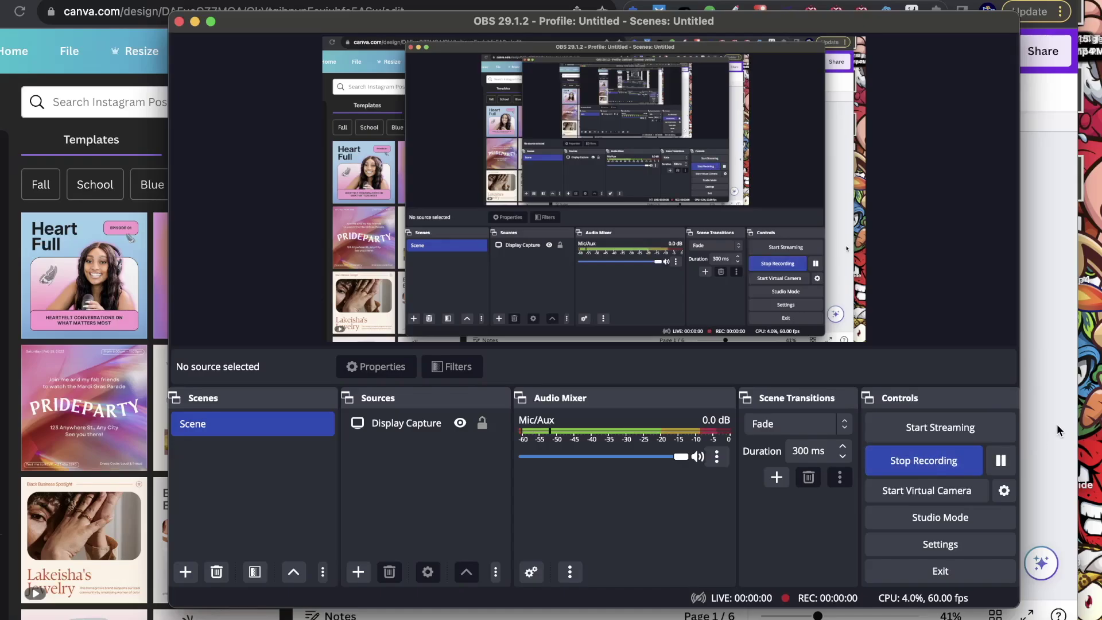
Switch to Canva and try moving page 1's upper corner ornaments partly off the side edges, moving both back into their corners.
{"action": "left_click", "coordinate": [1026, 425]}
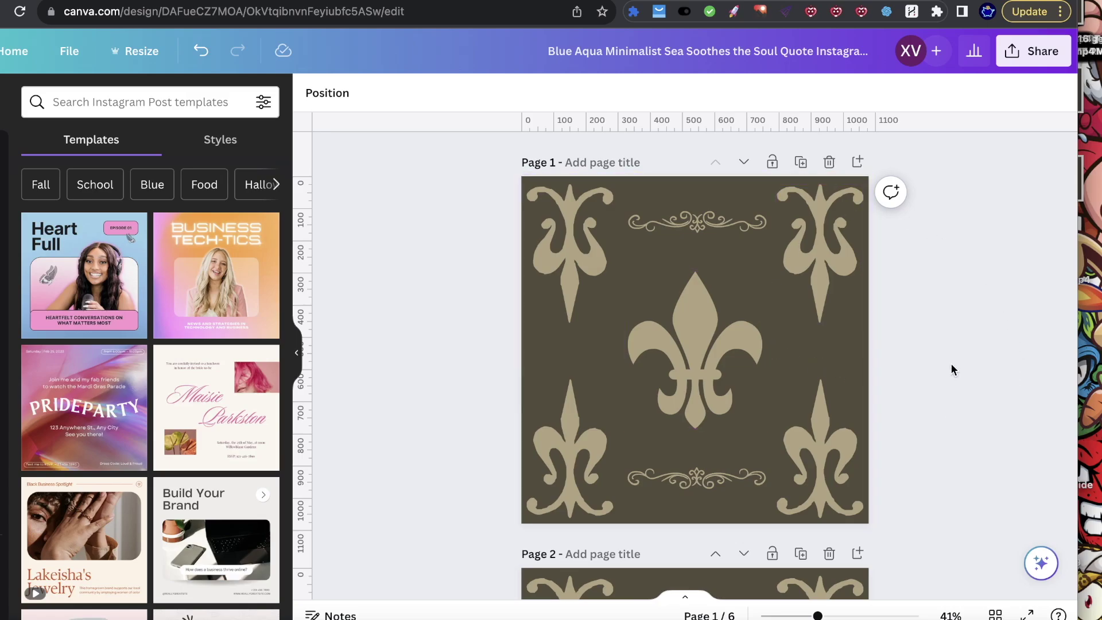
{"action": "left_click", "coordinate": [822, 247]}
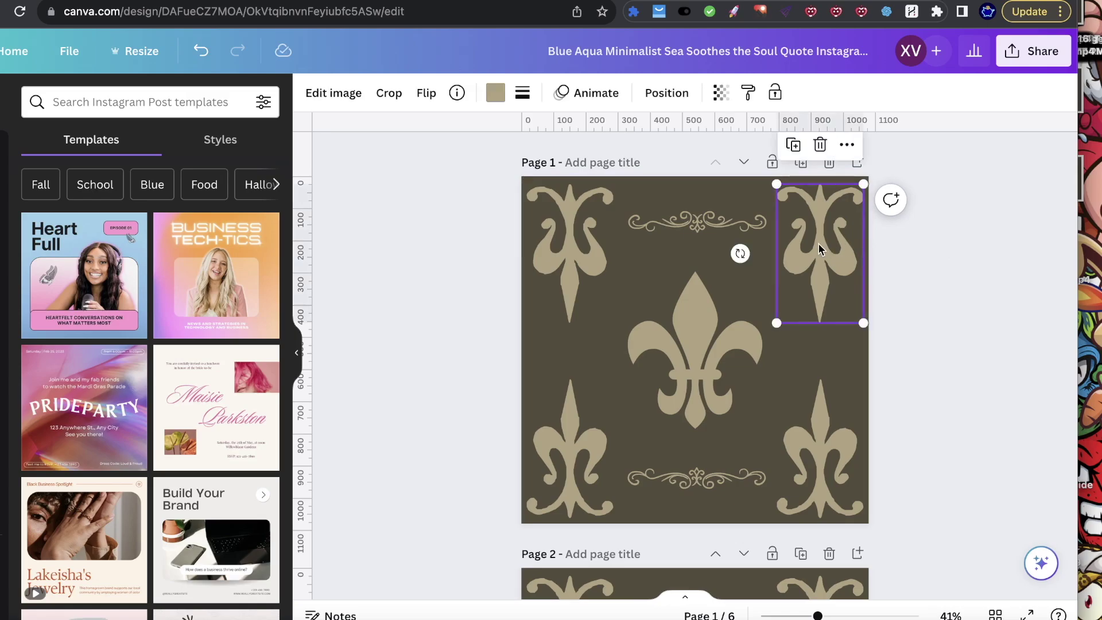
{"action": "left_click_drag", "start_coordinate": [819, 249], "coordinate": [866, 247]}
{"action": "left_click_drag", "start_coordinate": [571, 235], "coordinate": [522, 237]}
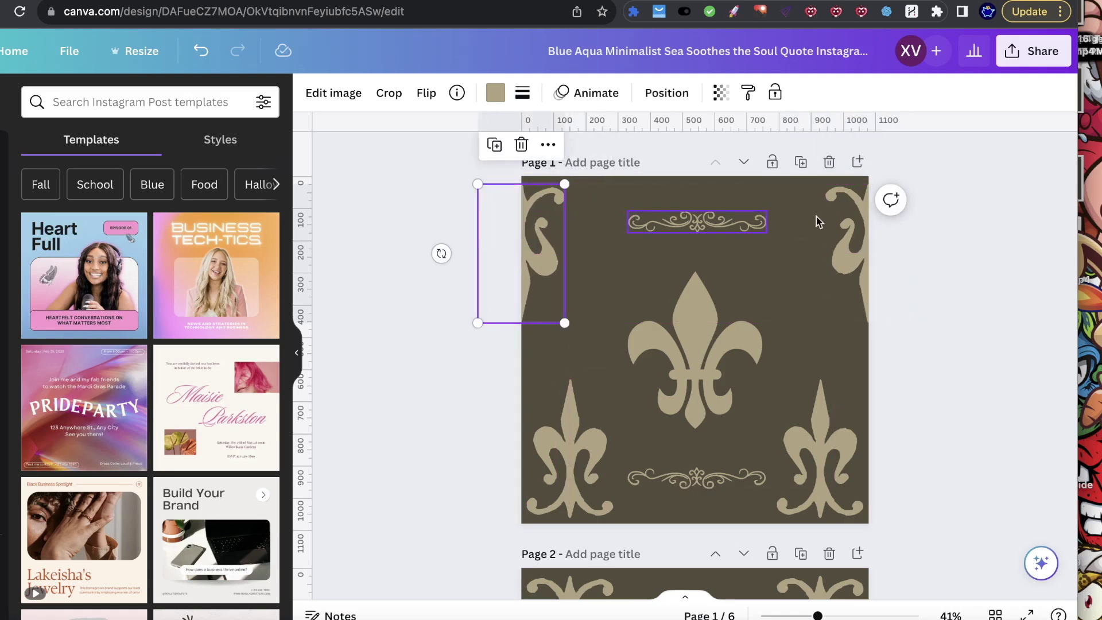
{"action": "left_click_drag", "start_coordinate": [841, 253], "coordinate": [794, 254]}
{"action": "left_click_drag", "start_coordinate": [545, 252], "coordinate": [596, 250]}
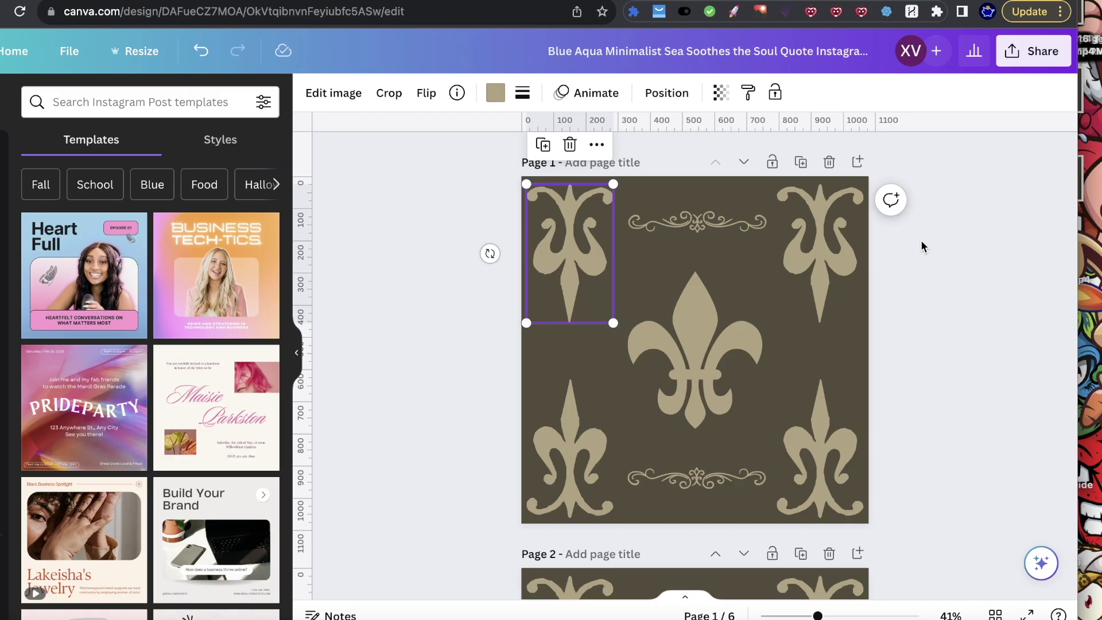
{"action": "left_click", "coordinate": [946, 274]}
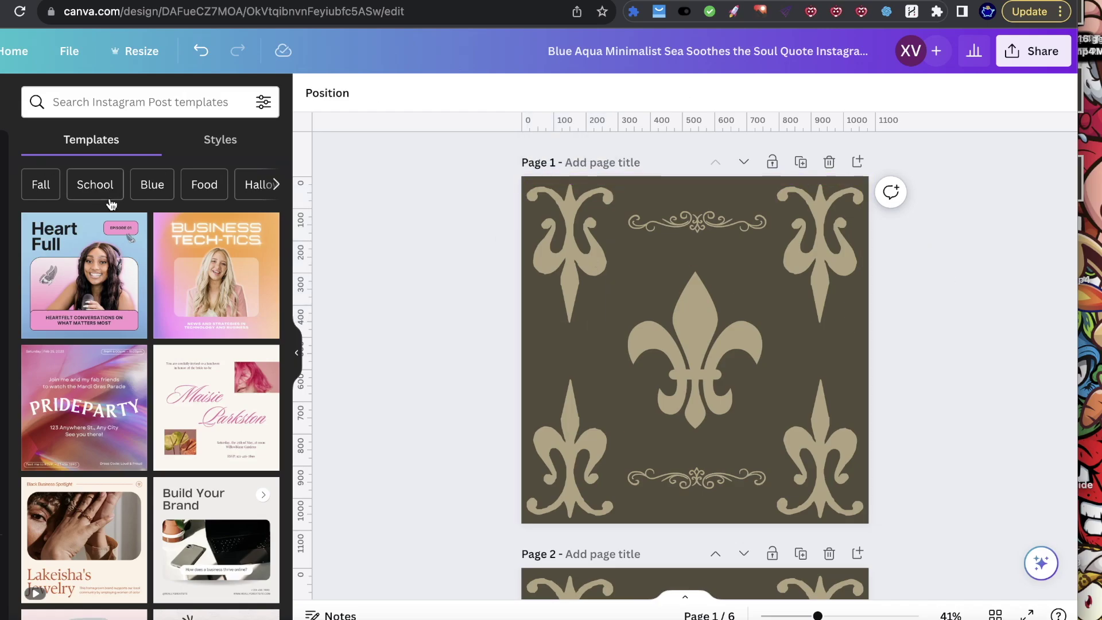
Look over the design's pages and switch to the SHEIN product pages to examine the patchwork paisley prints on the two shirts.
{"action": "scroll", "coordinate": [880, 344], "scroll_direction": "down", "scroll_amount": 10}
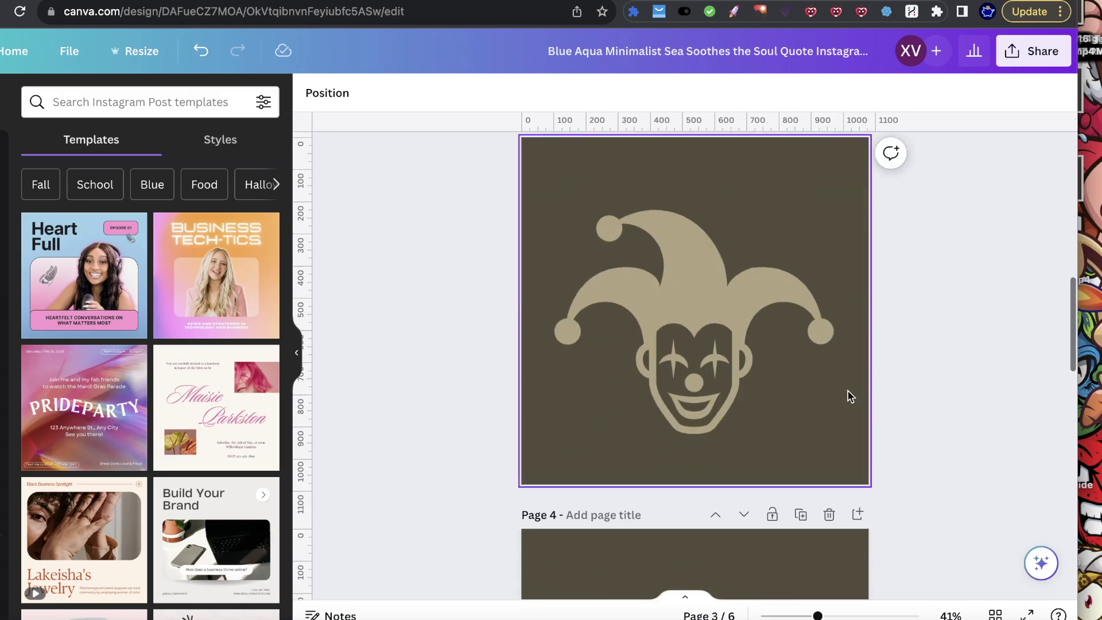
{"action": "scroll", "coordinate": [847, 390], "scroll_direction": "up", "scroll_amount": 9}
{"action": "scroll", "coordinate": [848, 390], "scroll_direction": "up", "scroll_amount": 2}
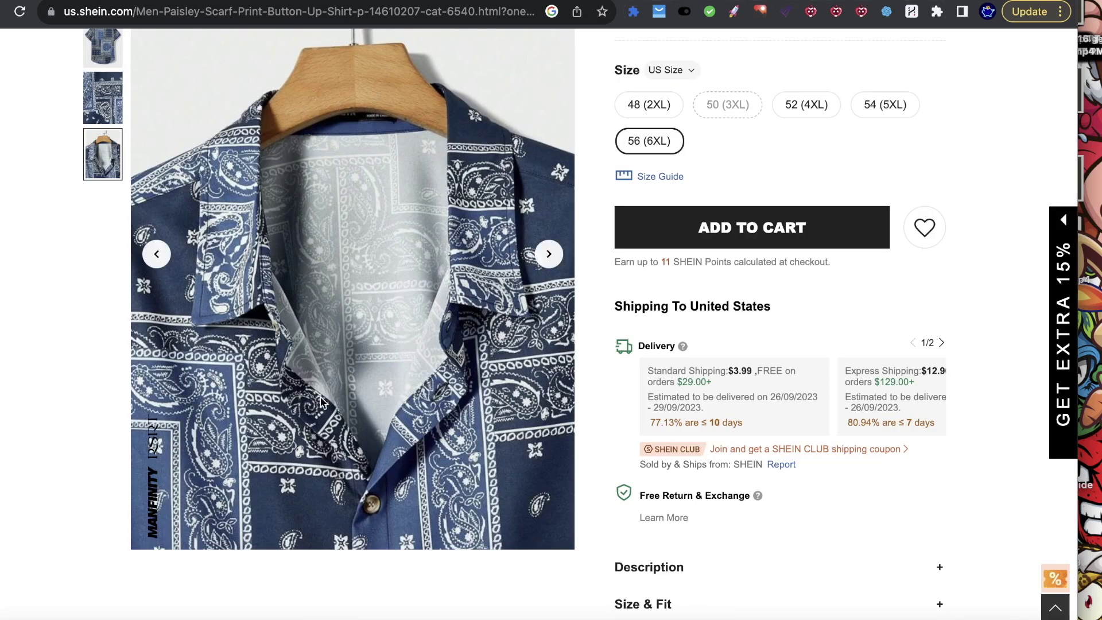
{"action": "scroll", "coordinate": [125, 80], "scroll_direction": "up", "scroll_amount": 3}
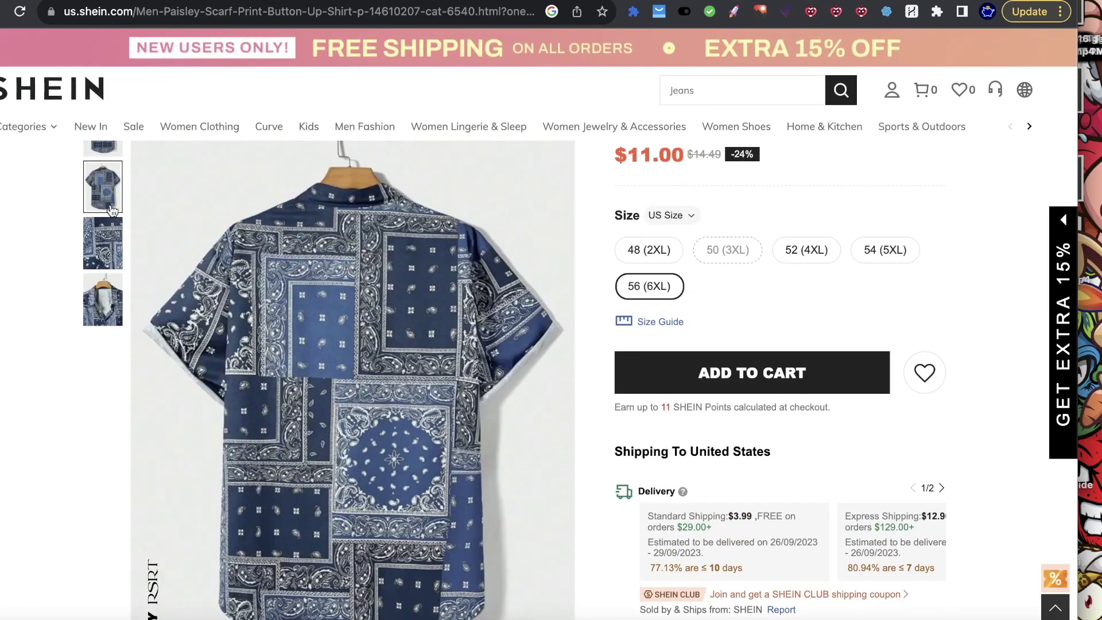
{"action": "scroll", "coordinate": [113, 167], "scroll_direction": "up", "scroll_amount": 2}
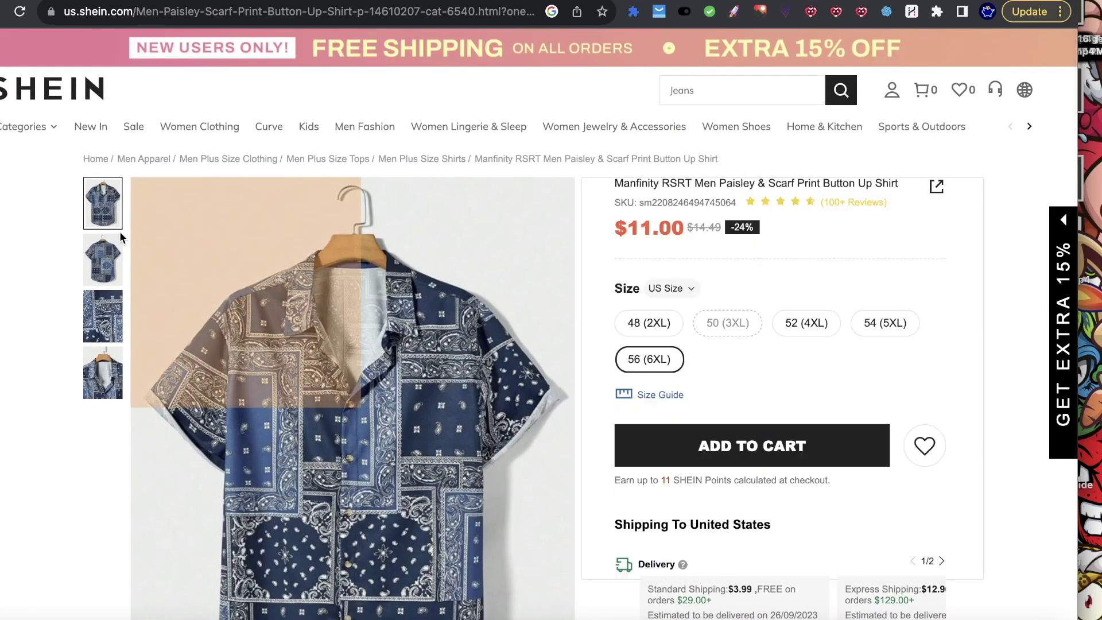
{"action": "scroll", "coordinate": [212, 322], "scroll_direction": "down", "scroll_amount": 2}
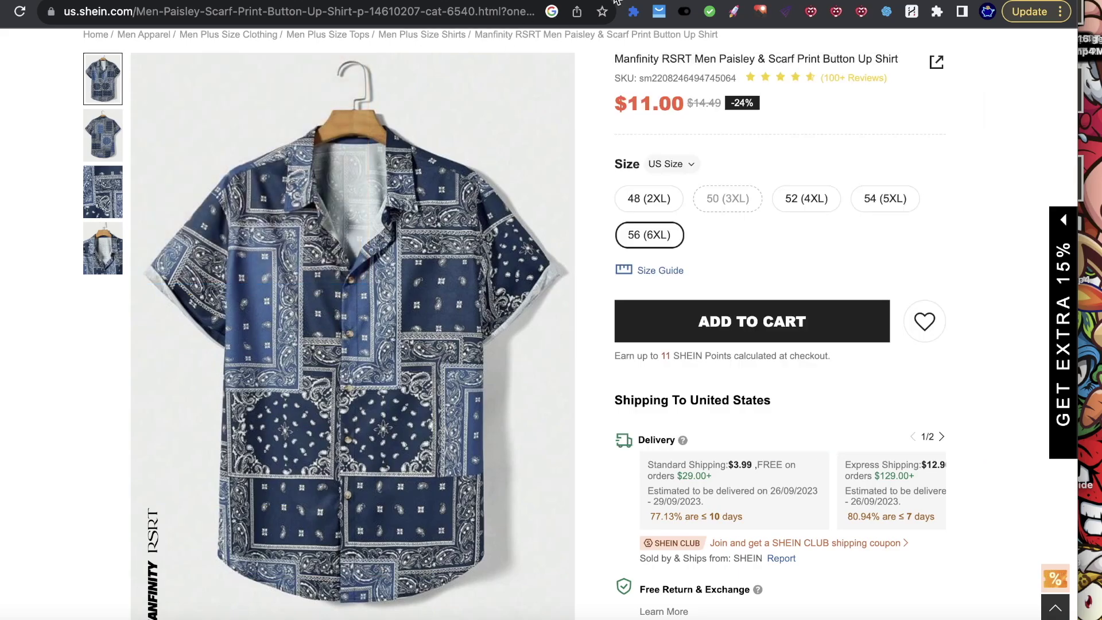
{"action": "left_click", "coordinate": [618, 4]}
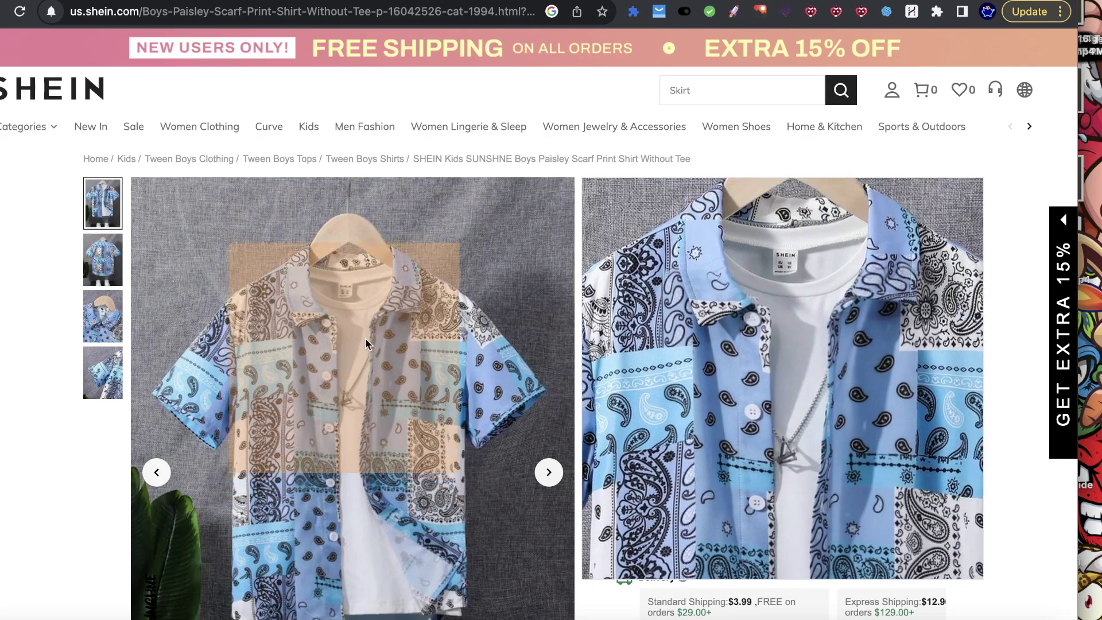
{"action": "key", "text": "alt+Left"}
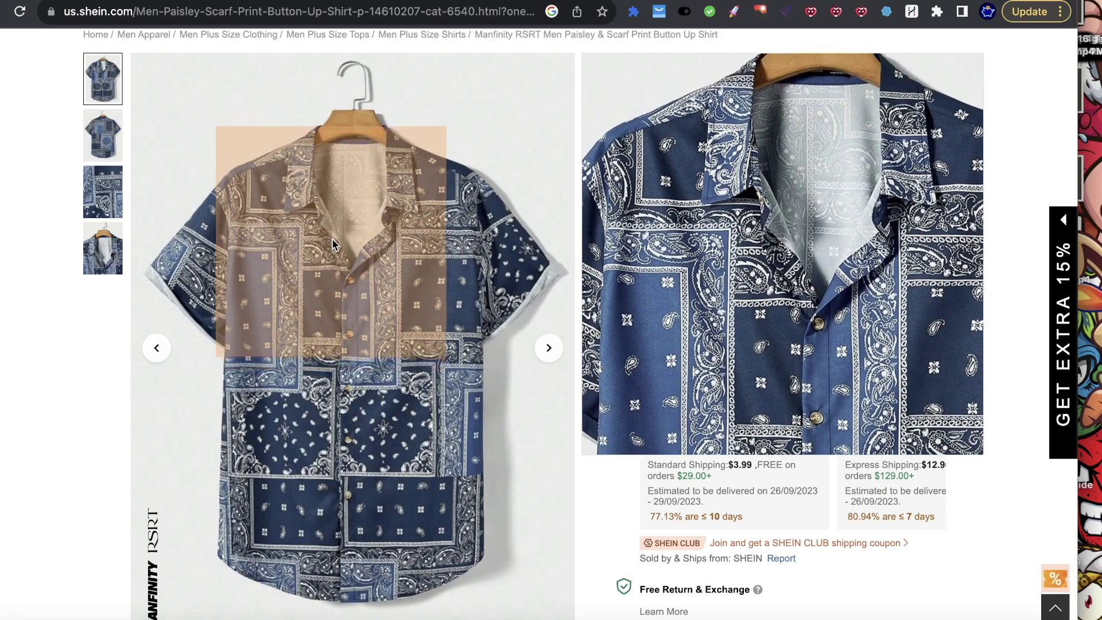
Return to the Canva designs and compare the fleur-de-lis tiles on pages 1 and 2 of the six-page Instagram post design.
{"action": "key", "text": "ctrl+Tab"}
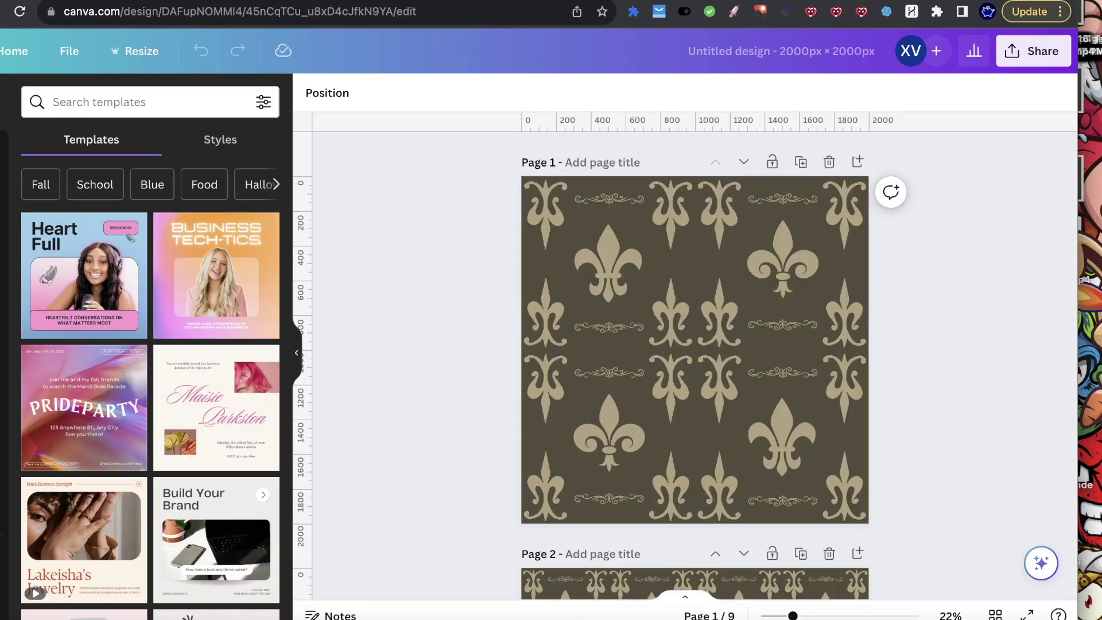
{"action": "key", "text": "ctrl+Tab"}
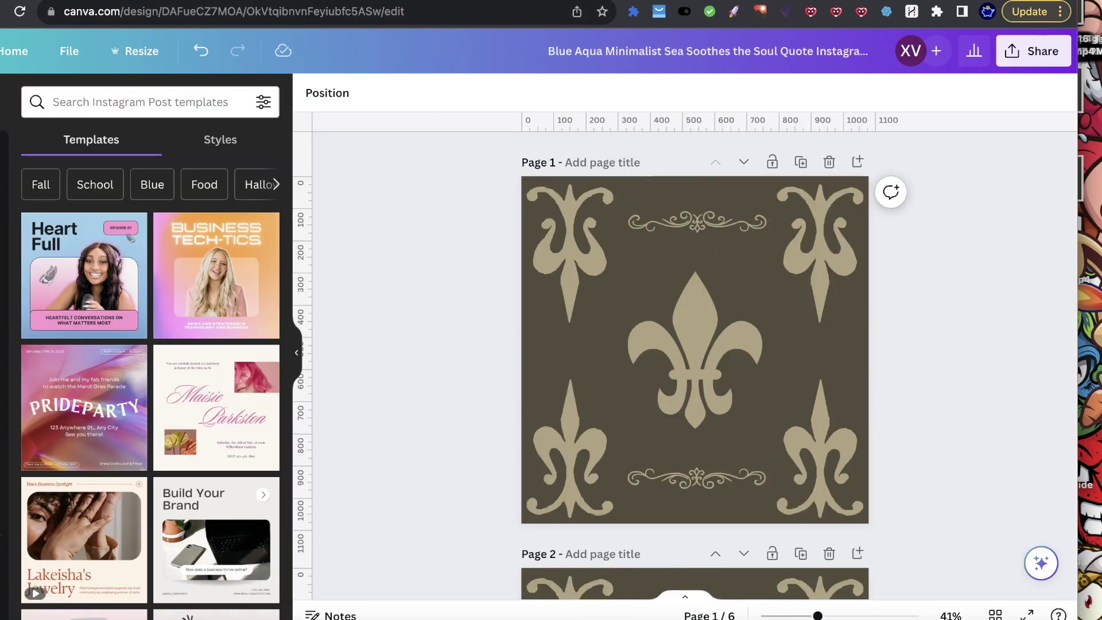
{"action": "scroll", "coordinate": [746, 328], "scroll_direction": "down", "scroll_amount": 3}
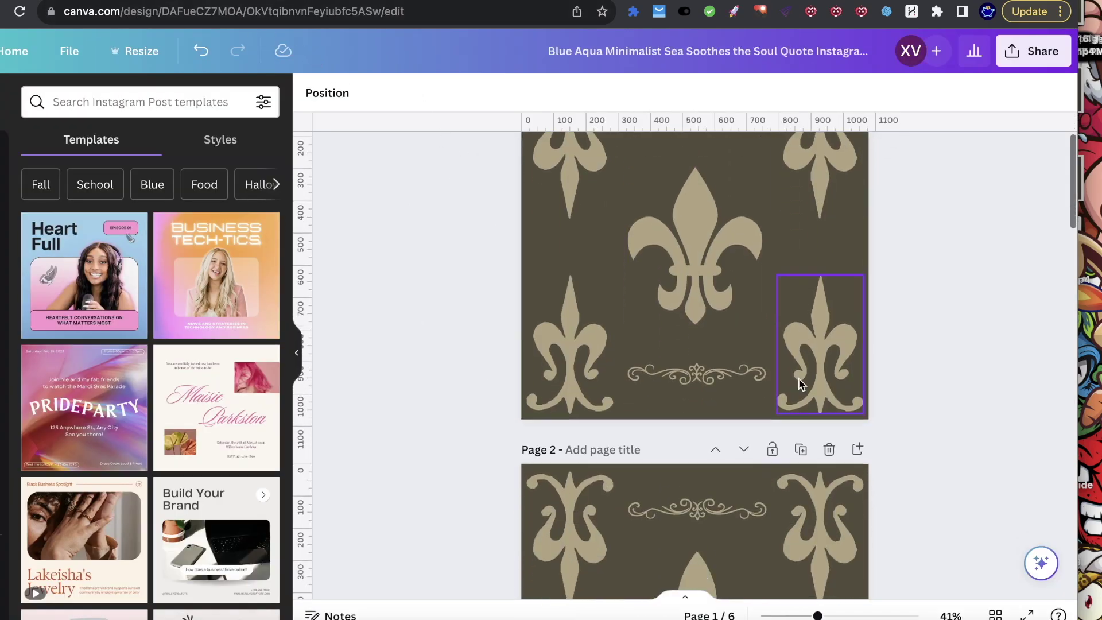
{"action": "scroll", "coordinate": [797, 354], "scroll_direction": "up", "scroll_amount": 3}
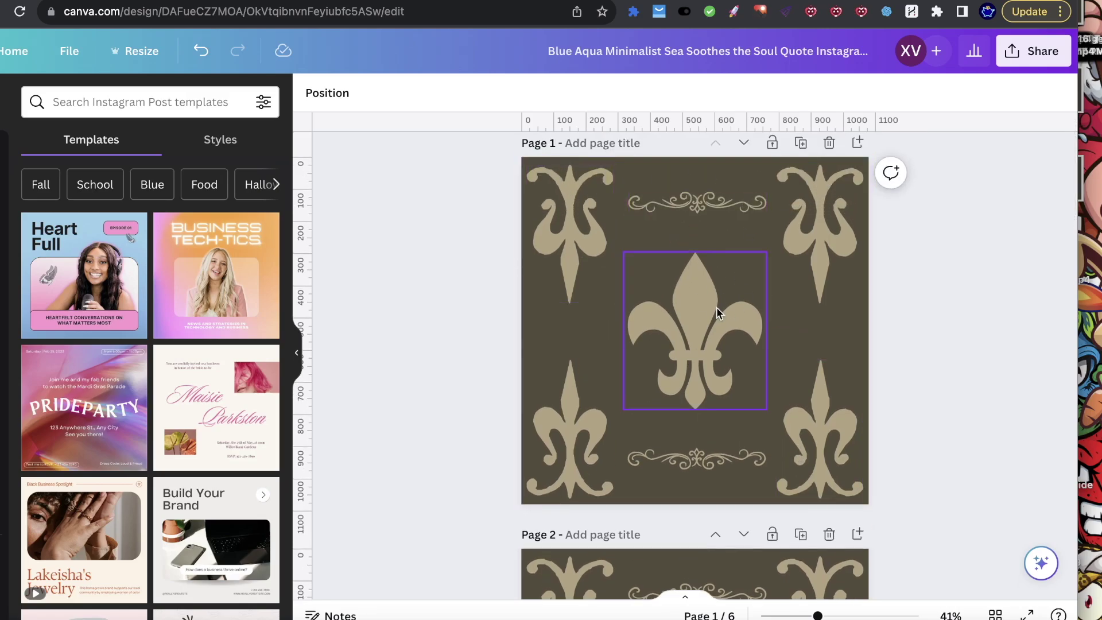
{"action": "scroll", "coordinate": [717, 308], "scroll_direction": "down", "scroll_amount": 5}
{"action": "scroll", "coordinate": [710, 305], "scroll_direction": "down", "scroll_amount": 5}
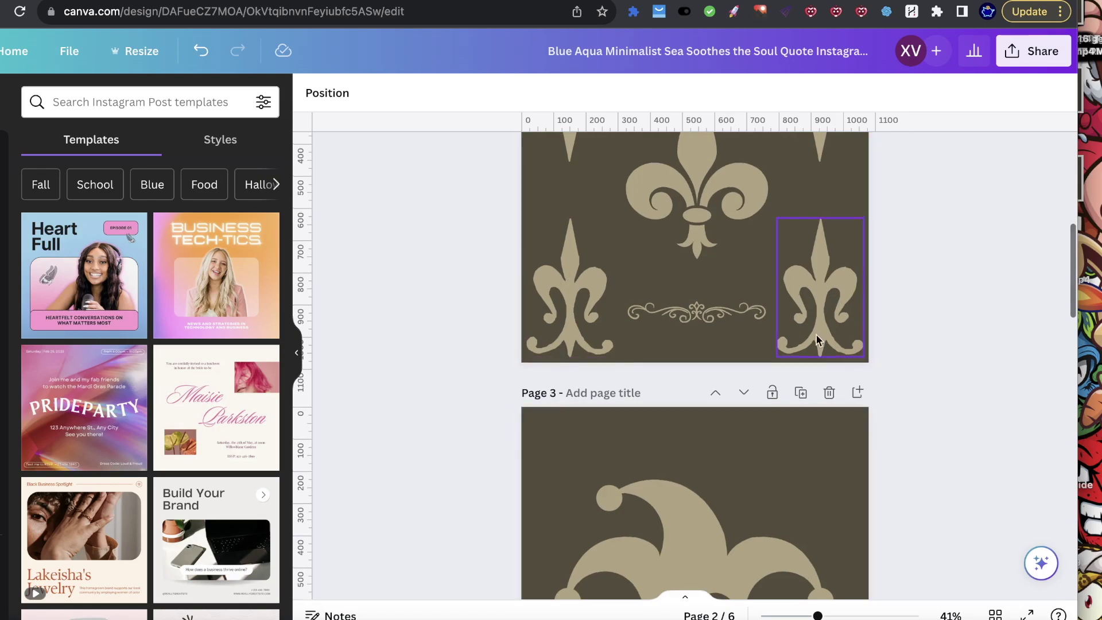
{"action": "scroll", "coordinate": [815, 330], "scroll_direction": "up", "scroll_amount": 5}
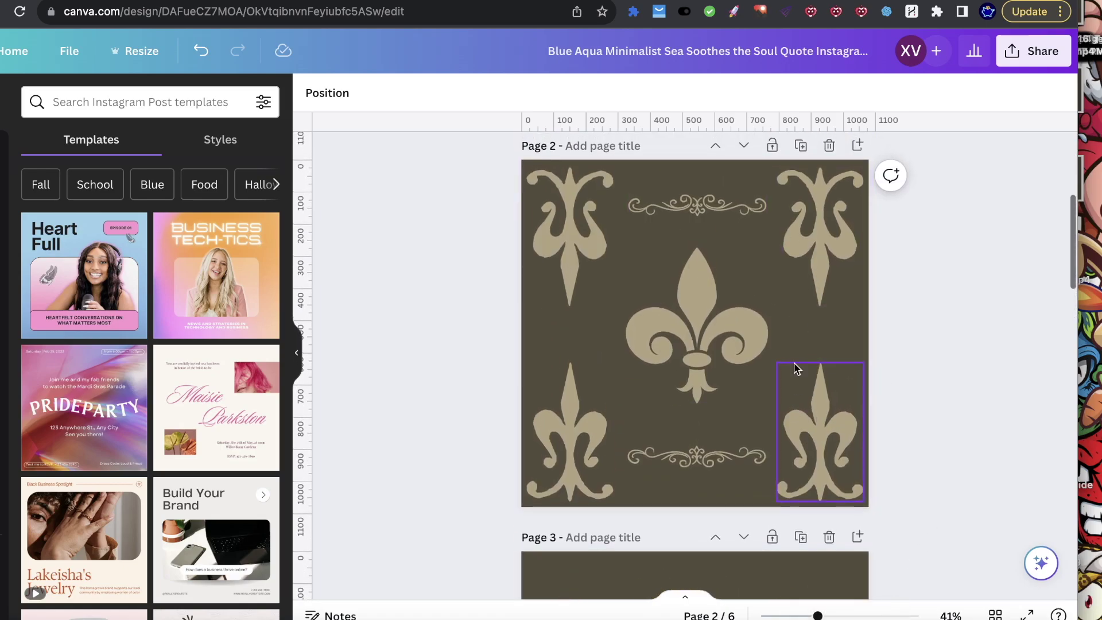
{"action": "scroll", "coordinate": [751, 241], "scroll_direction": "up", "scroll_amount": 6}
Add a new page 7 at the end of the design and open it for editing.
{"action": "left_click", "coordinate": [996, 613]}
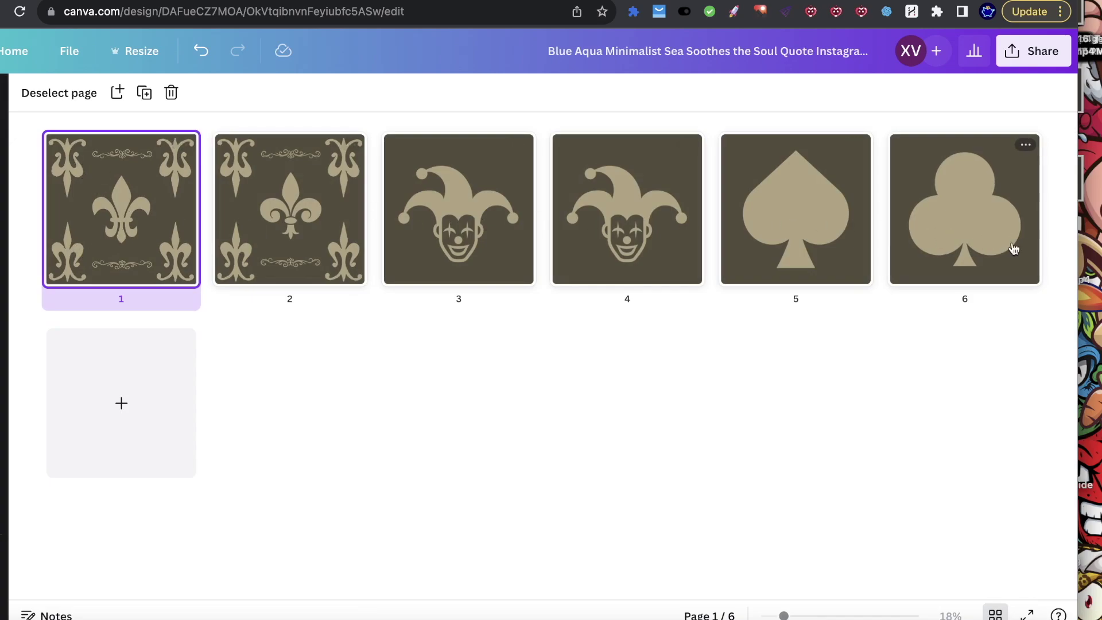
{"action": "left_click", "coordinate": [81, 453]}
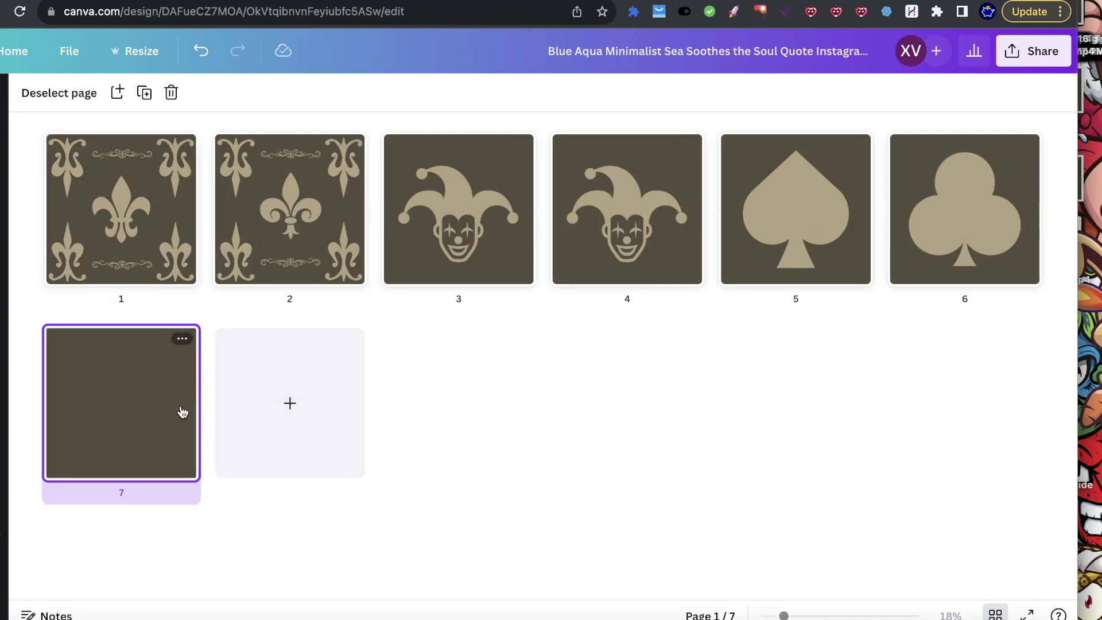
{"action": "left_click", "coordinate": [996, 613]}
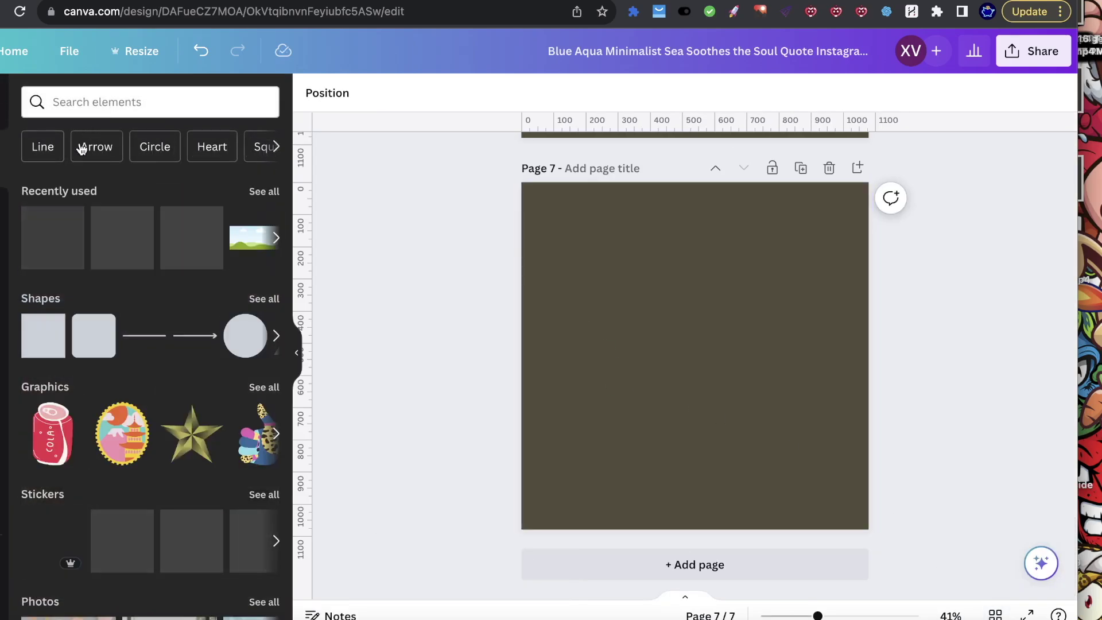
Search the elements for "king" and place the flat gold pointed crown graphic in the centre of page 7.
{"action": "left_click", "coordinate": [98, 113]}
{"action": "type", "text": "rot"}
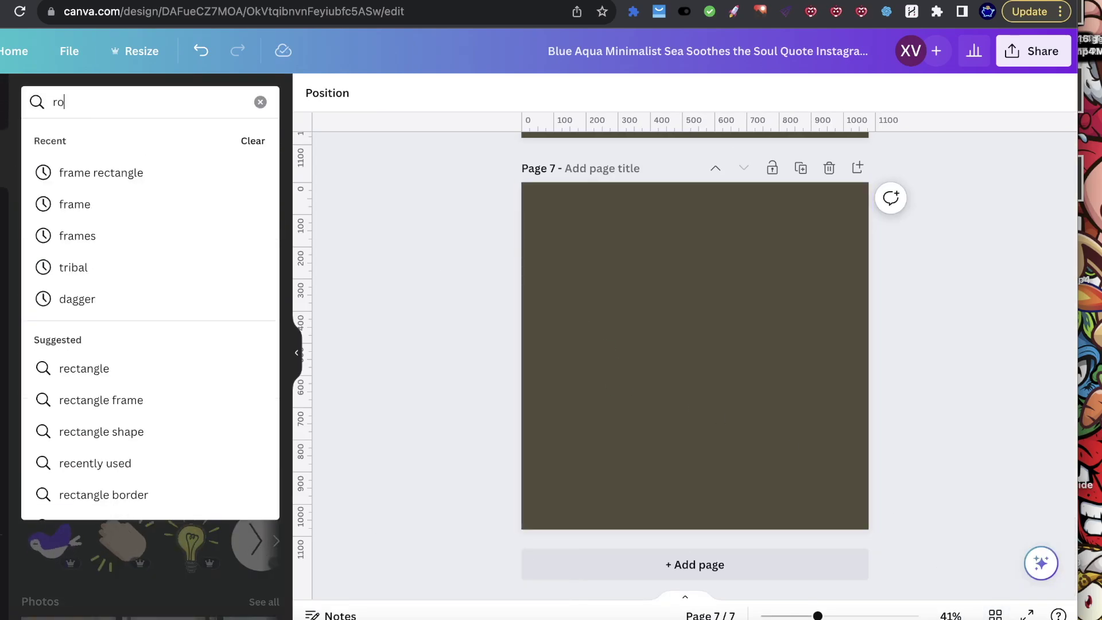
{"action": "key", "text": "BackSpace"}
{"action": "key", "text": "BackSpace"}
{"action": "key", "text": "BackSpace"}
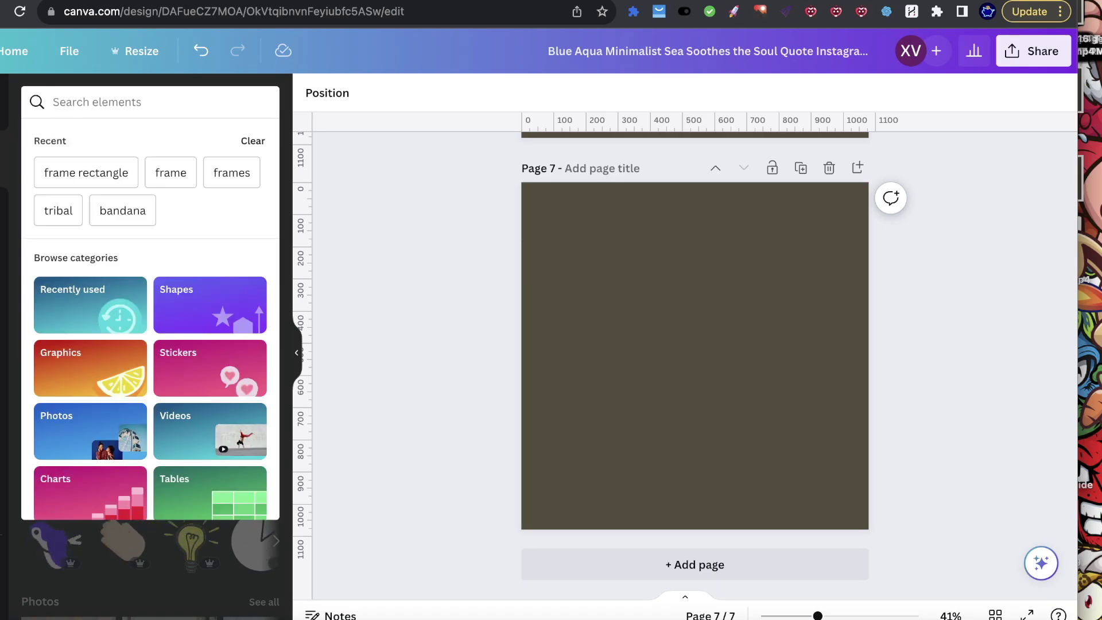
{"action": "type", "text": "king"}
{"action": "key", "text": "Return"}
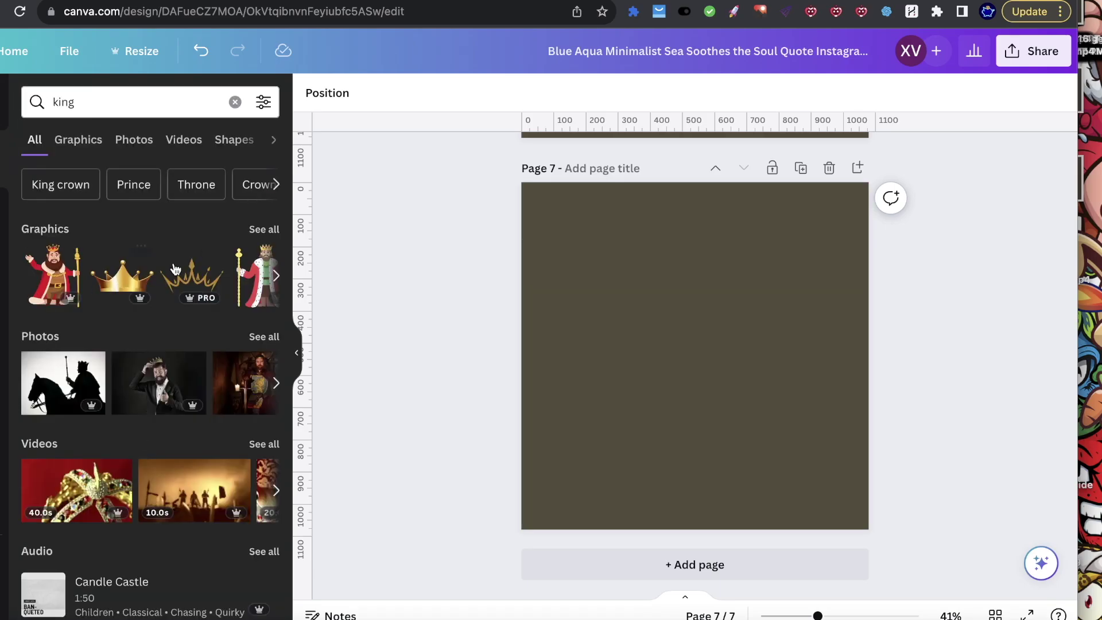
{"action": "left_click", "coordinate": [192, 275]}
{"action": "left_click_drag", "start_coordinate": [764, 317], "coordinate": [689, 345]}
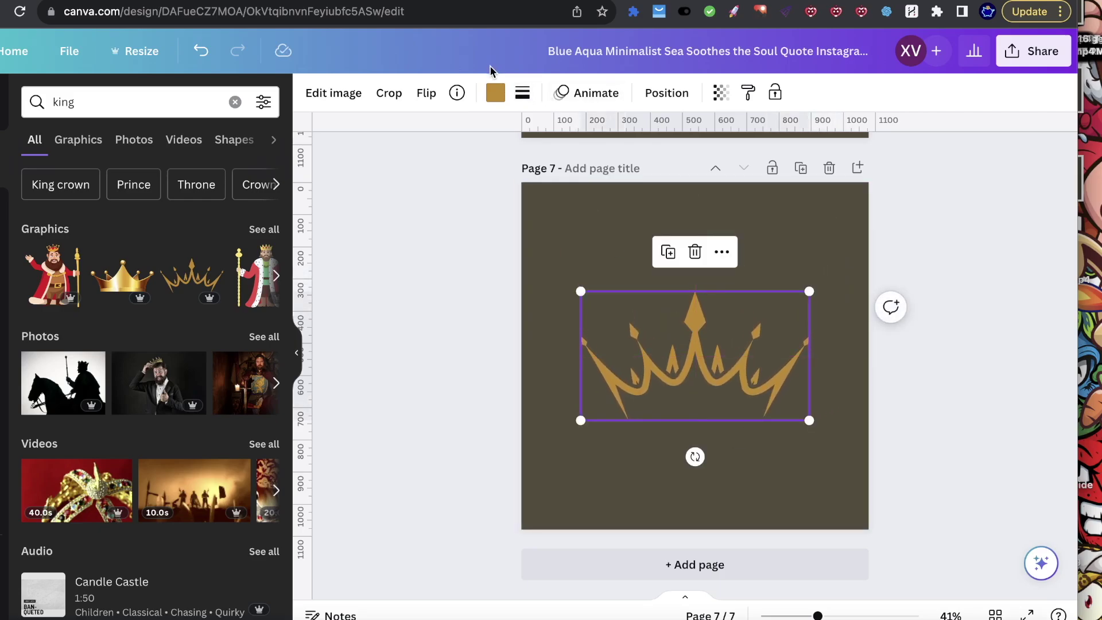
Recolor the crown on page 7 with the light tan document color to match the club symbol on page 6.
{"action": "left_click", "coordinate": [495, 93]}
{"action": "left_click", "coordinate": [129, 188]}
{"action": "scroll", "coordinate": [611, 308], "scroll_direction": "up", "scroll_amount": 5}
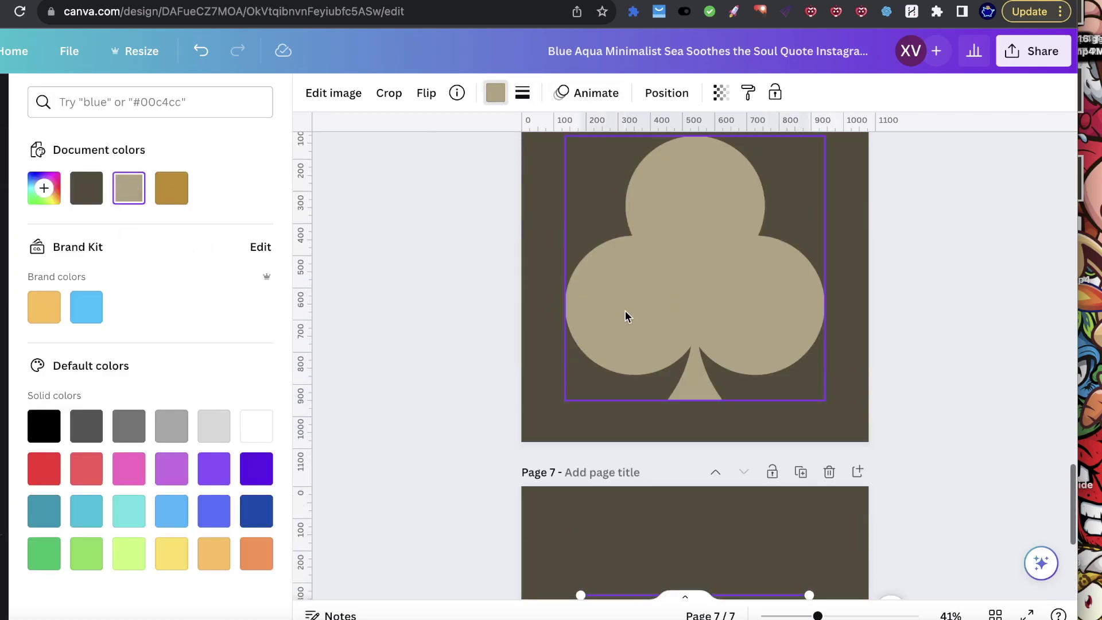
{"action": "scroll", "coordinate": [746, 373], "scroll_direction": "down", "scroll_amount": 3}
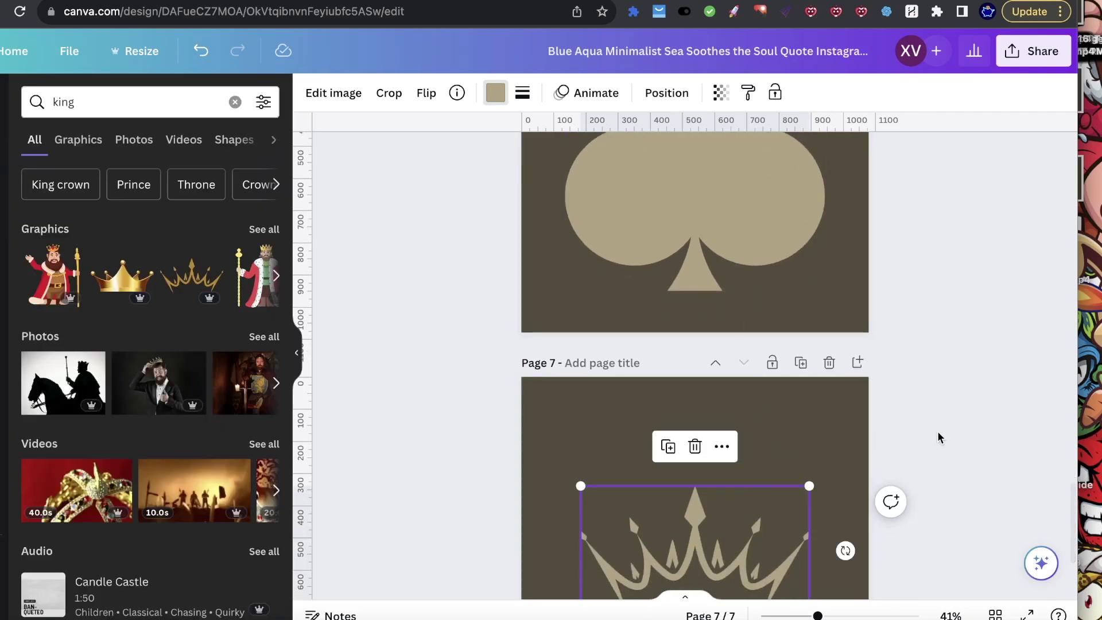
{"action": "left_click", "coordinate": [408, 335]}
Search the elements for "dagger", add the solid dagger graphic to page 7, and arrange it centred below the crown.
{"action": "left_click", "coordinate": [145, 103]}
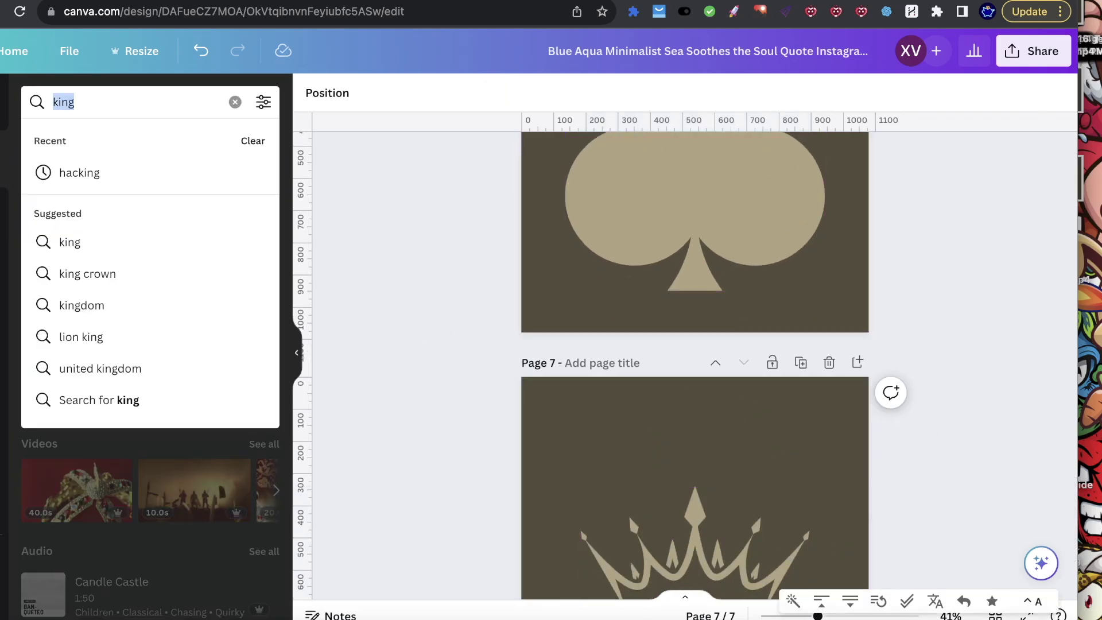
{"action": "type", "text": "dagger"}
{"action": "key", "text": "Return"}
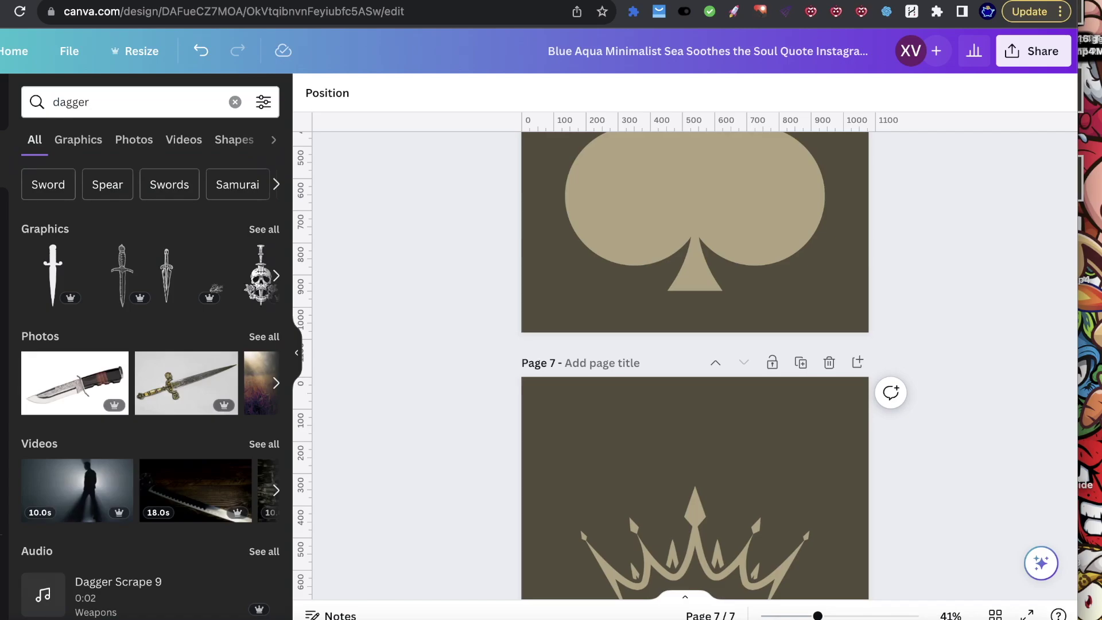
{"action": "left_click", "coordinate": [53, 274]}
{"action": "scroll", "coordinate": [677, 337], "scroll_direction": "down", "scroll_amount": 4}
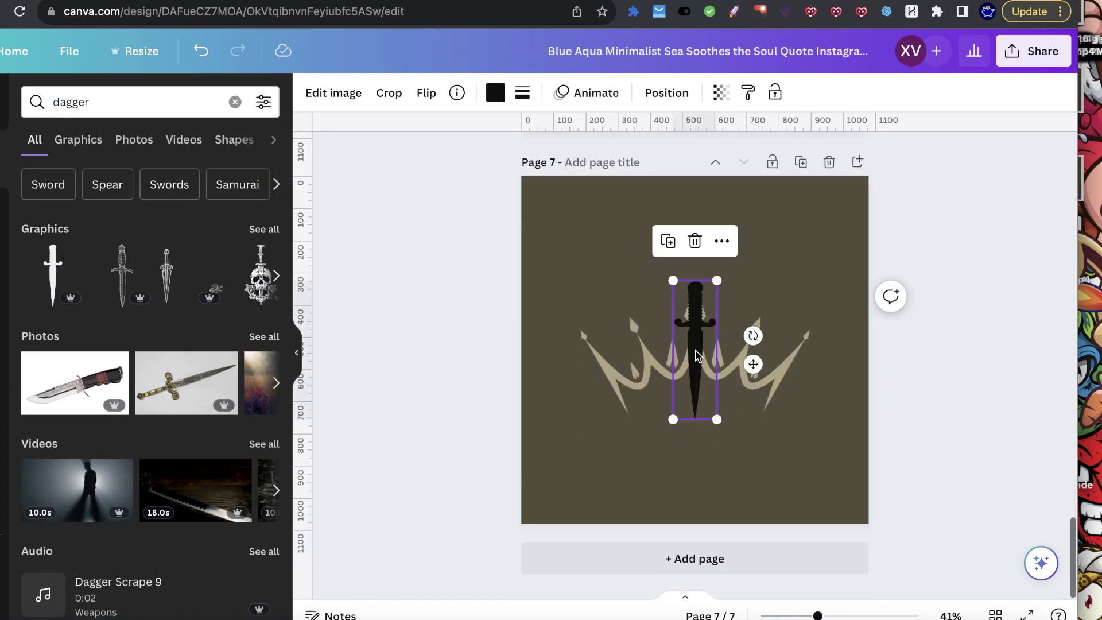
{"action": "left_click_drag", "start_coordinate": [696, 324], "coordinate": [729, 313]}
{"action": "left_click", "coordinate": [730, 376]}
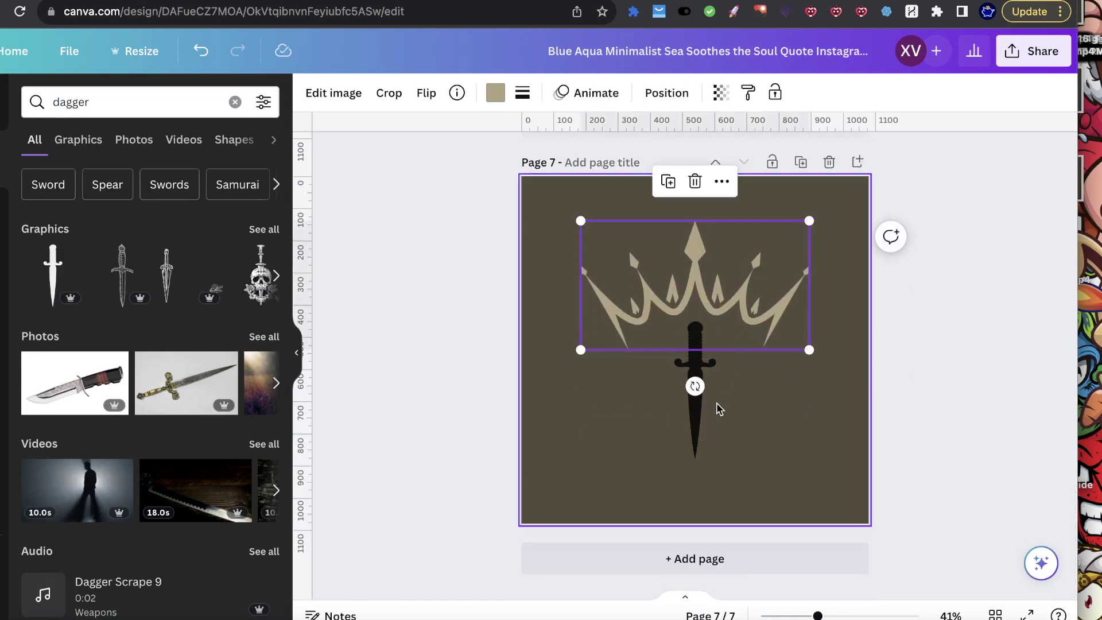
Recolor the dagger on page 7 with the light tan document color.
{"action": "left_click", "coordinate": [698, 427]}
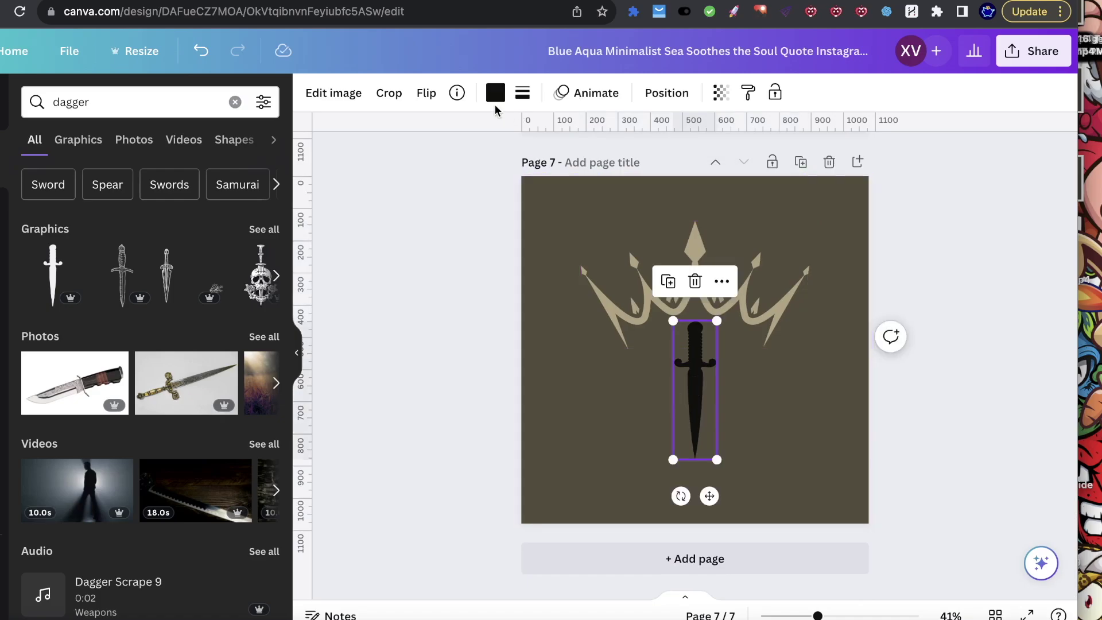
{"action": "left_click", "coordinate": [495, 95]}
{"action": "left_click", "coordinate": [171, 188]}
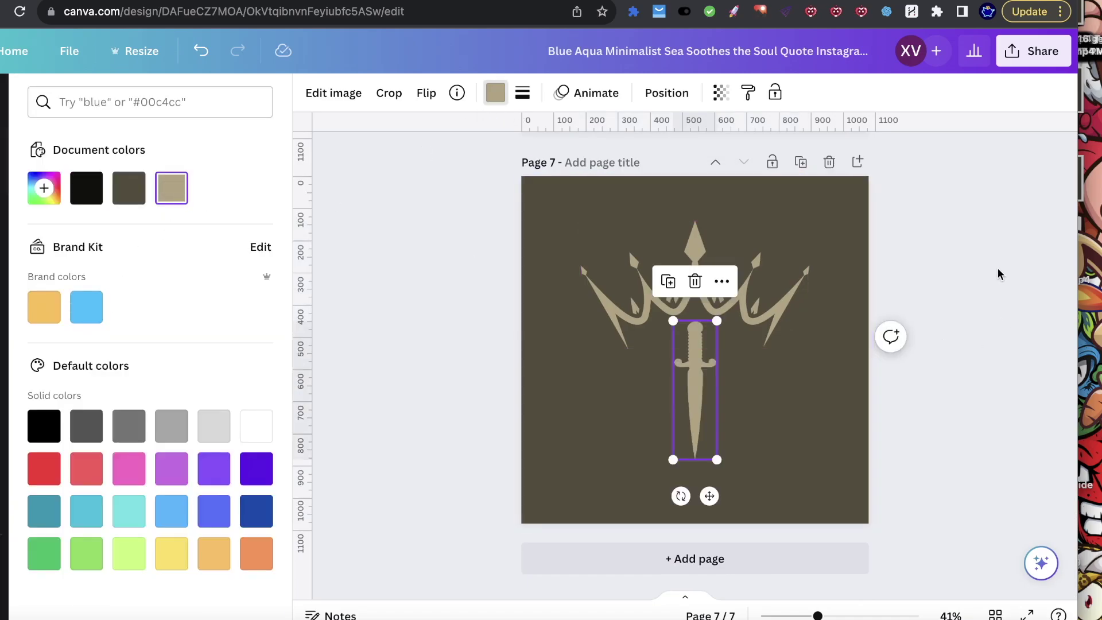
{"action": "left_click", "coordinate": [1009, 250]}
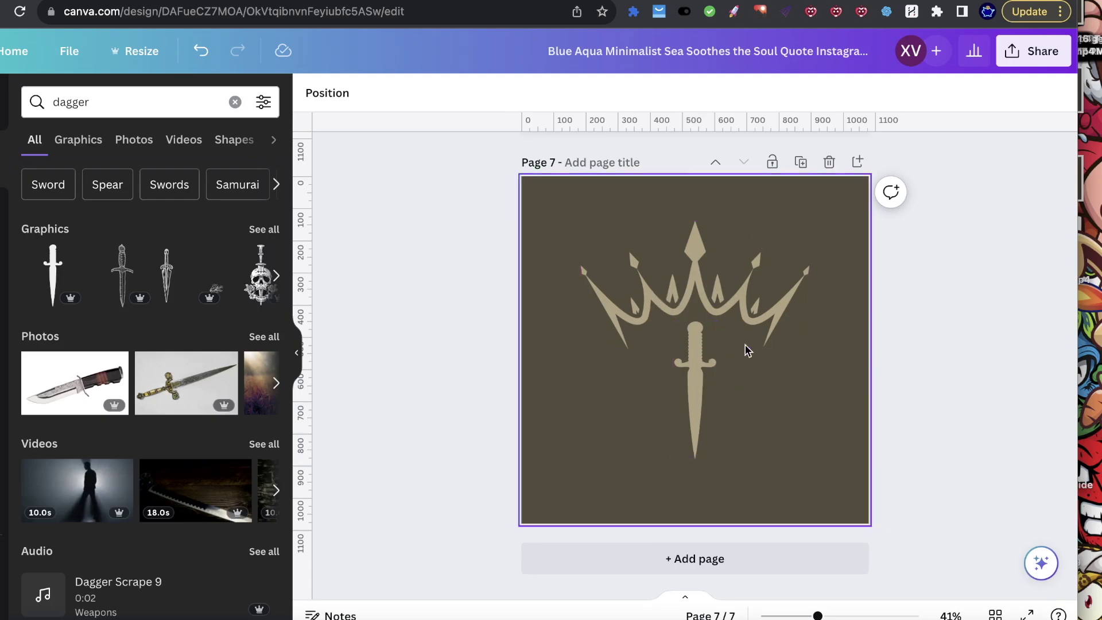
Duplicate page 7 and delete the dagger and crown from the copy, leaving a blank brown page 8.
{"action": "left_click", "coordinate": [800, 163]}
{"action": "left_click", "coordinate": [686, 344]}
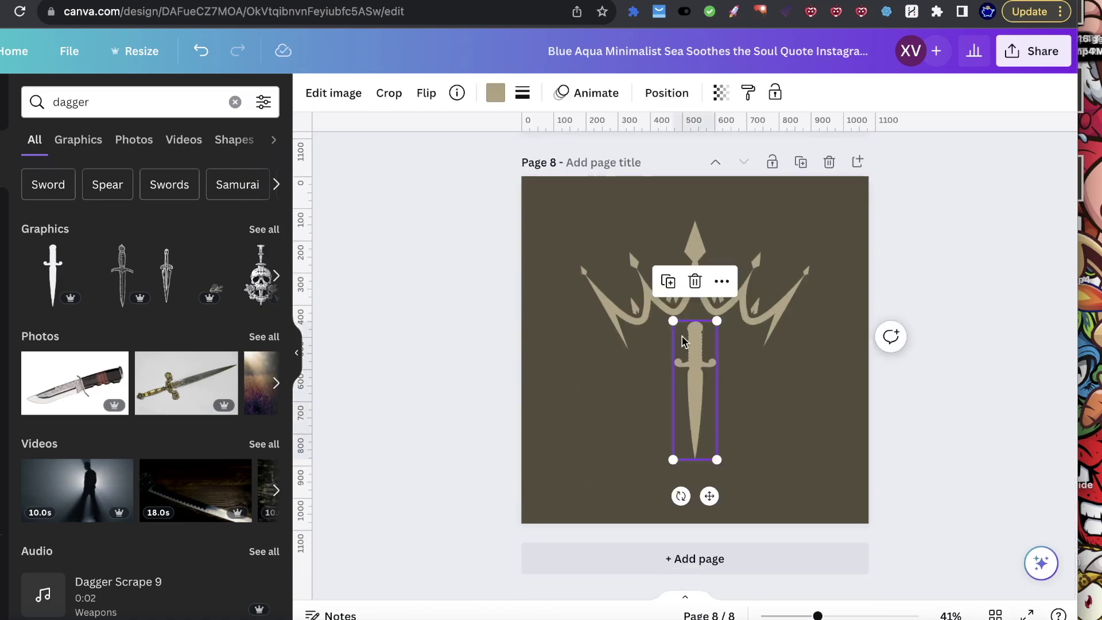
{"action": "key", "text": "Delete"}
{"action": "left_click", "coordinate": [660, 247]}
{"action": "key", "text": "Delete"}
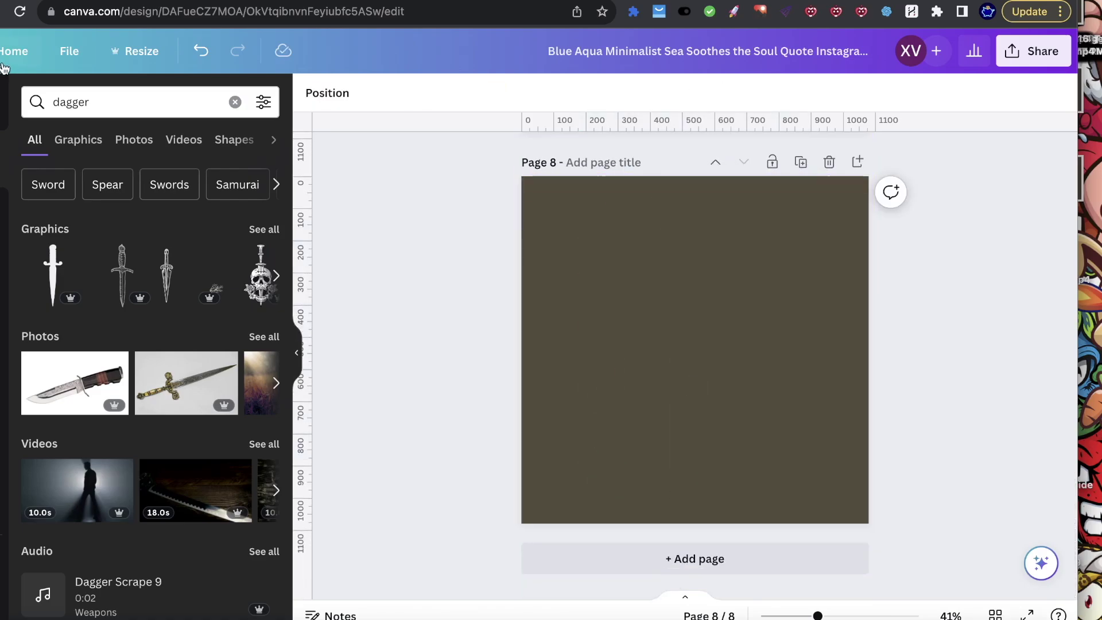
Search the elements for "LV" and browse the full set of graphics results.
{"action": "left_click", "coordinate": [87, 102]}
{"action": "key", "text": "BackSpace"}
{"action": "type", "text": "LV"}
{"action": "key", "text": "Return"}
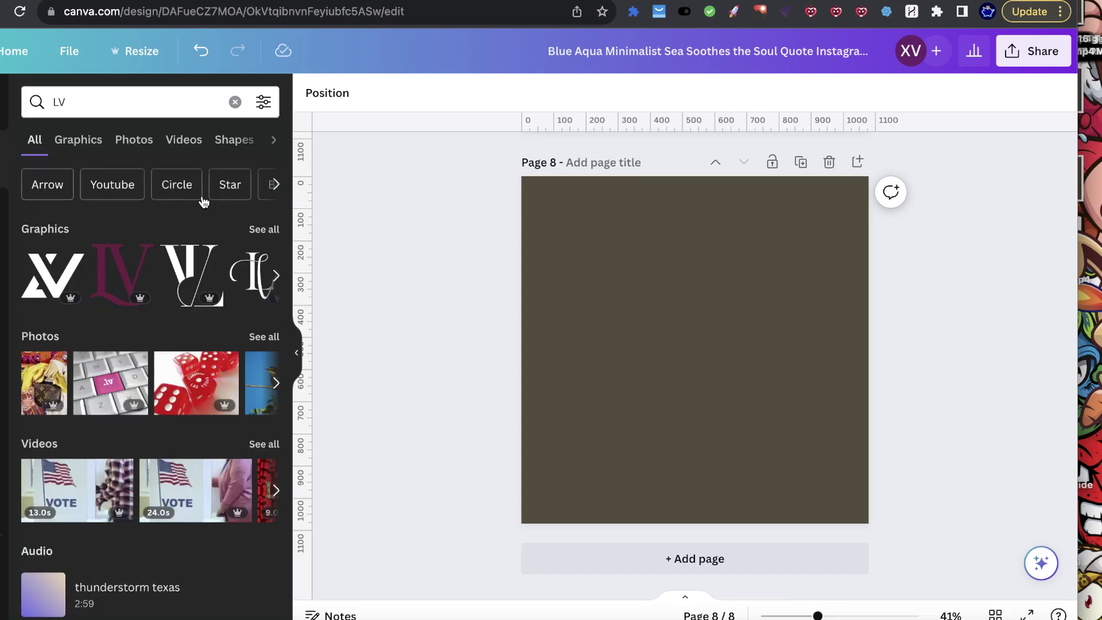
{"action": "left_click", "coordinate": [255, 230]}
{"action": "scroll", "coordinate": [207, 361], "scroll_direction": "down", "scroll_amount": 10}
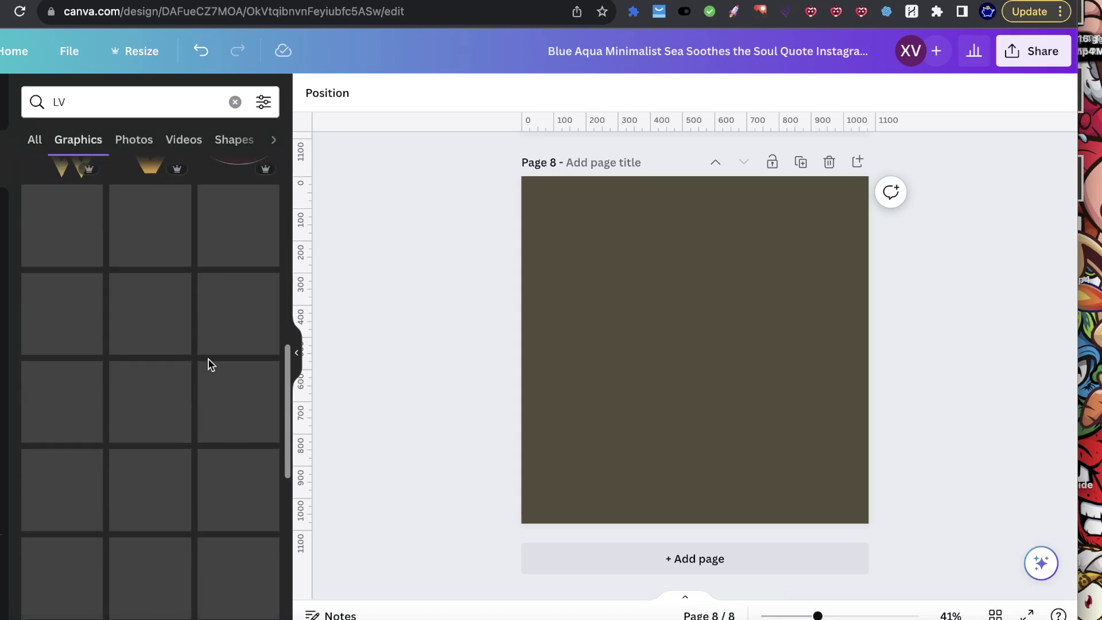
{"action": "scroll", "coordinate": [189, 359], "scroll_direction": "up", "scroll_amount": 10}
Search the graphics for "dimaond" and add the solid four-pointed star to page 8.
{"action": "left_click", "coordinate": [118, 102]}
{"action": "type", "text": "dimaond"}
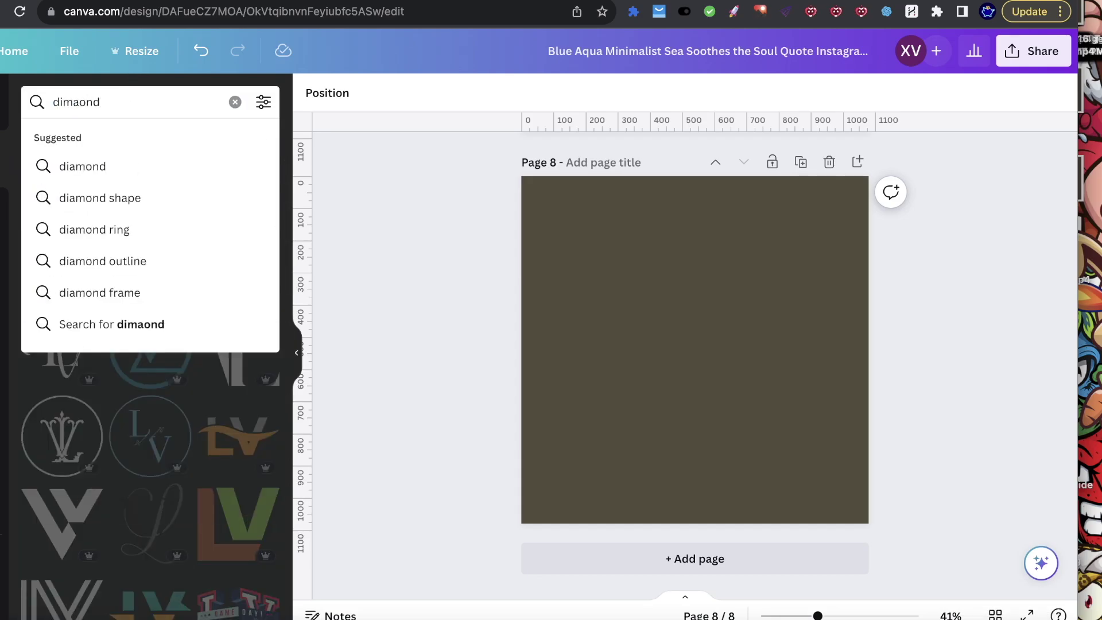
{"action": "key", "text": "Return"}
{"action": "scroll", "coordinate": [133, 299], "scroll_direction": "down", "scroll_amount": 3}
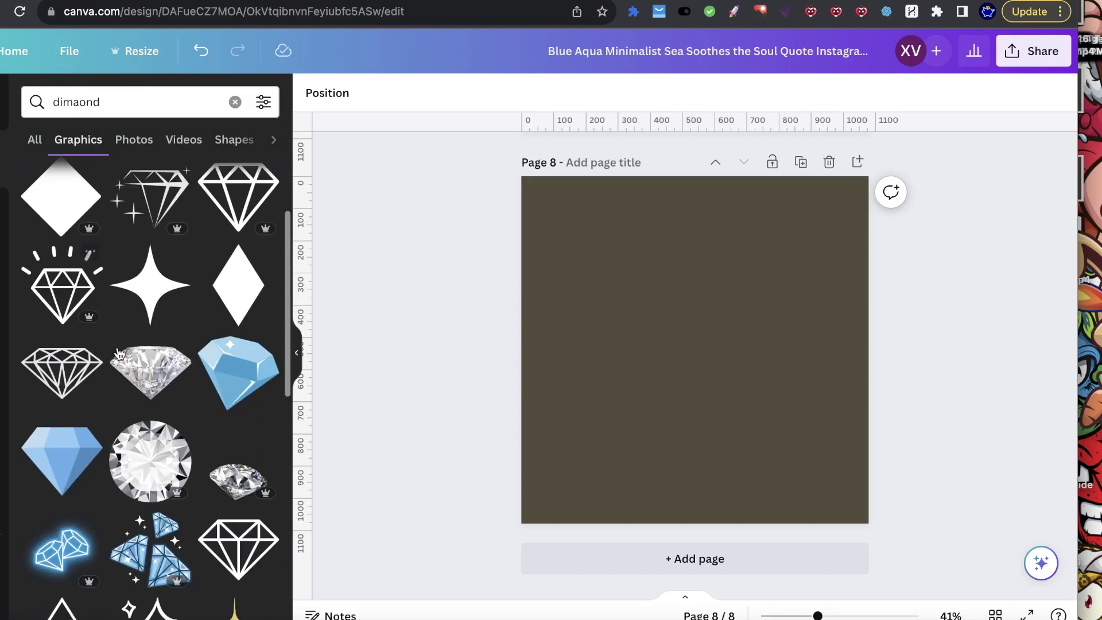
{"action": "left_click", "coordinate": [132, 299]}
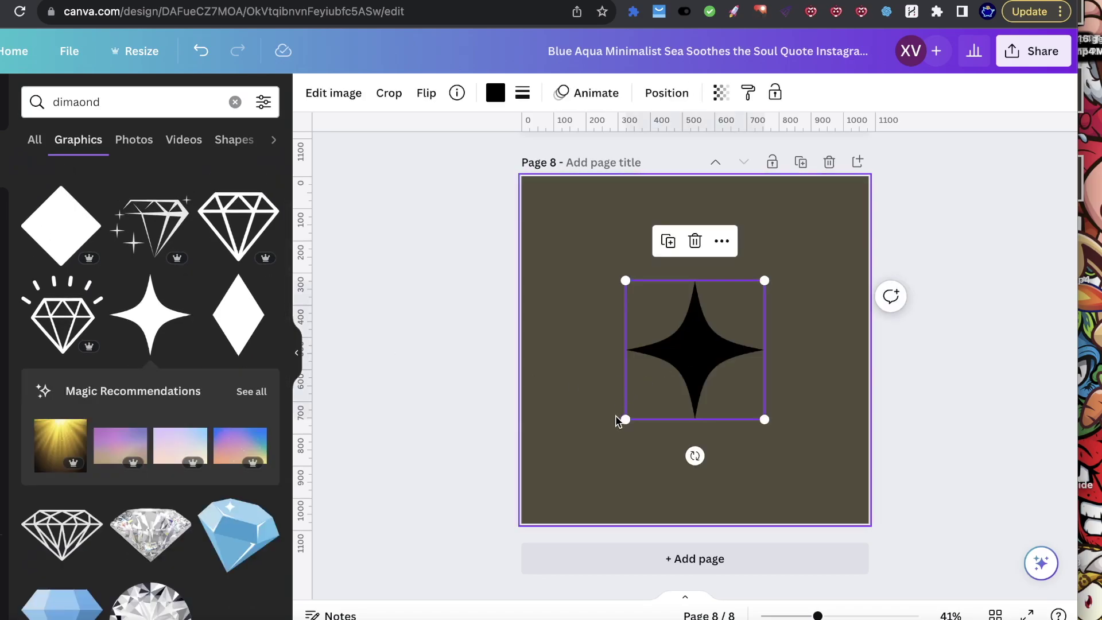
Enlarge the four-pointed star to about 760 px wide and centre it on page 8.
{"action": "left_click_drag", "start_coordinate": [626, 419], "coordinate": [683, 393]}
{"action": "scroll", "coordinate": [775, 450], "scroll_direction": "up", "scroll_amount": 5}
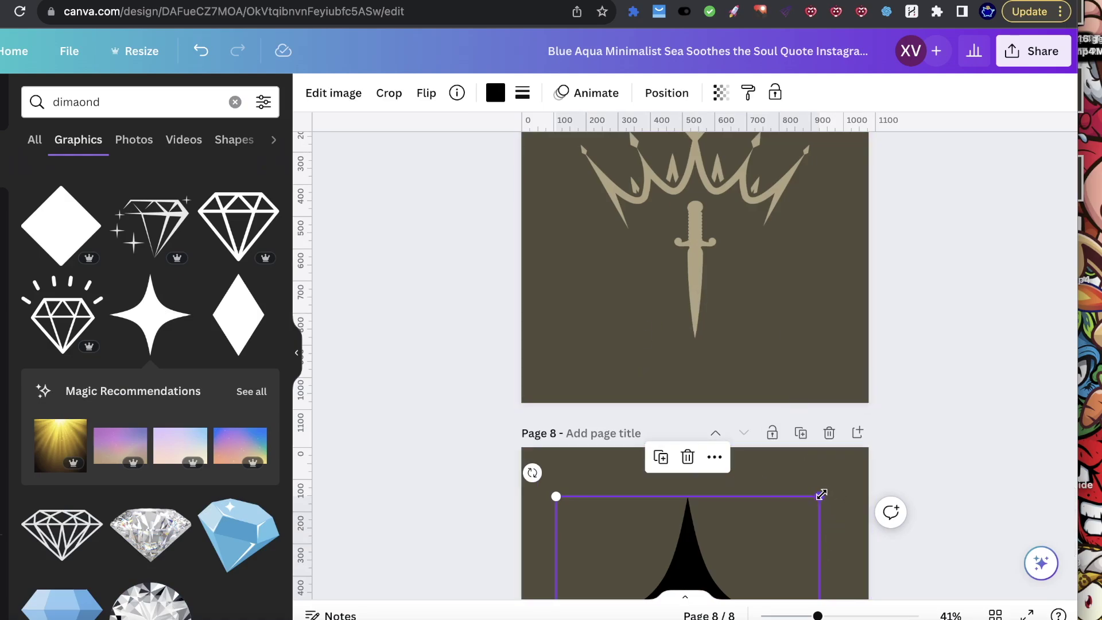
{"action": "scroll", "coordinate": [703, 298], "scroll_direction": "up", "scroll_amount": 2}
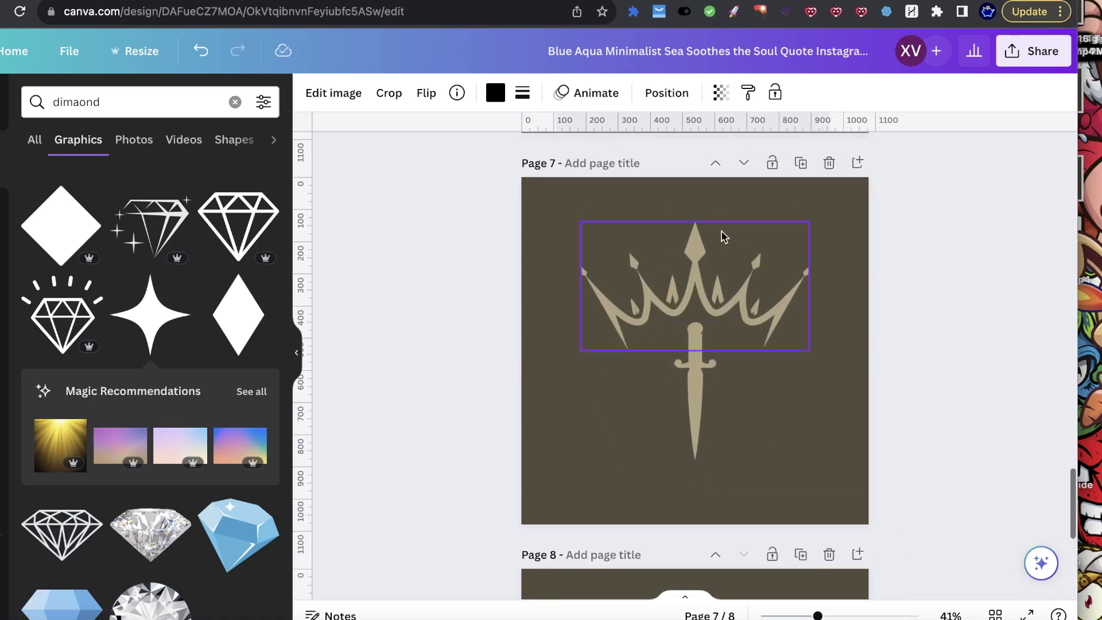
{"action": "left_click", "coordinate": [677, 332]}
{"action": "scroll", "coordinate": [701, 337], "scroll_direction": "down", "scroll_amount": 5}
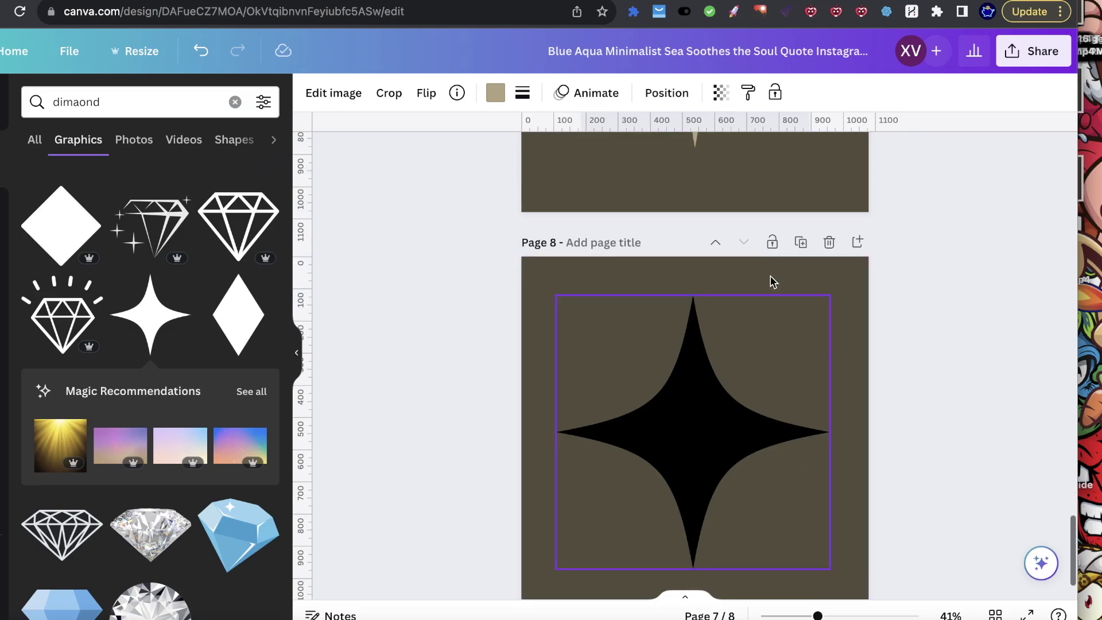
{"action": "left_click", "coordinate": [742, 370]}
{"action": "left_click_drag", "start_coordinate": [825, 296], "coordinate": [799, 325]}
{"action": "left_click_drag", "start_coordinate": [718, 379], "coordinate": [735, 369]}
Recolor the star on page 8 with the light tan document color.
{"action": "left_click", "coordinate": [495, 93]}
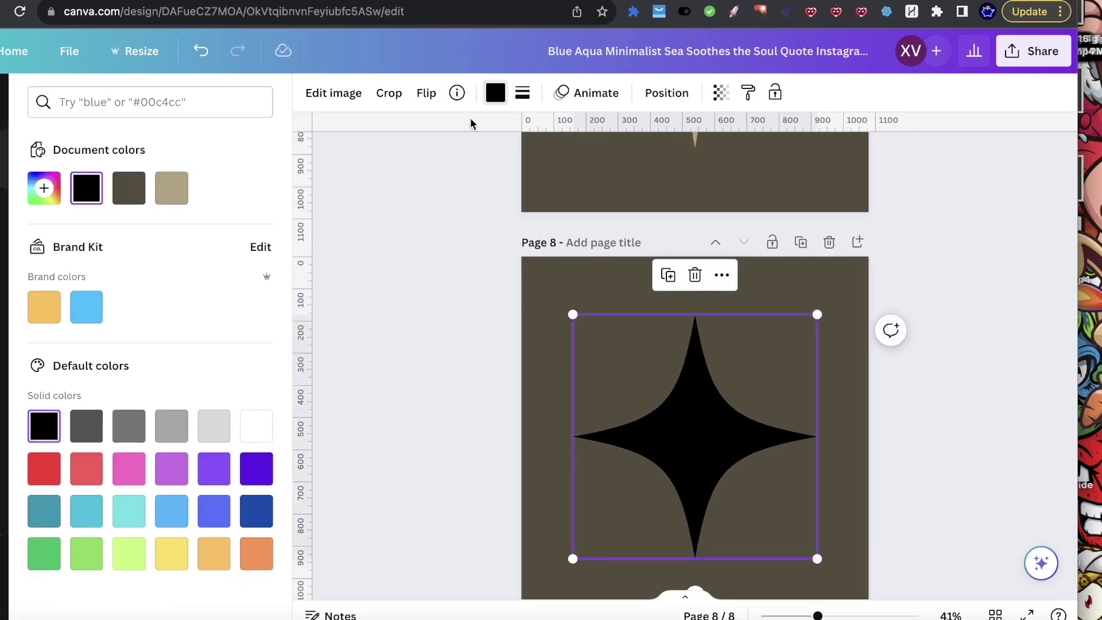
{"action": "left_click", "coordinate": [173, 189]}
{"action": "key", "text": "Escape"}
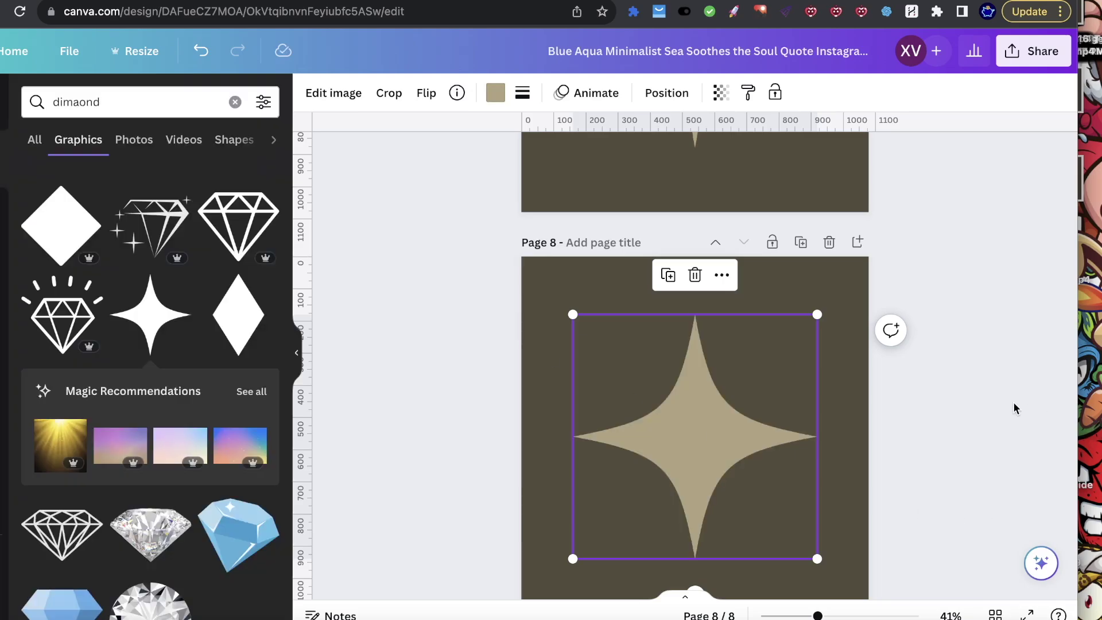
Review the earlier tile pages and delete the duplicate jester page.
{"action": "scroll", "coordinate": [976, 373], "scroll_direction": "up", "scroll_amount": 15}
{"action": "scroll", "coordinate": [850, 315], "scroll_direction": "up", "scroll_amount": 15}
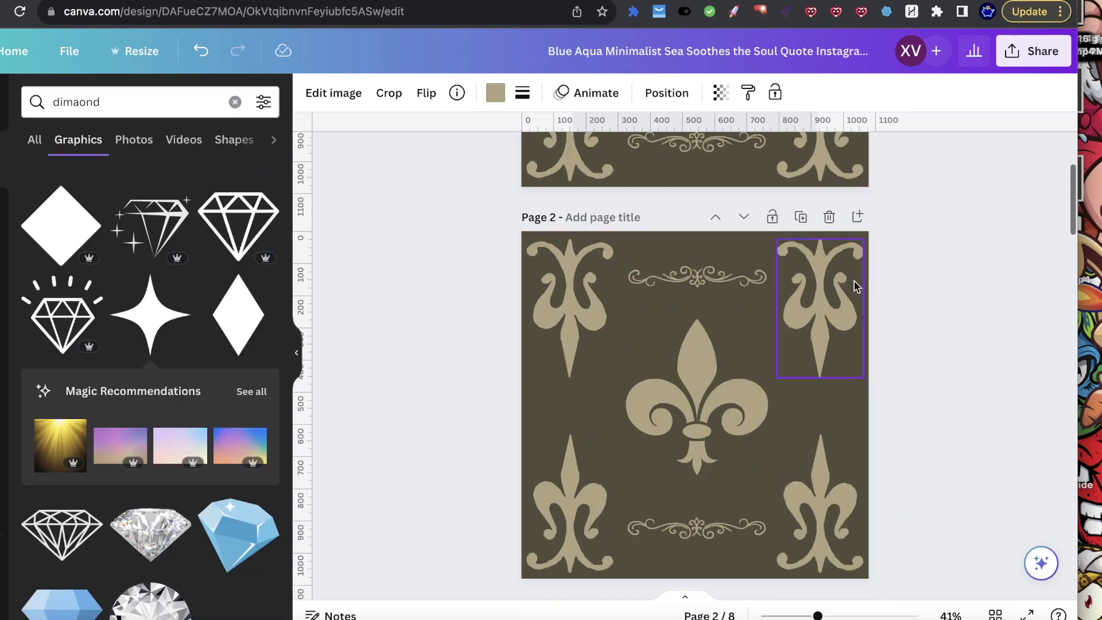
{"action": "scroll", "coordinate": [641, 270], "scroll_direction": "down", "scroll_amount": 5}
{"action": "scroll", "coordinate": [790, 214], "scroll_direction": "up", "scroll_amount": 5}
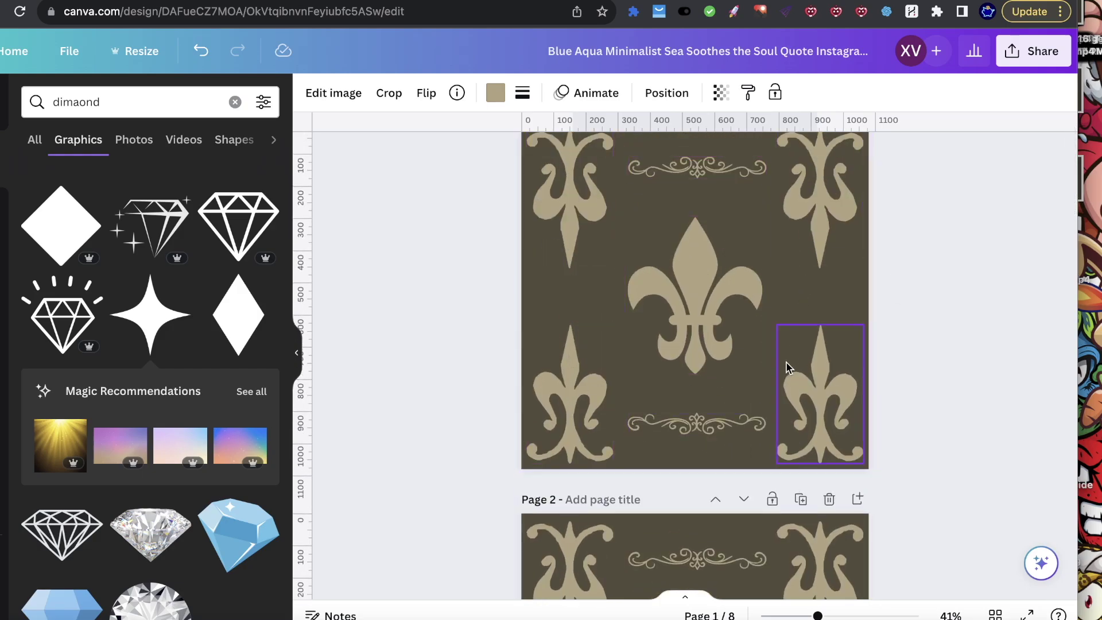
{"action": "scroll", "coordinate": [786, 367], "scroll_direction": "down", "scroll_amount": 5}
{"action": "scroll", "coordinate": [802, 440], "scroll_direction": "down", "scroll_amount": 5}
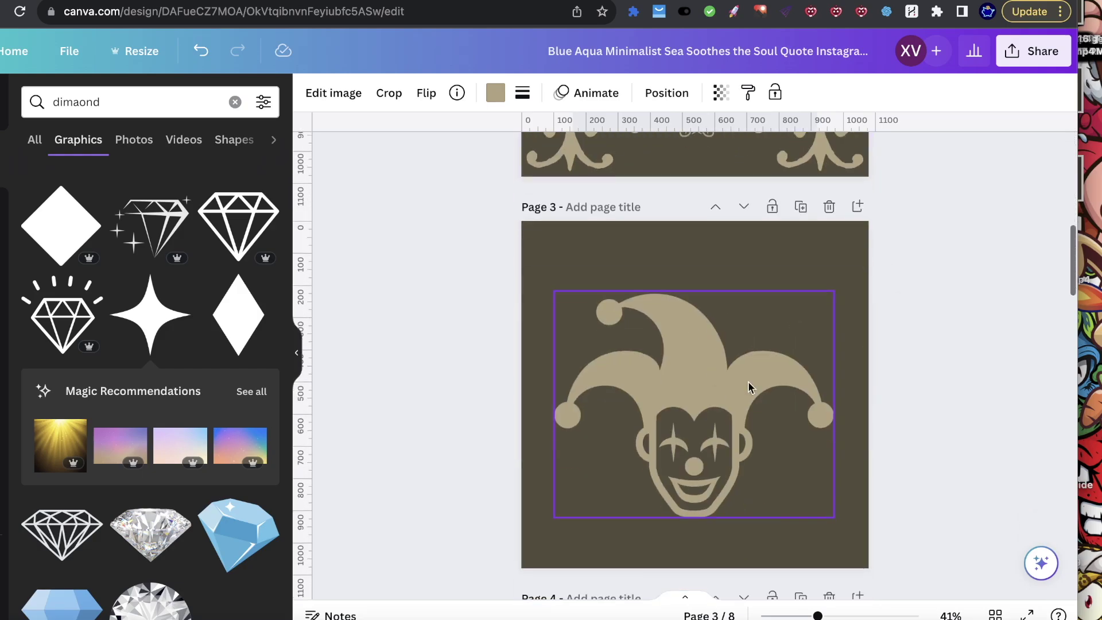
{"action": "scroll", "coordinate": [663, 277], "scroll_direction": "down", "scroll_amount": 5}
{"action": "scroll", "coordinate": [671, 281], "scroll_direction": "down", "scroll_amount": 5}
{"action": "scroll", "coordinate": [683, 287], "scroll_direction": "up", "scroll_amount": 10}
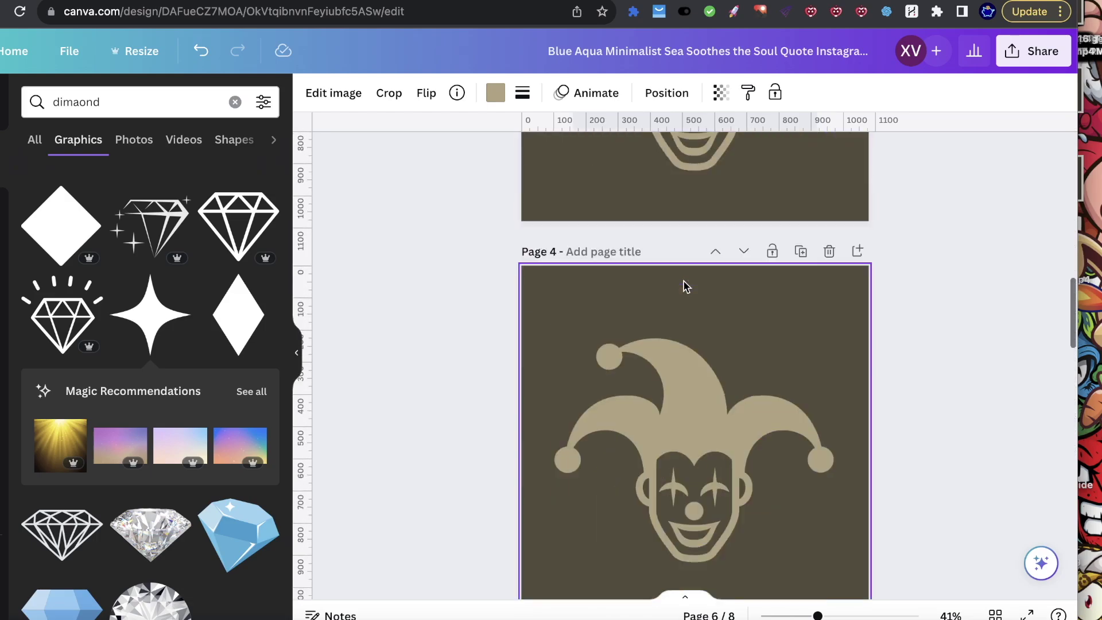
{"action": "scroll", "coordinate": [818, 334], "scroll_direction": "up", "scroll_amount": 3}
{"action": "left_click", "coordinate": [822, 295]}
Download only page 6 with the crown and dagger and page 7 with the star as PNG files.
{"action": "scroll", "coordinate": [879, 322], "scroll_direction": "down", "scroll_amount": 4}
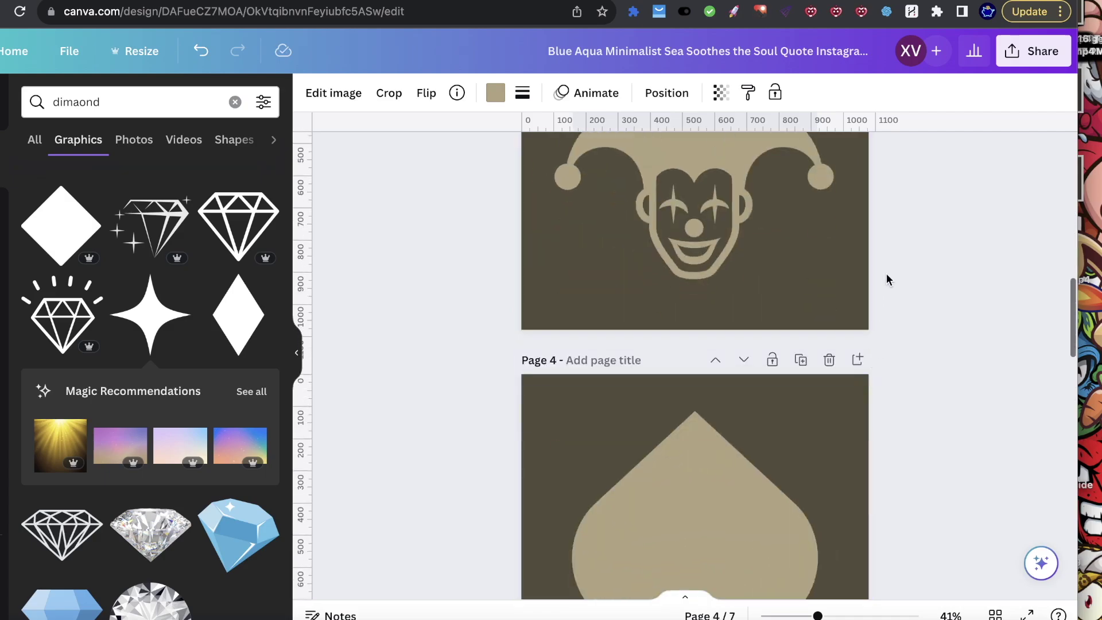
{"action": "scroll", "coordinate": [712, 396], "scroll_direction": "down", "scroll_amount": 3}
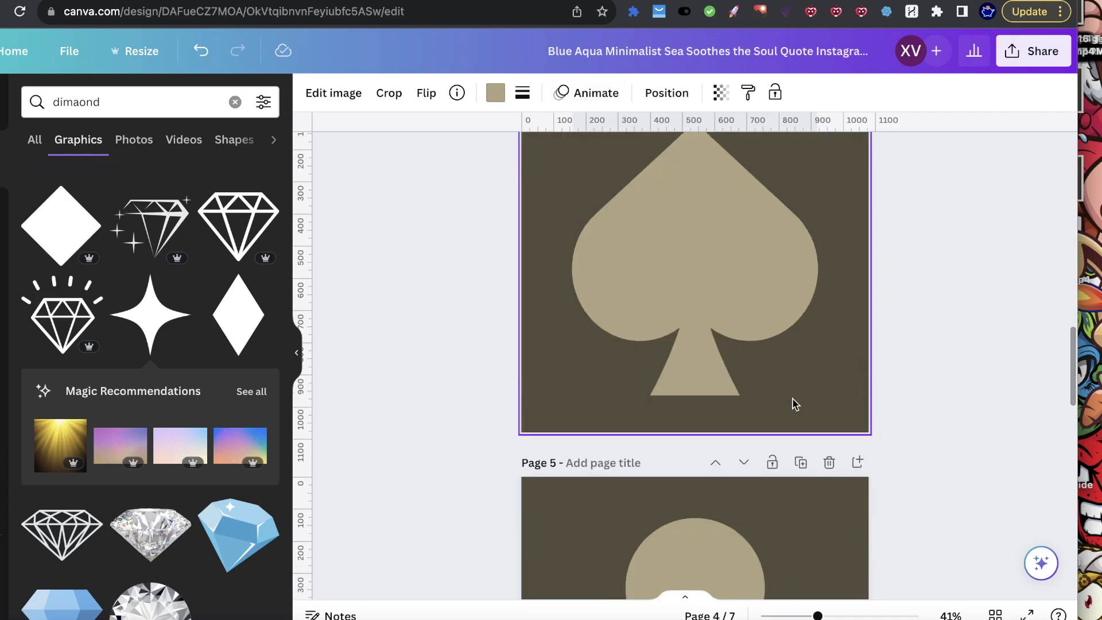
{"action": "scroll", "coordinate": [717, 459], "scroll_direction": "down", "scroll_amount": 7}
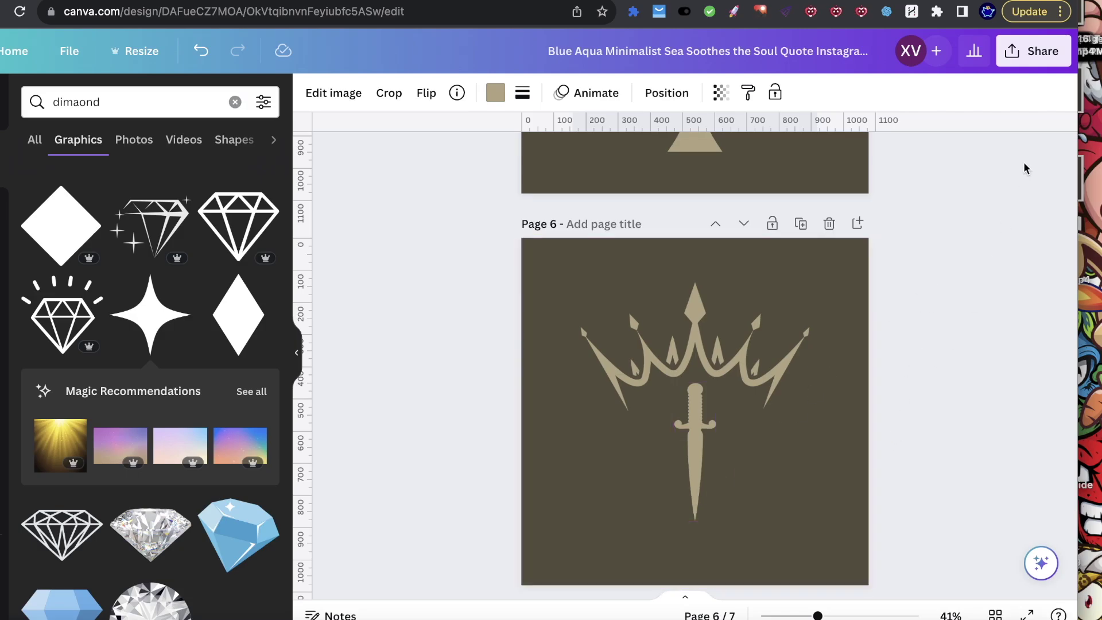
{"action": "left_click", "coordinate": [1033, 50]}
{"action": "left_click", "coordinate": [895, 449]}
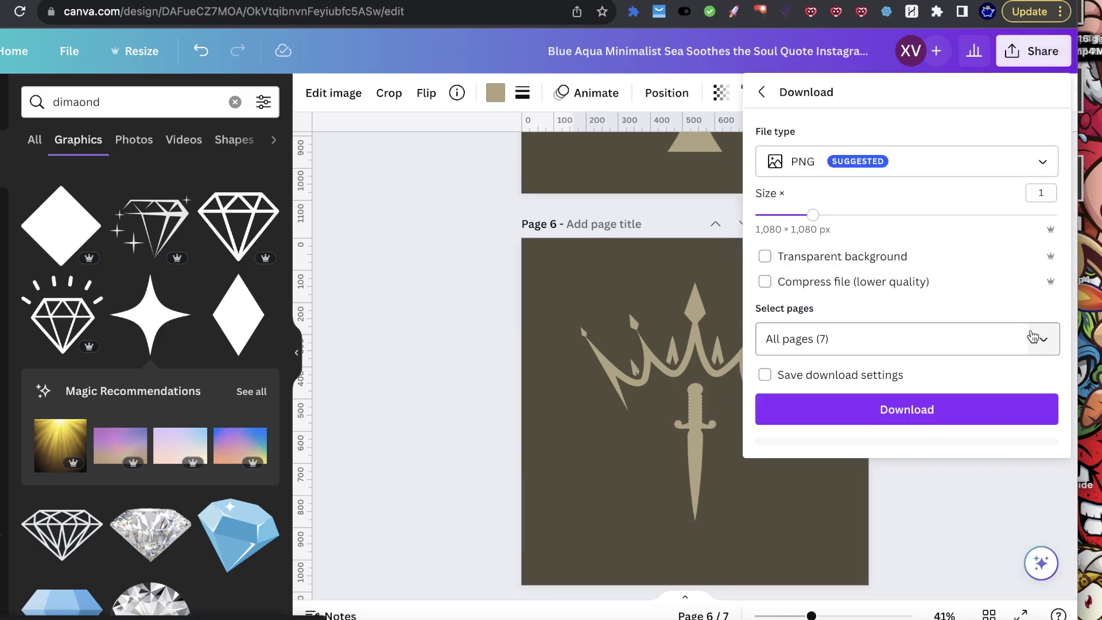
{"action": "left_click", "coordinate": [1033, 338]}
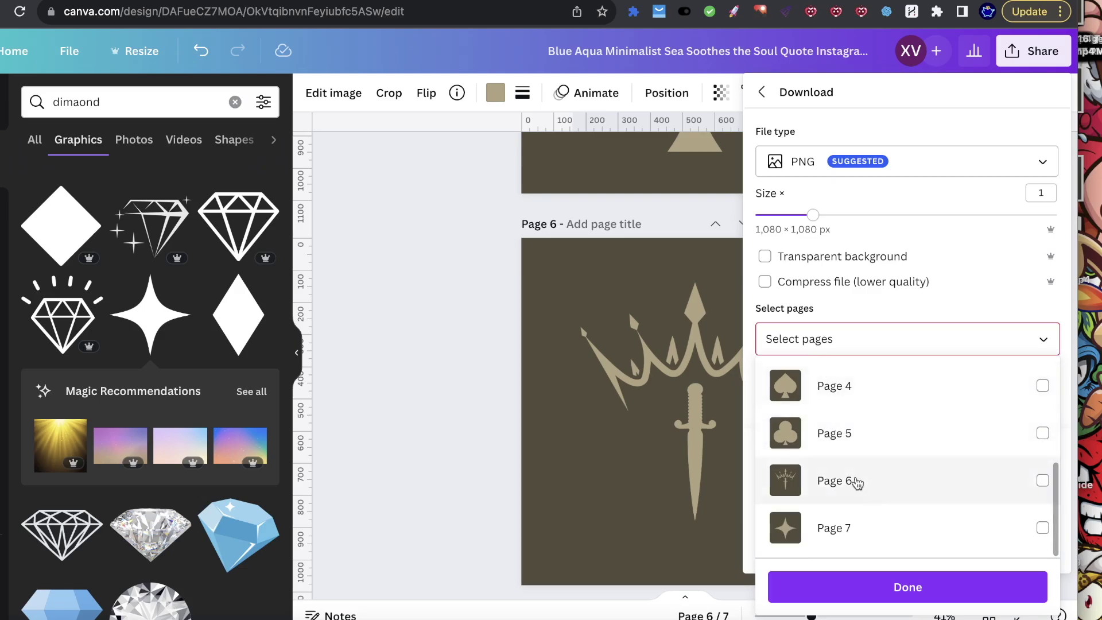
{"action": "left_click", "coordinate": [834, 505]}
{"action": "left_click", "coordinate": [830, 490]}
{"action": "left_click", "coordinate": [815, 587]}
{"action": "left_click", "coordinate": [903, 414]}
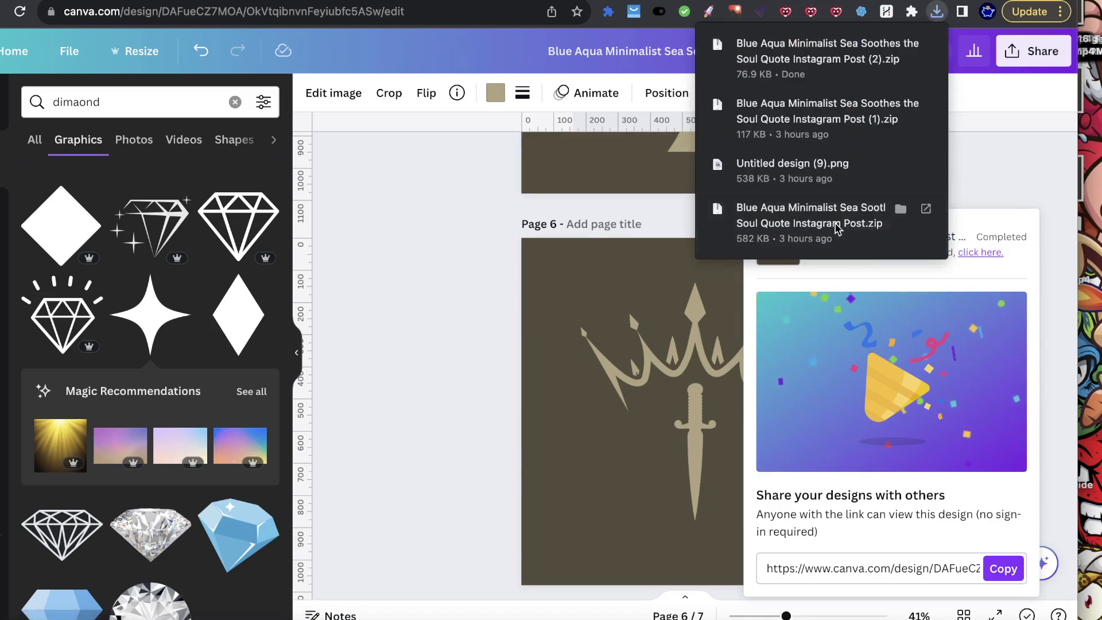
{"action": "left_click", "coordinate": [945, 167]}
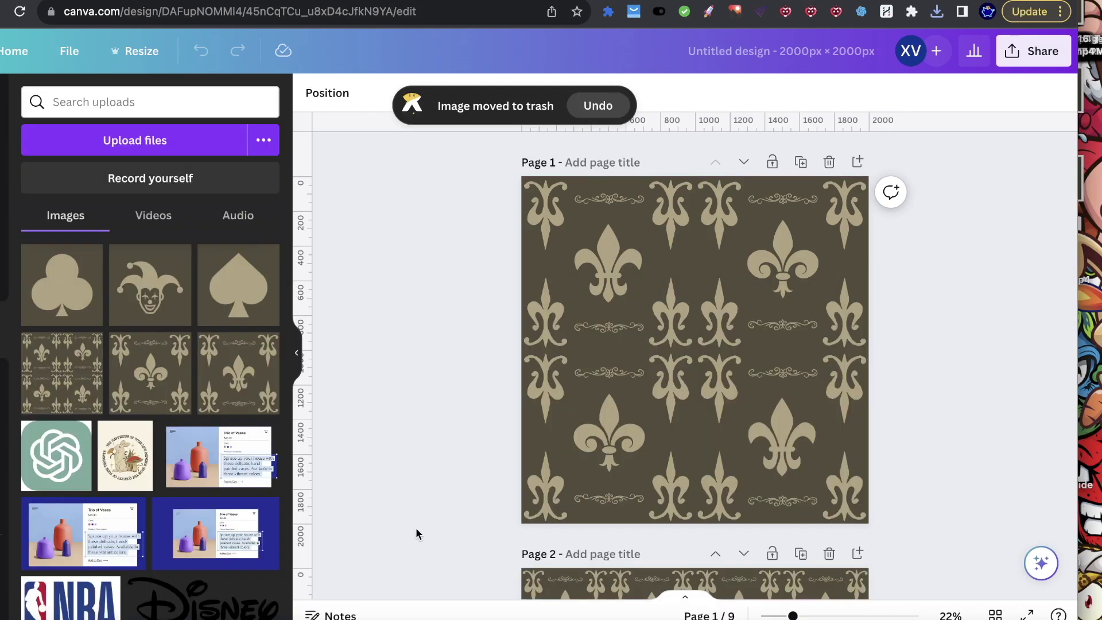
Upload the downloaded crown-and-dagger and star tile images to the untitled 2000px × 2000px design.
{"action": "scroll", "coordinate": [467, 362], "scroll_direction": "down", "scroll_amount": 15}
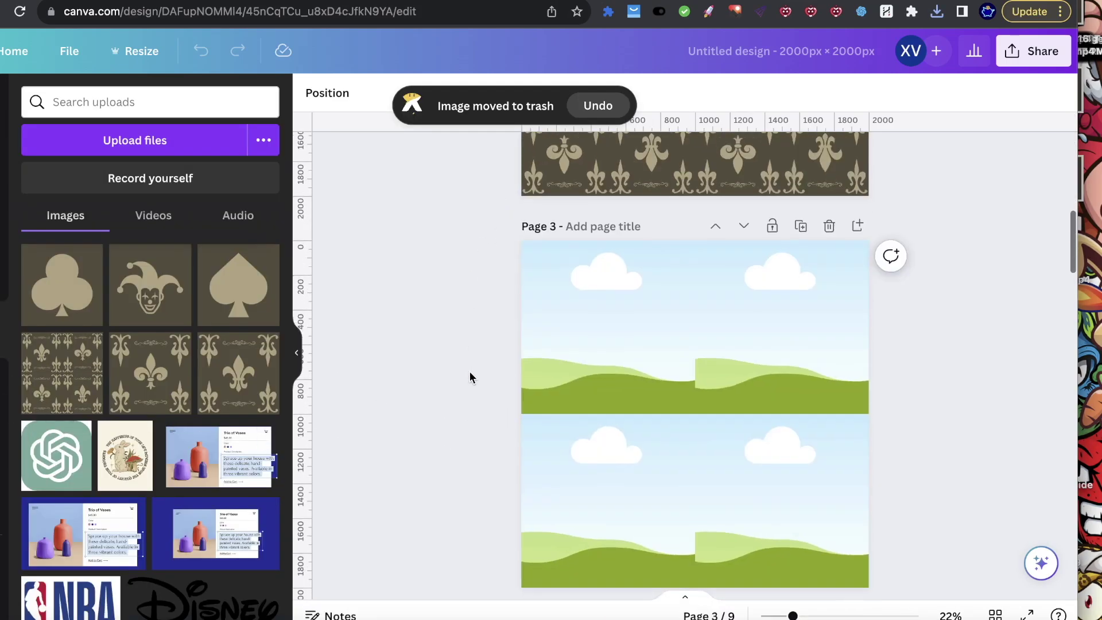
{"action": "scroll", "coordinate": [473, 396], "scroll_direction": "down", "scroll_amount": 13}
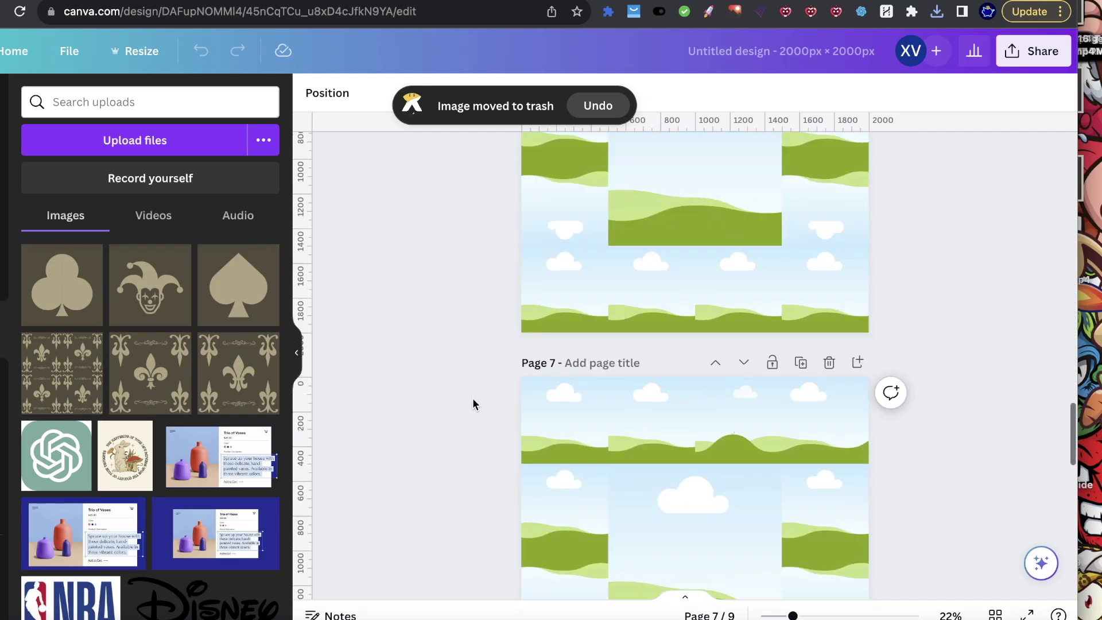
{"action": "scroll", "coordinate": [472, 401], "scroll_direction": "up", "scroll_amount": 16}
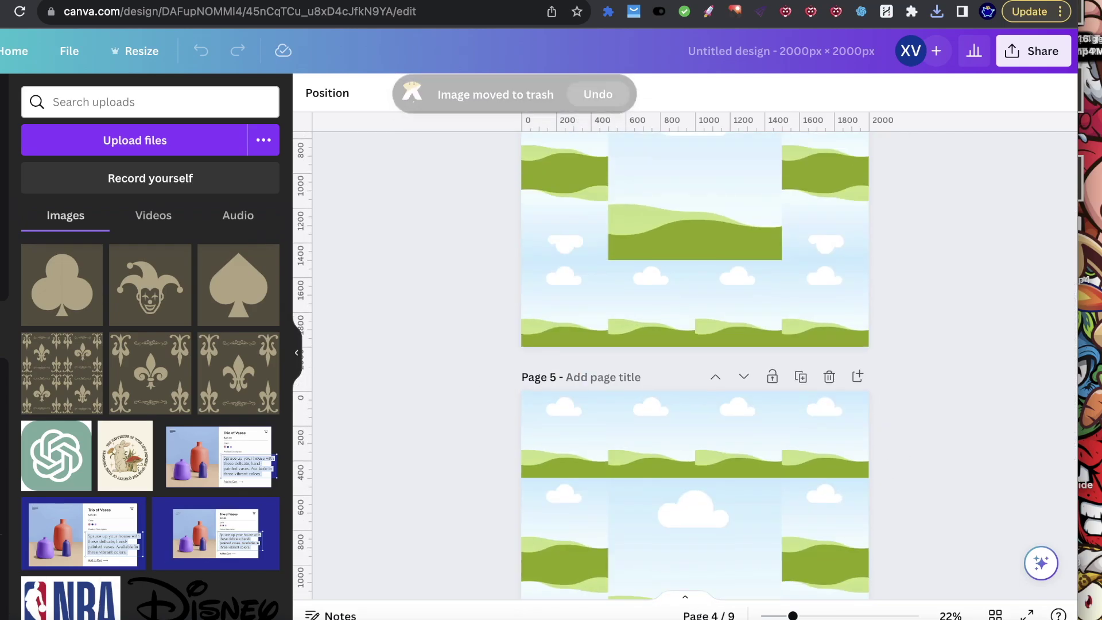
{"action": "key", "text": "super+Tab"}
{"action": "double_click", "coordinate": [397, 384]}
{"action": "left_click_drag", "start_coordinate": [525, 408], "coordinate": [62, 251]}
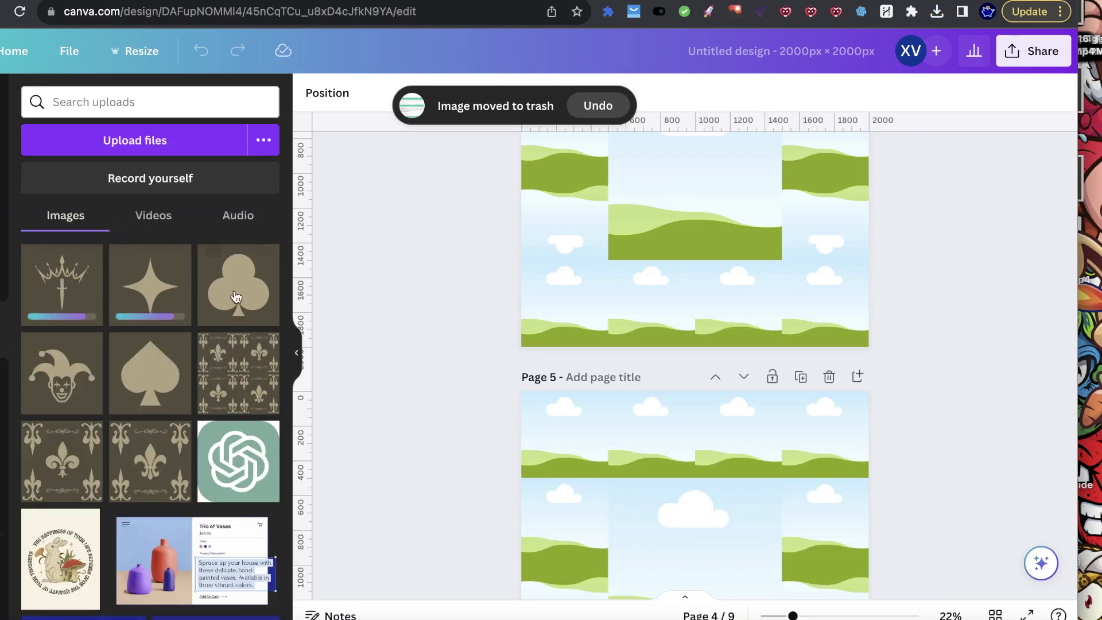
Search the elements for "rectangle" in the 2000px × 2000px design.
{"action": "scroll", "coordinate": [391, 366], "scroll_direction": "up", "scroll_amount": 15}
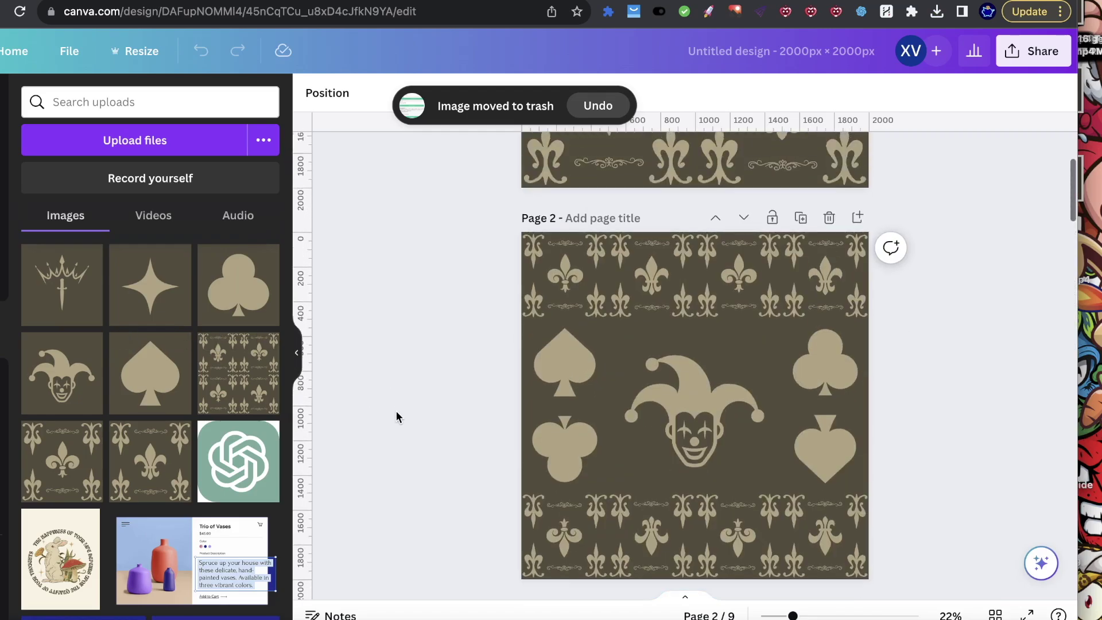
{"action": "scroll", "coordinate": [396, 416], "scroll_direction": "up", "scroll_amount": 3}
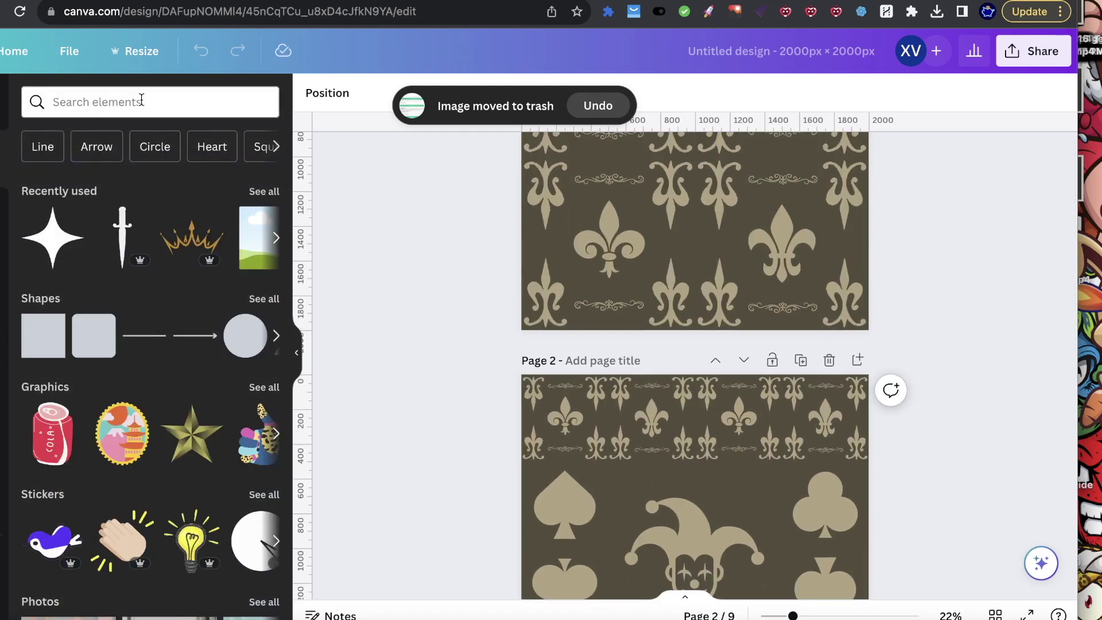
{"action": "left_click", "coordinate": [166, 105]}
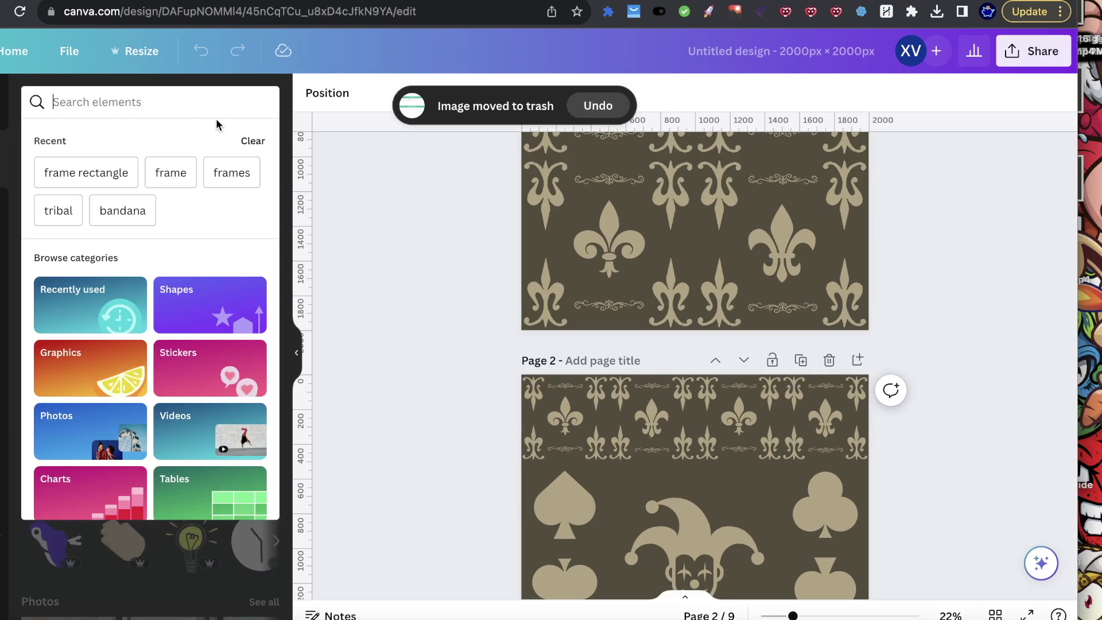
{"action": "type", "text": "rectangle"}
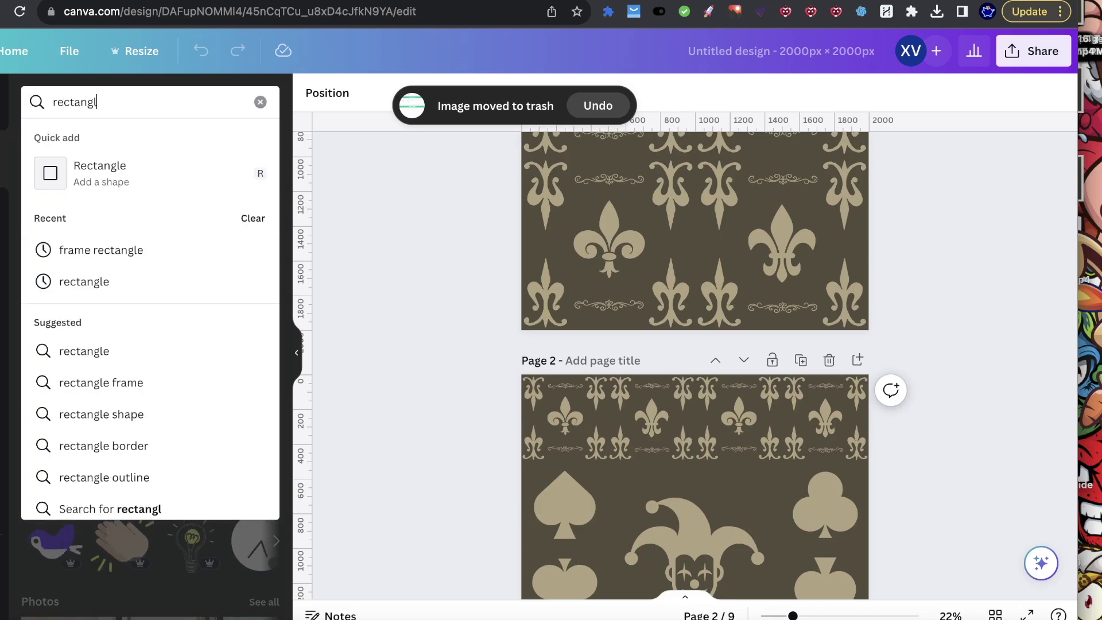
{"action": "key", "text": "Return"}
Search the elements for "square" and narrow the results to frames.
{"action": "left_click", "coordinate": [167, 105]}
{"action": "type", "text": "squa"}
{"action": "key", "text": "BackSpace"}
{"action": "key", "text": "BackSpace"}
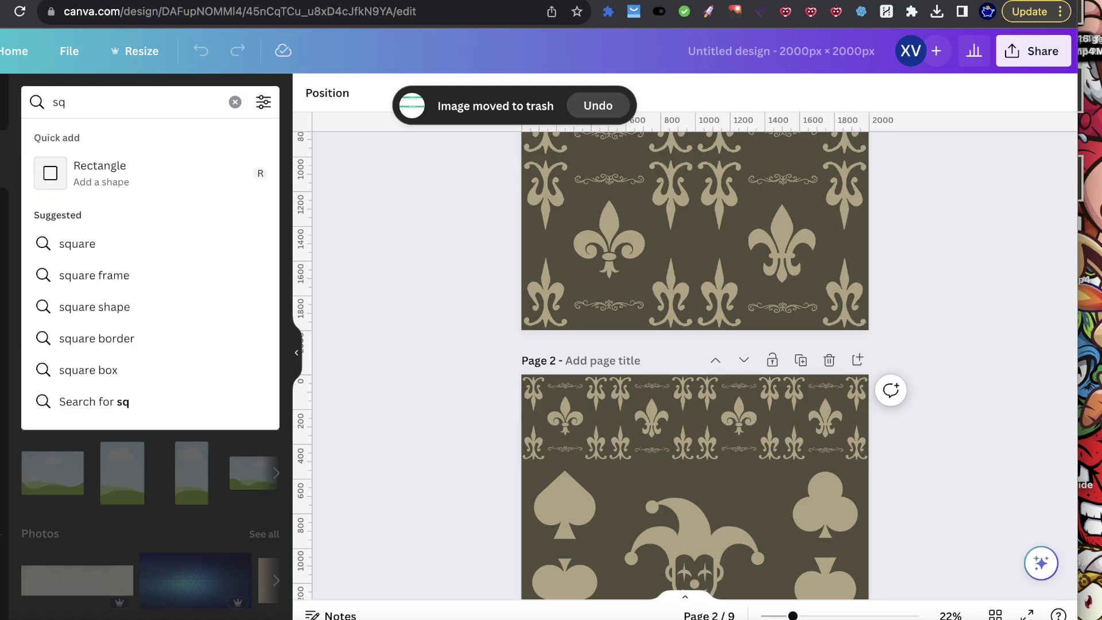
{"action": "type", "text": "uar"}
{"action": "left_click", "coordinate": [104, 235]}
{"action": "left_click", "coordinate": [273, 140]}
{"action": "left_click", "coordinate": [198, 141]}
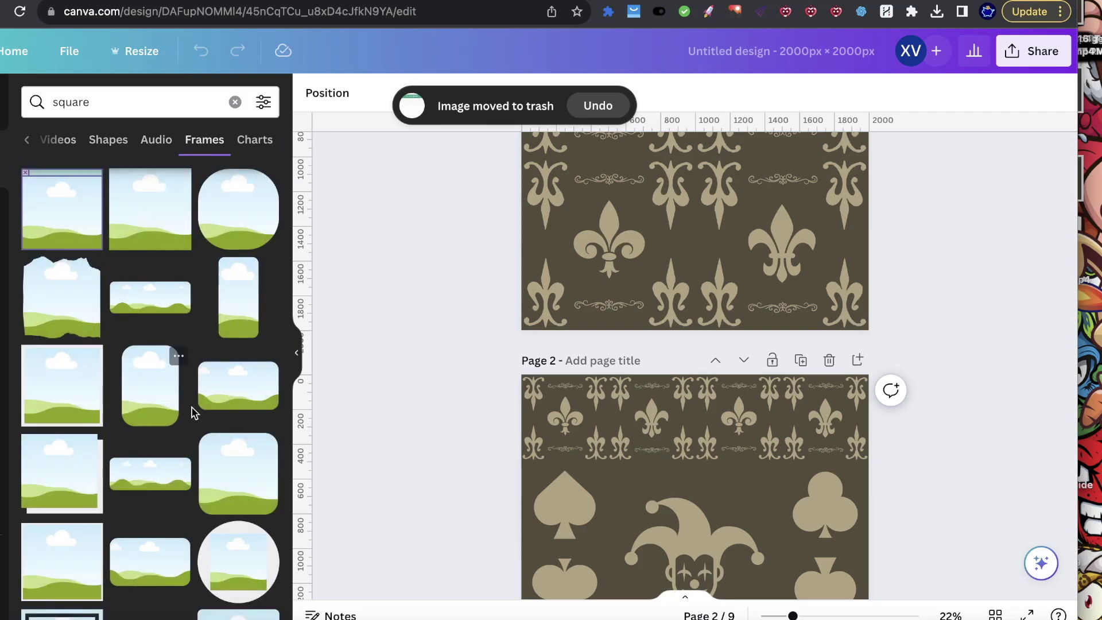
Examine the square frame options and compare the finished patchwork on page 2 with the empty frame layouts on pages 3 and 4.
{"action": "scroll", "coordinate": [193, 412], "scroll_direction": "down", "scroll_amount": 10}
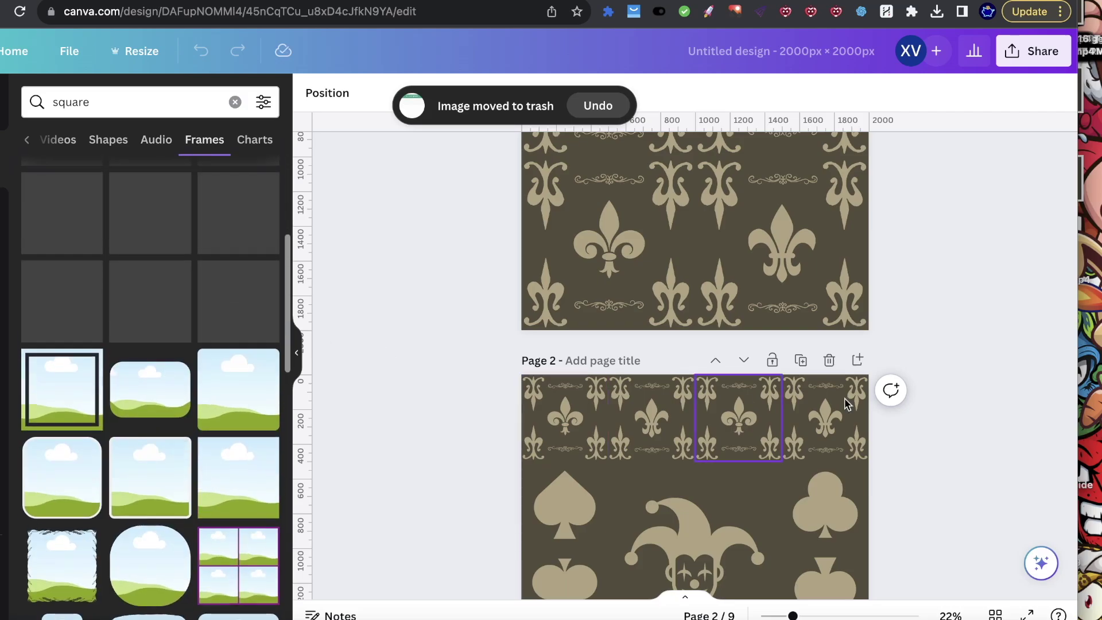
{"action": "scroll", "coordinate": [922, 397], "scroll_direction": "down", "scroll_amount": 3}
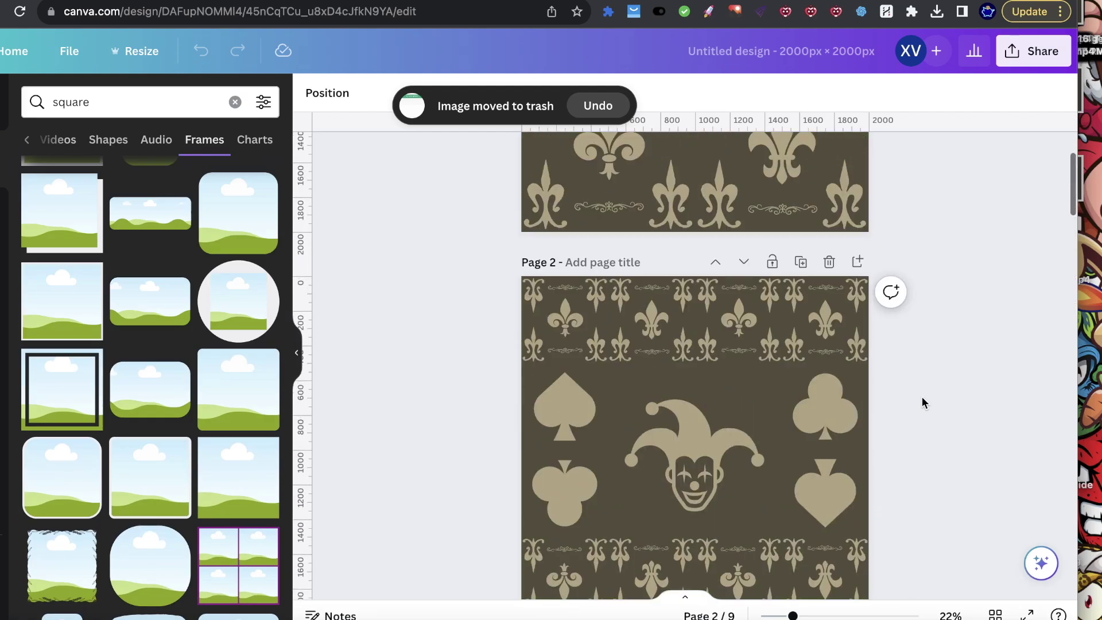
{"action": "scroll", "coordinate": [799, 340], "scroll_direction": "down", "scroll_amount": 2}
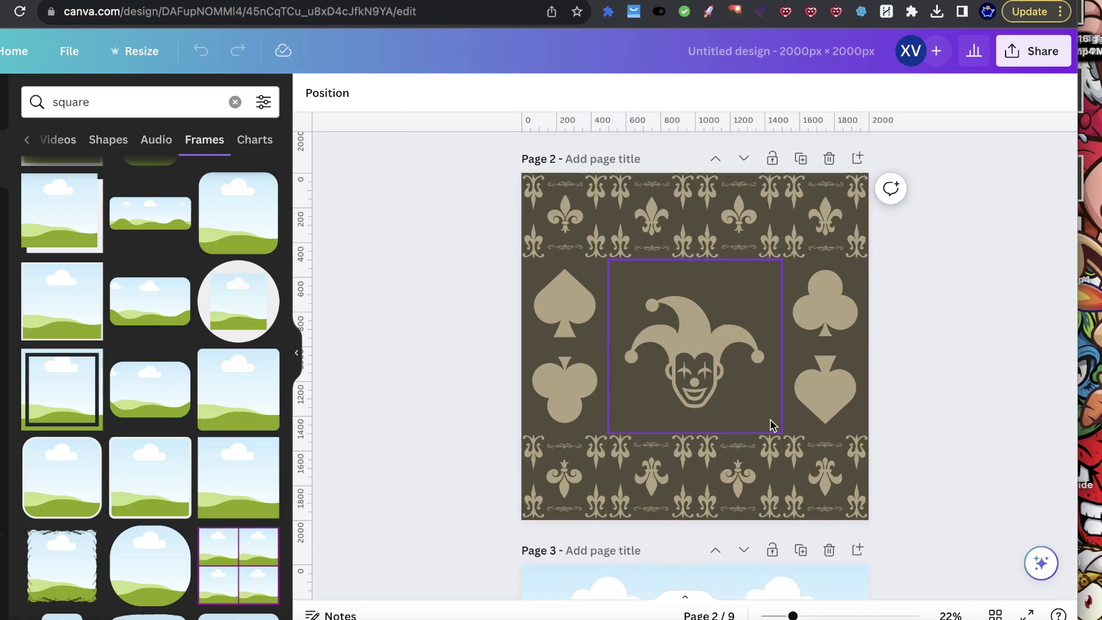
{"action": "scroll", "coordinate": [657, 352], "scroll_direction": "down", "scroll_amount": 2}
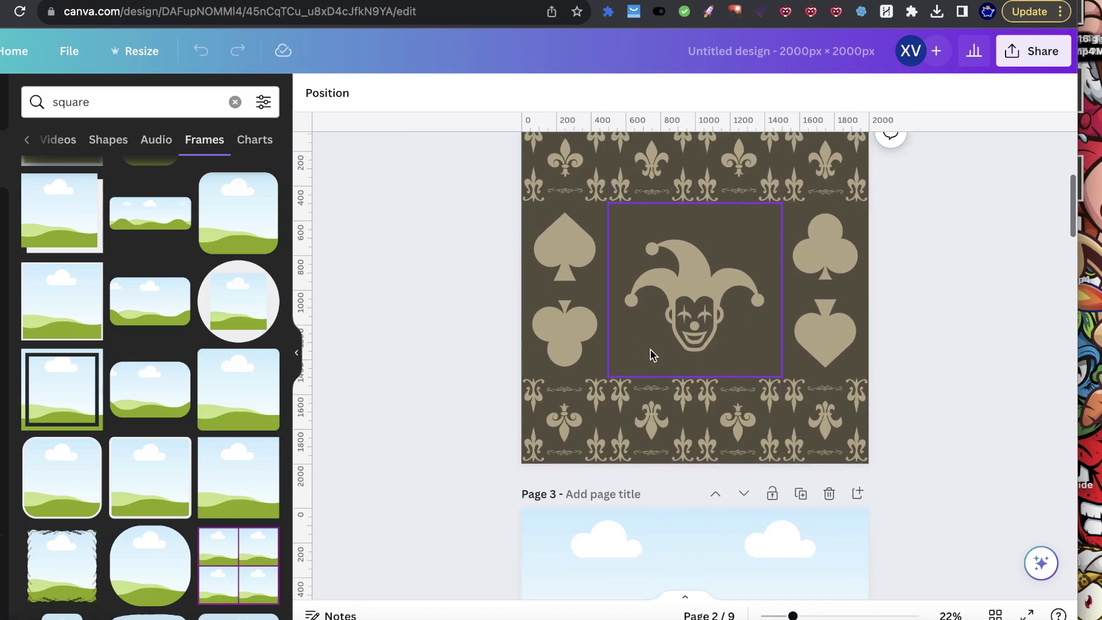
{"action": "scroll", "coordinate": [809, 328], "scroll_direction": "down", "scroll_amount": 2}
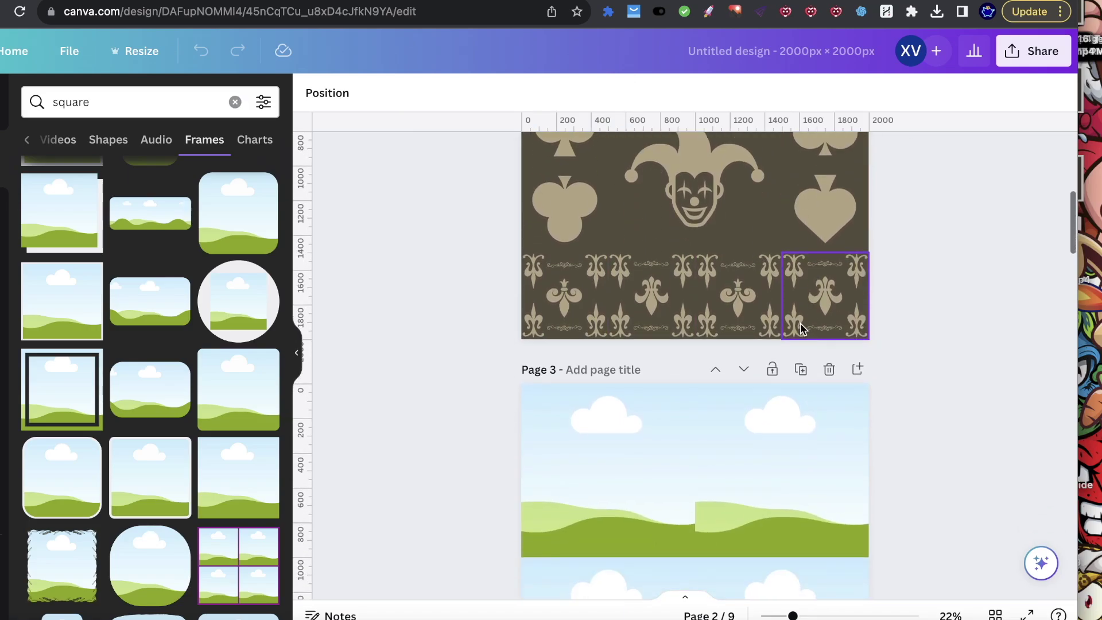
{"action": "scroll", "coordinate": [907, 379], "scroll_direction": "down", "scroll_amount": 5}
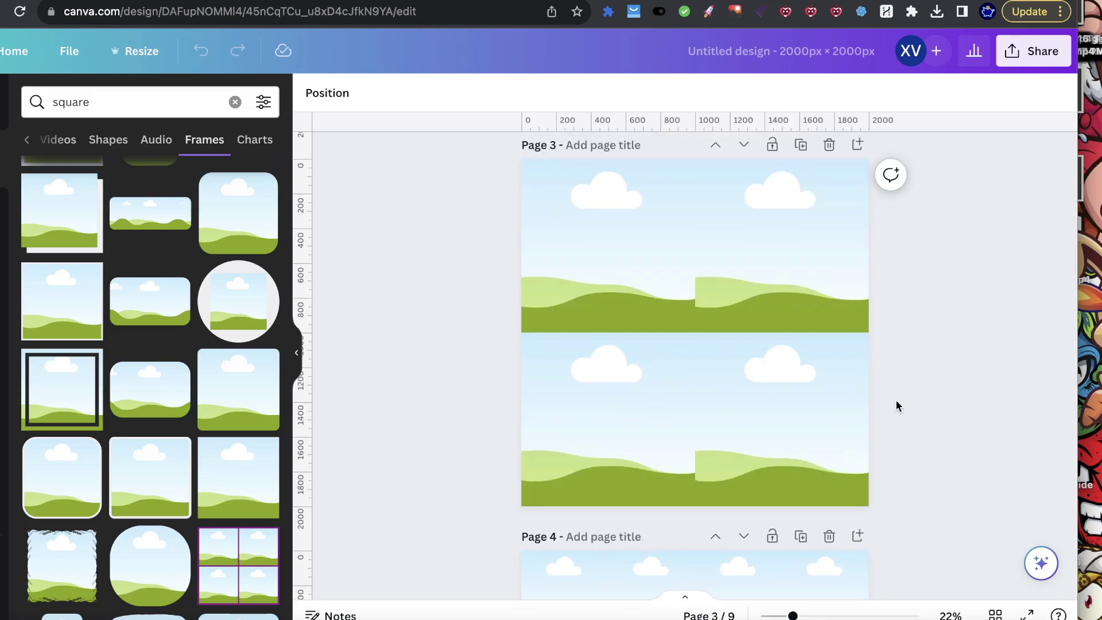
{"action": "scroll", "coordinate": [897, 390], "scroll_direction": "down", "scroll_amount": 7}
{"action": "scroll", "coordinate": [873, 367], "scroll_direction": "up", "scroll_amount": 10}
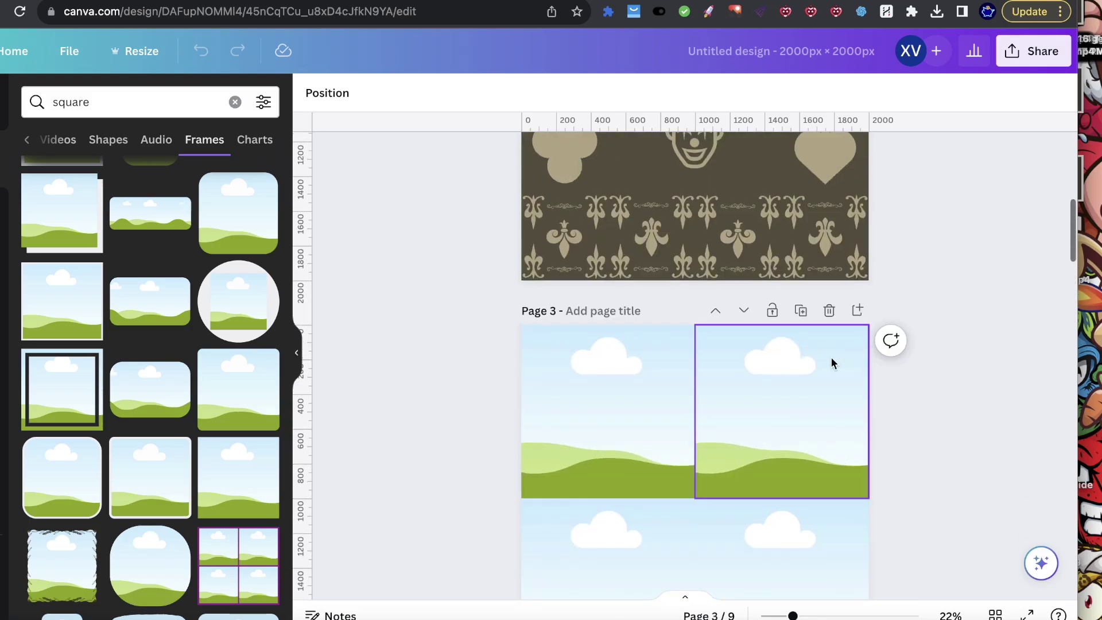
{"action": "scroll", "coordinate": [827, 345], "scroll_direction": "down", "scroll_amount": 3}
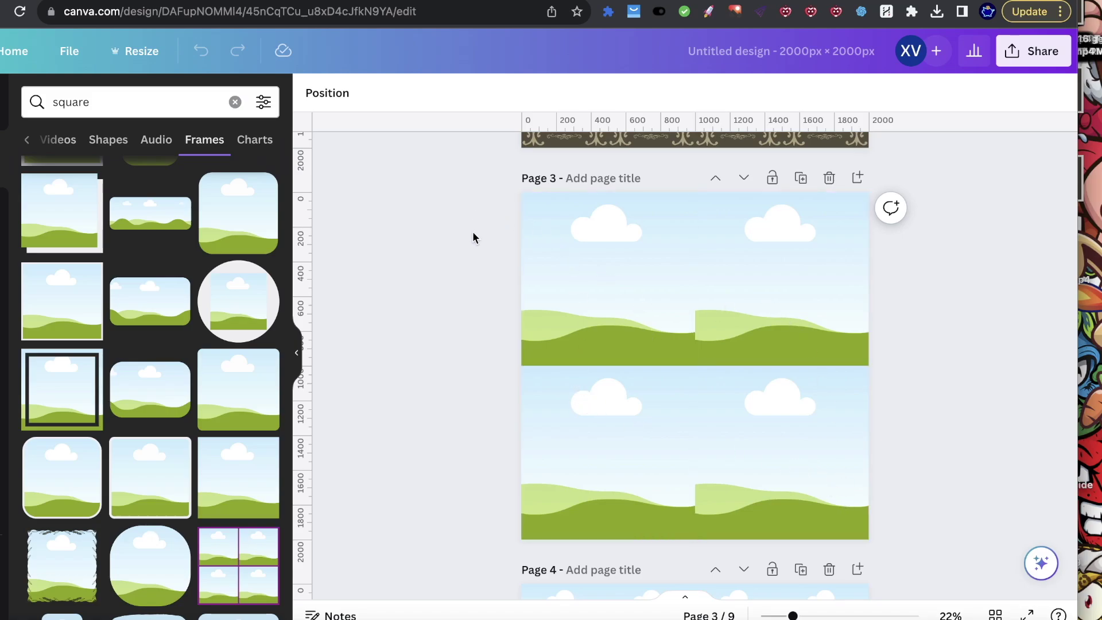
{"action": "scroll", "coordinate": [611, 517], "scroll_direction": "down", "scroll_amount": 2}
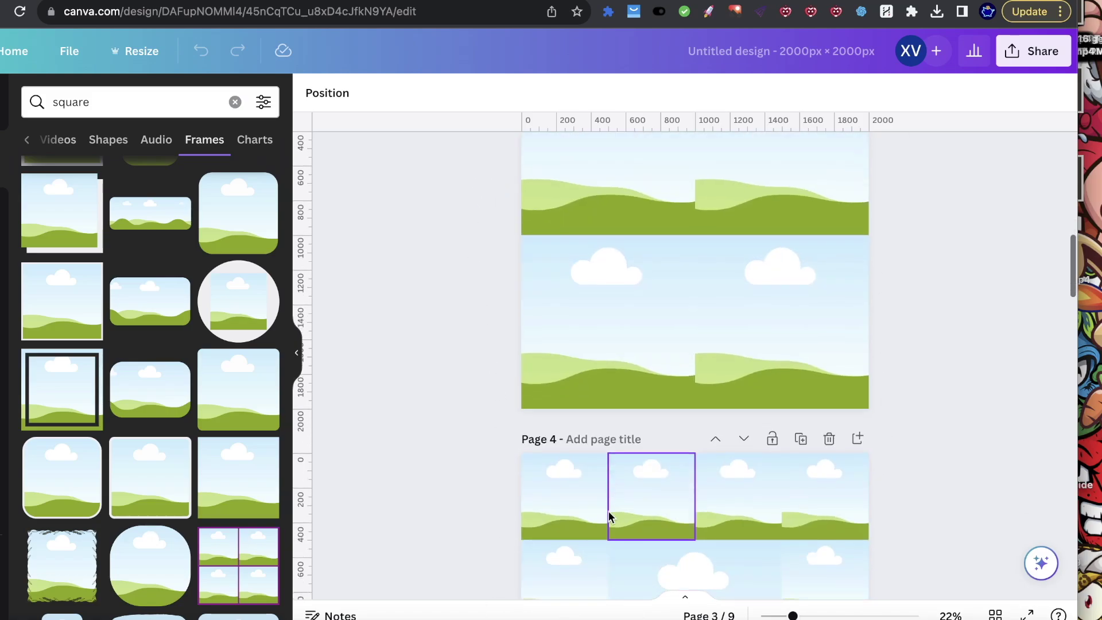
{"action": "scroll", "coordinate": [704, 298], "scroll_direction": "up", "scroll_amount": 1}
{"action": "scroll", "coordinate": [111, 285], "scroll_direction": "up", "scroll_amount": 4}
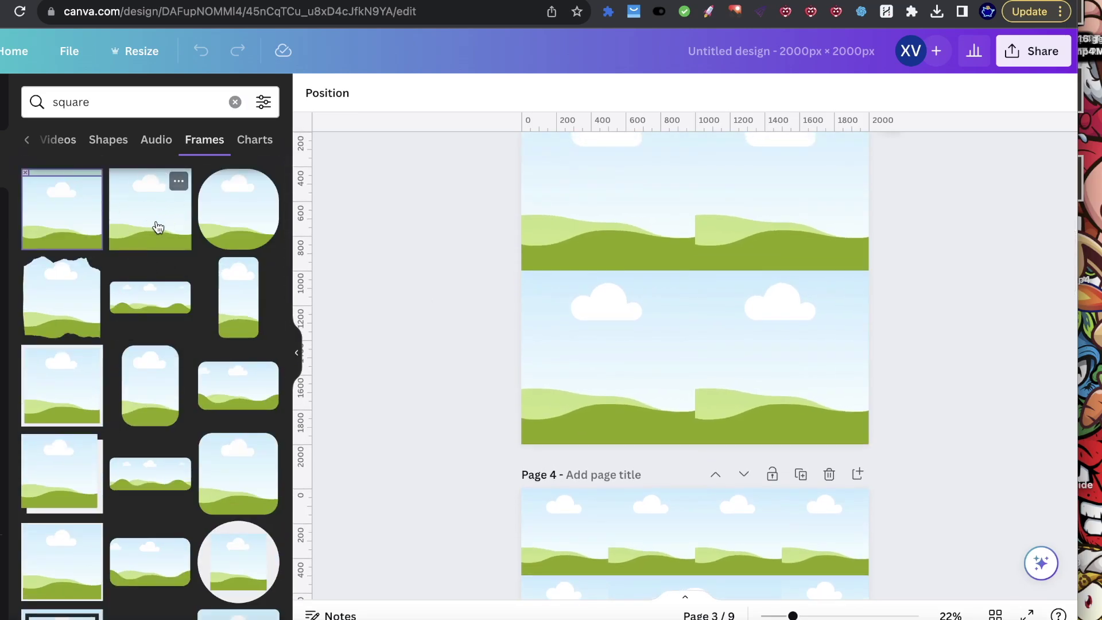
{"action": "scroll", "coordinate": [583, 275], "scroll_direction": "up", "scroll_amount": 2}
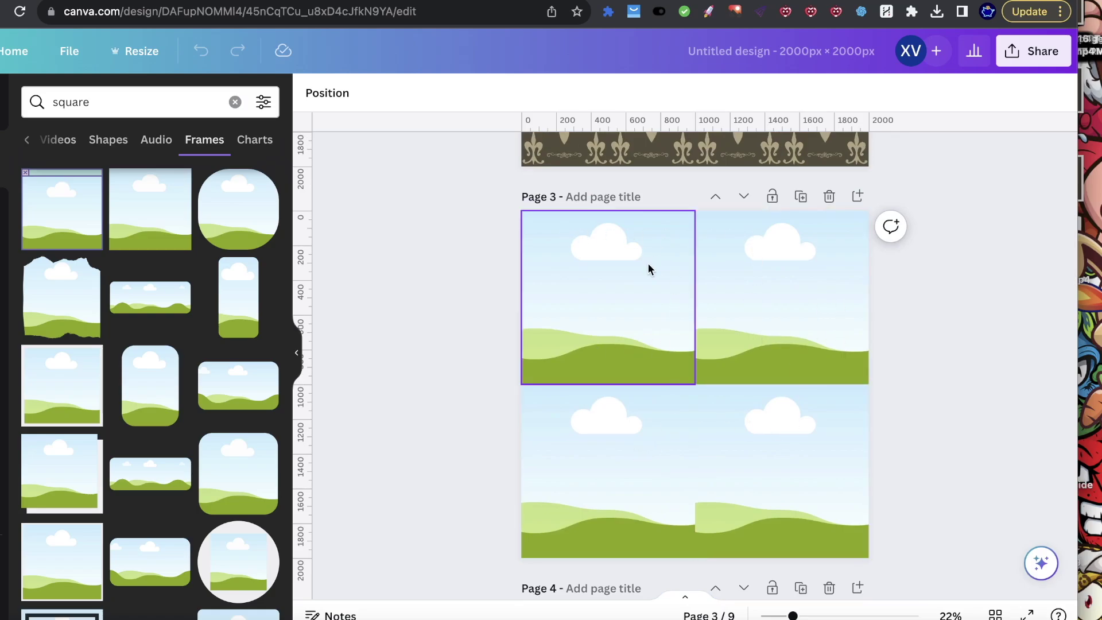
Return to page 1 with the four fleur-de-lis tiles and open the design's sharing and download options.
{"action": "scroll", "coordinate": [950, 425], "scroll_direction": "up", "scroll_amount": 10}
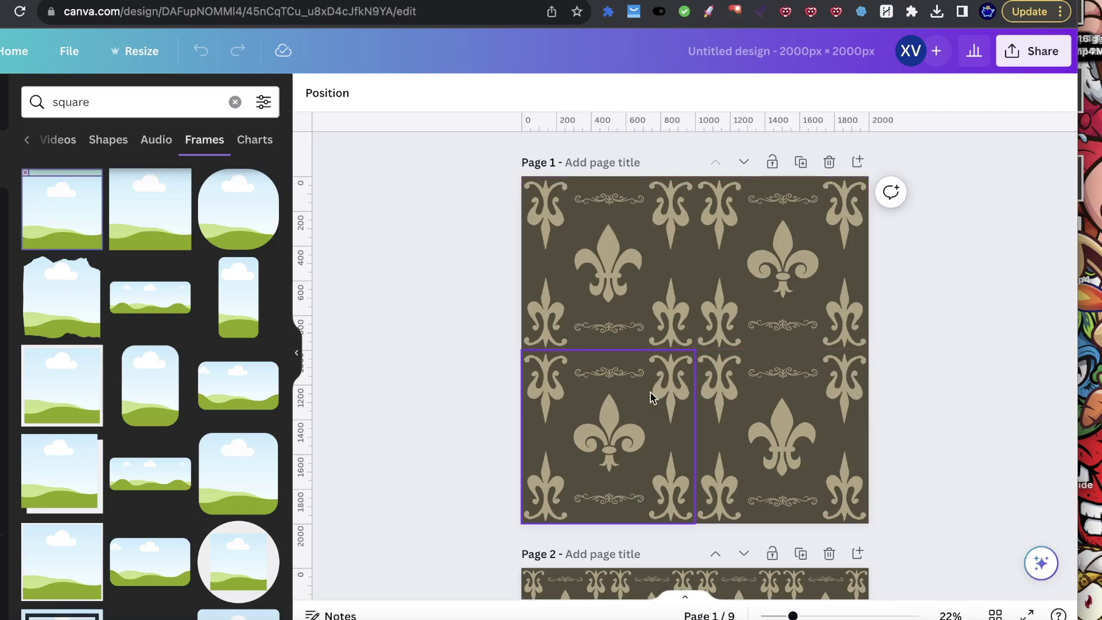
{"action": "left_click", "coordinate": [1044, 52]}
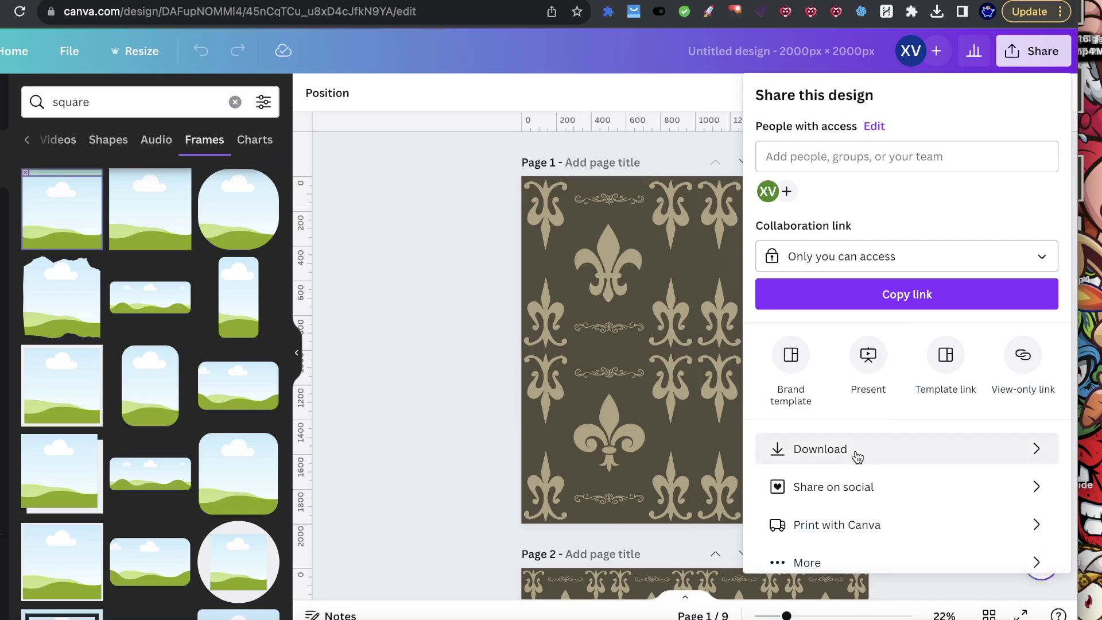
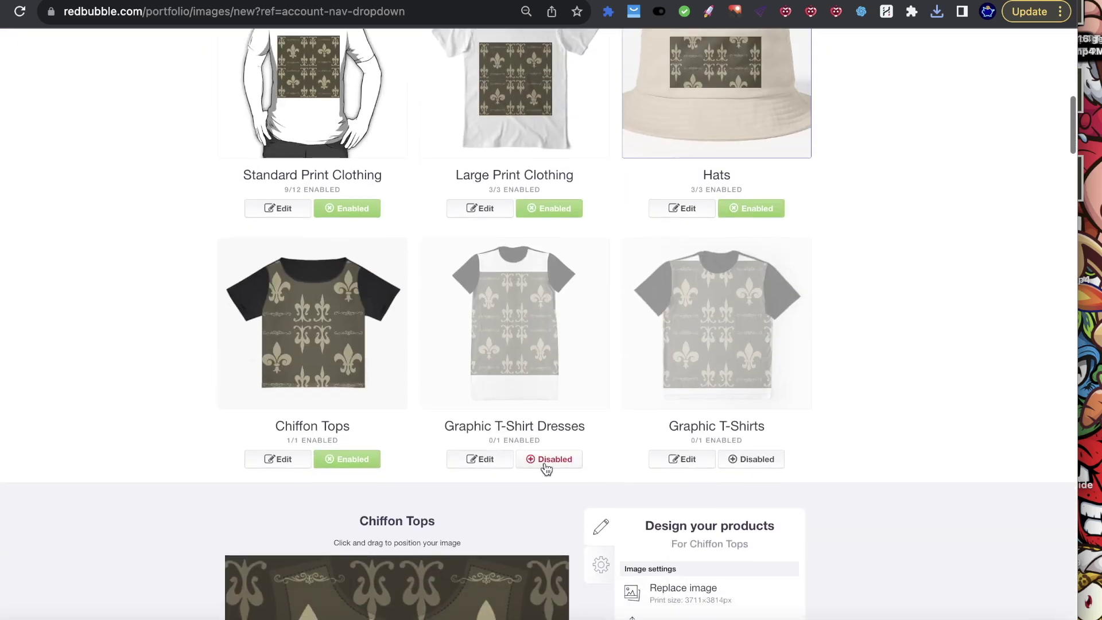
On Redbubble, repeat the Chiffon Tops image in a regular grid, scale it to 42%, and check the product preview.
{"action": "scroll", "coordinate": [721, 467], "scroll_direction": "down", "scroll_amount": 6}
{"action": "left_click", "coordinate": [731, 443]}
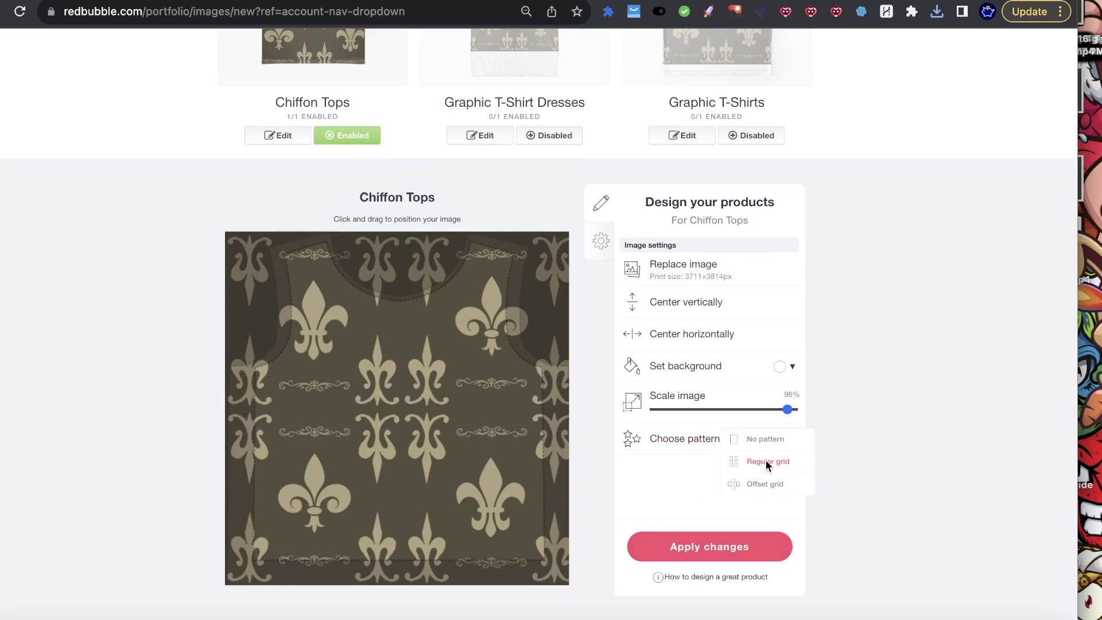
{"action": "left_click_drag", "start_coordinate": [788, 410], "coordinate": [713, 426]}
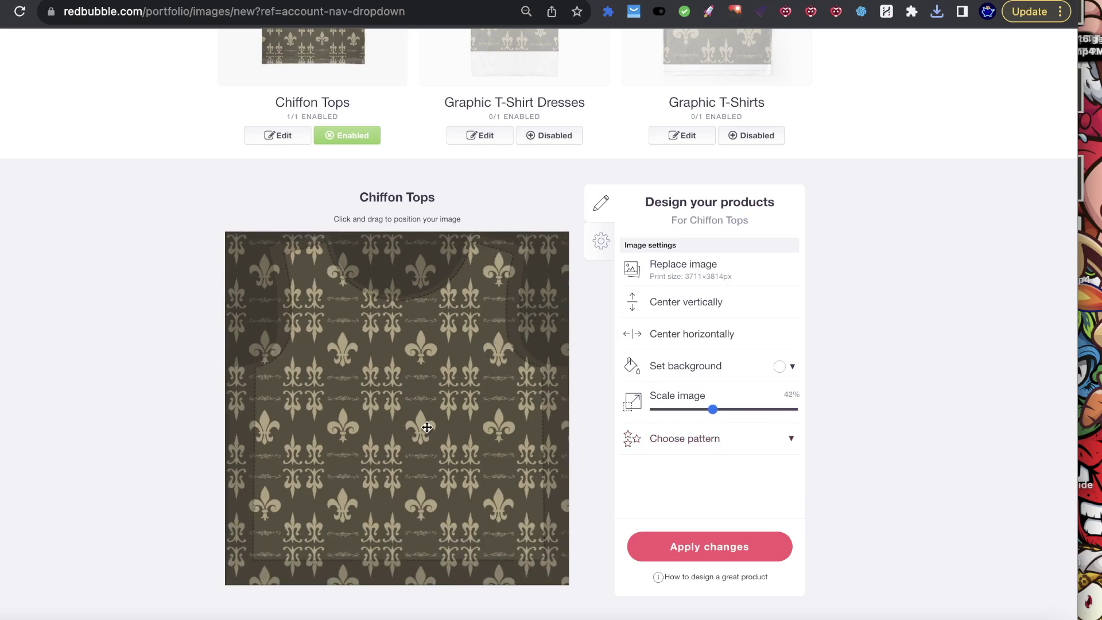
{"action": "scroll", "coordinate": [436, 438], "scroll_direction": "up", "scroll_amount": 1}
{"action": "scroll", "coordinate": [436, 438], "scroll_direction": "up", "scroll_amount": 5}
Open the Graphic T-Shirts product for editing, tile its image as a repeating grid pattern, and enable the product.
{"action": "scroll", "coordinate": [571, 539], "scroll_direction": "down", "scroll_amount": 2}
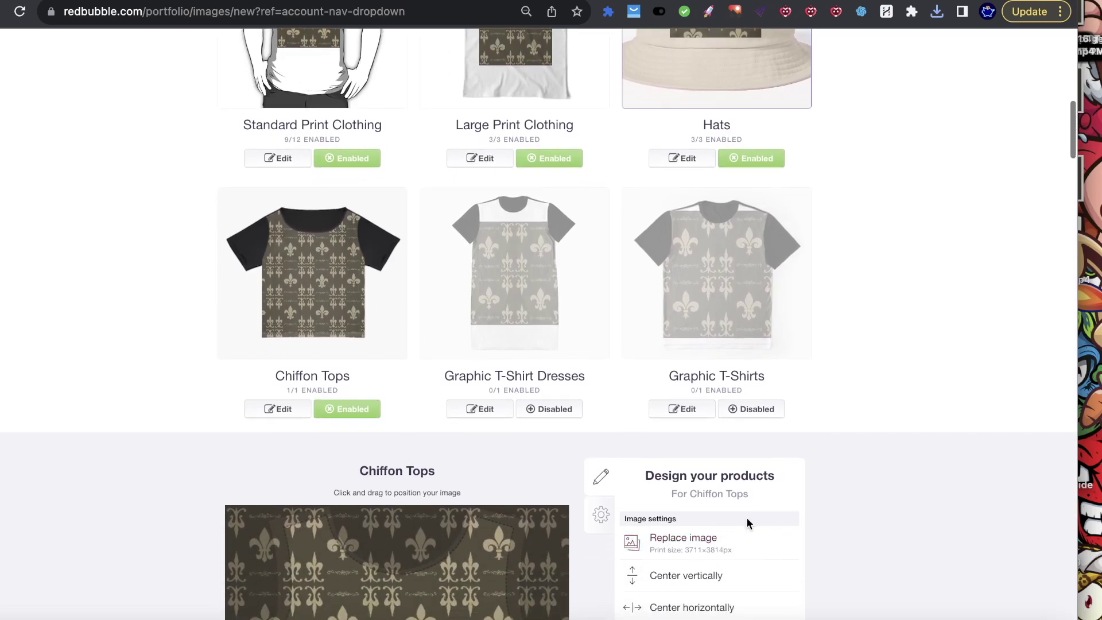
{"action": "left_click", "coordinate": [700, 412]}
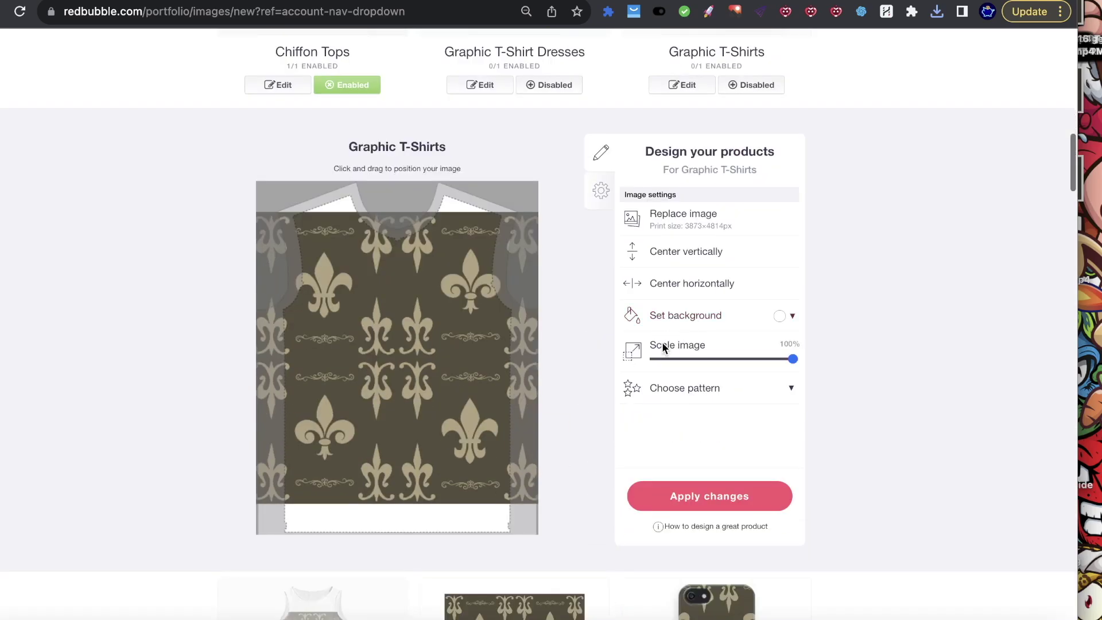
{"action": "left_click", "coordinate": [783, 418]}
{"action": "left_click", "coordinate": [781, 464]}
{"action": "scroll", "coordinate": [778, 453], "scroll_direction": "up", "scroll_amount": 5}
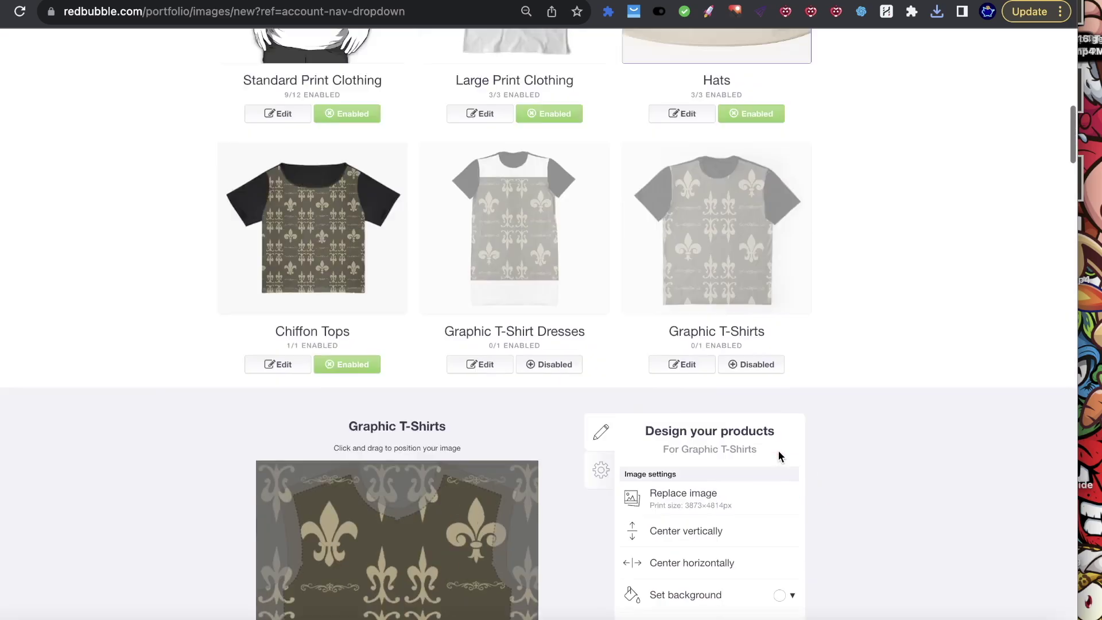
{"action": "left_click", "coordinate": [747, 433]}
{"action": "scroll", "coordinate": [752, 424], "scroll_direction": "down", "scroll_amount": 3}
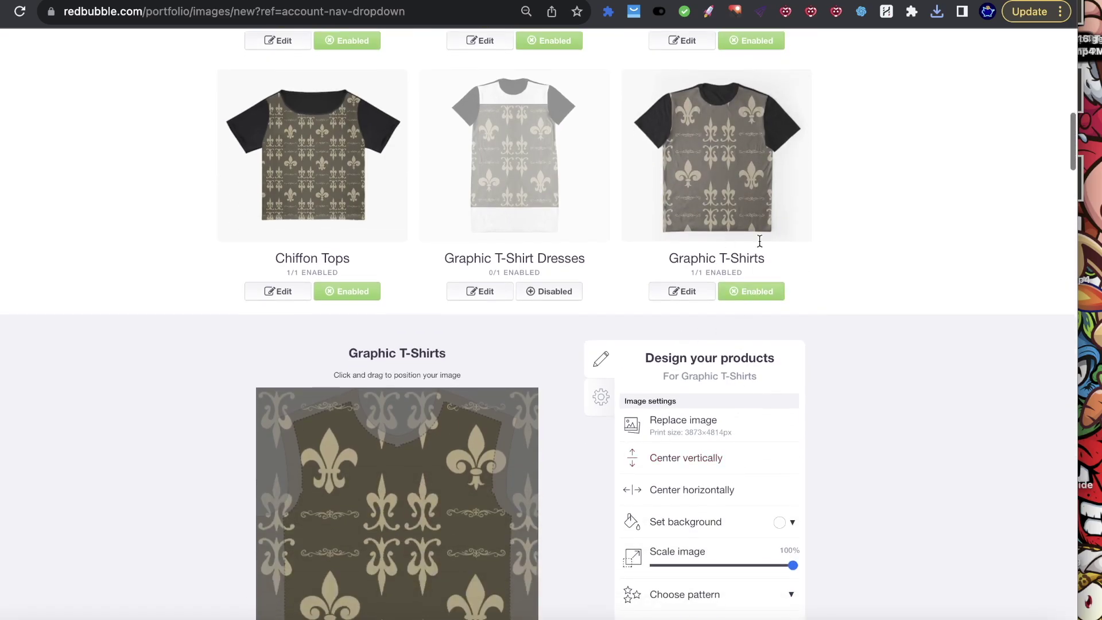
Scale the Graphic T-Shirts pattern to 74%, check the preview, and adjust the image's scale and position further.
{"action": "left_click_drag", "start_coordinate": [792, 565], "coordinate": [757, 566]}
{"action": "left_click", "coordinate": [733, 239]}
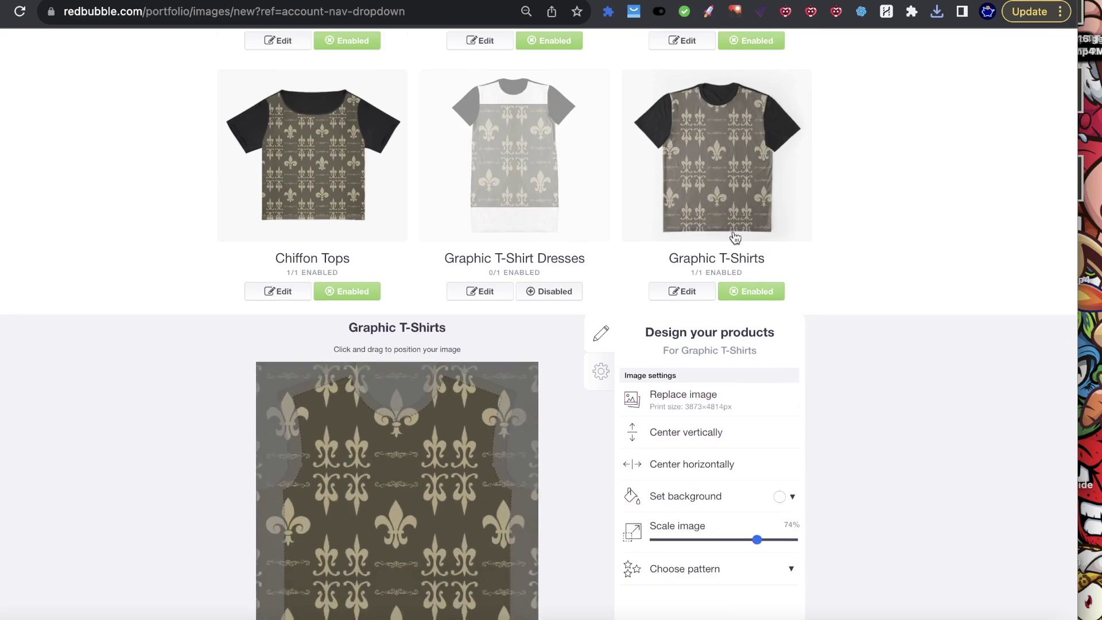
{"action": "left_click", "coordinate": [695, 293]}
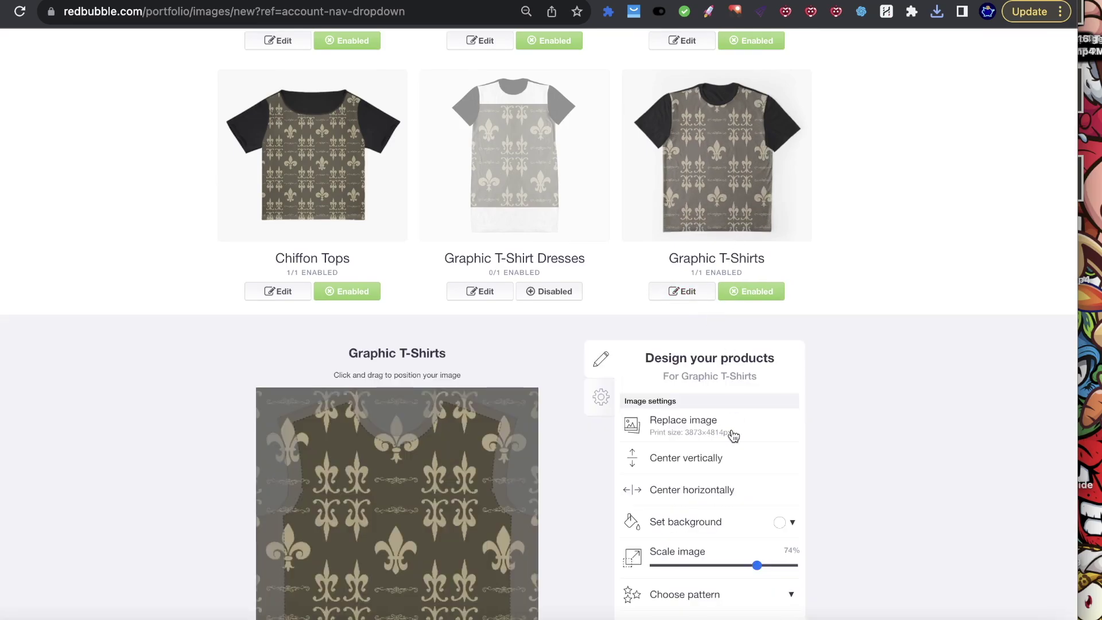
{"action": "left_click_drag", "start_coordinate": [728, 569], "coordinate": [892, 573]}
{"action": "left_click_drag", "start_coordinate": [505, 520], "coordinate": [495, 538]}
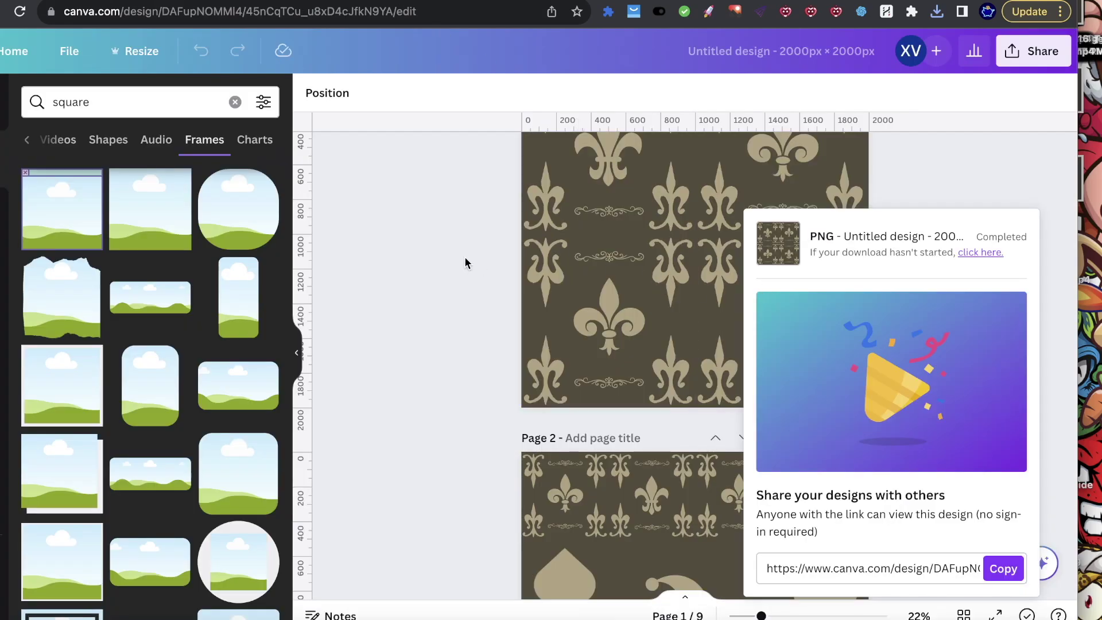
Switch back to Canva and review the crown-and-dagger and club tiles alongside the 2000px × 2000px design's patchwork and frame pages.
{"action": "left_click", "coordinate": [581, 245]}
{"action": "scroll", "coordinate": [863, 287], "scroll_direction": "up", "scroll_amount": 2}
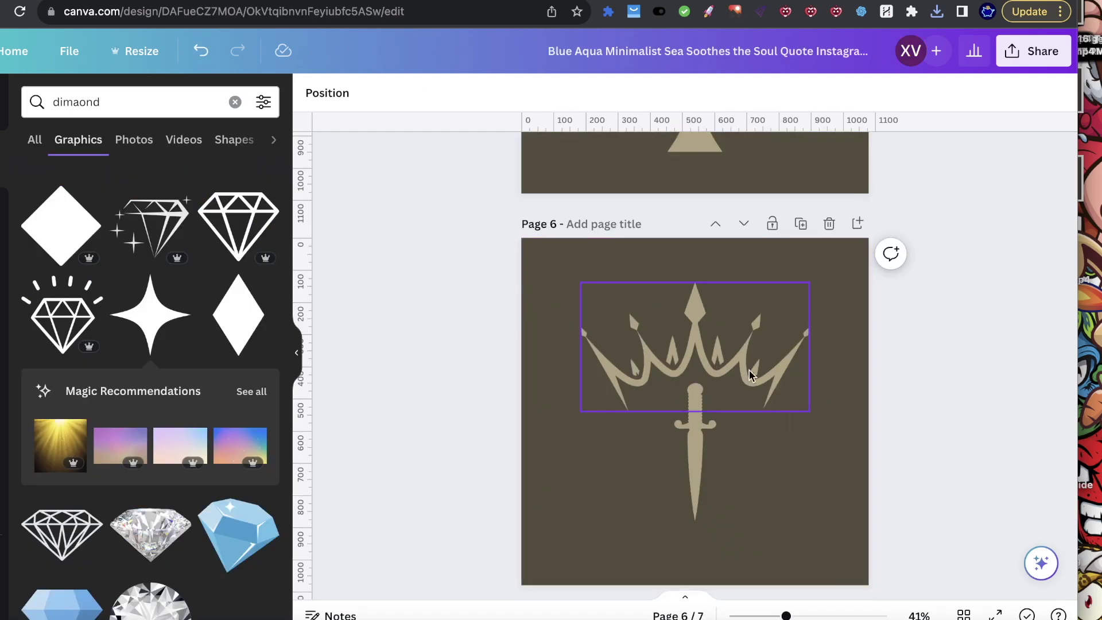
{"action": "scroll", "coordinate": [749, 375], "scroll_direction": "up", "scroll_amount": 5}
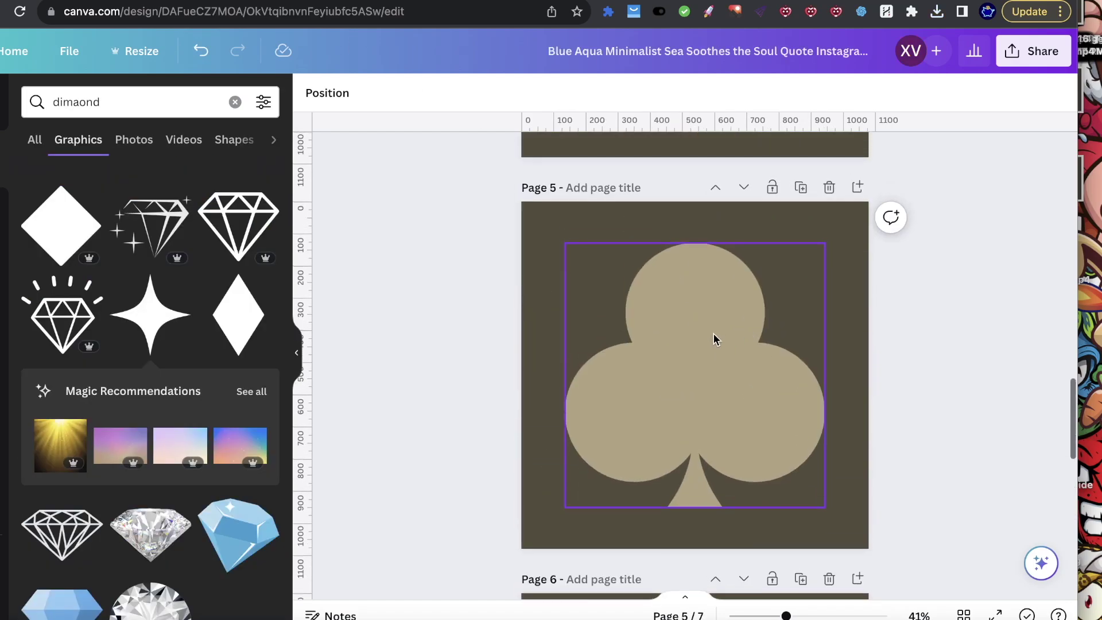
{"action": "scroll", "coordinate": [676, 225], "scroll_direction": "up", "scroll_amount": 5}
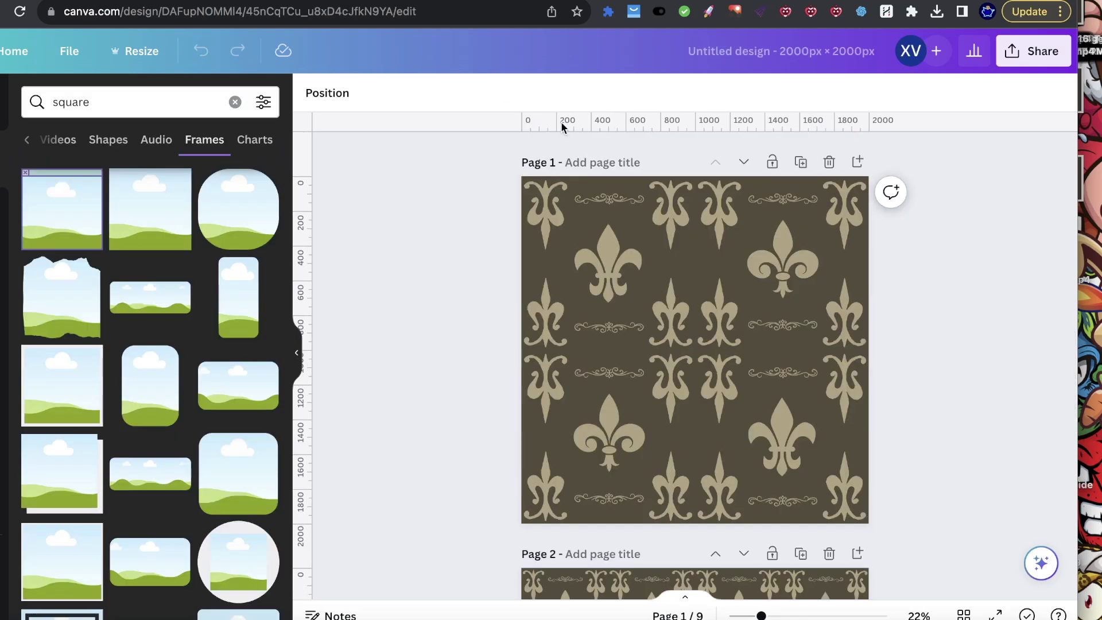
{"action": "scroll", "coordinate": [661, 275], "scroll_direction": "down", "scroll_amount": 10}
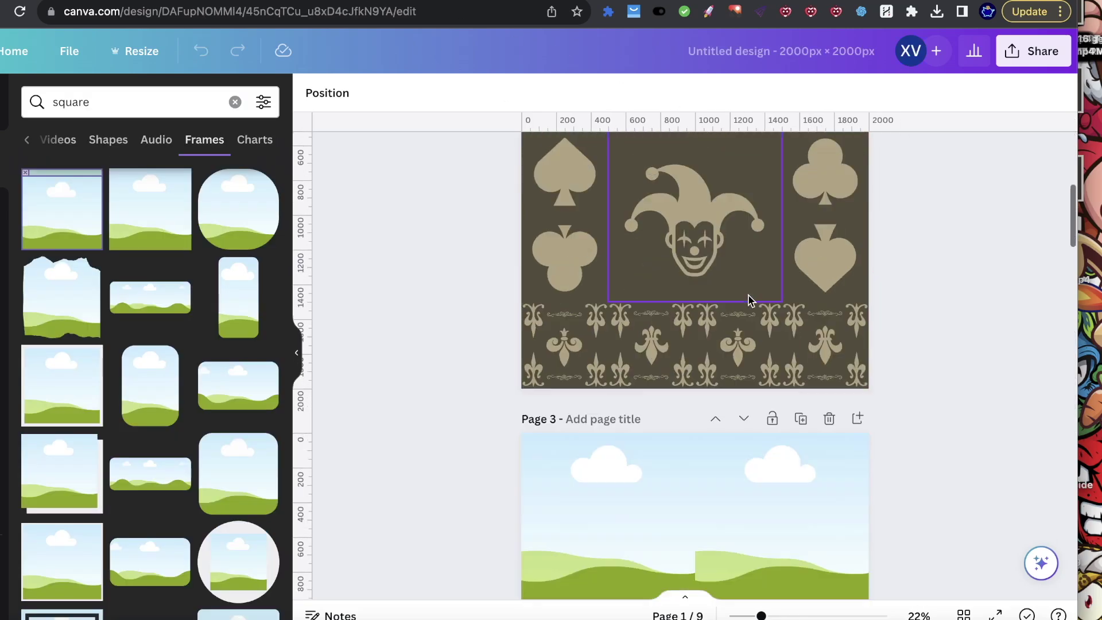
{"action": "scroll", "coordinate": [689, 333], "scroll_direction": "up", "scroll_amount": 1}
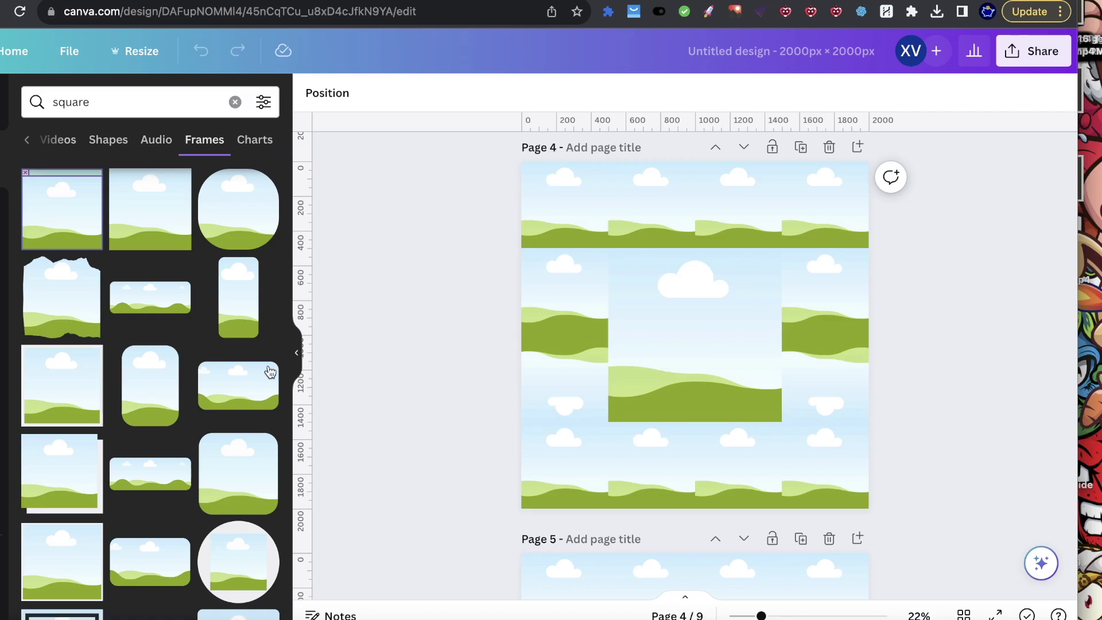
Fill page 4's large central frame with the uploaded crown-and-dagger tile and its two right-side frames with the four-tile fleur-de-lis pattern.
{"action": "left_click", "coordinate": [1, 282]}
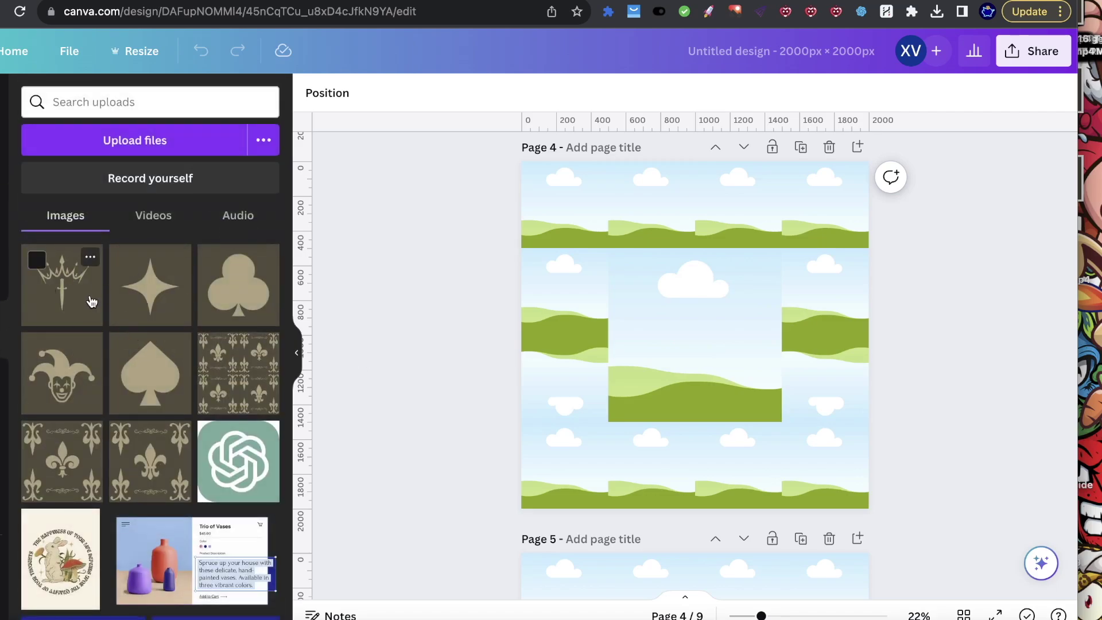
{"action": "left_click_drag", "start_coordinate": [62, 288], "coordinate": [674, 353]}
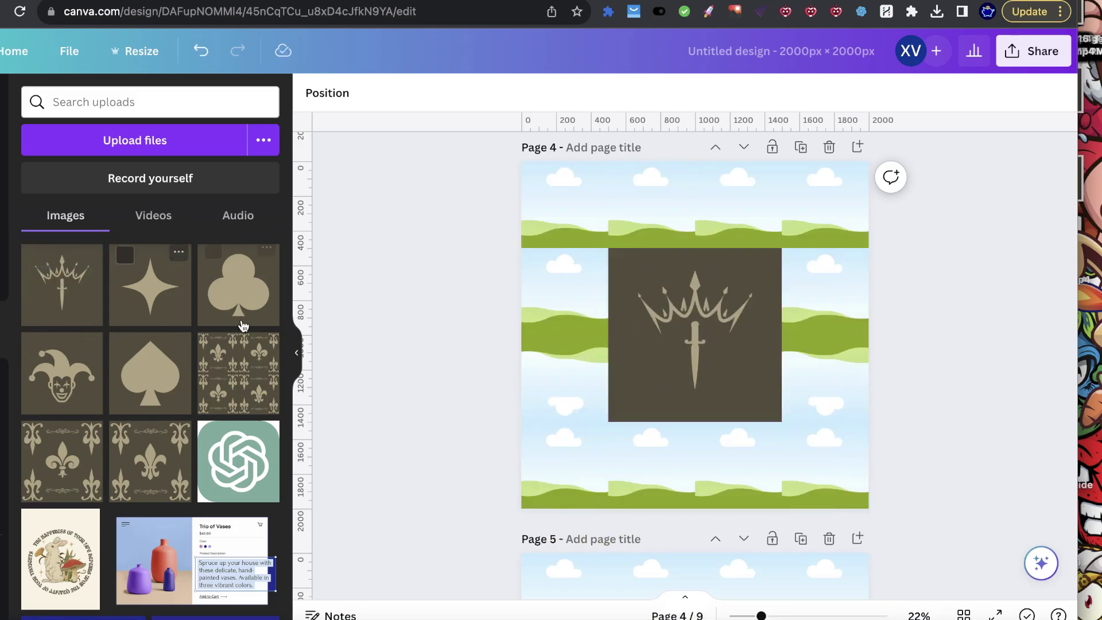
{"action": "left_click_drag", "start_coordinate": [241, 404], "coordinate": [826, 298]}
{"action": "left_click_drag", "start_coordinate": [219, 396], "coordinate": [827, 345]}
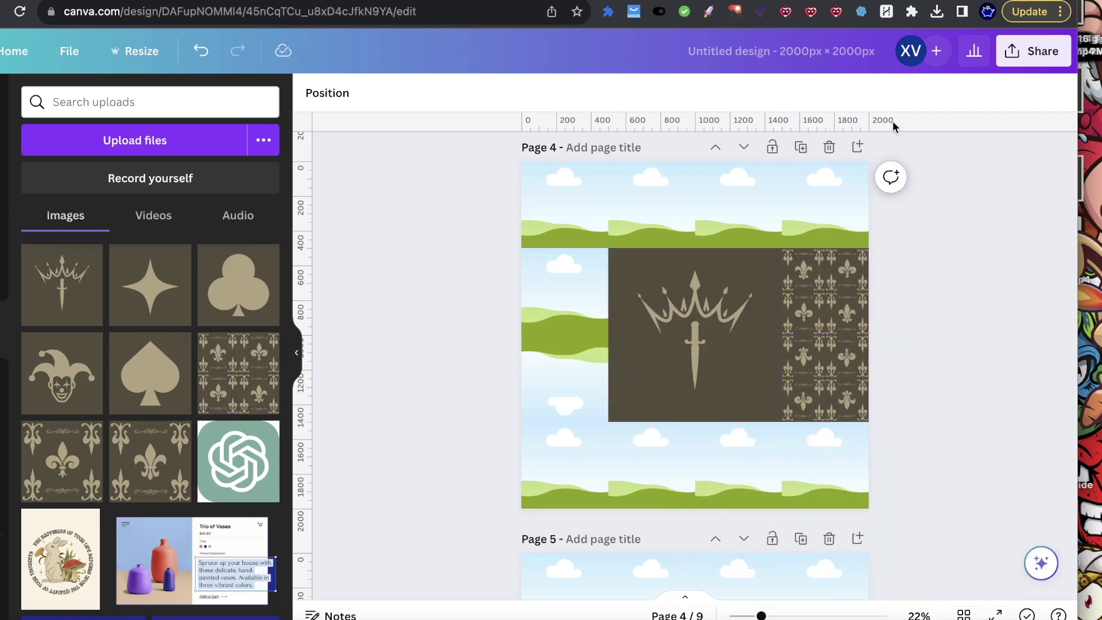
Fill all four frames of page 4's bottom row with the four-tile fleur-de-lis pattern.
{"action": "left_click_drag", "start_coordinate": [209, 390], "coordinate": [825, 465]}
{"action": "left_click_drag", "start_coordinate": [232, 361], "coordinate": [718, 451]}
{"action": "left_click_drag", "start_coordinate": [233, 367], "coordinate": [669, 458]}
{"action": "left_click_drag", "start_coordinate": [237, 352], "coordinate": [560, 465]}
Fill page 4's two left-side frames and the top-left corner frame with the four-tile fleur-de-lis pattern.
{"action": "left_click_drag", "start_coordinate": [272, 407], "coordinate": [554, 379]}
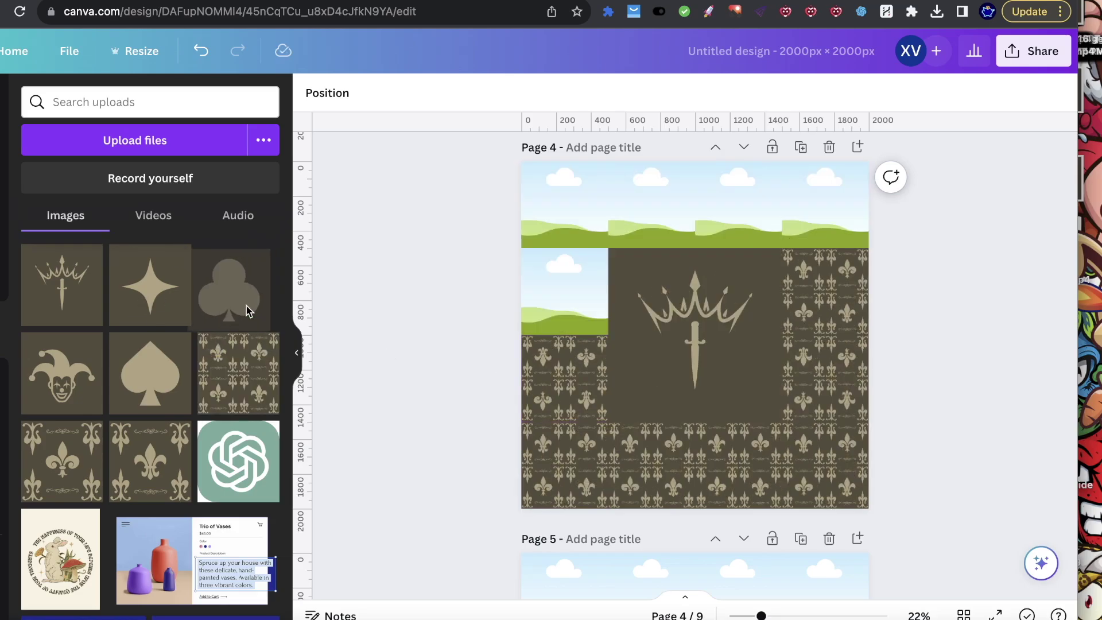
{"action": "left_click_drag", "start_coordinate": [264, 344], "coordinate": [551, 299]}
{"action": "left_click_drag", "start_coordinate": [237, 373], "coordinate": [567, 240]}
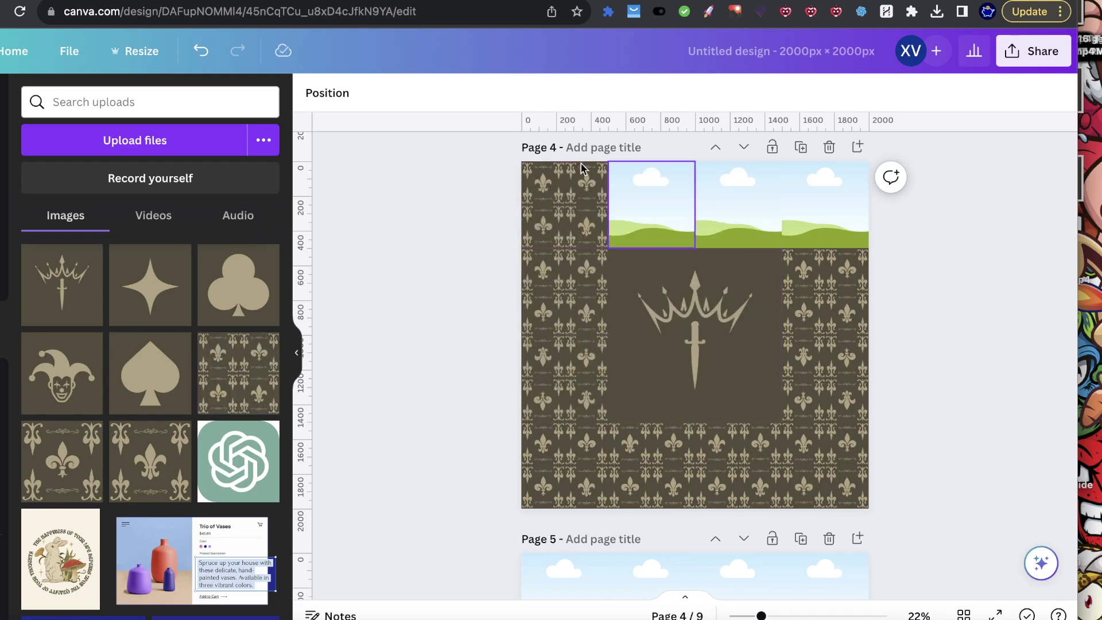
Complete page 4's top row with the fleur-de-lis pattern, putting spades in the top-left and bottom-right corners and clubs in the other two.
{"action": "left_click_drag", "start_coordinate": [238, 373], "coordinate": [653, 210]}
{"action": "left_click_drag", "start_coordinate": [238, 373], "coordinate": [821, 194]}
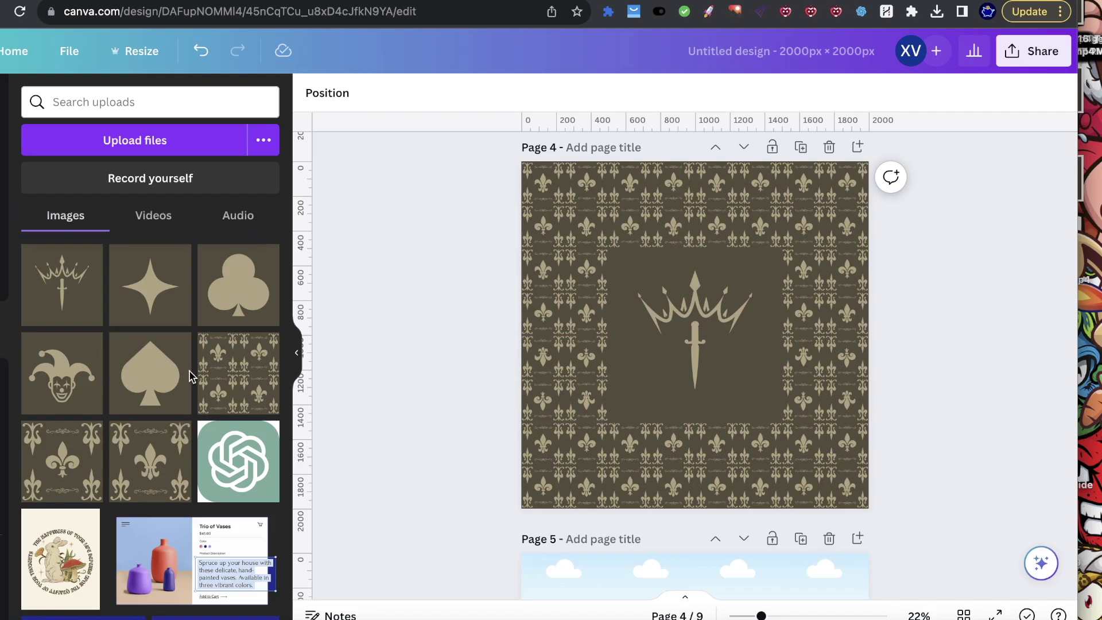
{"action": "left_click_drag", "start_coordinate": [159, 385], "coordinate": [916, 562]}
{"action": "left_click_drag", "start_coordinate": [160, 376], "coordinate": [566, 203]}
{"action": "left_click_drag", "start_coordinate": [216, 295], "coordinate": [827, 203]}
{"action": "left_click_drag", "start_coordinate": [238, 275], "coordinate": [560, 448]}
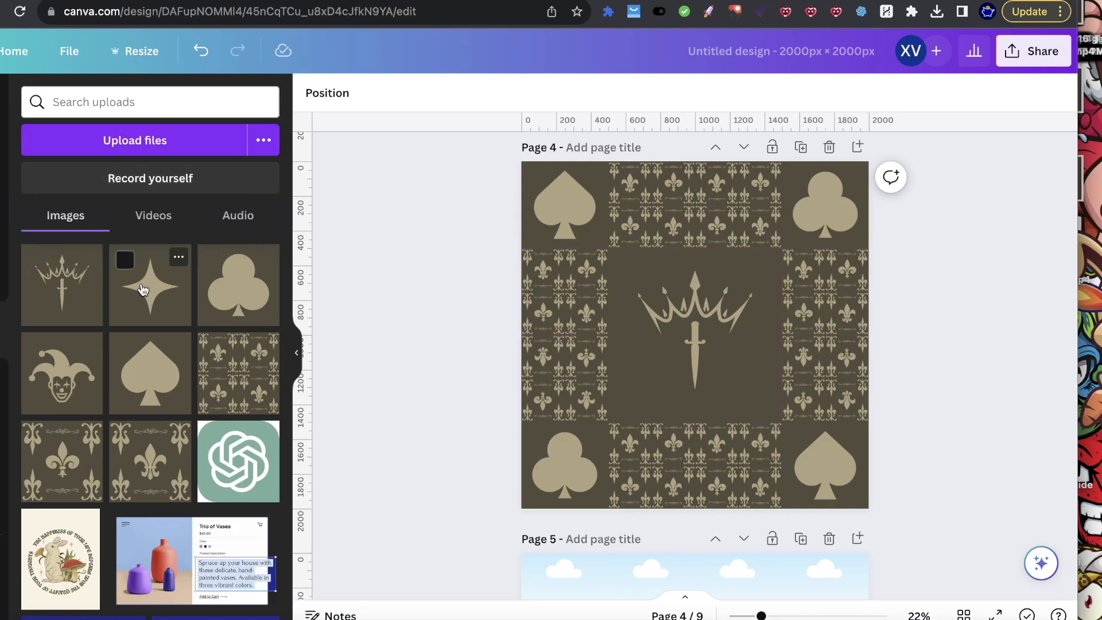
Try the star tile, rotated about 45 degrees, in the third frame of page 4's bottom row.
{"action": "left_click_drag", "start_coordinate": [143, 293], "coordinate": [639, 417]}
{"action": "left_click_drag", "start_coordinate": [693, 486], "coordinate": [592, 445]}
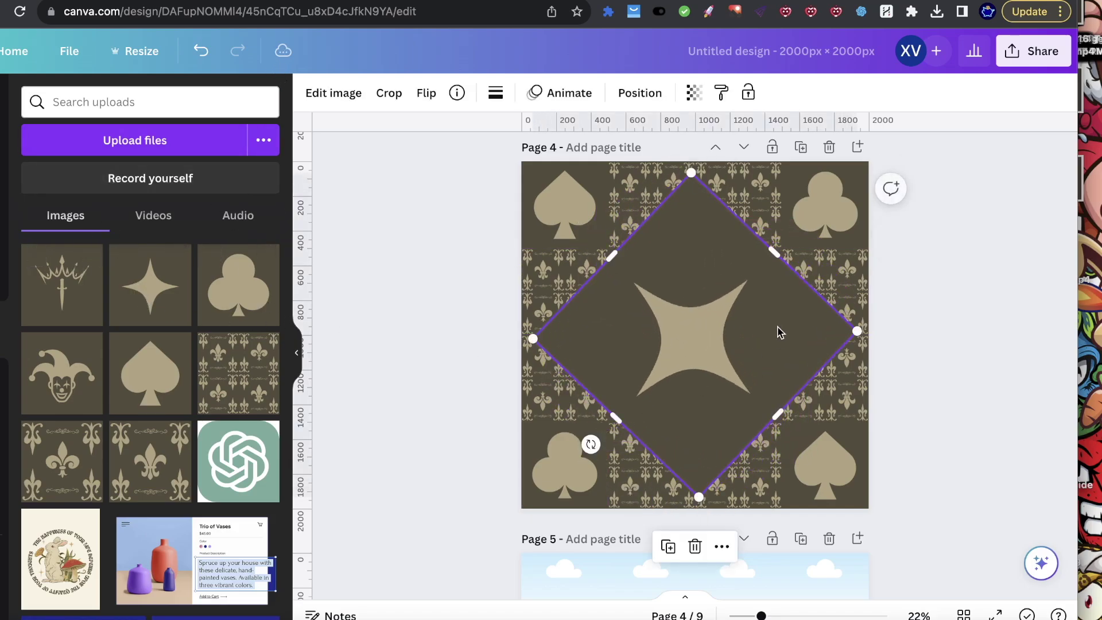
{"action": "left_click_drag", "start_coordinate": [695, 174], "coordinate": [710, 465]}
{"action": "key", "text": "super+z"}
{"action": "key", "text": "super+shift+z"}
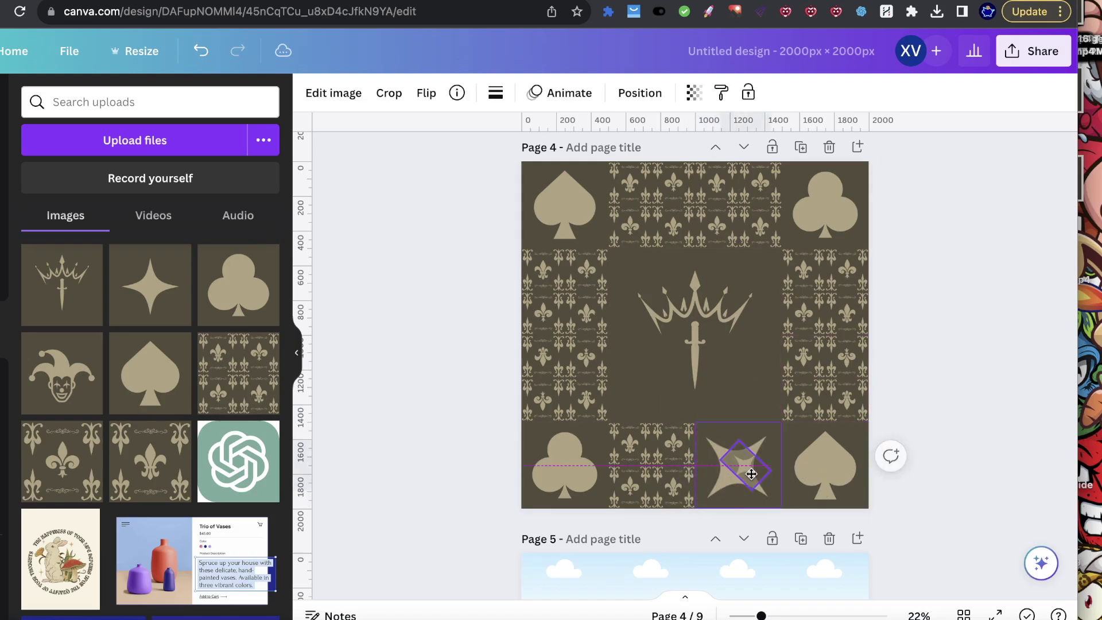
Try the upright star tile in page 4's remaining fleur-de-lis frames along the top, sides and bottom.
{"action": "left_click_drag", "start_coordinate": [179, 304], "coordinate": [740, 205]}
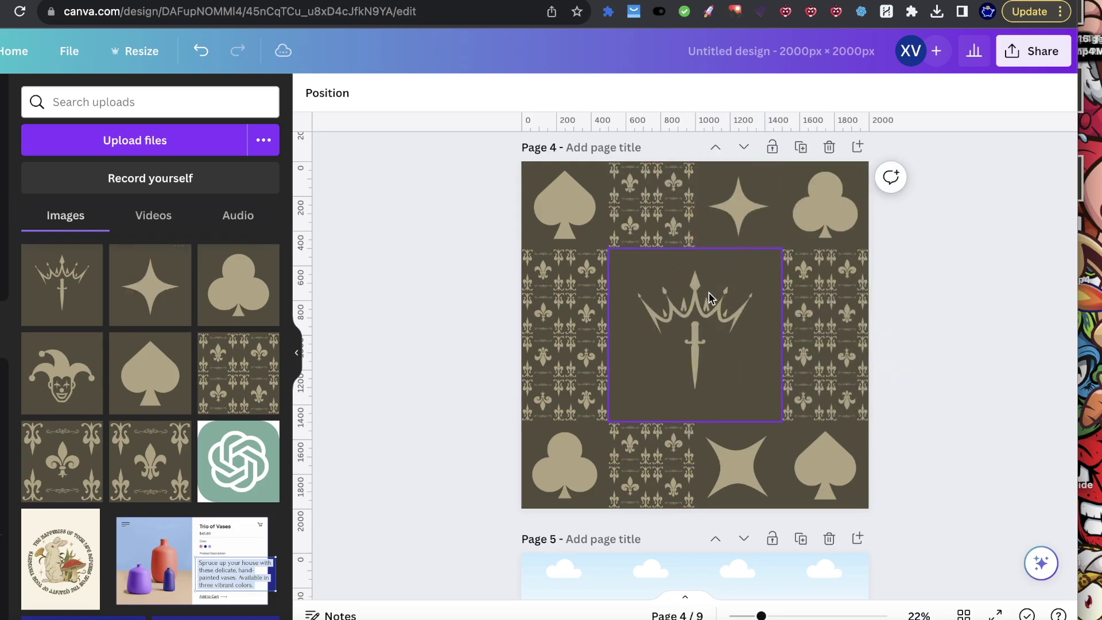
{"action": "left_click_drag", "start_coordinate": [143, 290], "coordinate": [800, 319]}
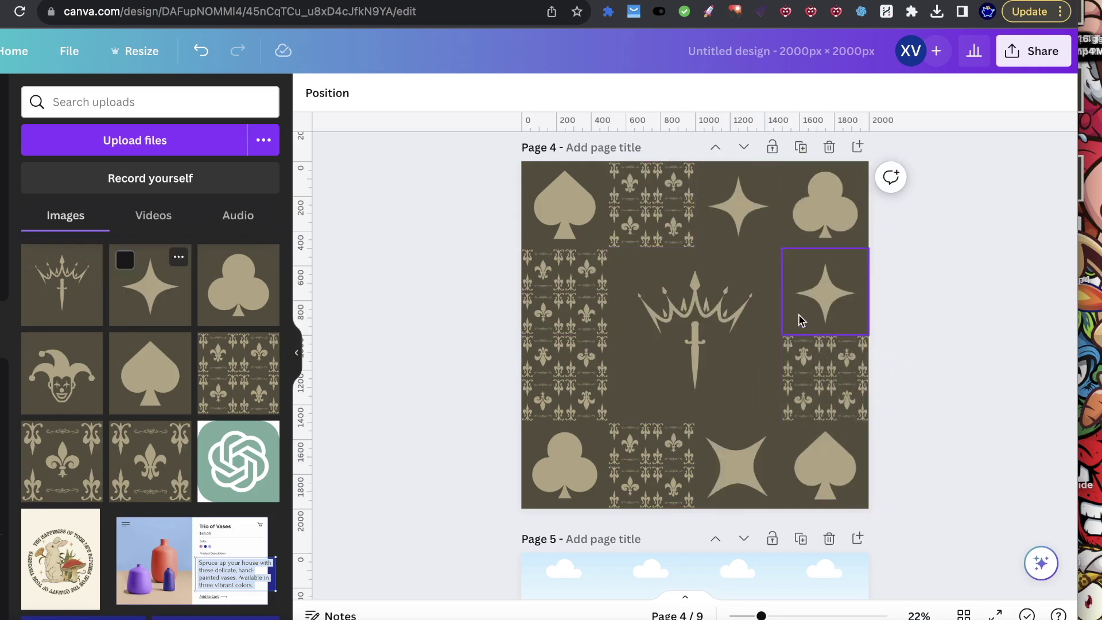
{"action": "left_click_drag", "start_coordinate": [129, 323], "coordinate": [640, 239]}
{"action": "left_click_drag", "start_coordinate": [172, 293], "coordinate": [584, 417]}
{"action": "left_click_drag", "start_coordinate": [148, 298], "coordinate": [803, 382]}
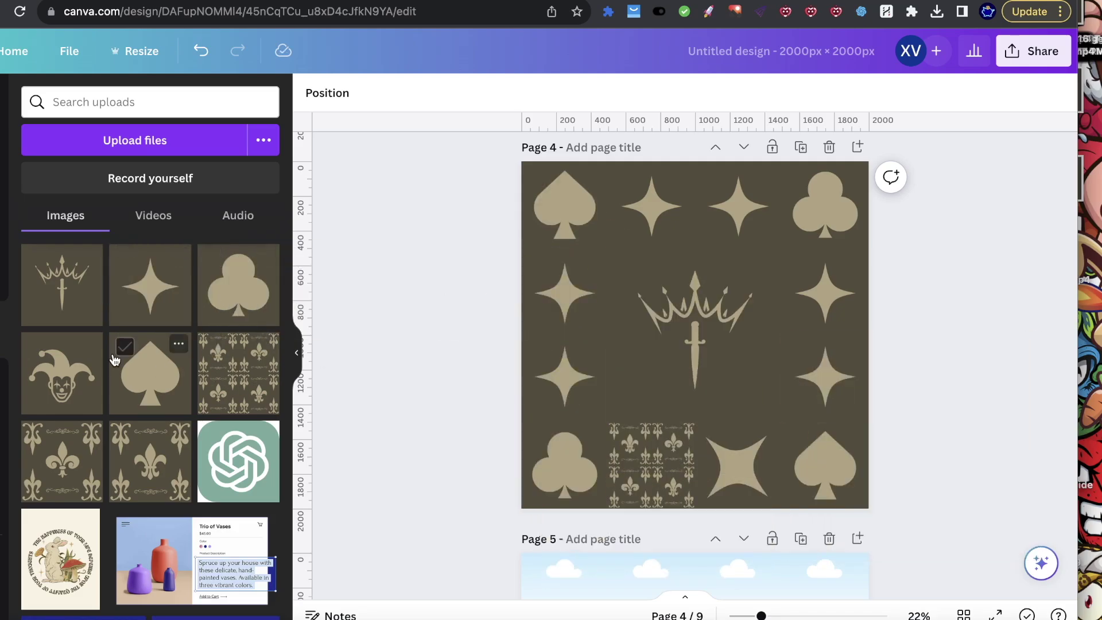
{"action": "left_click_drag", "start_coordinate": [164, 304], "coordinate": [651, 465]}
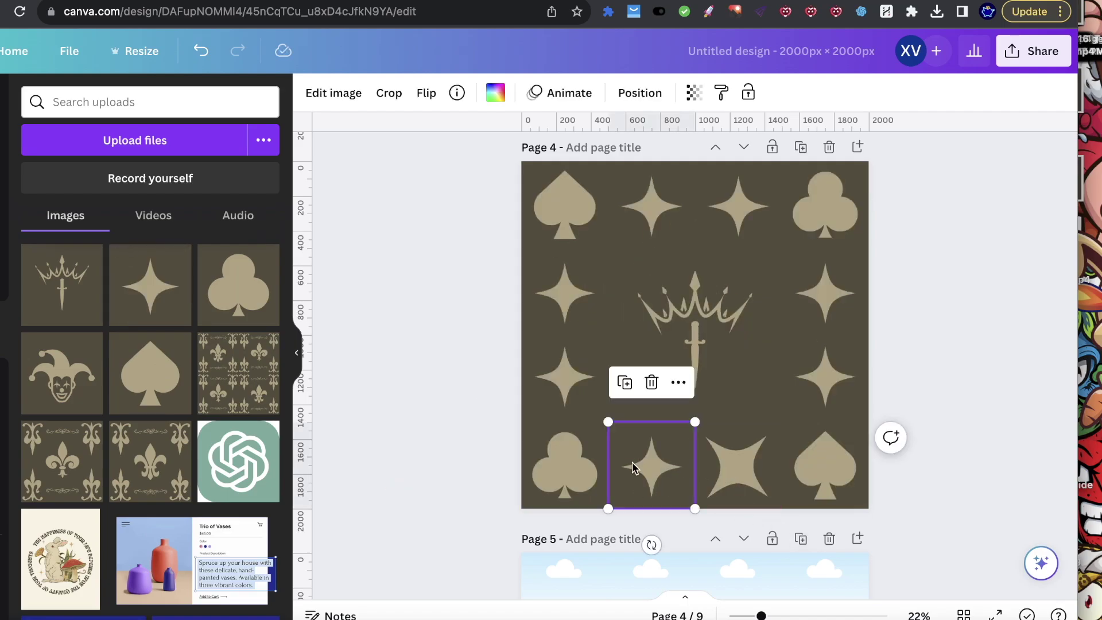
Rotate the star image inside the second frame of page 4's bottom row to a diagonal orientation.
{"action": "double_click", "coordinate": [636, 462]}
{"action": "left_click_drag", "start_coordinate": [152, 175], "coordinate": [113, 178]}
{"action": "left_click", "coordinate": [956, 328]}
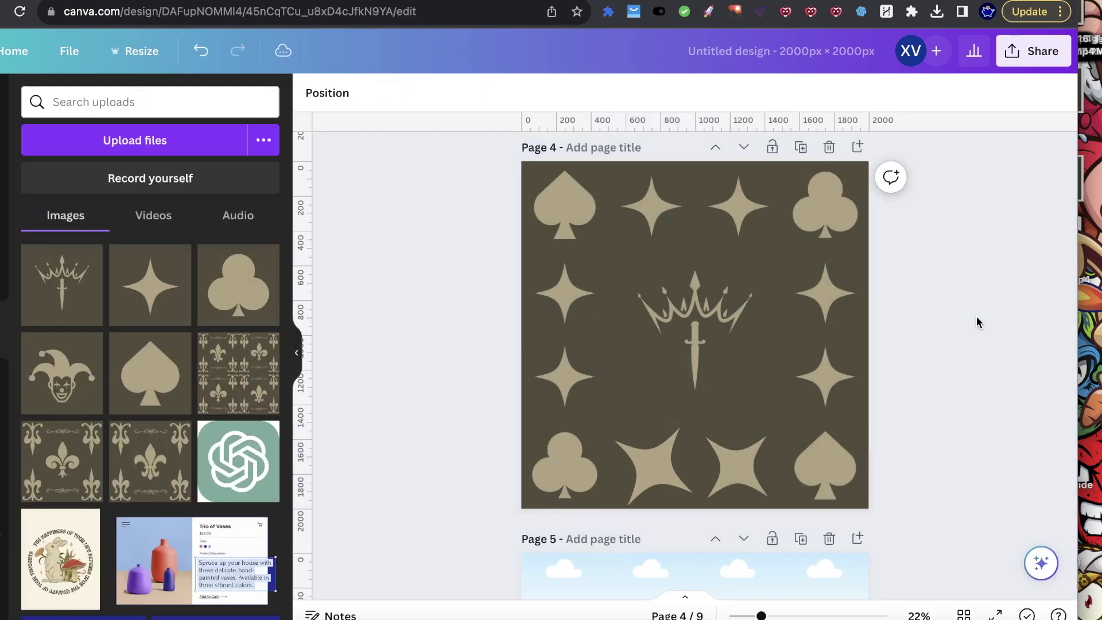
Rotate the star image inside page 4's lower right-side frame by 29 degrees.
{"action": "left_click", "coordinate": [629, 461]}
{"action": "left_click", "coordinate": [823, 353]}
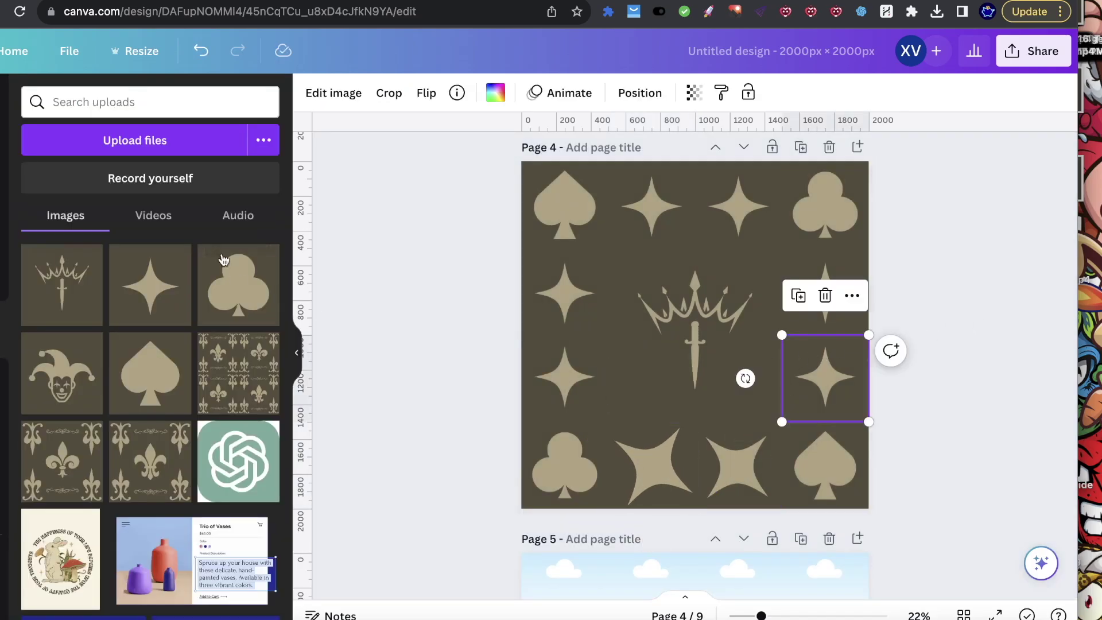
{"action": "left_click", "coordinate": [852, 296]}
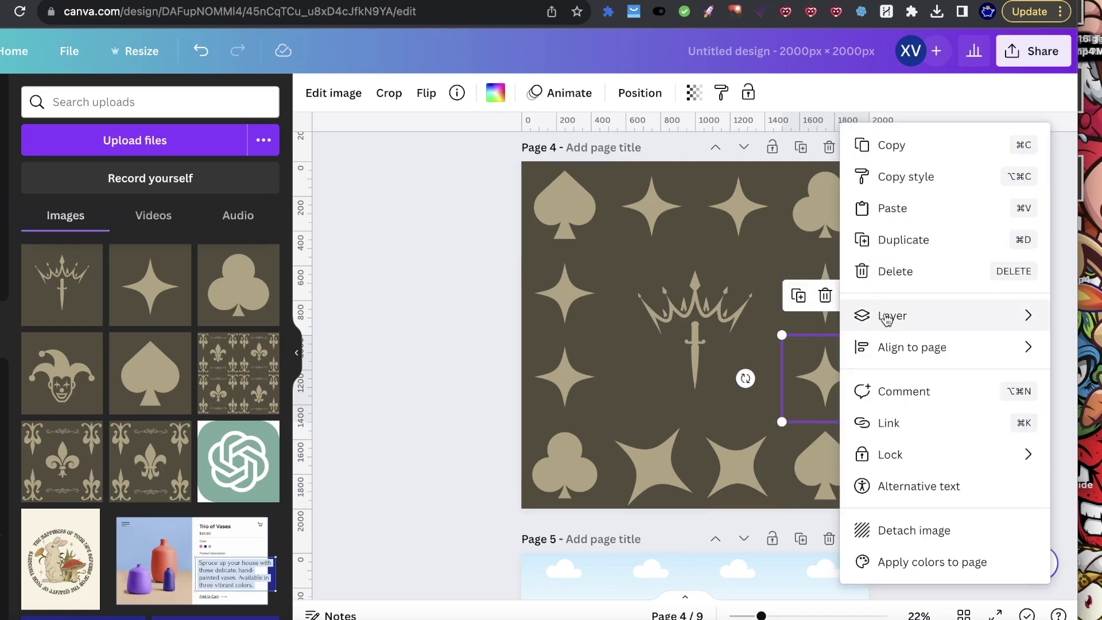
{"action": "mouse_move", "coordinate": [887, 316]}
{"action": "left_click", "coordinate": [423, 322]}
{"action": "left_click", "coordinate": [839, 364]}
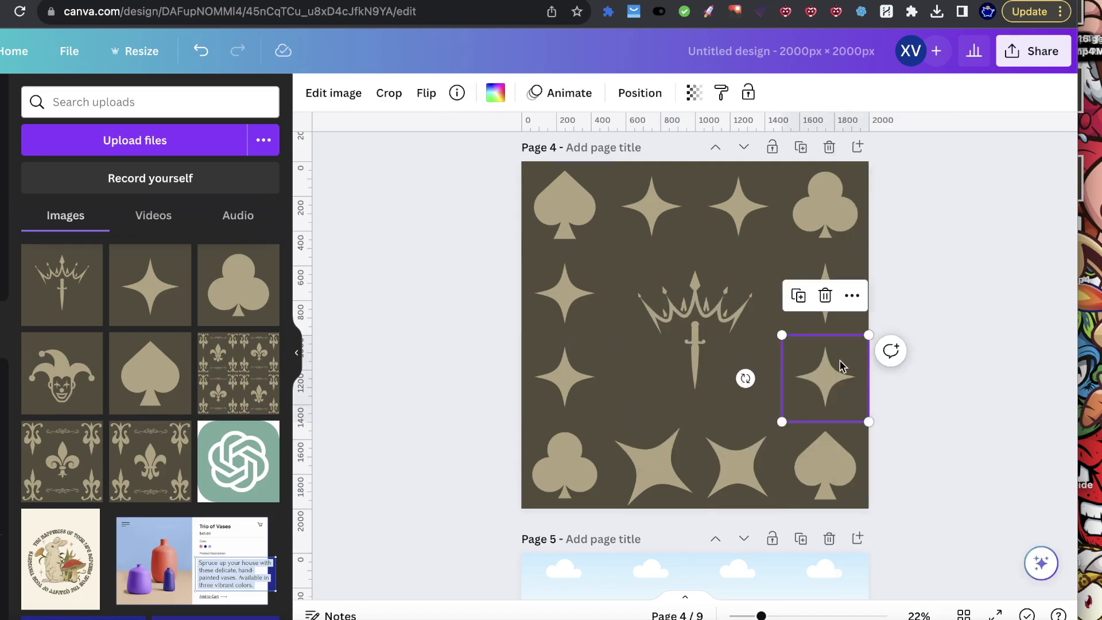
{"action": "double_click", "coordinate": [813, 355]}
{"action": "left_click_drag", "start_coordinate": [150, 175], "coordinate": [170, 176]}
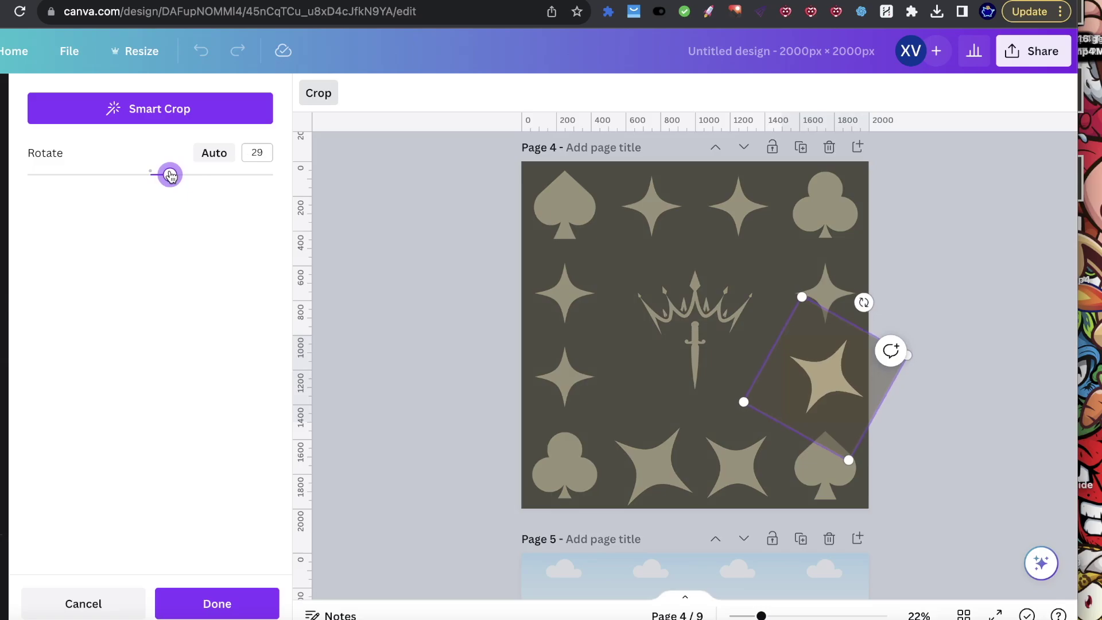
{"action": "left_click", "coordinate": [901, 226]}
Rotate the star image inside page 4's upper right-side frame by 42.2 degrees.
{"action": "double_click", "coordinate": [827, 271]}
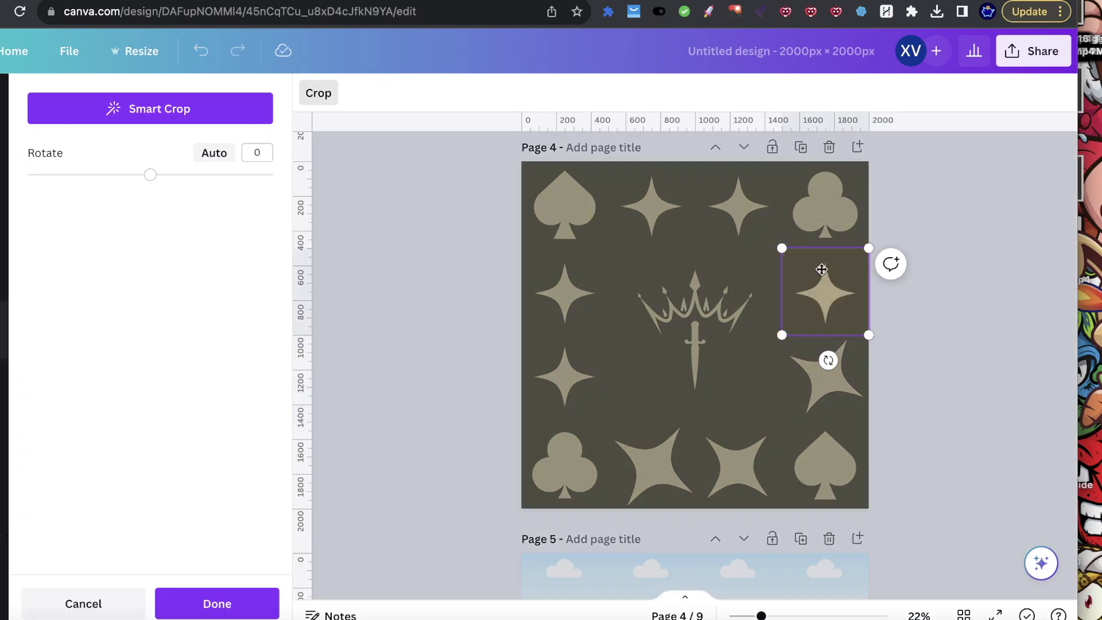
{"action": "left_click_drag", "start_coordinate": [150, 174], "coordinate": [179, 175]}
{"action": "left_click", "coordinate": [1026, 317]}
{"action": "left_click", "coordinate": [907, 336]}
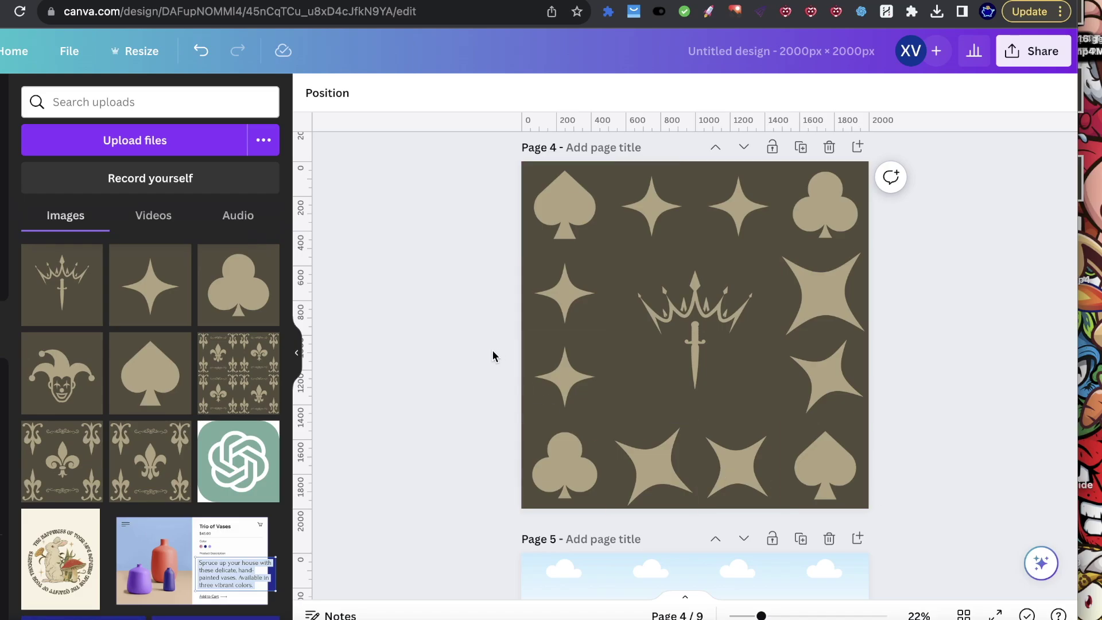
Rotate the star image inside page 4's upper left-side frame and check the rotation of the upper right-side star.
{"action": "double_click", "coordinate": [560, 292]}
{"action": "left_click_drag", "start_coordinate": [142, 172], "coordinate": [141, 175]}
{"action": "left_click", "coordinate": [974, 315]}
{"action": "left_click", "coordinate": [849, 303]}
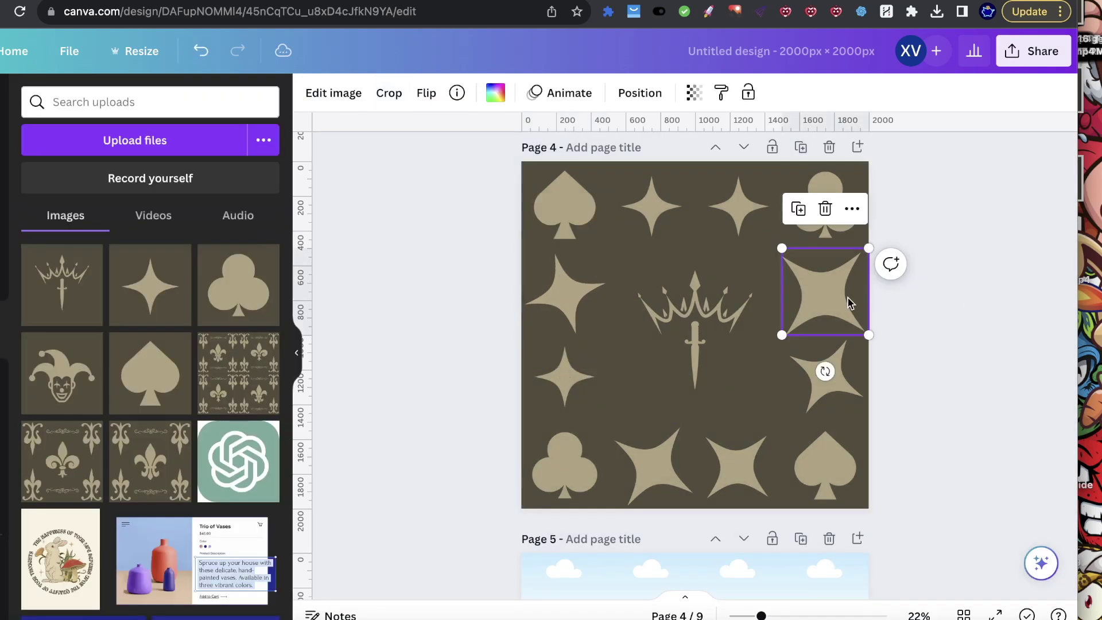
{"action": "double_click", "coordinate": [818, 312]}
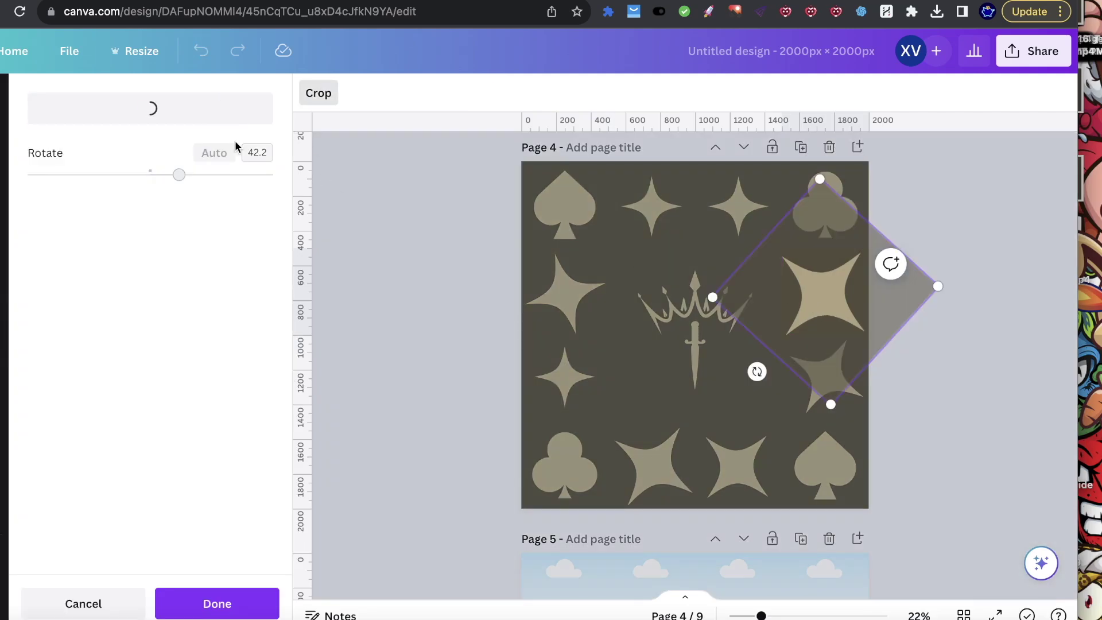
{"action": "left_click", "coordinate": [981, 290]}
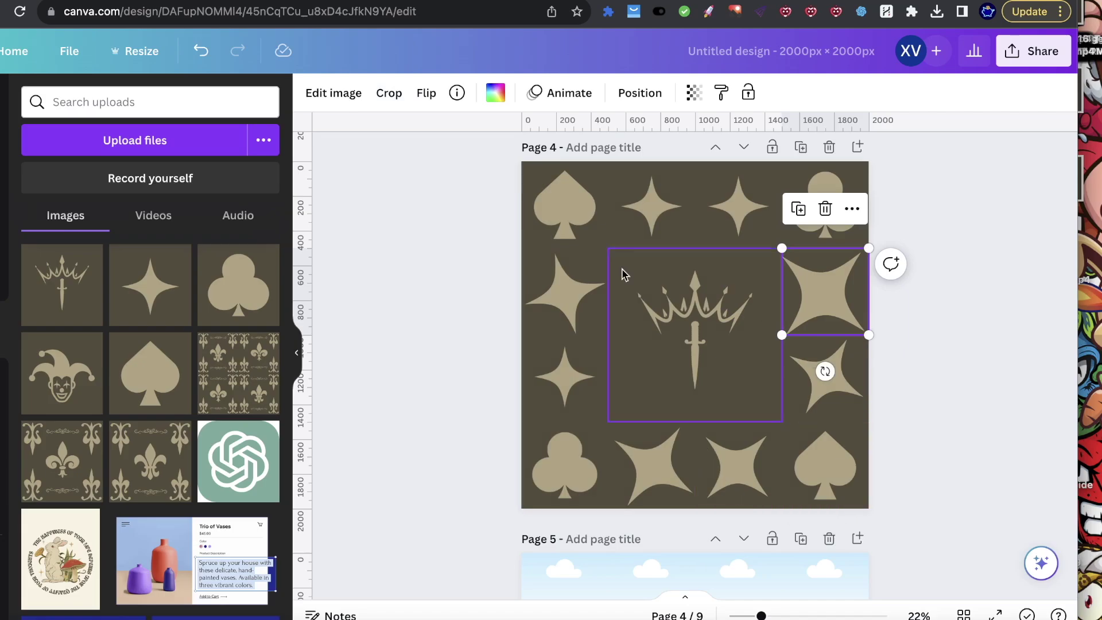
{"action": "left_click", "coordinate": [579, 211]}
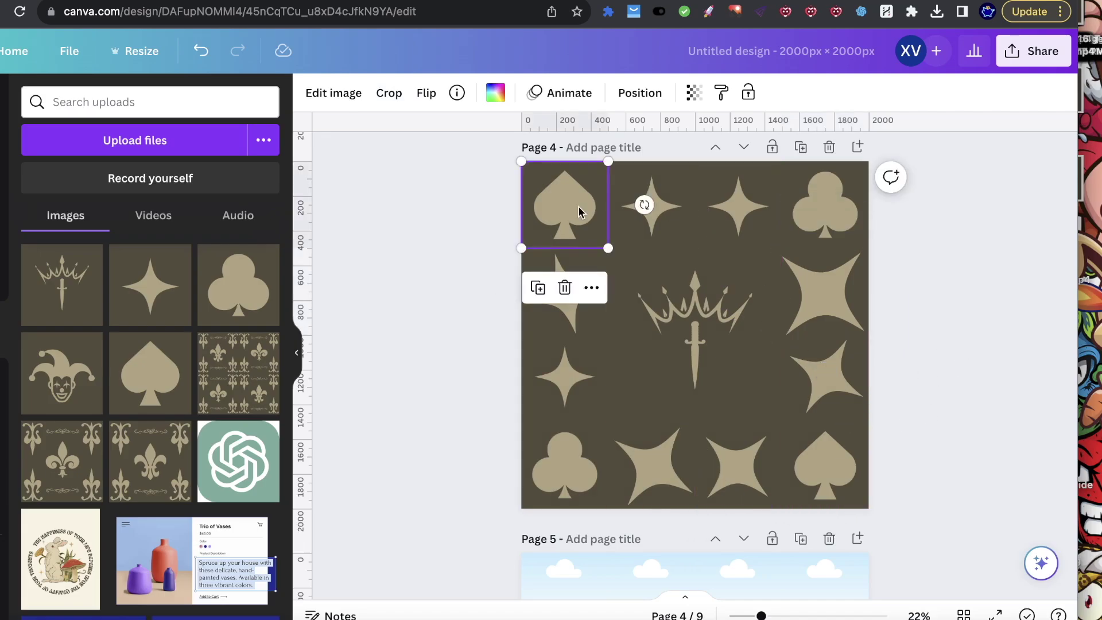
{"action": "left_click", "coordinate": [1046, 350]}
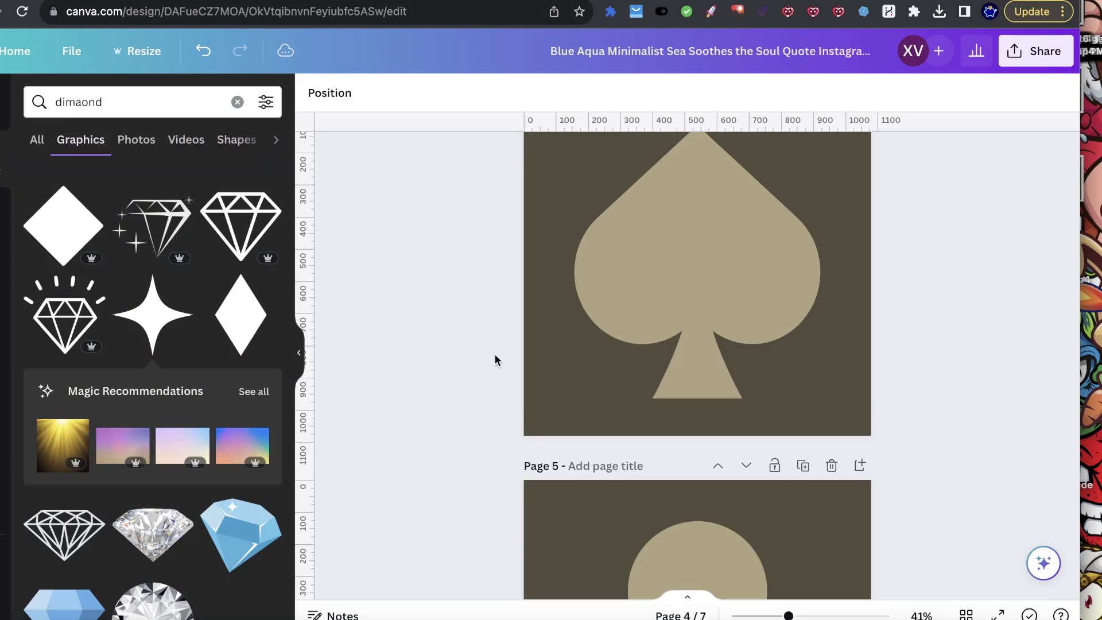
In the motif tile design, add a star graphic to the crown-and-dagger page, tilted, shrunk and placed near the lower-left corner.
{"action": "scroll", "coordinate": [495, 356], "scroll_direction": "down", "scroll_amount": 10}
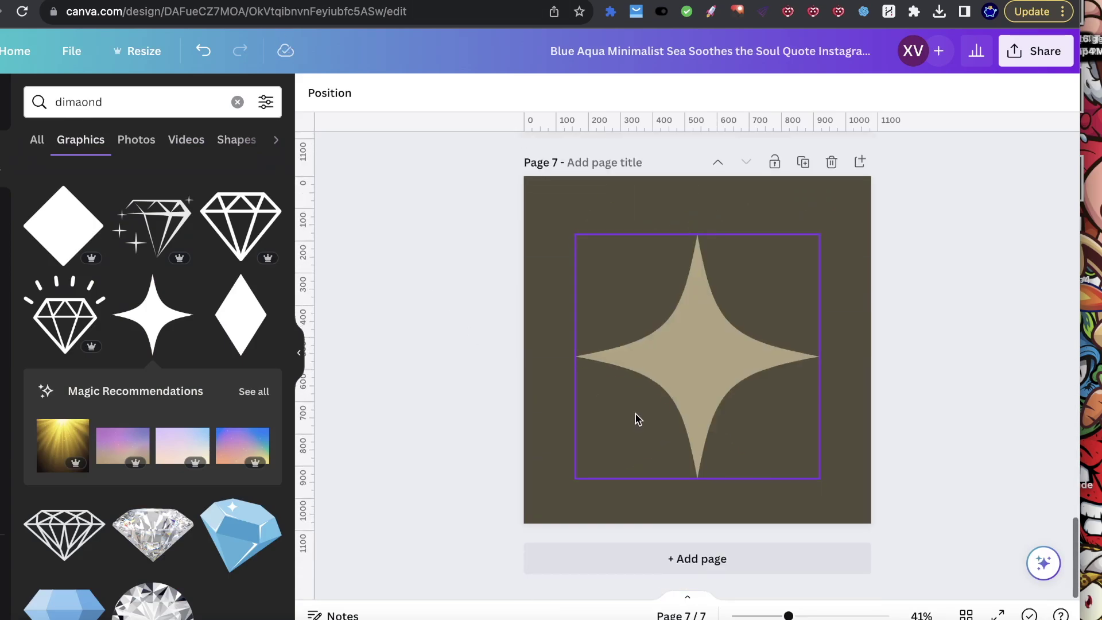
{"action": "scroll", "coordinate": [635, 419], "scroll_direction": "up", "scroll_amount": 5}
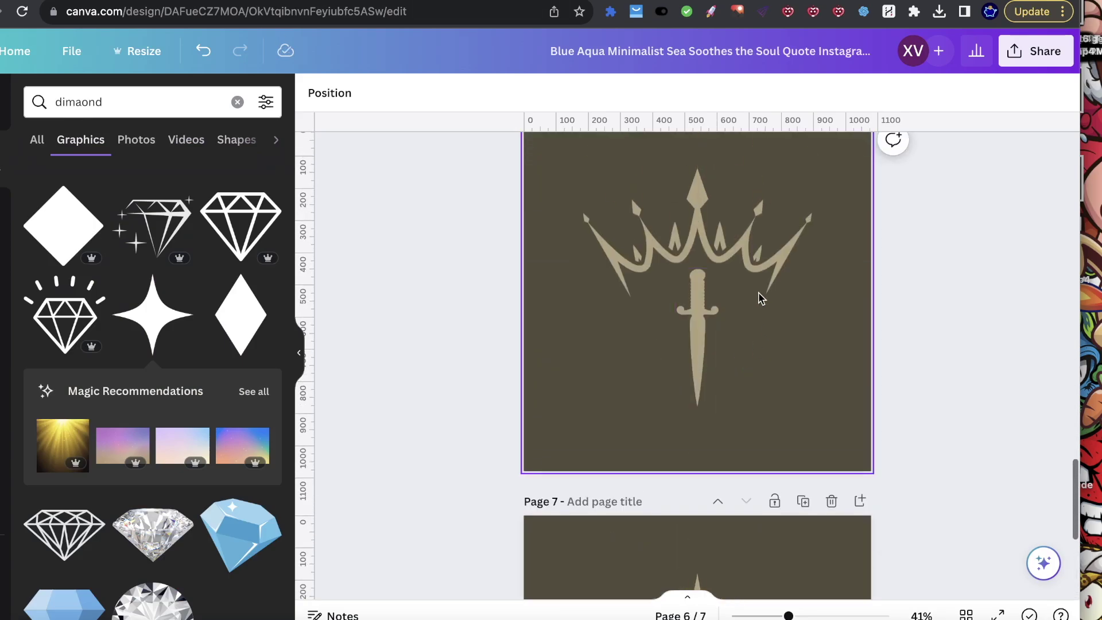
{"action": "left_click", "coordinate": [683, 349]}
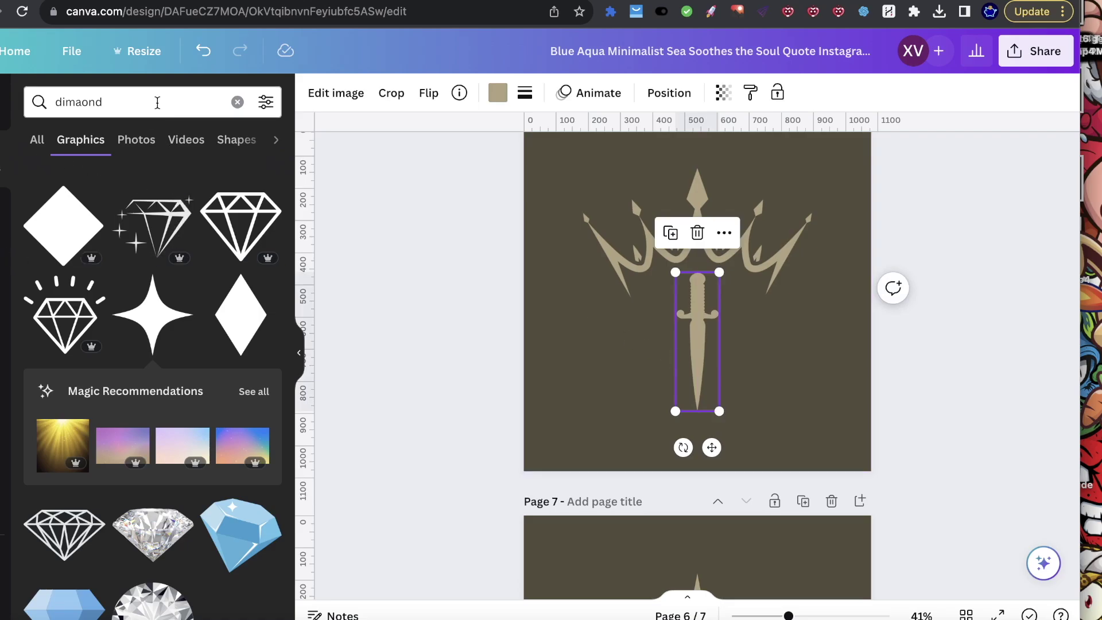
{"action": "left_click", "coordinate": [191, 319]}
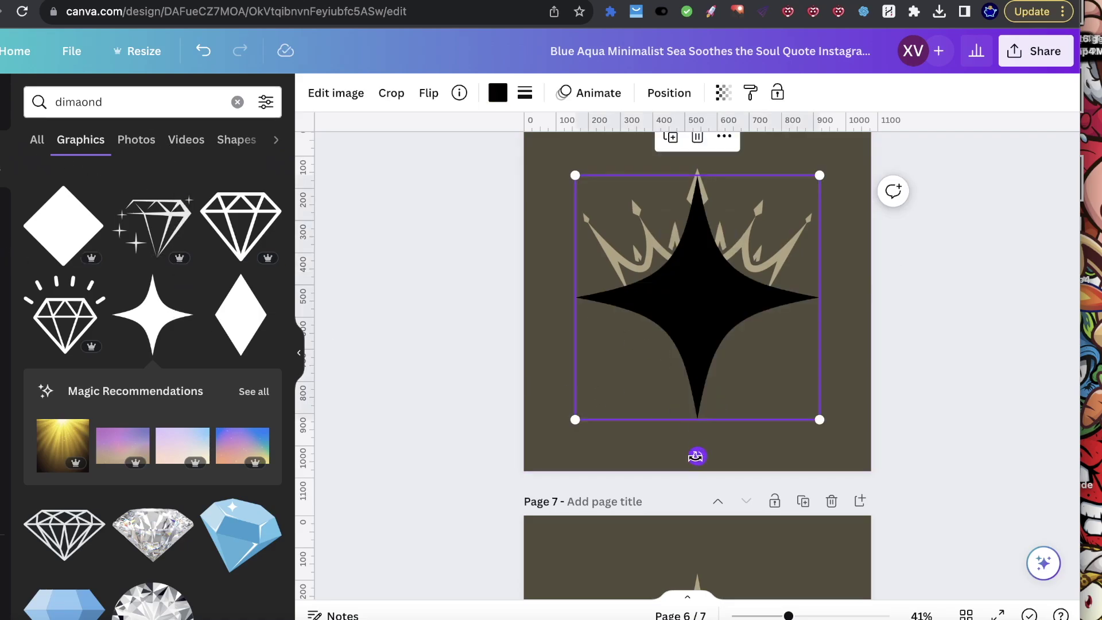
{"action": "left_click_drag", "start_coordinate": [697, 456], "coordinate": [637, 444]}
{"action": "left_click_drag", "start_coordinate": [847, 248], "coordinate": [591, 381]}
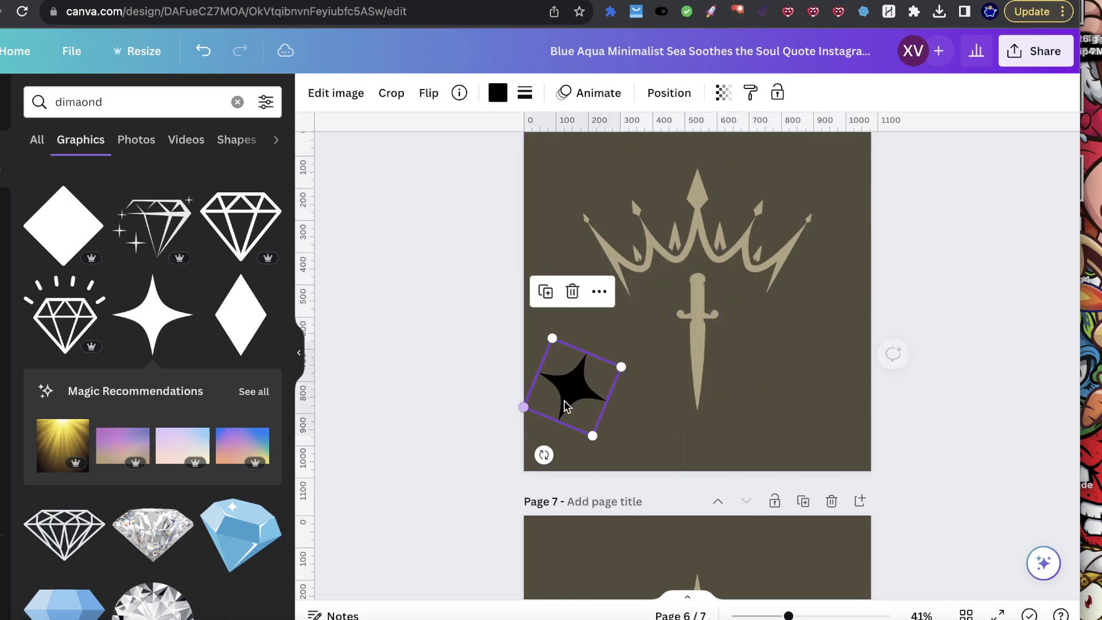
{"action": "left_click_drag", "start_coordinate": [569, 450], "coordinate": [636, 448]}
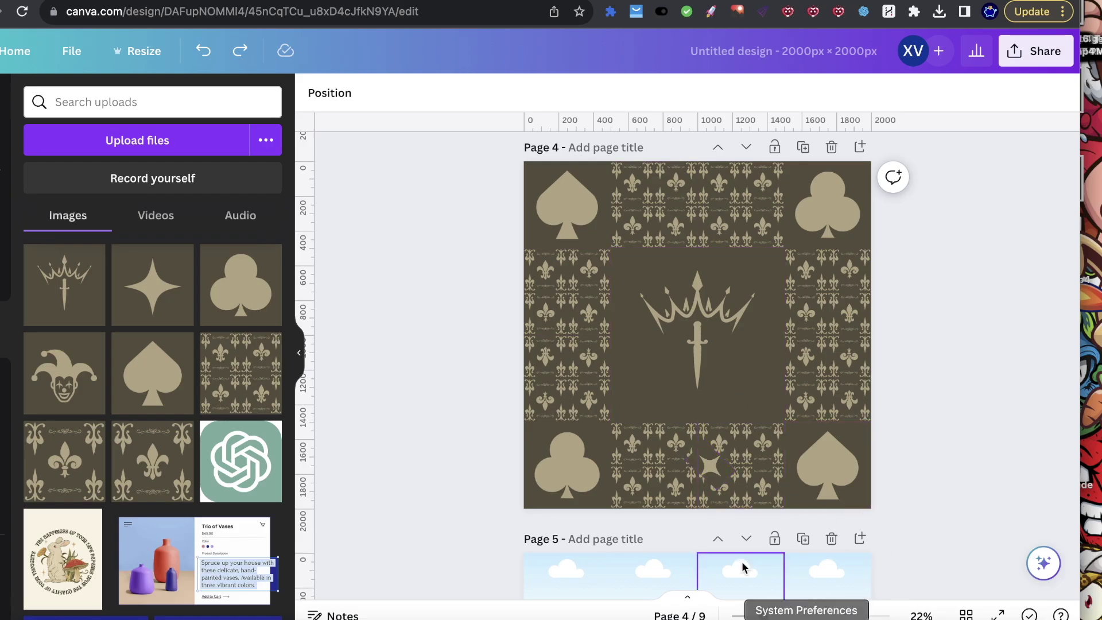
In the 2000px × 2000px design, delete the small star from page 4's bottom row and lock all the page's frames.
{"action": "left_click", "coordinate": [711, 455]}
{"action": "key", "text": "Delete"}
{"action": "left_click_drag", "start_coordinate": [970, 140], "coordinate": [568, 502]}
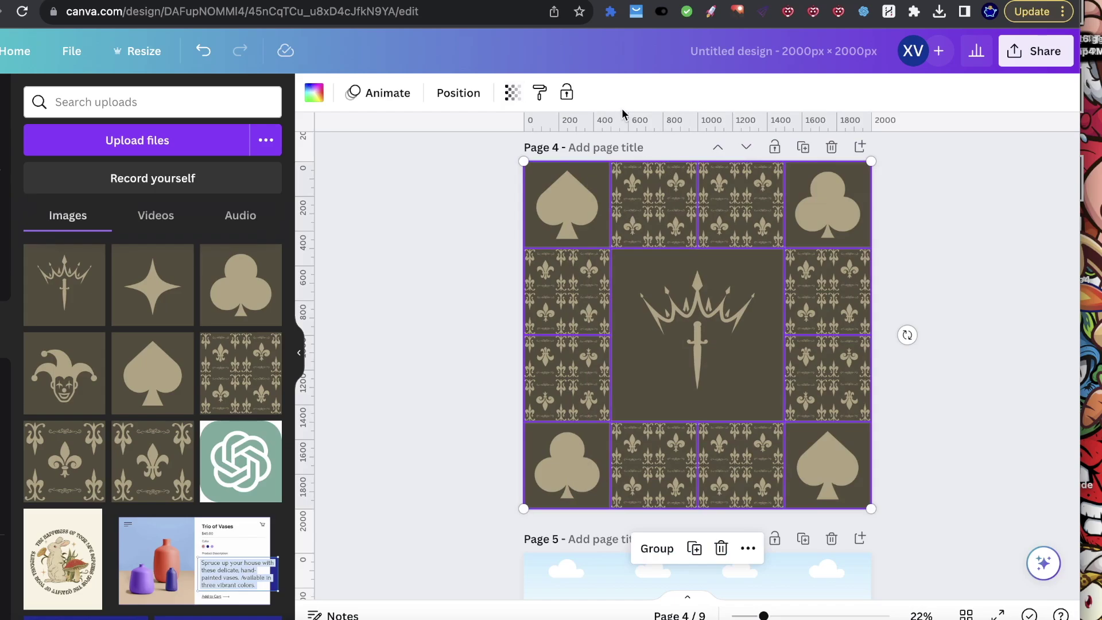
{"action": "left_click", "coordinate": [566, 93]}
{"action": "left_click", "coordinate": [677, 331]}
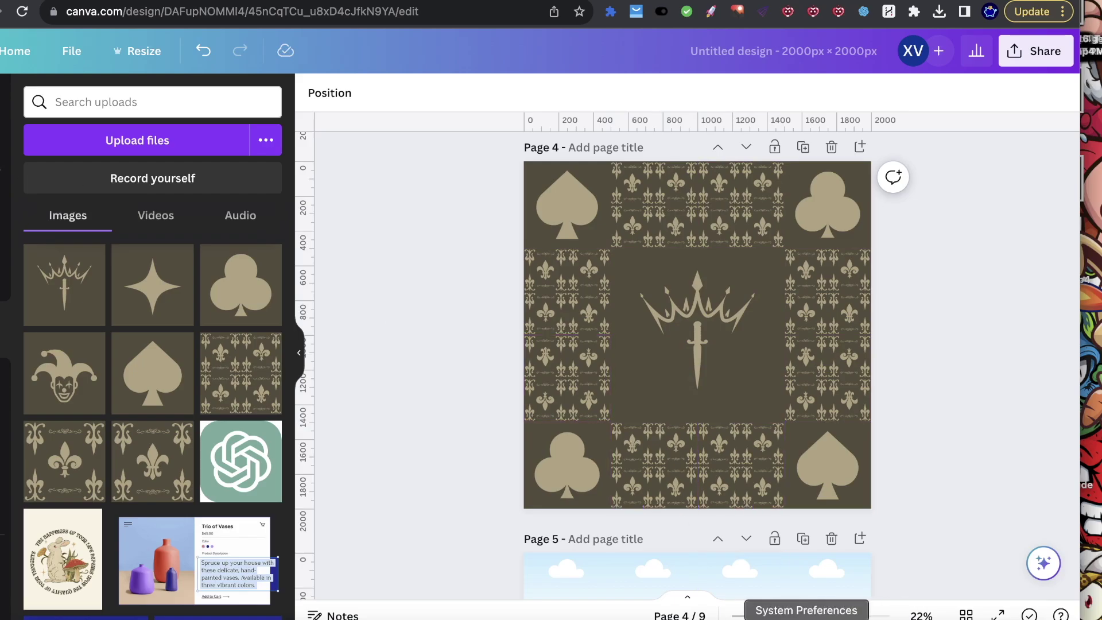
Search the elements library for "curve" and show results of all types.
{"action": "scroll", "coordinate": [699, 497], "scroll_direction": "up", "scroll_amount": 5}
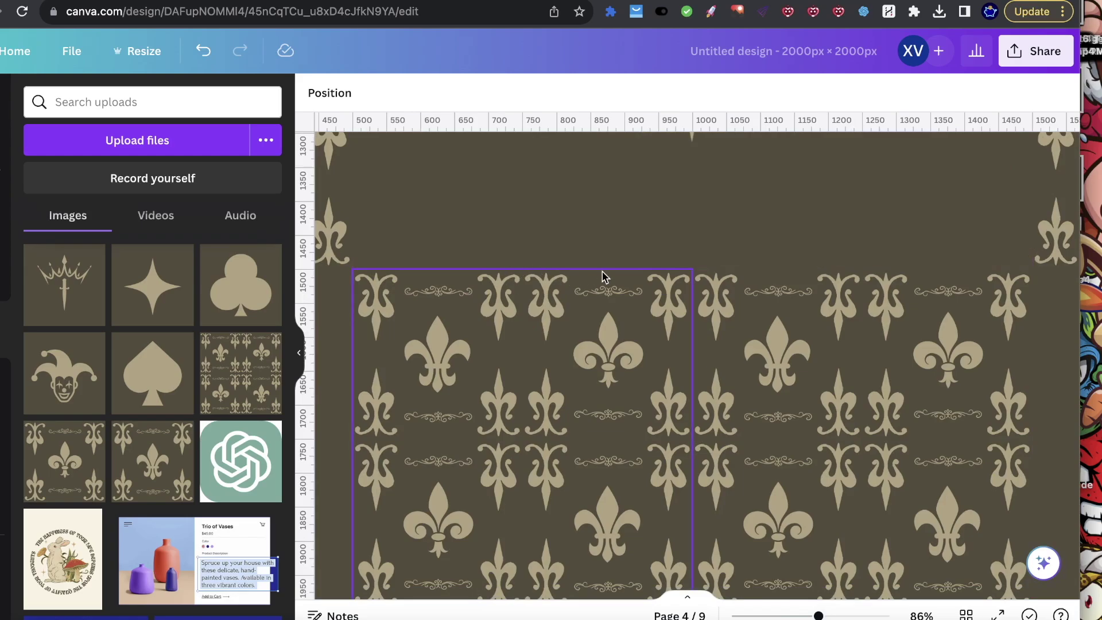
{"action": "scroll", "coordinate": [627, 362], "scroll_direction": "up", "scroll_amount": 1}
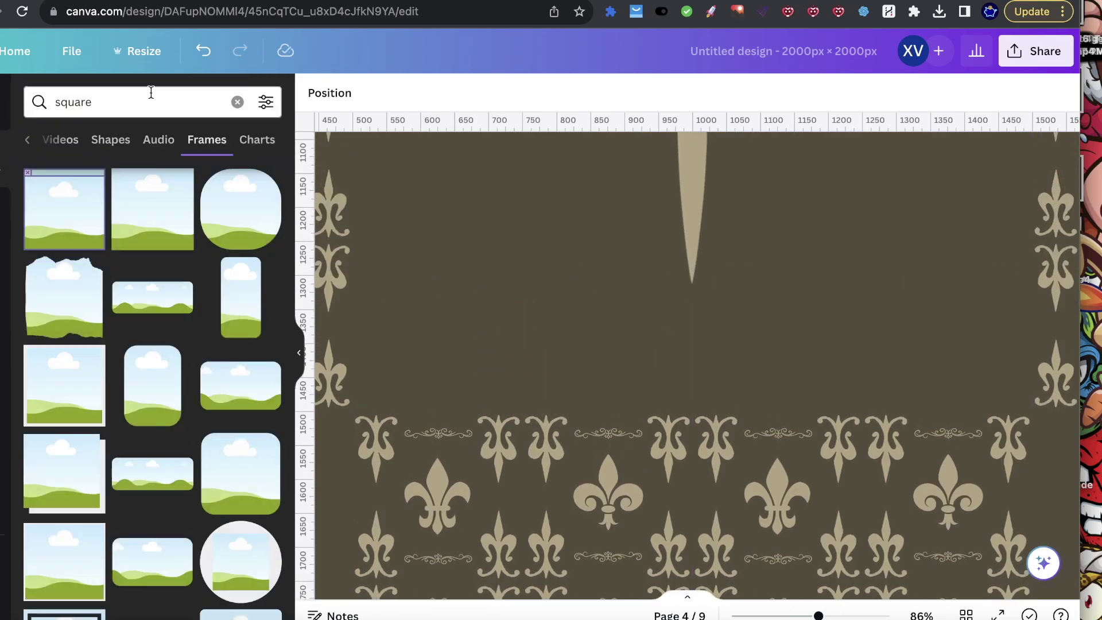
{"action": "left_click", "coordinate": [120, 98]}
{"action": "triple_click", "coordinate": [120, 99]}
{"action": "type", "text": "curve"}
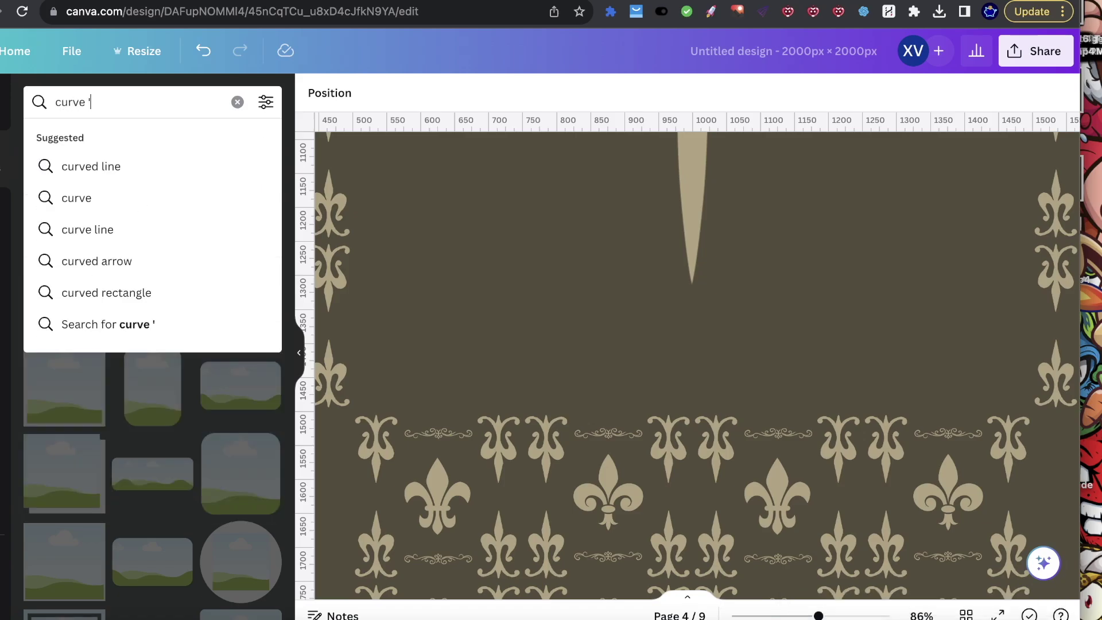
{"action": "key", "text": "Return"}
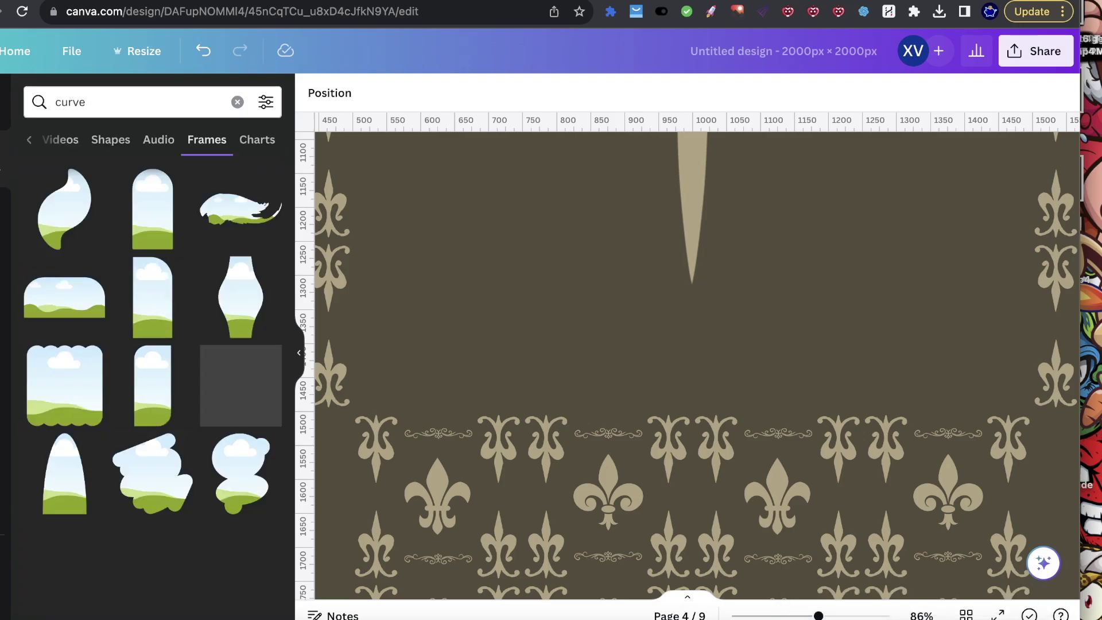
{"action": "left_click", "coordinate": [28, 140]}
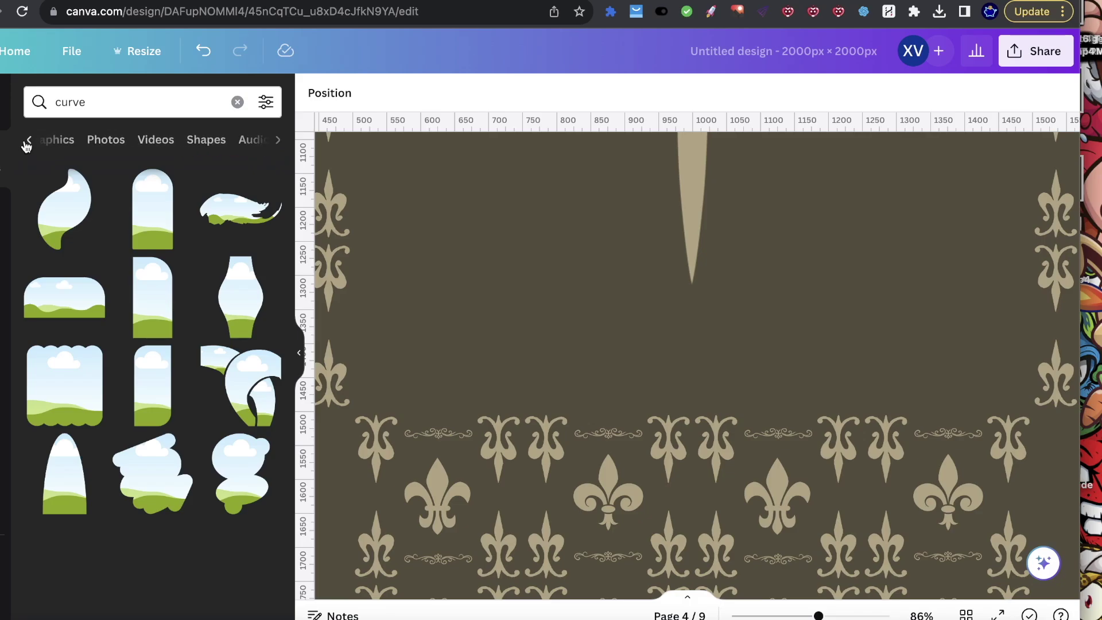
{"action": "left_click", "coordinate": [32, 140]}
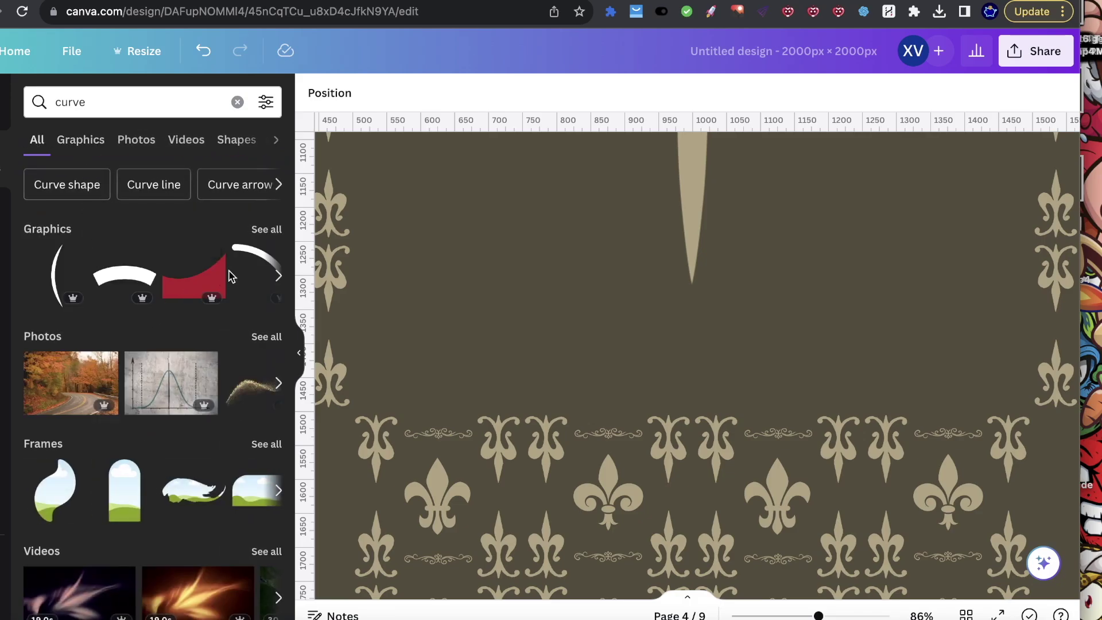
Search the elements library for "line", show all graphics results, and add the leafy divider line to page 4.
{"action": "triple_click", "coordinate": [113, 103]}
{"action": "key", "text": "BackSpace"}
{"action": "type", "text": "line"}
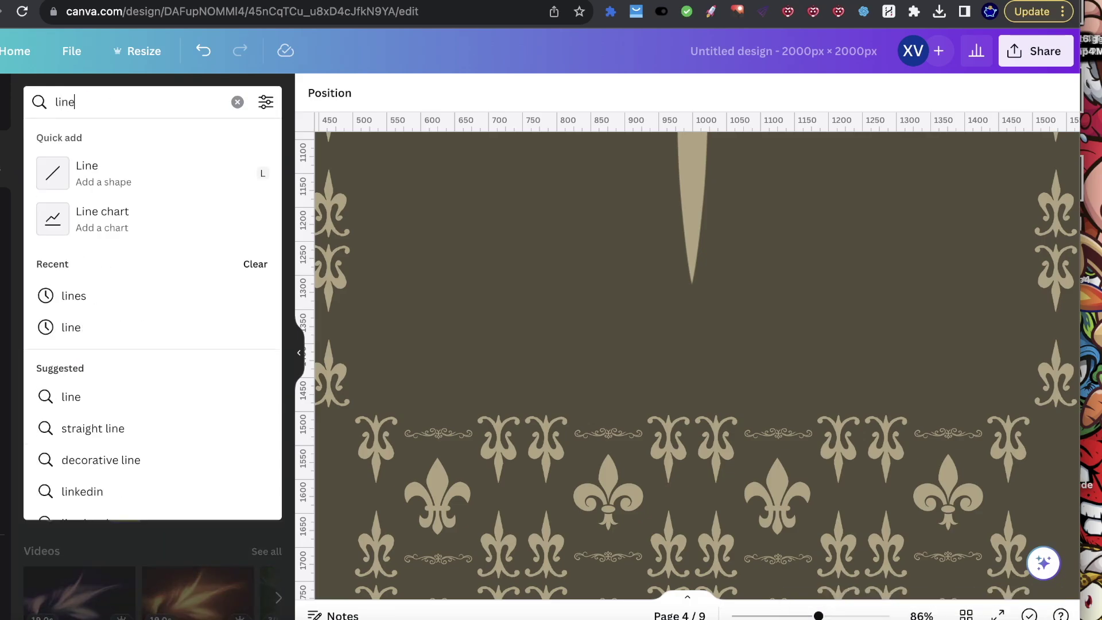
{"action": "key", "text": "Return"}
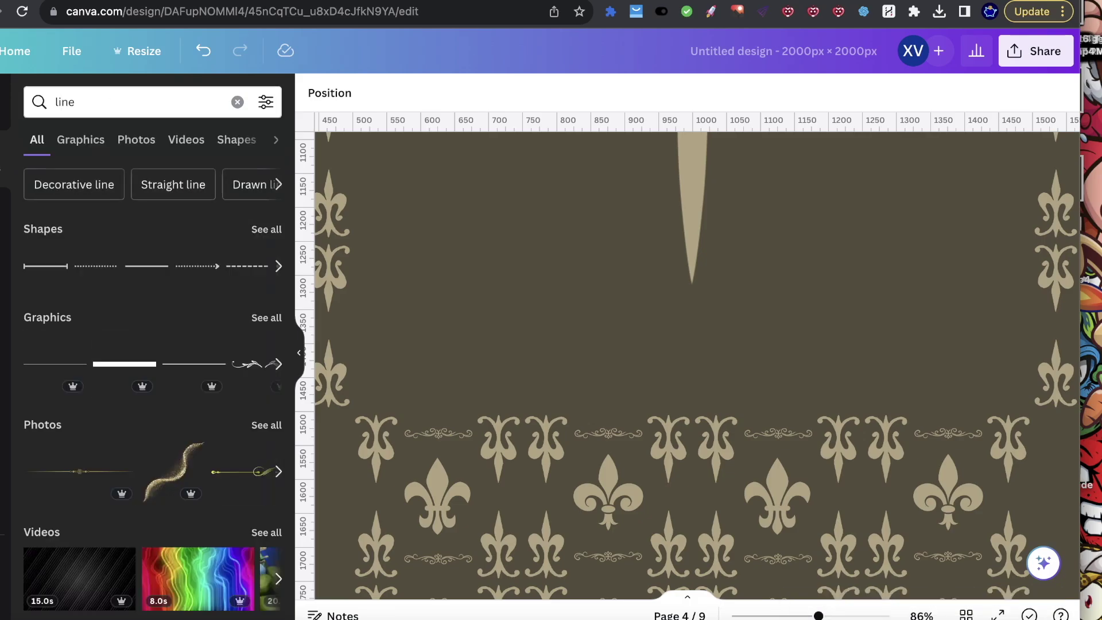
{"action": "left_click", "coordinate": [267, 319]}
{"action": "scroll", "coordinate": [64, 404], "scroll_direction": "down", "scroll_amount": 1}
{"action": "left_click", "coordinate": [65, 318]}
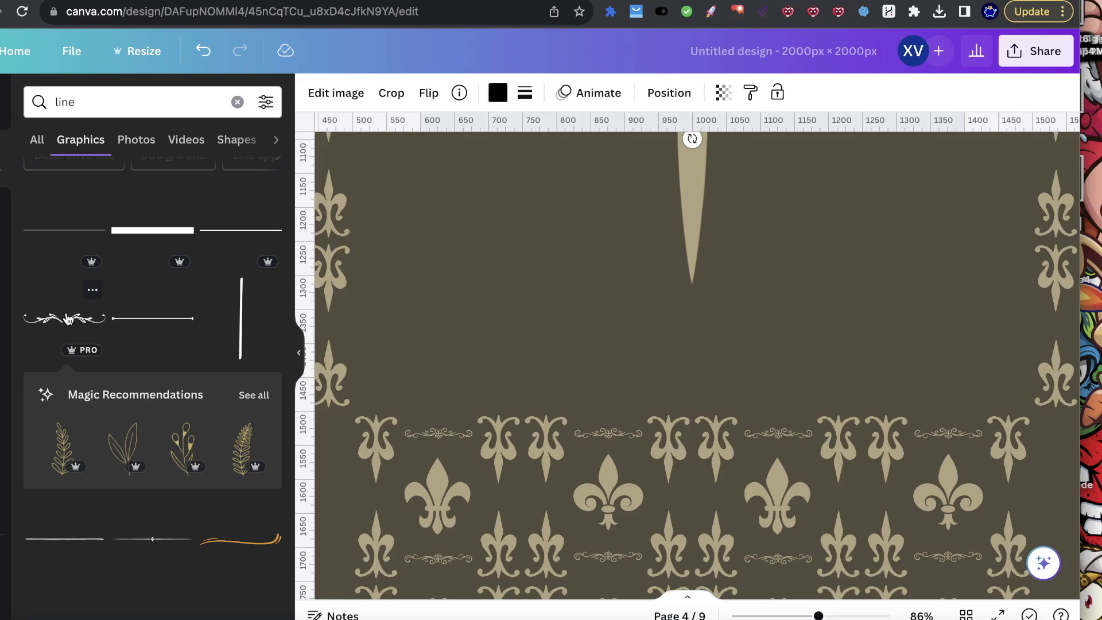
Browse the magic recommendations for the leafy divider, then look through more of the "line" graphics.
{"action": "left_click", "coordinate": [266, 396]}
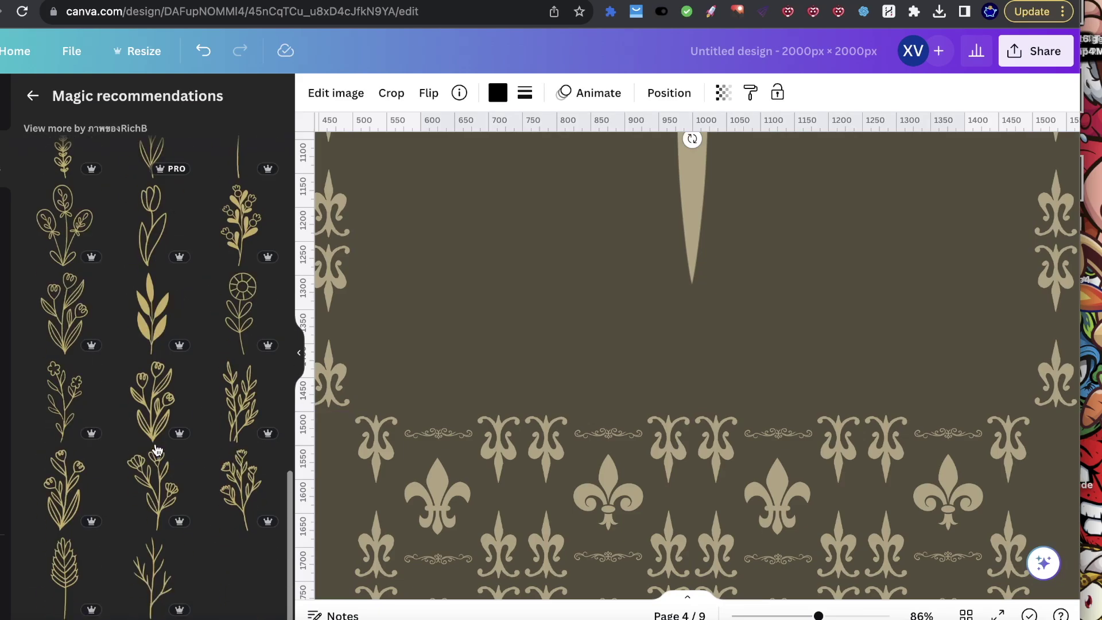
{"action": "left_click", "coordinate": [33, 97]}
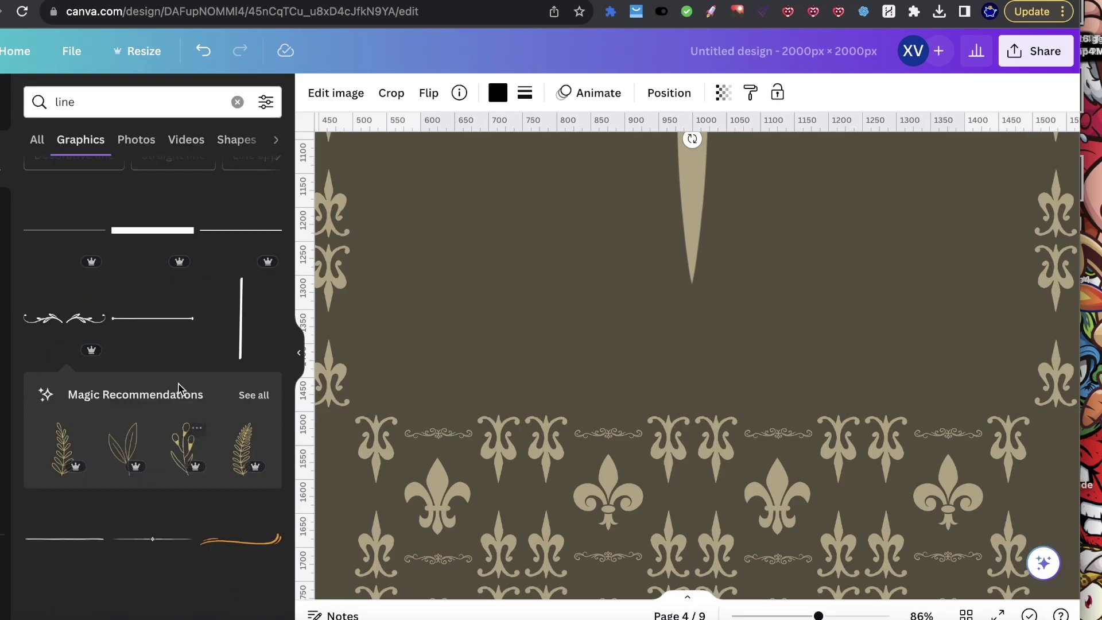
{"action": "scroll", "coordinate": [174, 459], "scroll_direction": "down", "scroll_amount": 4}
{"action": "scroll", "coordinate": [176, 463], "scroll_direction": "down", "scroll_amount": 4}
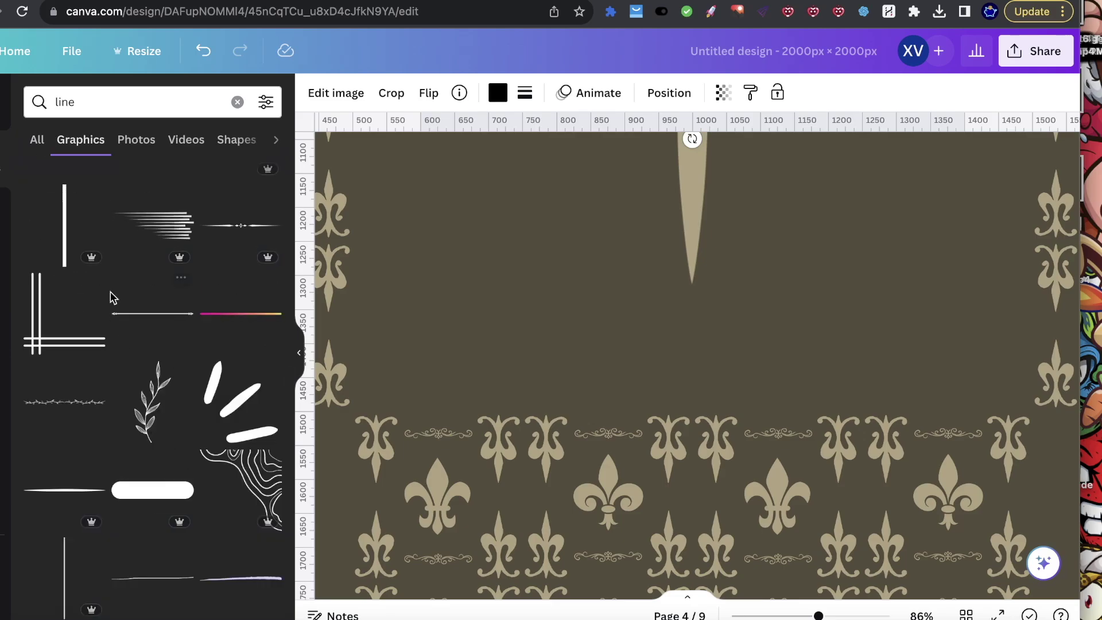
{"action": "scroll", "coordinate": [148, 221], "scroll_direction": "down", "scroll_amount": 3}
Search the graphics for "saints elblem".
{"action": "left_click", "coordinate": [144, 104]}
{"action": "type", "text": "r"}
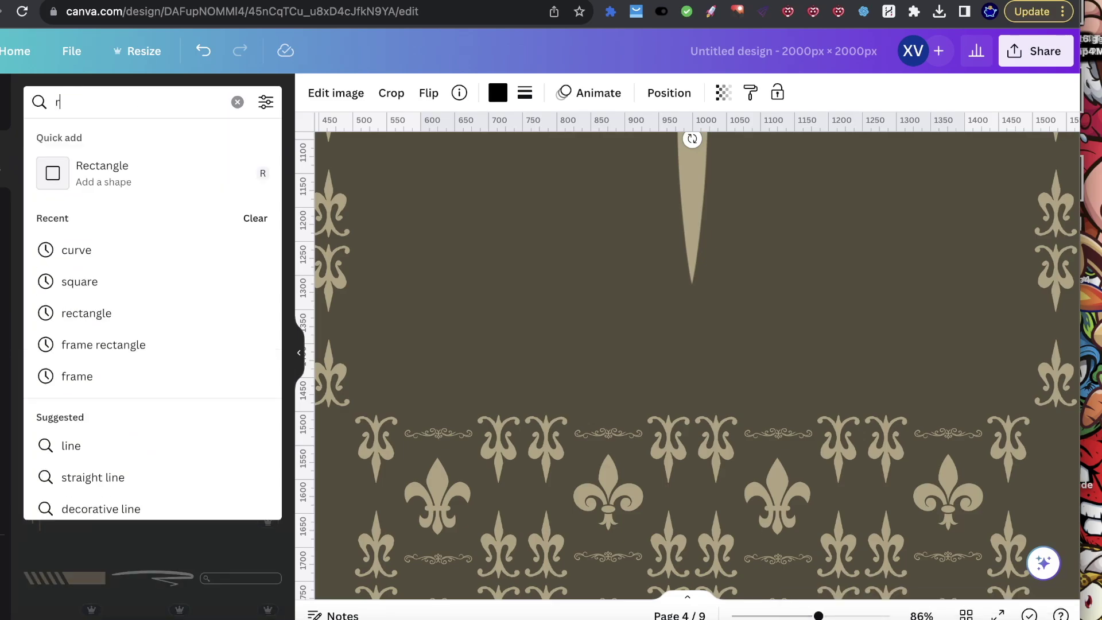
{"action": "type", "text": "oyal"}
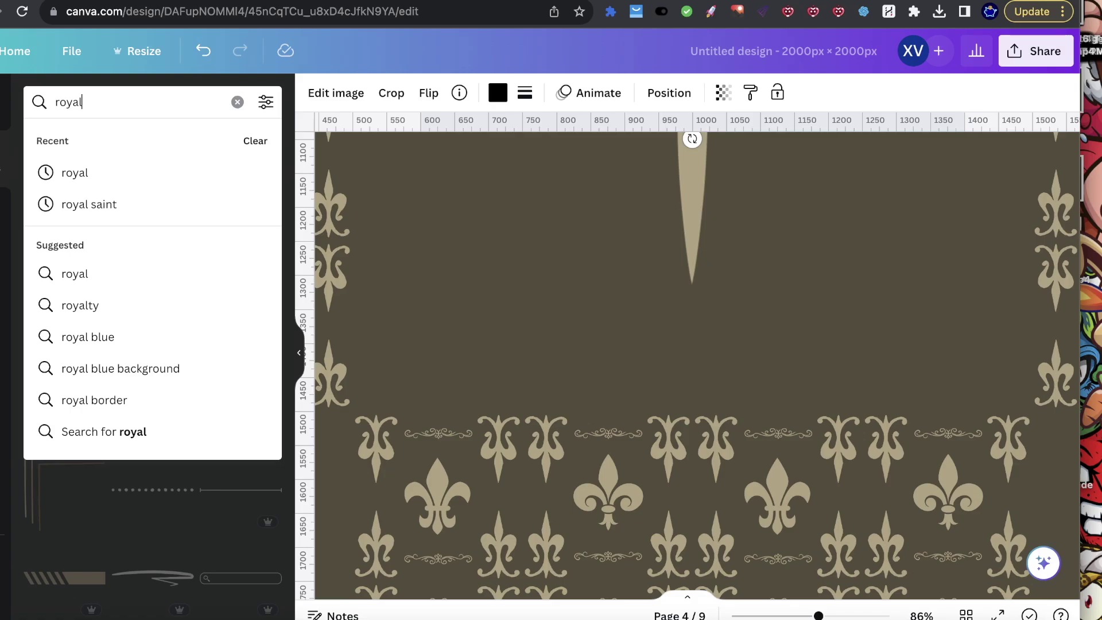
{"action": "key", "text": "BackSpace"}
{"action": "key", "text": "BackSpace"}
{"action": "key", "text": "BackSpace"}
{"action": "key", "text": "BackSpace"}
{"action": "key", "text": "BackSpace"}
{"action": "type", "text": "saints elbe"}
{"action": "key", "text": "BackSpace"}
{"action": "type", "text": "lem"}
{"action": "key", "text": "Return"}
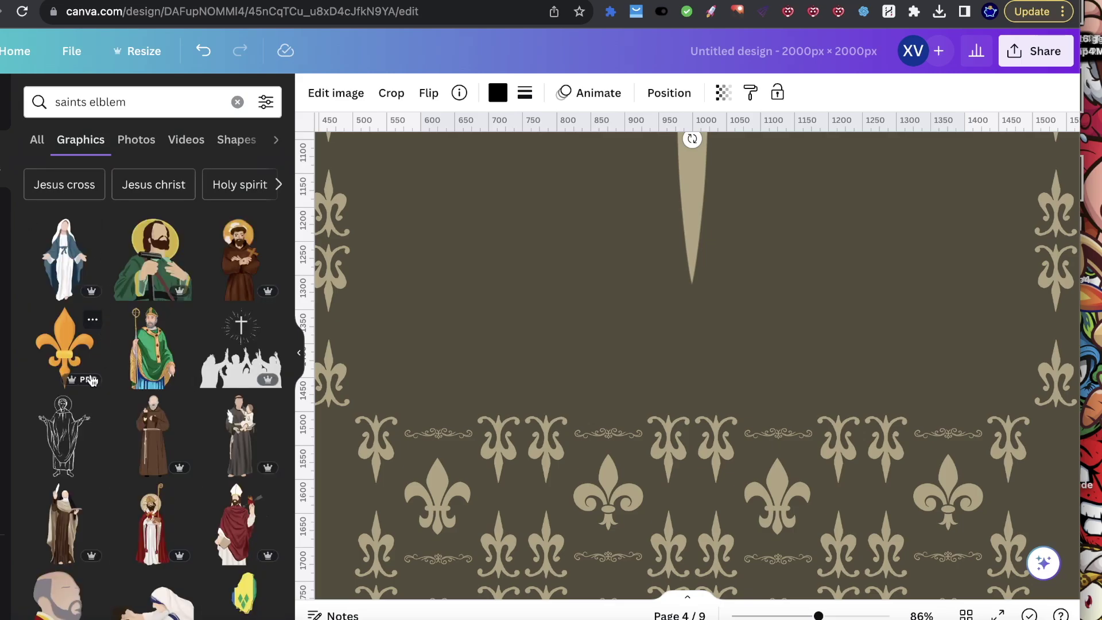
Try the orange New Orlean Saint Symbol on page 4, open its collection, and delete the placed graphic.
{"action": "scroll", "coordinate": [91, 380], "scroll_direction": "down", "scroll_amount": 1}
{"action": "left_click", "coordinate": [64, 321]}
{"action": "key", "text": "Delete"}
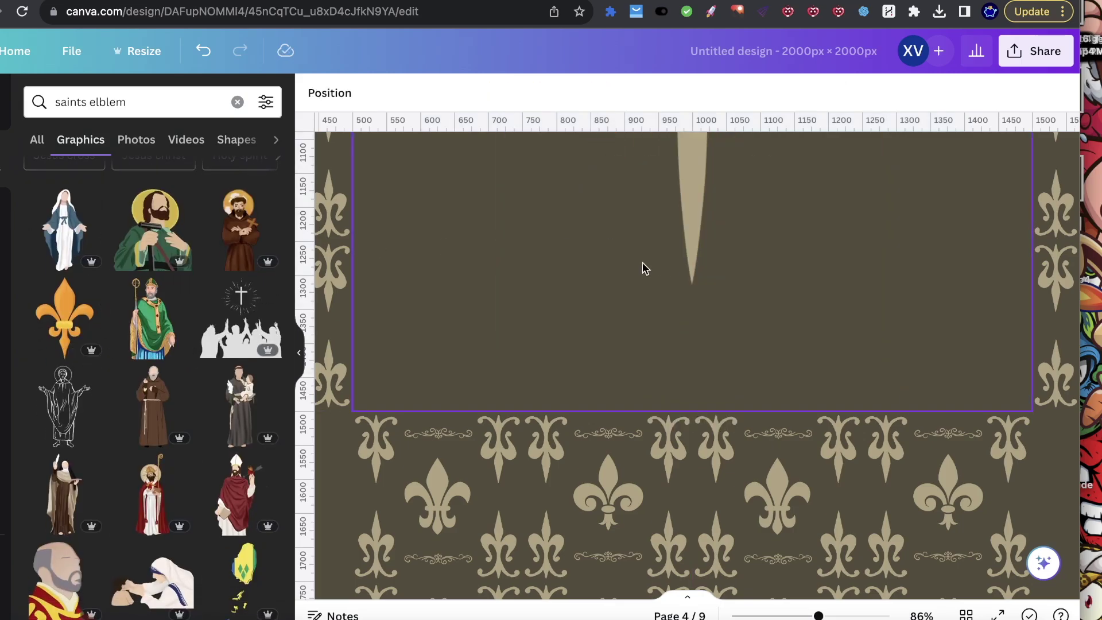
{"action": "left_click", "coordinate": [102, 295]}
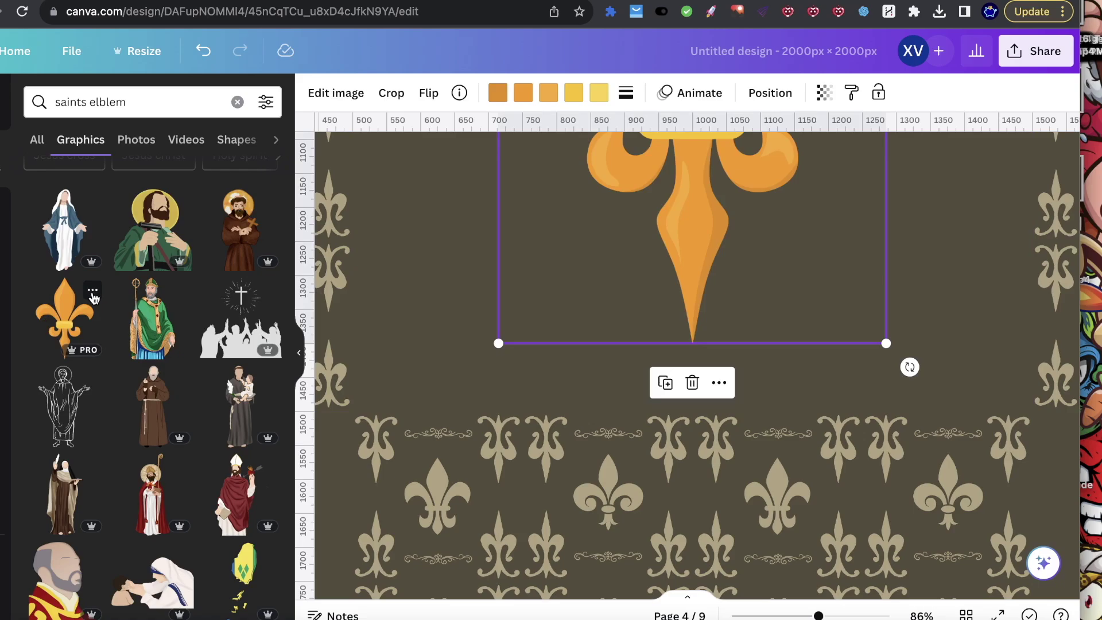
{"action": "left_click", "coordinate": [92, 293]}
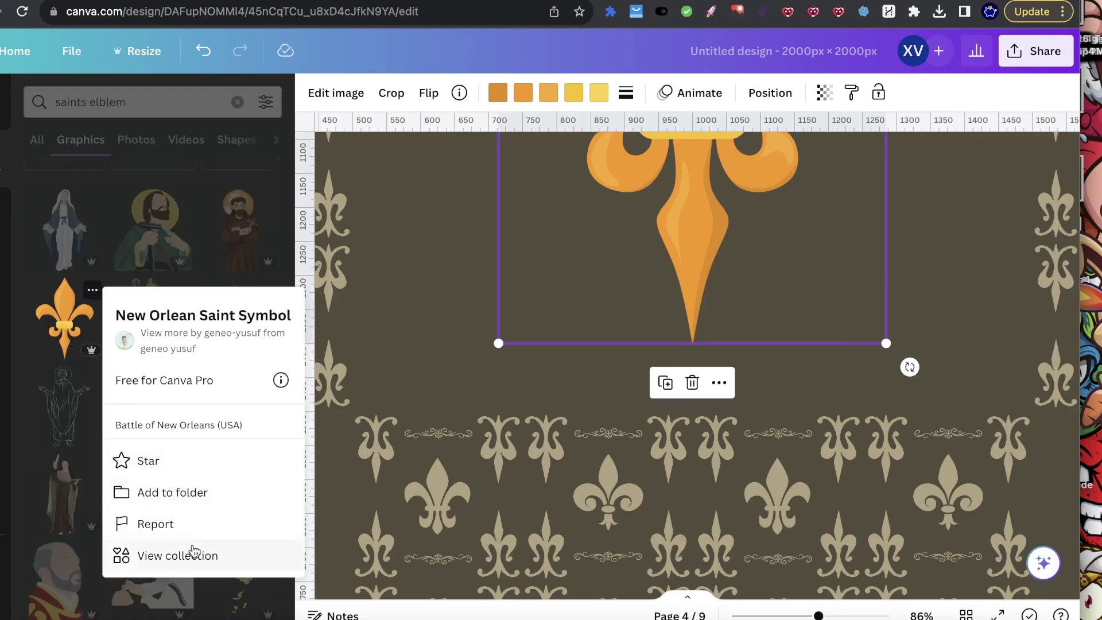
{"action": "left_click", "coordinate": [194, 552]}
{"action": "key", "text": "Delete"}
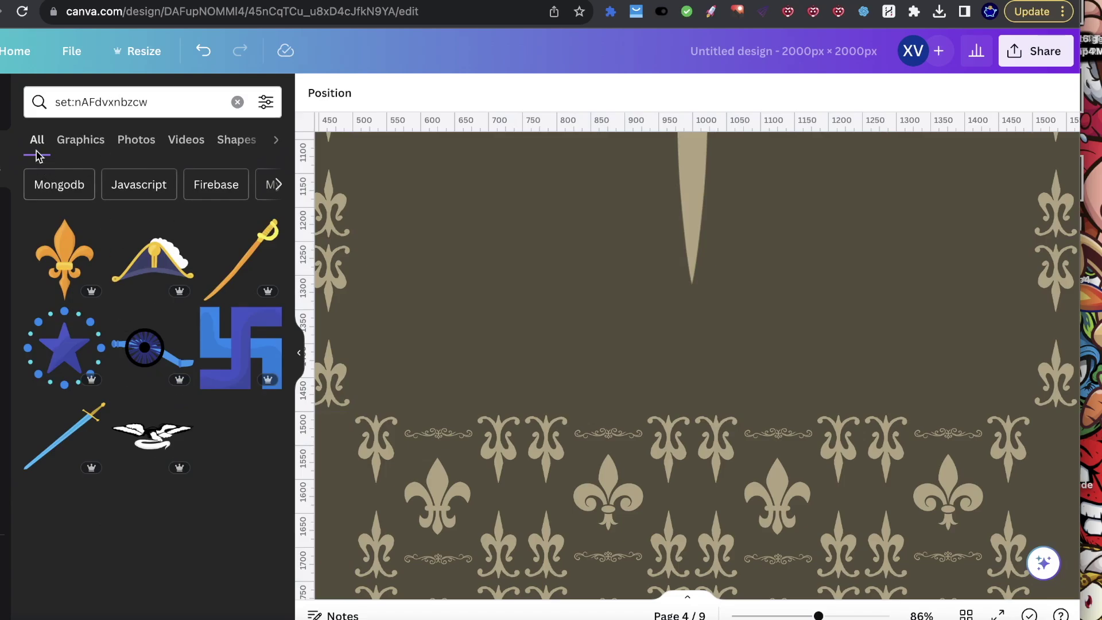
Search the elements library for "emblem" and browse all of its graphics results.
{"action": "left_click", "coordinate": [168, 109]}
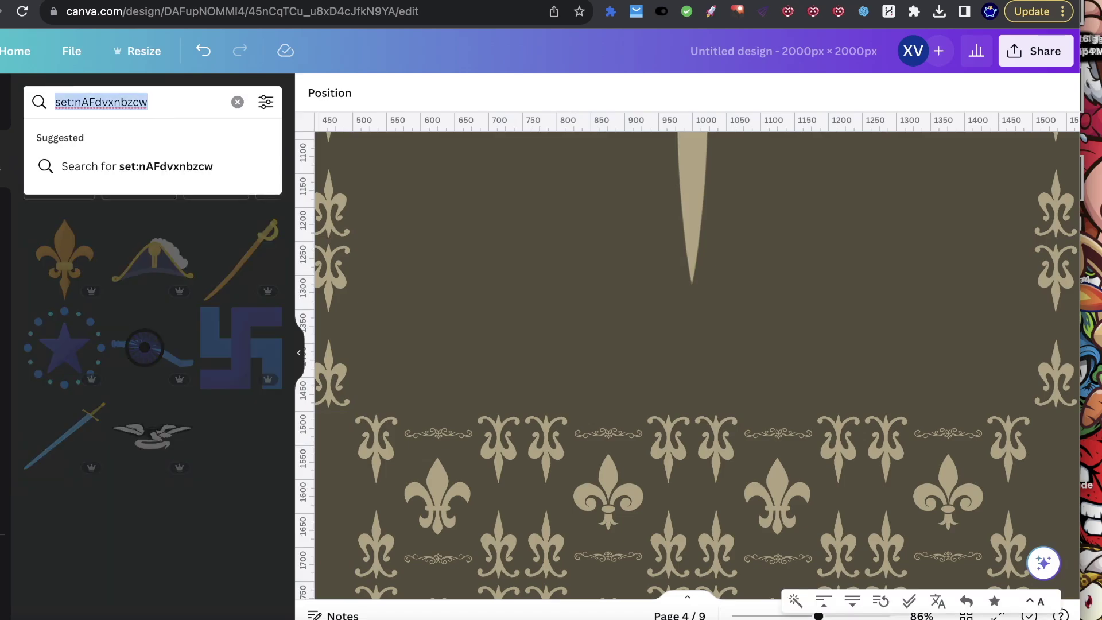
{"action": "type", "text": "emblem"}
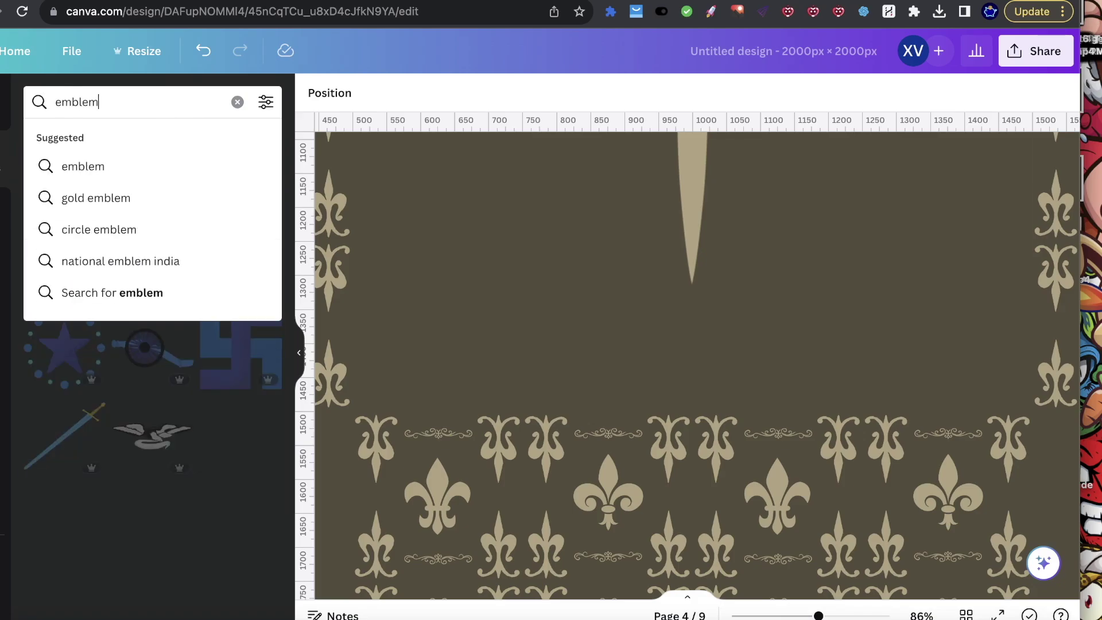
{"action": "key", "text": "Return"}
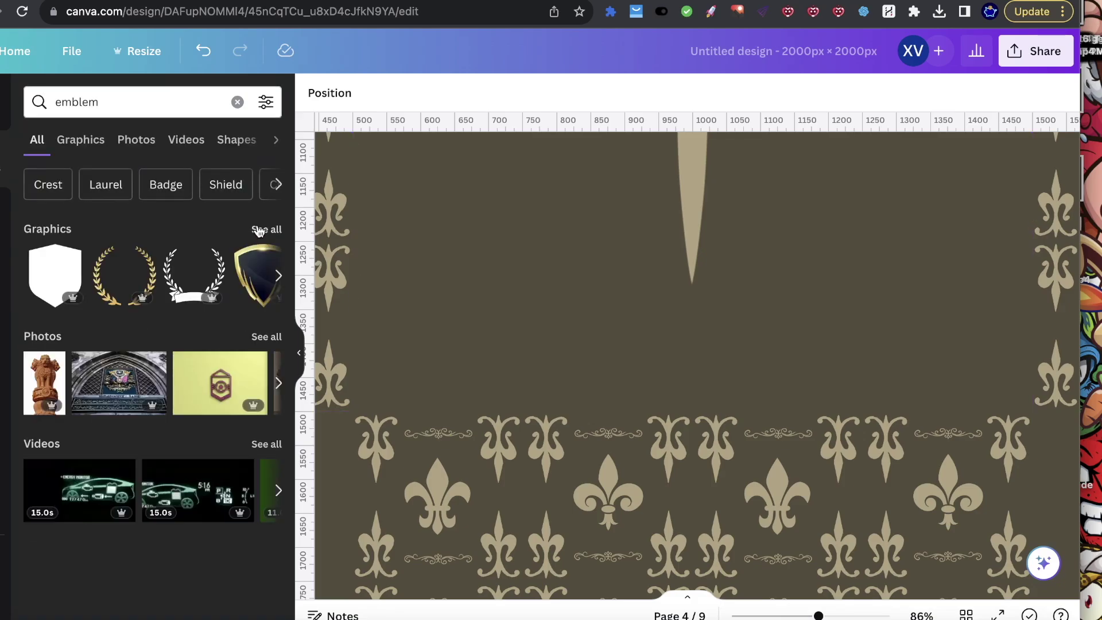
{"action": "left_click", "coordinate": [259, 230]}
{"action": "scroll", "coordinate": [205, 384], "scroll_direction": "down", "scroll_amount": 4}
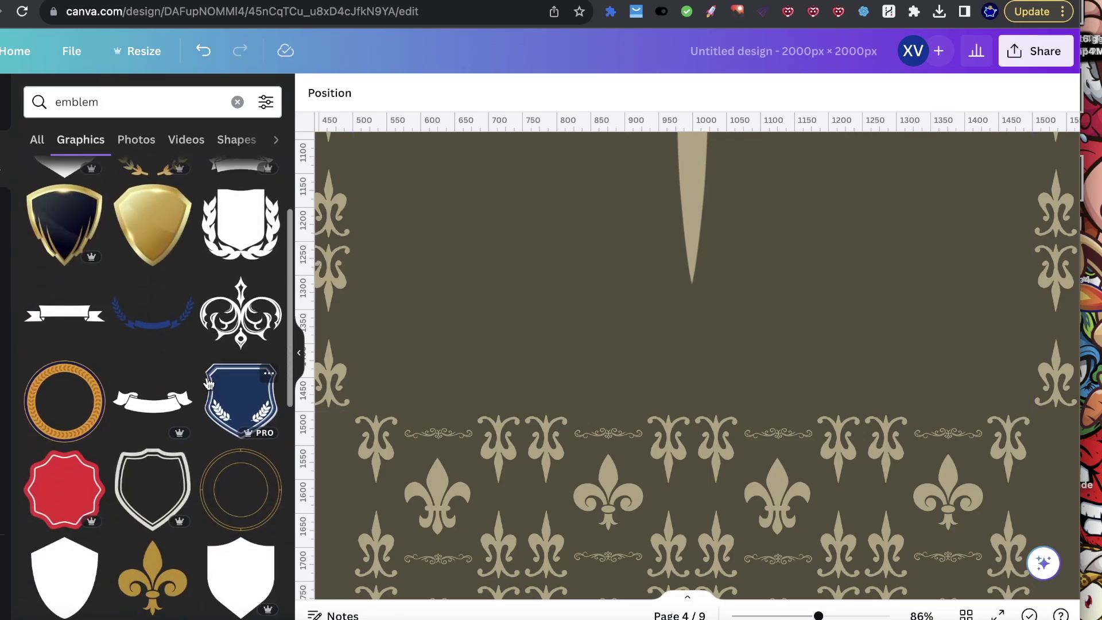
{"action": "scroll", "coordinate": [205, 384], "scroll_direction": "up", "scroll_amount": 2}
{"action": "scroll", "coordinate": [205, 385], "scroll_direction": "down", "scroll_amount": 2}
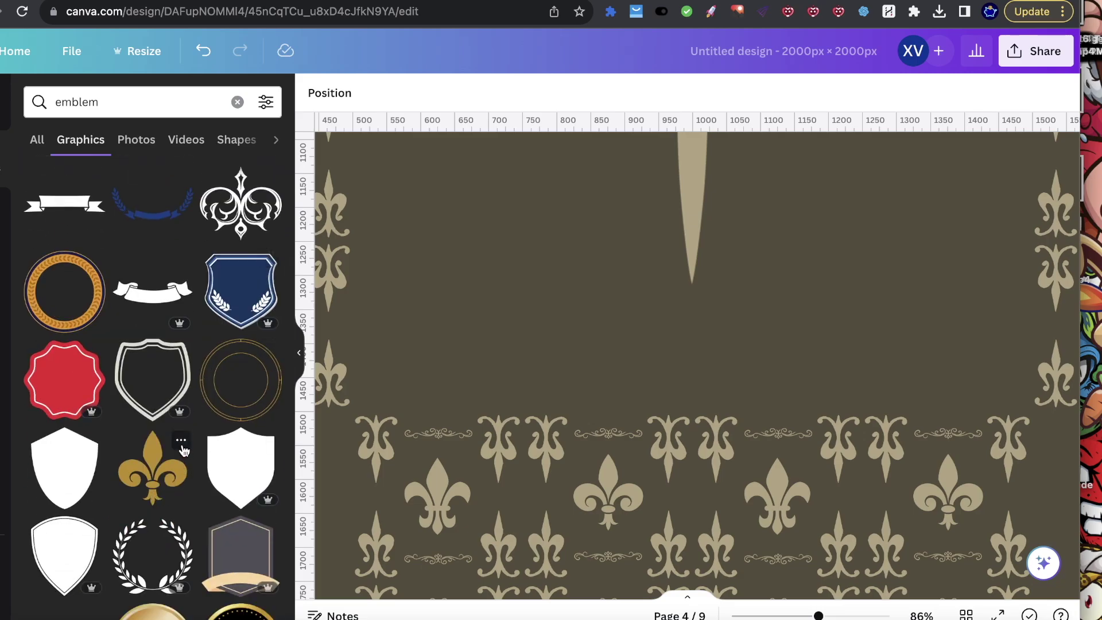
Browse the magic recommendations for the gold fleur-de-lis graphic and return to the emblem results.
{"action": "left_click", "coordinate": [181, 440]}
{"action": "left_click", "coordinate": [248, 535]}
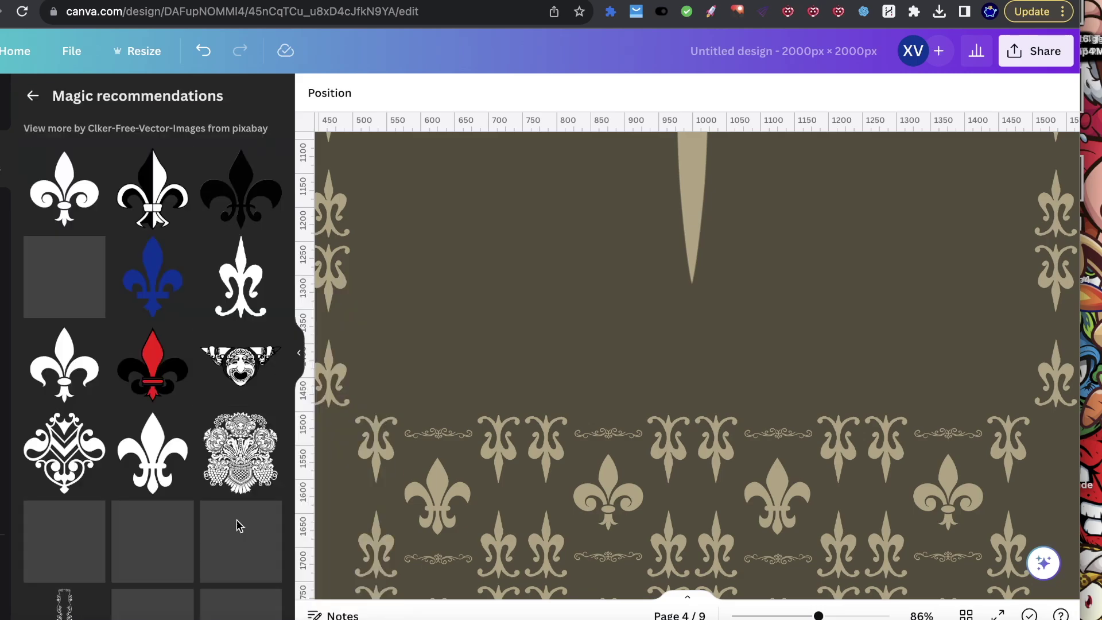
{"action": "scroll", "coordinate": [205, 476], "scroll_direction": "down", "scroll_amount": 5}
{"action": "scroll", "coordinate": [199, 479], "scroll_direction": "down", "scroll_amount": 10}
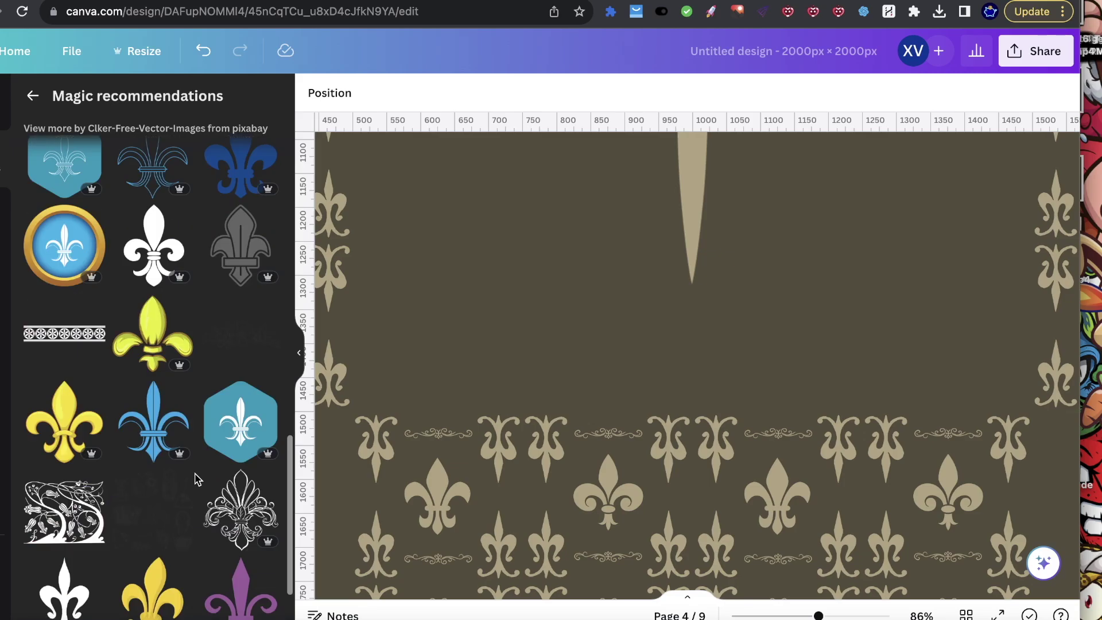
{"action": "scroll", "coordinate": [195, 479], "scroll_direction": "up", "scroll_amount": 15}
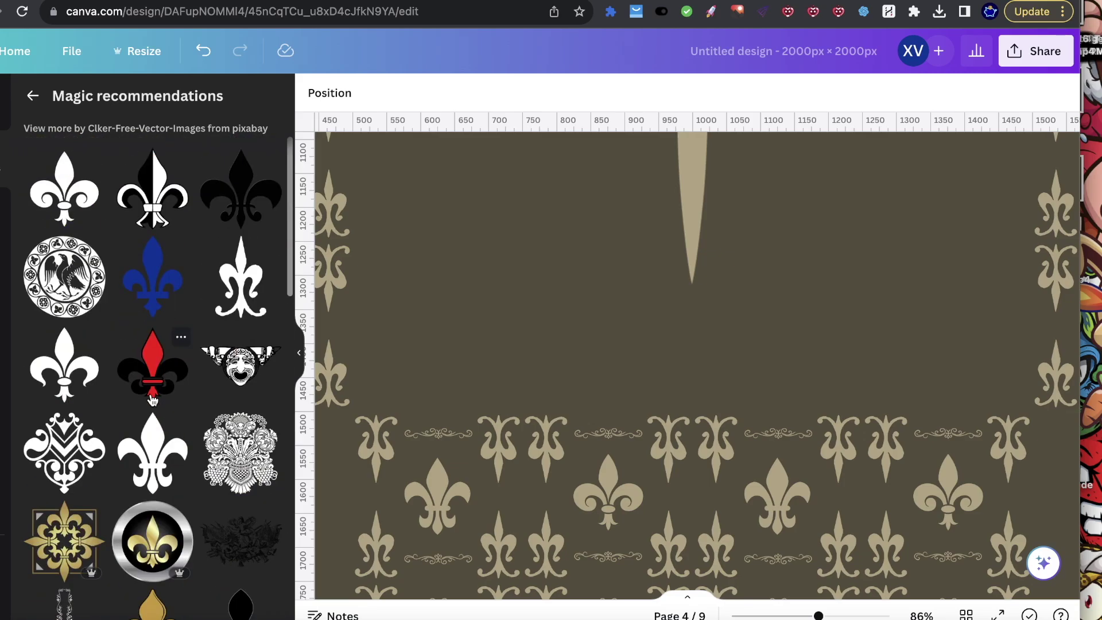
{"action": "left_click", "coordinate": [35, 97]}
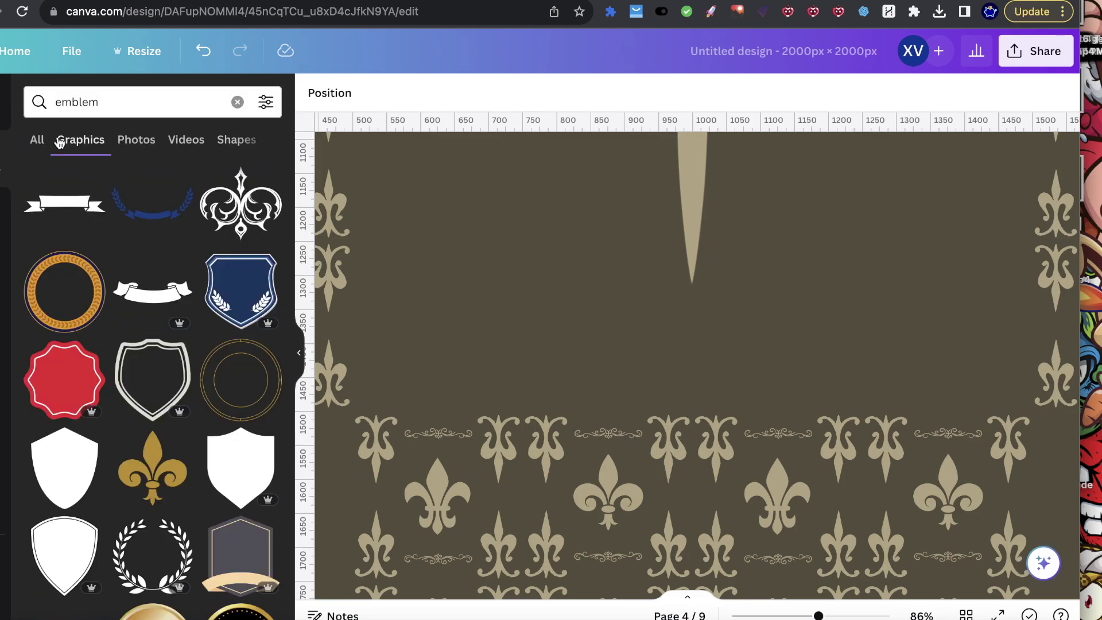
Search the graphics for "line" again and look through the results.
{"action": "left_click", "coordinate": [135, 109]}
{"action": "type", "text": "line"}
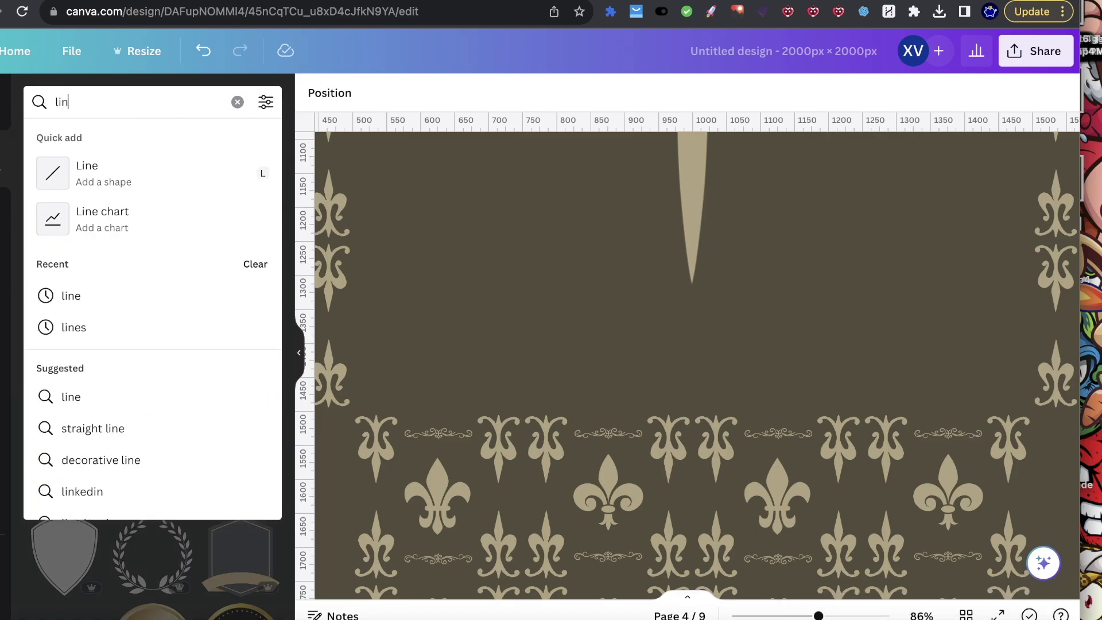
{"action": "key", "text": "Return"}
{"action": "scroll", "coordinate": [146, 379], "scroll_direction": "down", "scroll_amount": 10}
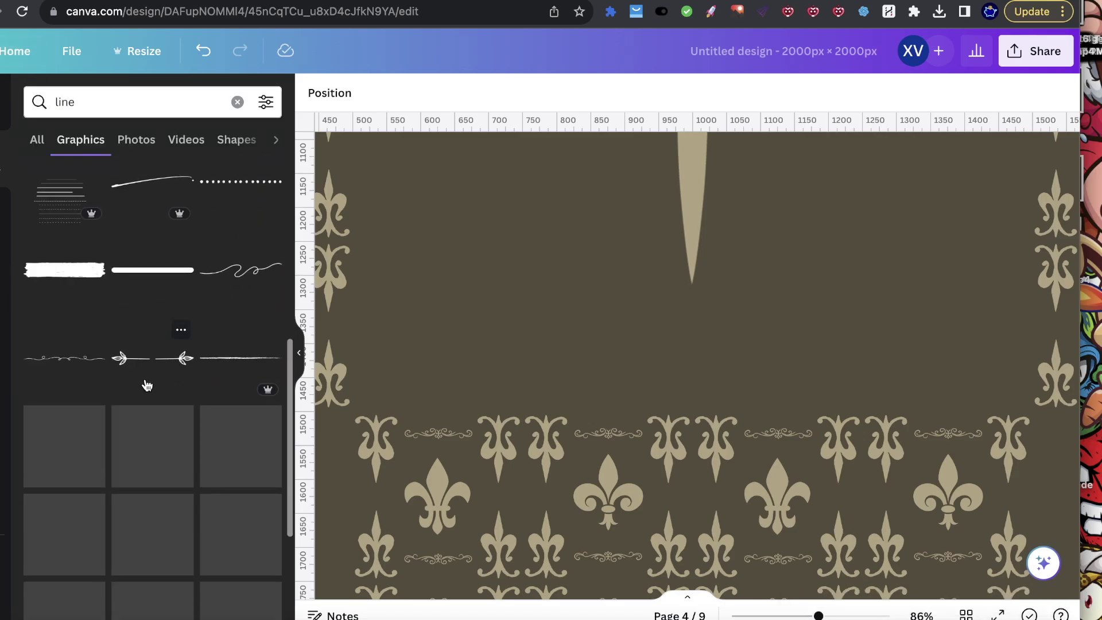
{"action": "scroll", "coordinate": [188, 392], "scroll_direction": "down", "scroll_amount": 10}
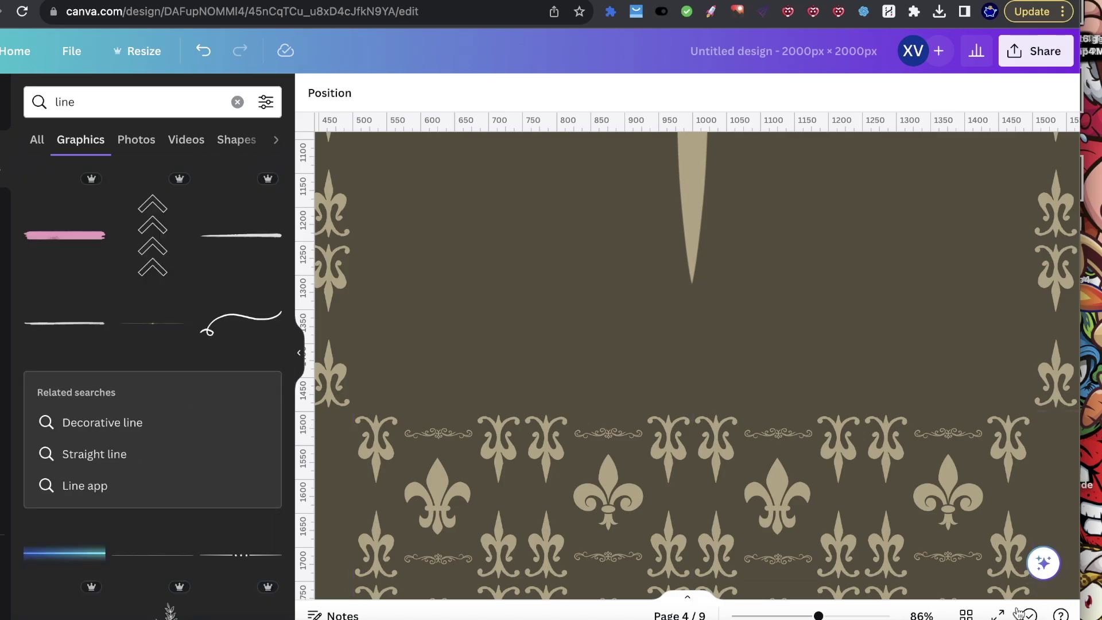
Move page 4's leafy divider to just below the dagger and recolor it with the tan photo color.
{"action": "left_click_drag", "start_coordinate": [818, 615], "coordinate": [782, 616]}
{"action": "left_click", "coordinate": [762, 264]}
{"action": "left_click_drag", "start_coordinate": [762, 264], "coordinate": [758, 374]}
{"action": "left_click", "coordinate": [498, 92]}
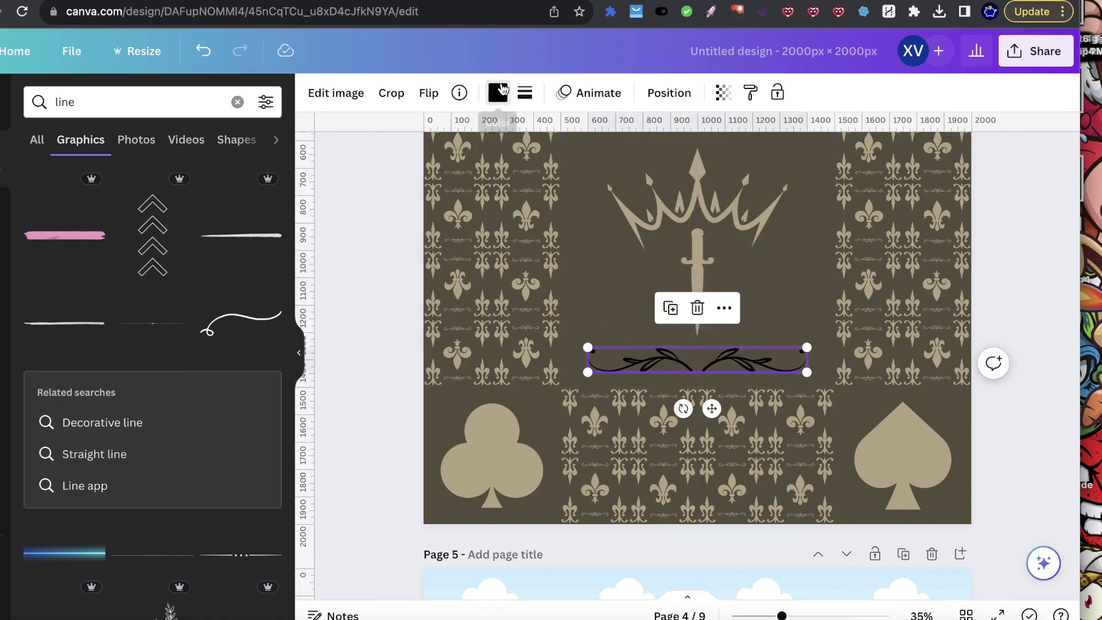
{"action": "left_click", "coordinate": [141, 407]}
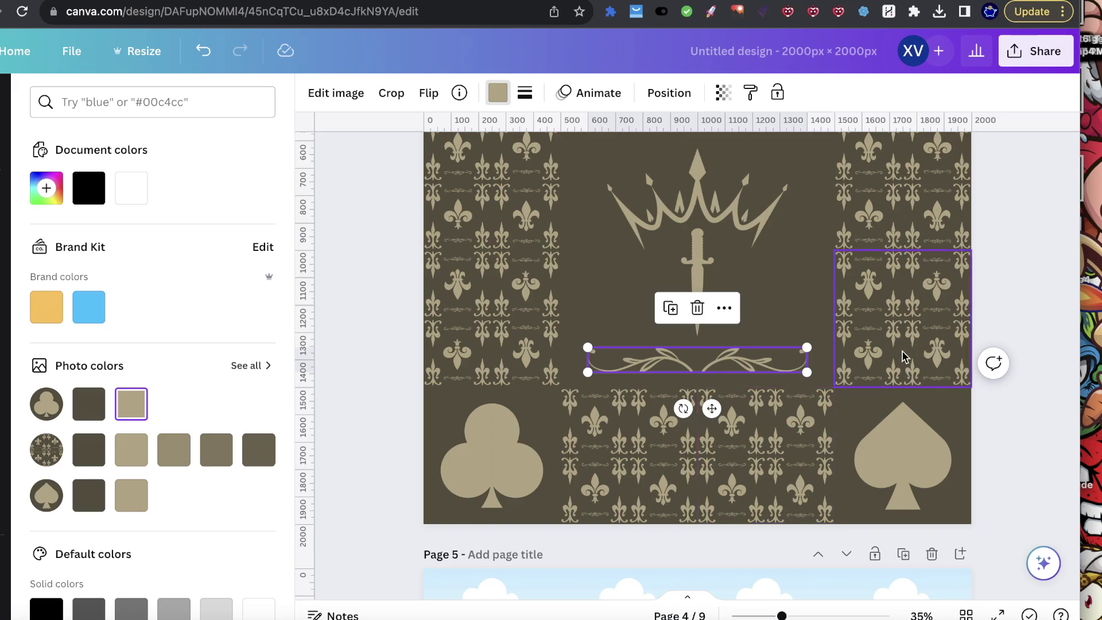
Enlarge the tan leafy divider slightly below the dagger and discard the trial placement near the crown.
{"action": "left_click_drag", "start_coordinate": [804, 341], "coordinate": [817, 345]}
{"action": "left_click_drag", "start_coordinate": [745, 365], "coordinate": [735, 196]}
{"action": "key", "text": "Delete"}
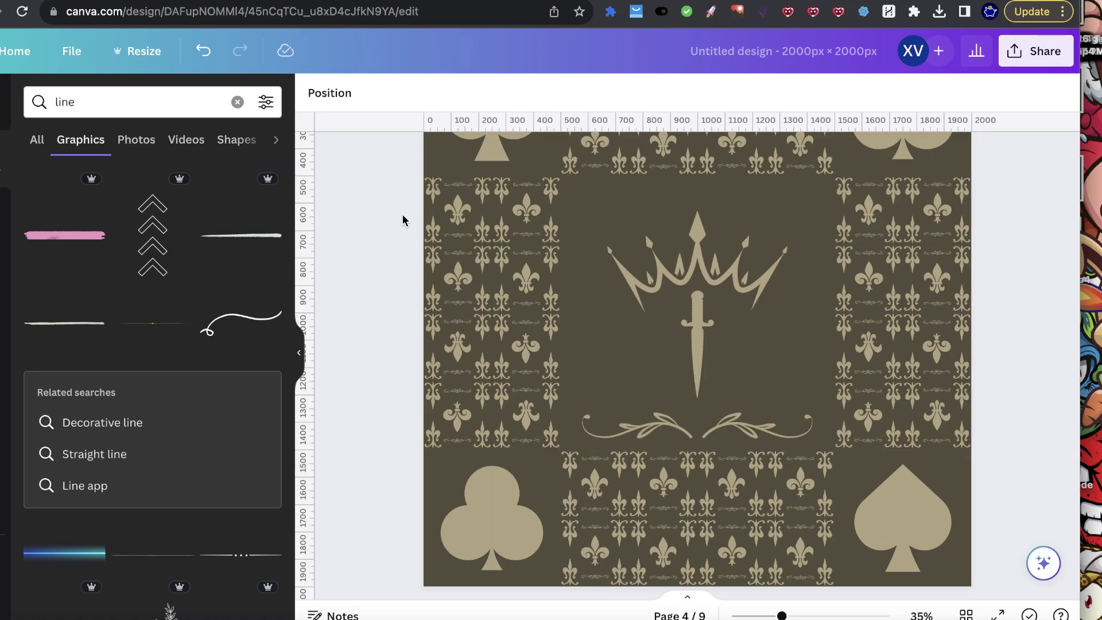
Rotate the small tan fleur-de-lis at the central frame's right side until it lies horizontally, pointing toward the dagger.
{"action": "scroll", "coordinate": [815, 310], "scroll_direction": "up", "scroll_amount": 2}
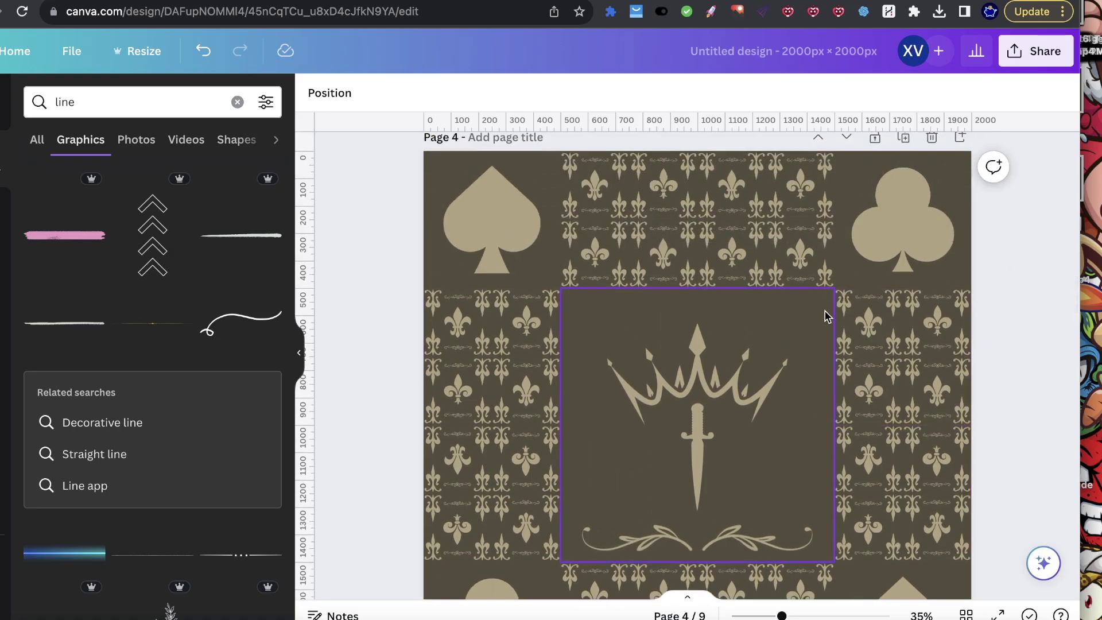
{"action": "scroll", "coordinate": [827, 316], "scroll_direction": "down", "scroll_amount": 1}
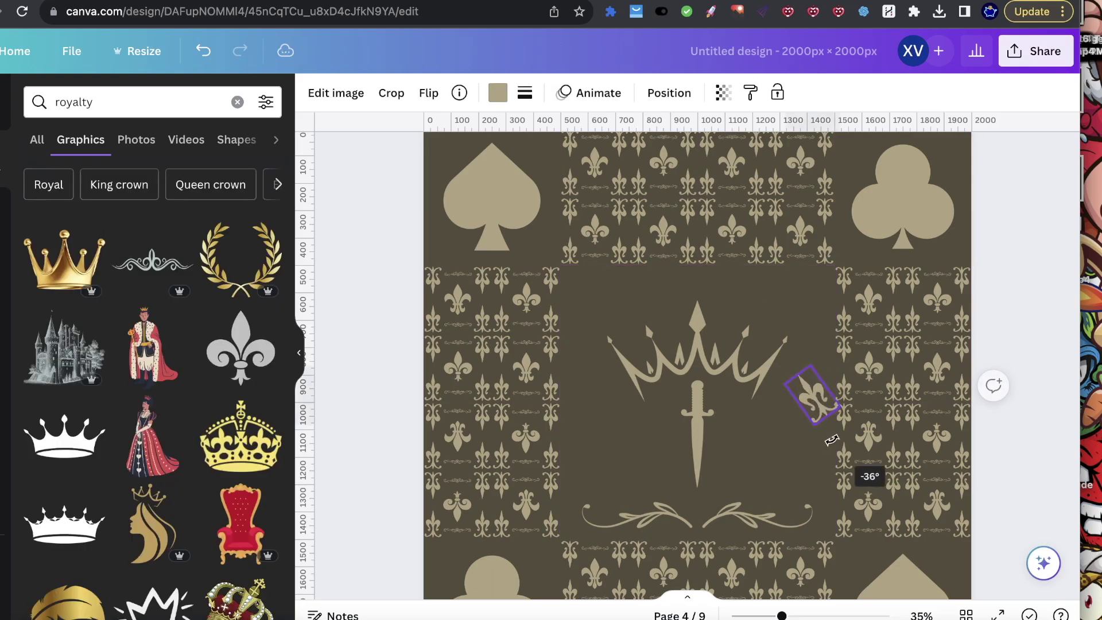
{"action": "left_click_drag", "start_coordinate": [861, 454], "coordinate": [899, 442]}
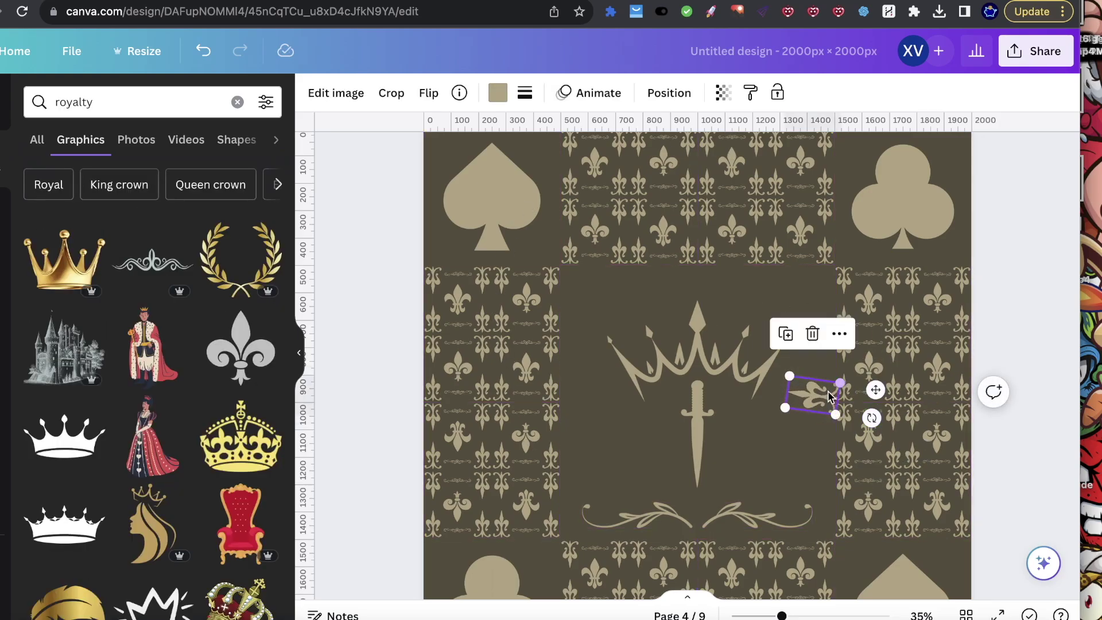
{"action": "left_click_drag", "start_coordinate": [872, 418], "coordinate": [885, 406]}
Place a matching fleur-de-lis against the central frame's left edge, rotated to lie horizontally and point toward the dagger.
{"action": "left_click_drag", "start_coordinate": [818, 393], "coordinate": [666, 445]}
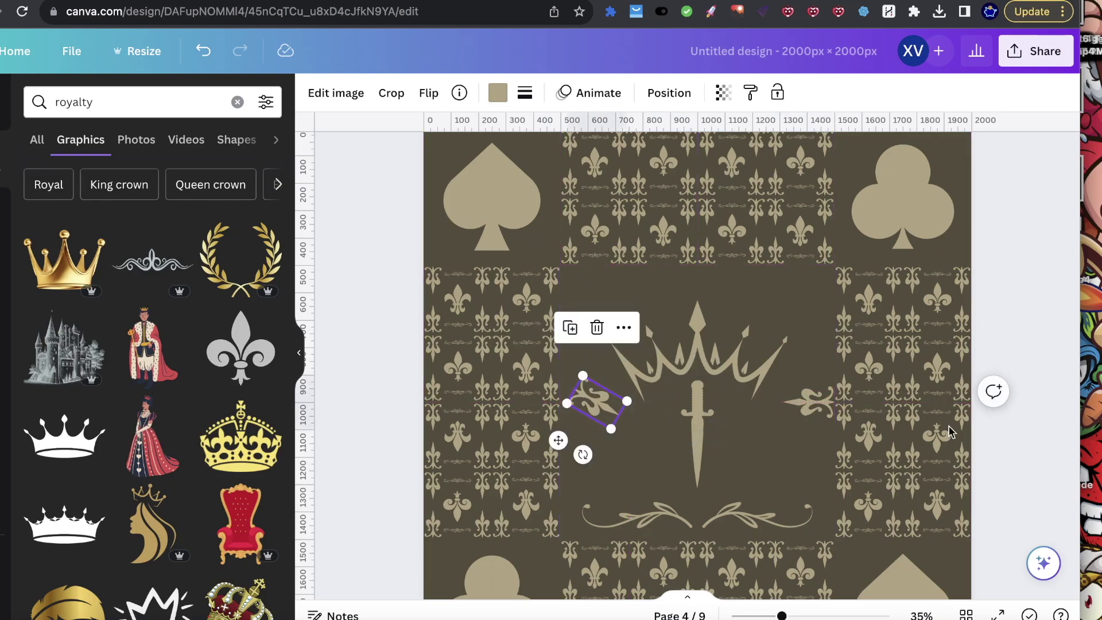
{"action": "left_click_drag", "start_coordinate": [576, 454], "coordinate": [615, 453]}
{"action": "key", "text": "shift+Left"}
{"action": "key", "text": "shift+Left"}
{"action": "key", "text": "shift+Left"}
{"action": "key", "text": "shift+Left"}
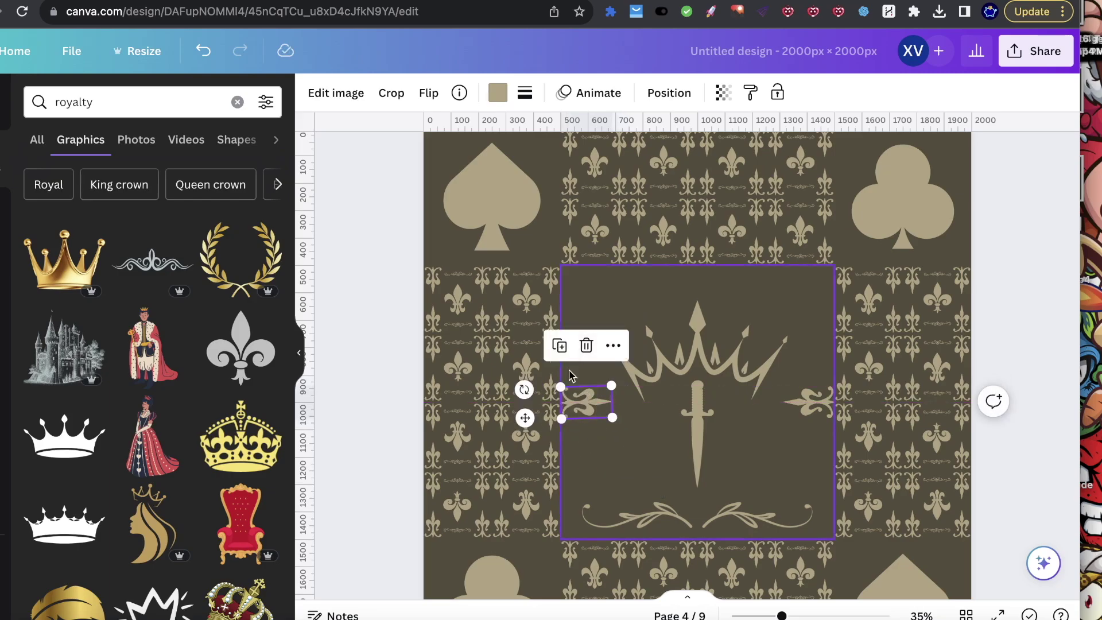
{"action": "left_click_drag", "start_coordinate": [524, 391], "coordinate": [515, 396]}
{"action": "scroll", "coordinate": [755, 492], "scroll_direction": "down", "scroll_amount": 3}
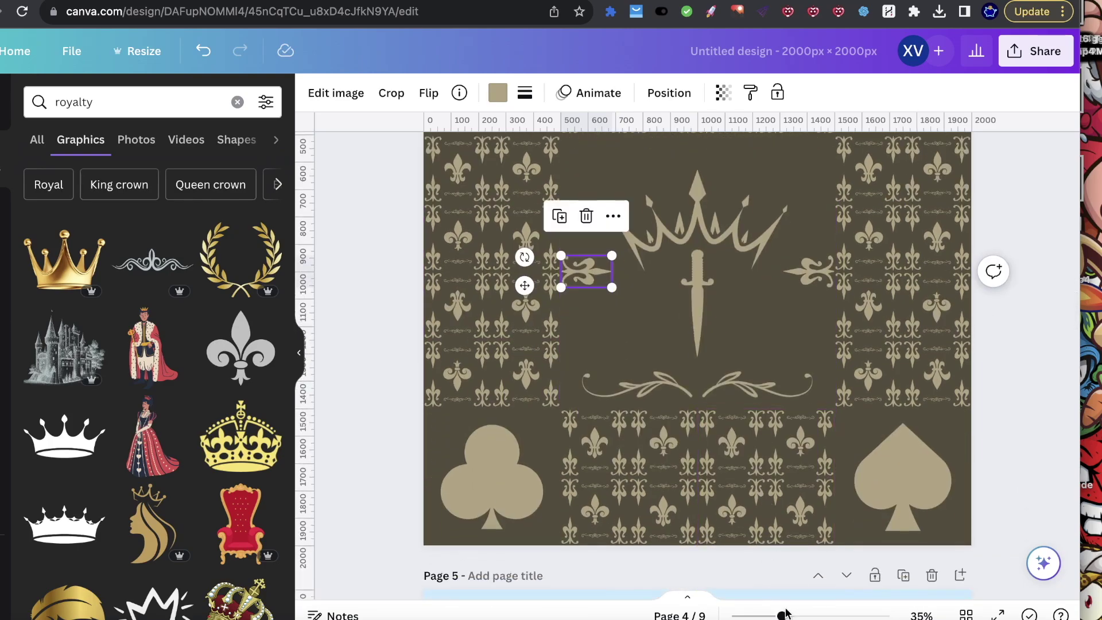
Shift the left fleur-de-lis slightly to refine its alignment with the frame's edge, and select its right-hand counterpart.
{"action": "left_click_drag", "start_coordinate": [785, 615], "coordinate": [814, 615]}
{"action": "scroll", "coordinate": [483, 413], "scroll_direction": "up", "scroll_amount": 2}
{"action": "left_click_drag", "start_coordinate": [438, 199], "coordinate": [442, 193]}
{"action": "left_click", "coordinate": [974, 197]}
{"action": "scroll", "coordinate": [884, 356], "scroll_direction": "up", "scroll_amount": 4}
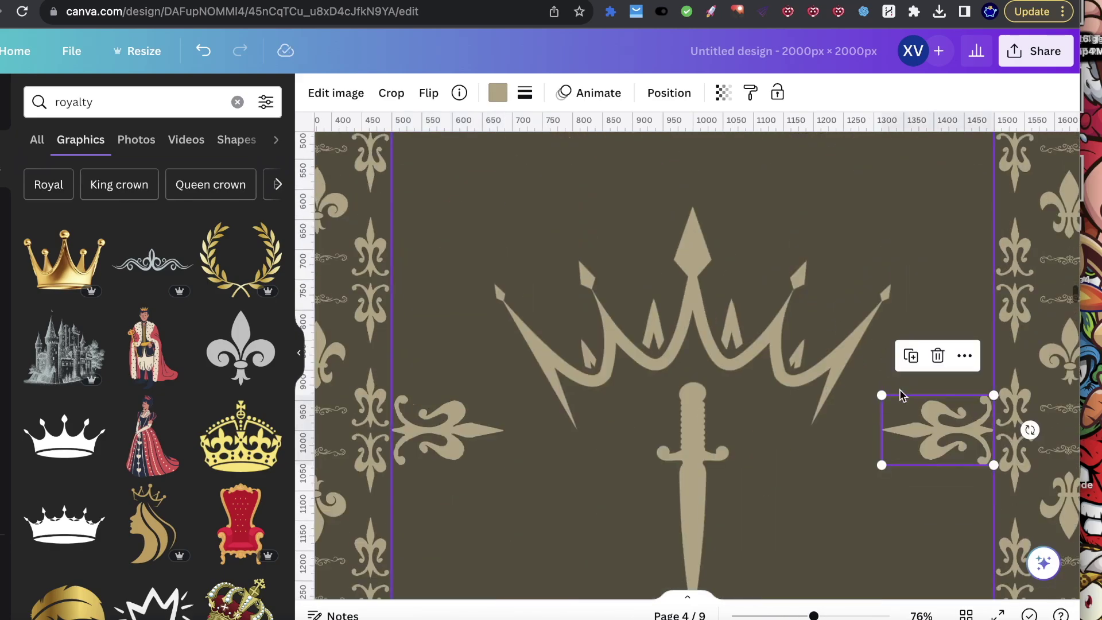
Try a small downward-pointing fleur-de-lis directly above the crown's central tip.
{"action": "left_click_drag", "start_coordinate": [909, 450], "coordinate": [655, 361]}
{"action": "scroll", "coordinate": [741, 361], "scroll_direction": "up", "scroll_amount": 3}
{"action": "left_click_drag", "start_coordinate": [765, 350], "coordinate": [680, 187]}
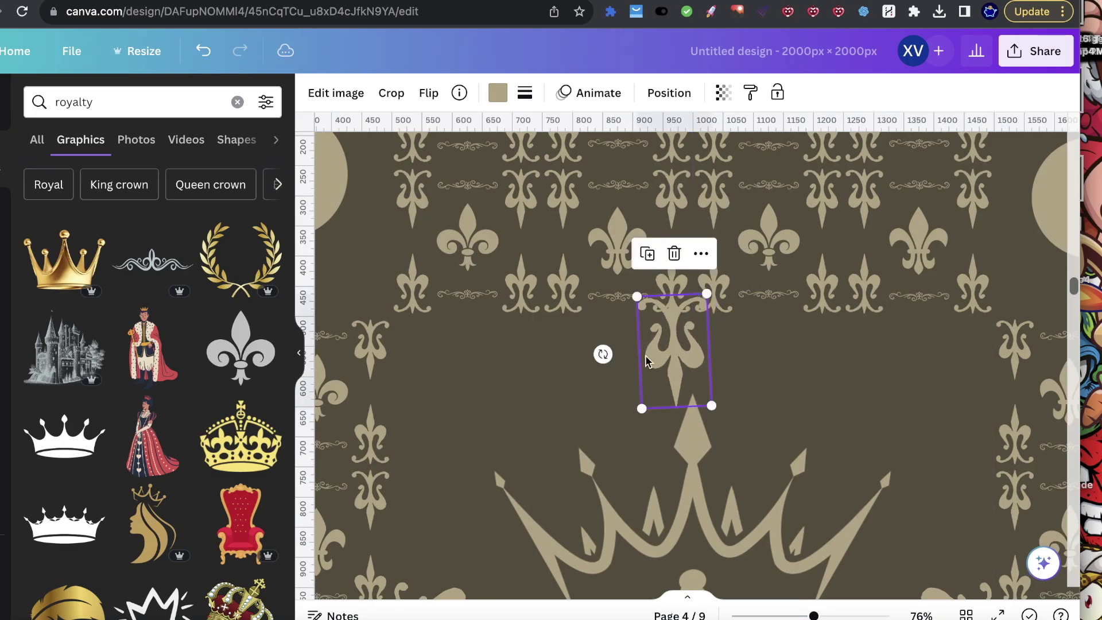
Place a copy of the tan leafy divider from below the dagger in the space above the crown.
{"action": "scroll", "coordinate": [656, 384], "scroll_direction": "down", "scroll_amount": 10}
{"action": "left_click", "coordinate": [722, 347]}
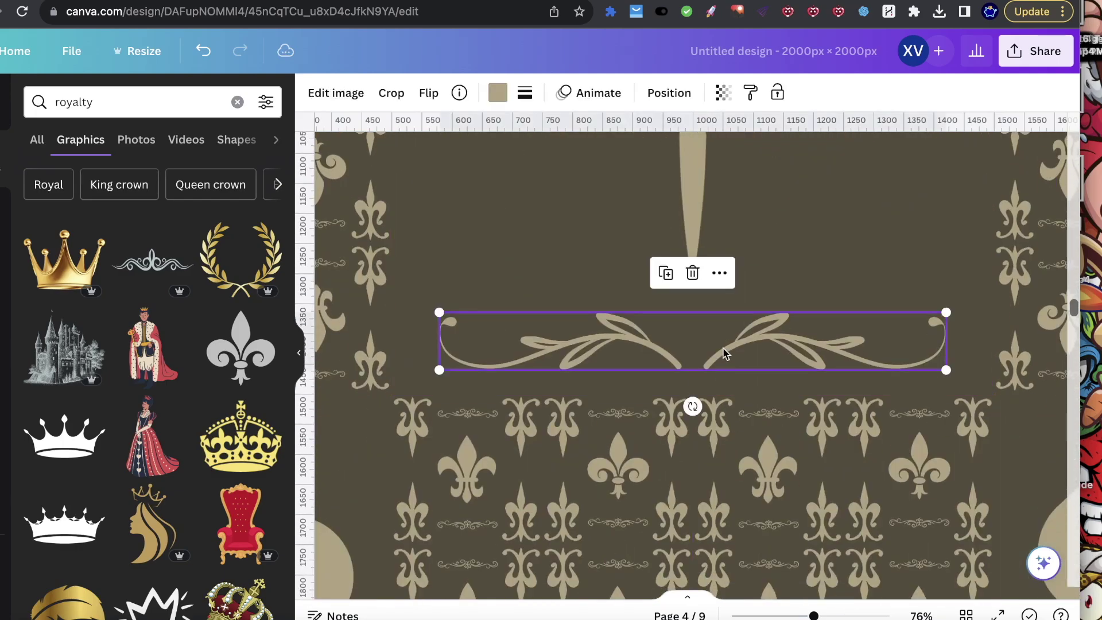
{"action": "scroll", "coordinate": [723, 347], "scroll_direction": "up", "scroll_amount": 2}
{"action": "scroll", "coordinate": [724, 362], "scroll_direction": "up", "scroll_amount": 9}
{"action": "key", "text": "ctrl+v"}
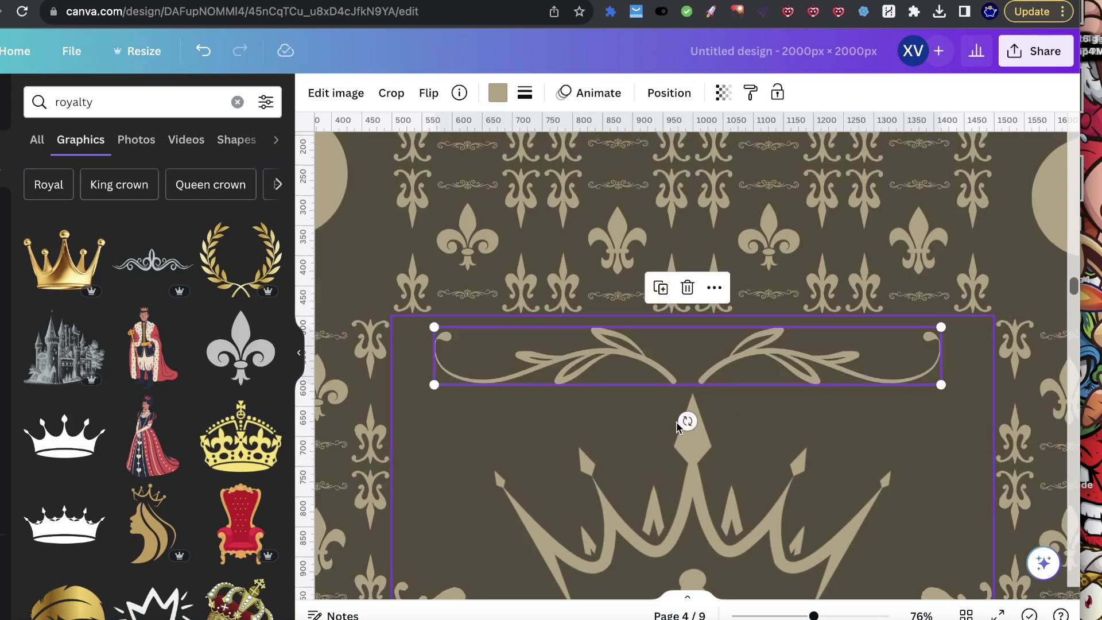
{"action": "left_click_drag", "start_coordinate": [678, 422], "coordinate": [812, 356]}
{"action": "left_click", "coordinate": [812, 357]}
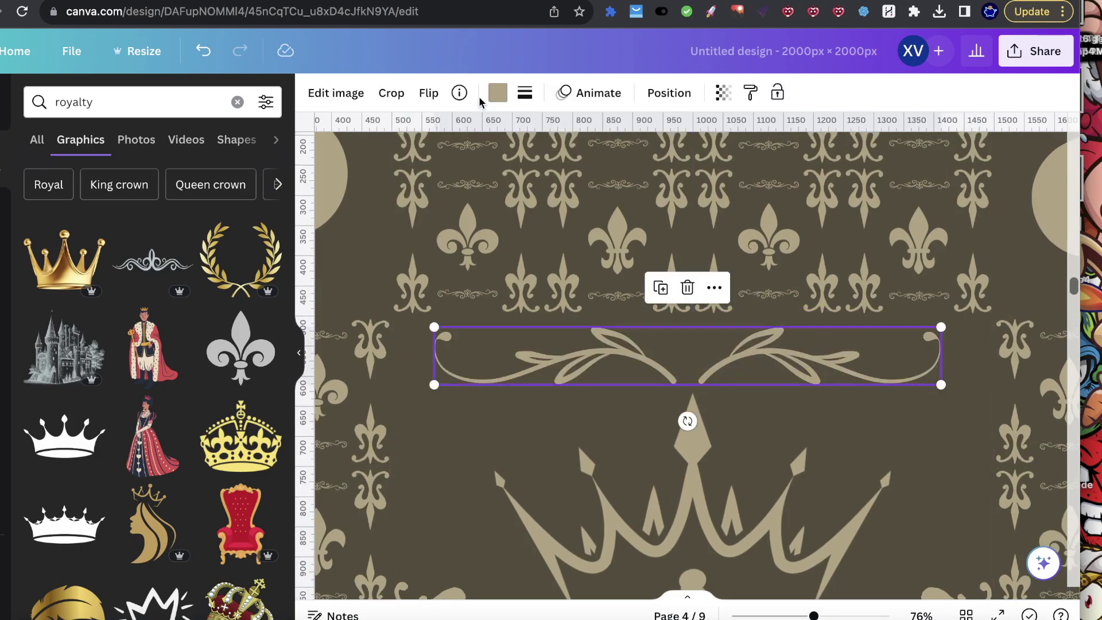
Flip the upper leafy divider vertically and centre it along the top of the central frame, mirroring the lower one.
{"action": "left_click", "coordinate": [421, 94]}
{"action": "left_click", "coordinate": [464, 164]}
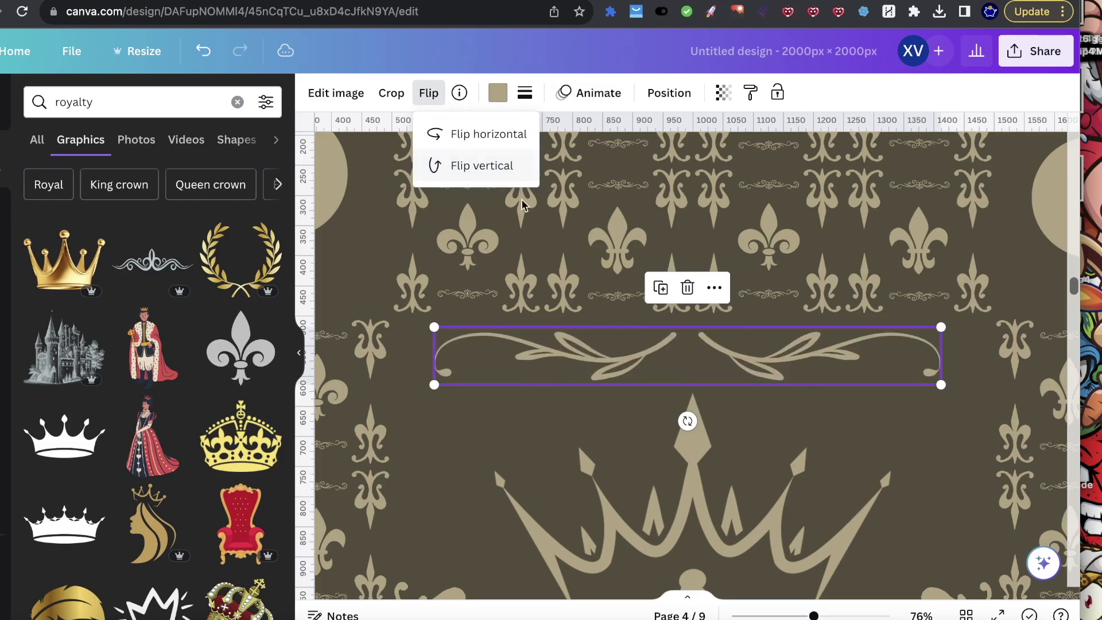
{"action": "left_click_drag", "start_coordinate": [693, 367], "coordinate": [703, 355]}
{"action": "scroll", "coordinate": [940, 453], "scroll_direction": "down", "scroll_amount": 1}
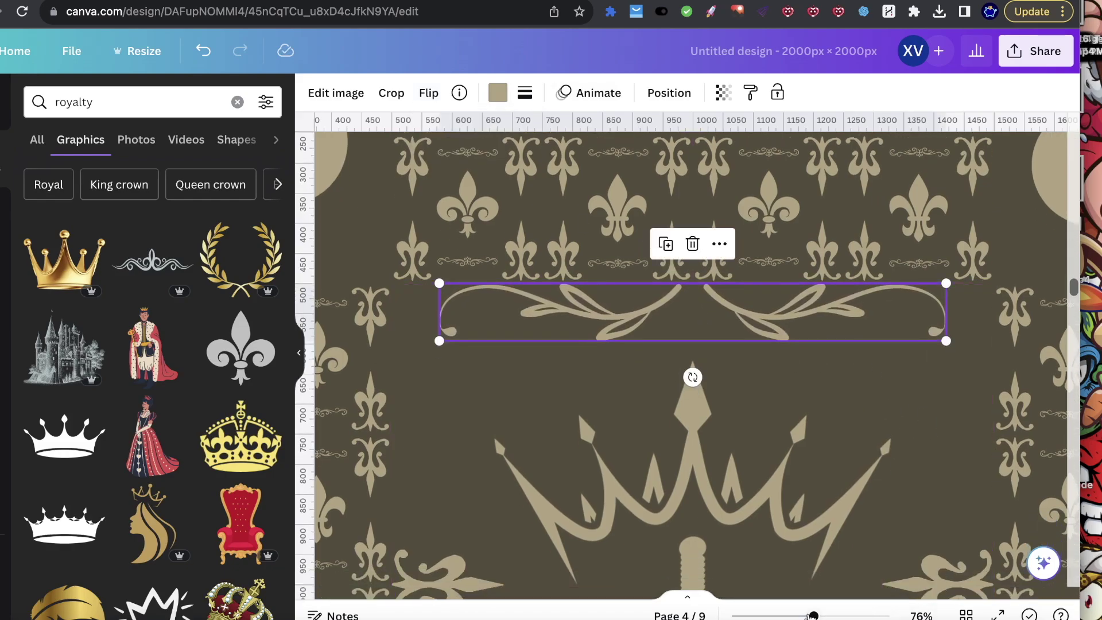
Review the whole crown-and-dagger patchwork on page 4 and look through the layouts on the pages after it.
{"action": "scroll", "coordinate": [966, 492], "scroll_direction": "down", "scroll_amount": 5}
{"action": "scroll", "coordinate": [966, 492], "scroll_direction": "down", "scroll_amount": 5}
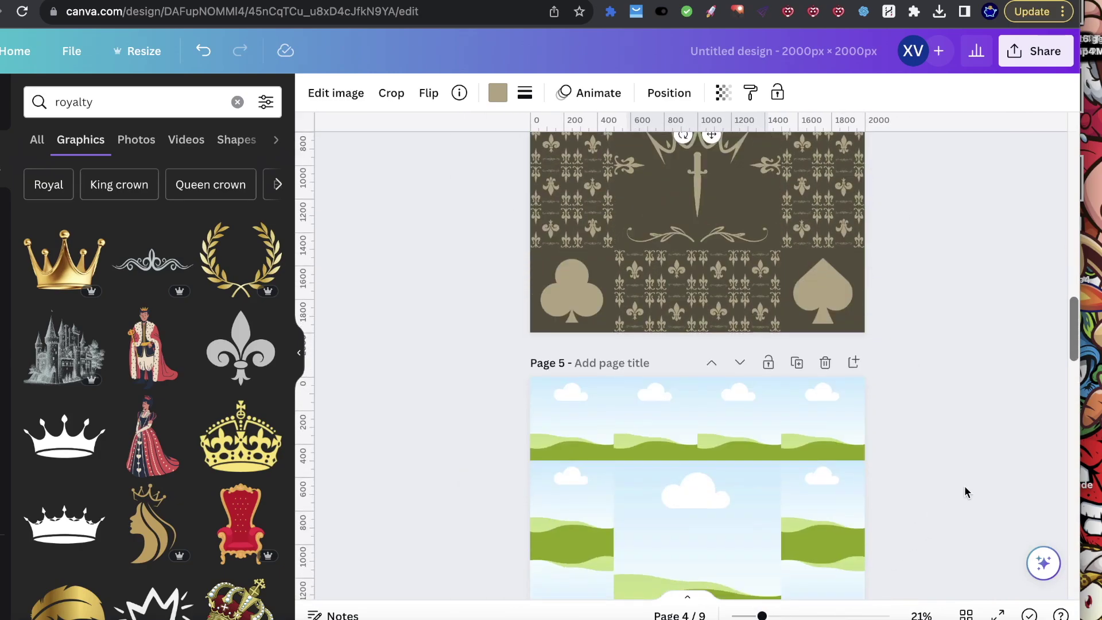
{"action": "left_click", "coordinate": [976, 393]}
{"action": "scroll", "coordinate": [697, 351], "scroll_direction": "up", "scroll_amount": 2}
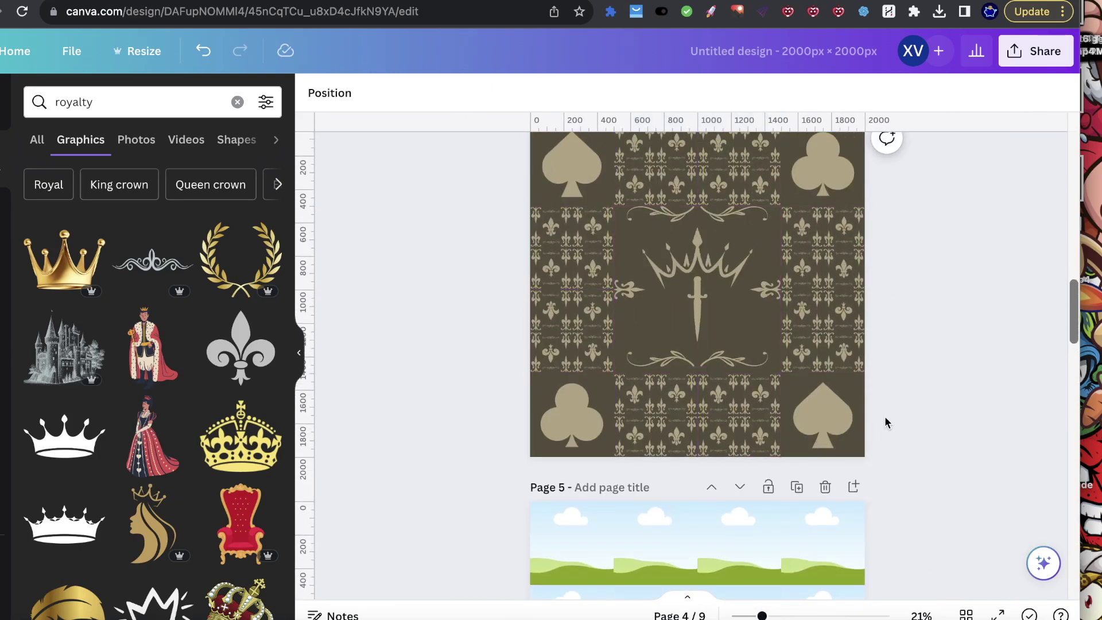
{"action": "scroll", "coordinate": [832, 379], "scroll_direction": "down", "scroll_amount": 1}
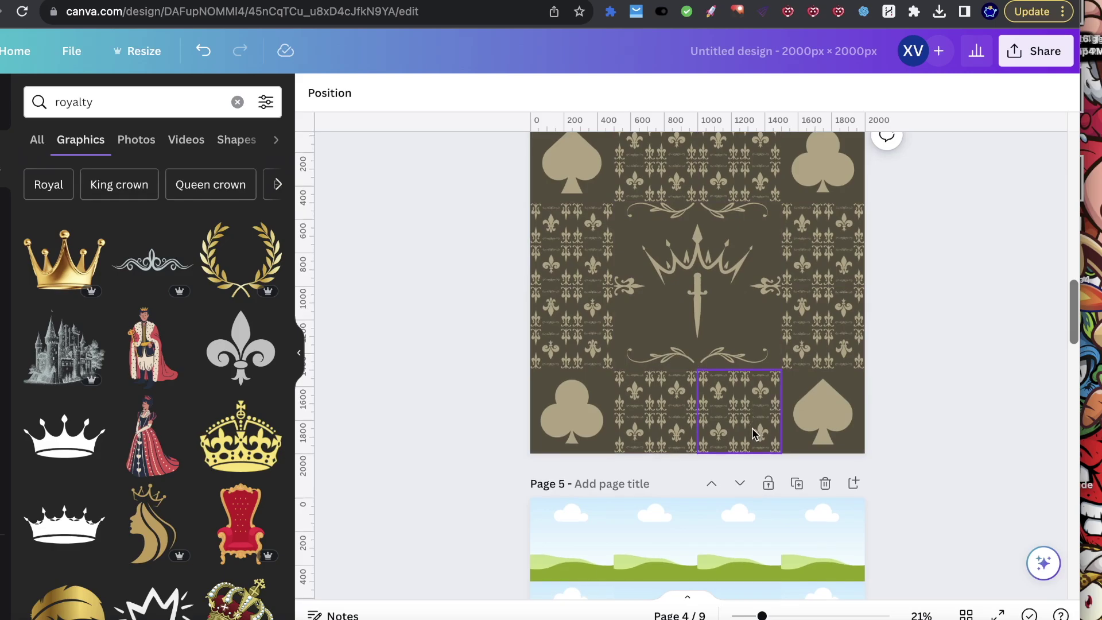
{"action": "scroll", "coordinate": [753, 431], "scroll_direction": "down", "scroll_amount": 12}
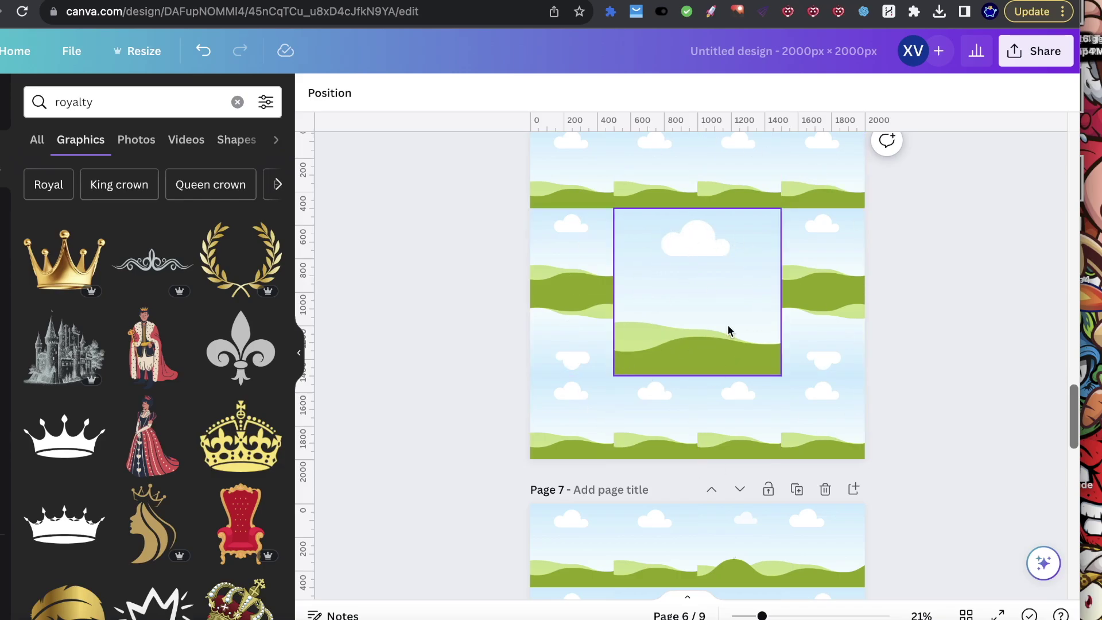
{"action": "scroll", "coordinate": [715, 335], "scroll_direction": "down", "scroll_amount": 10}
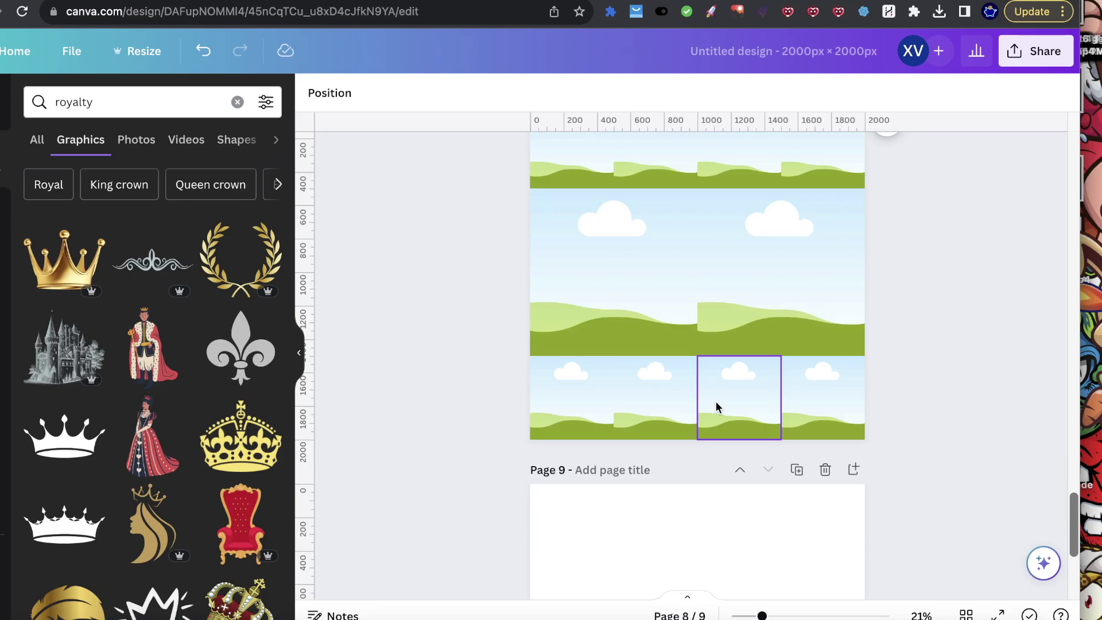
{"action": "scroll", "coordinate": [712, 404], "scroll_direction": "up", "scroll_amount": 1}
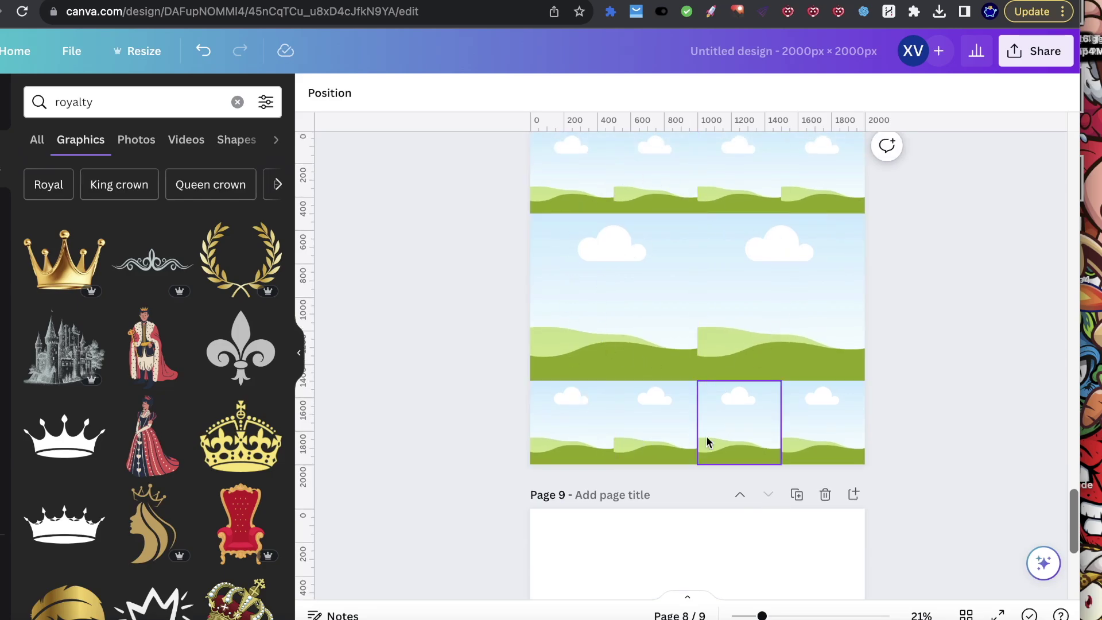
{"action": "scroll", "coordinate": [636, 283], "scroll_direction": "up", "scroll_amount": 4}
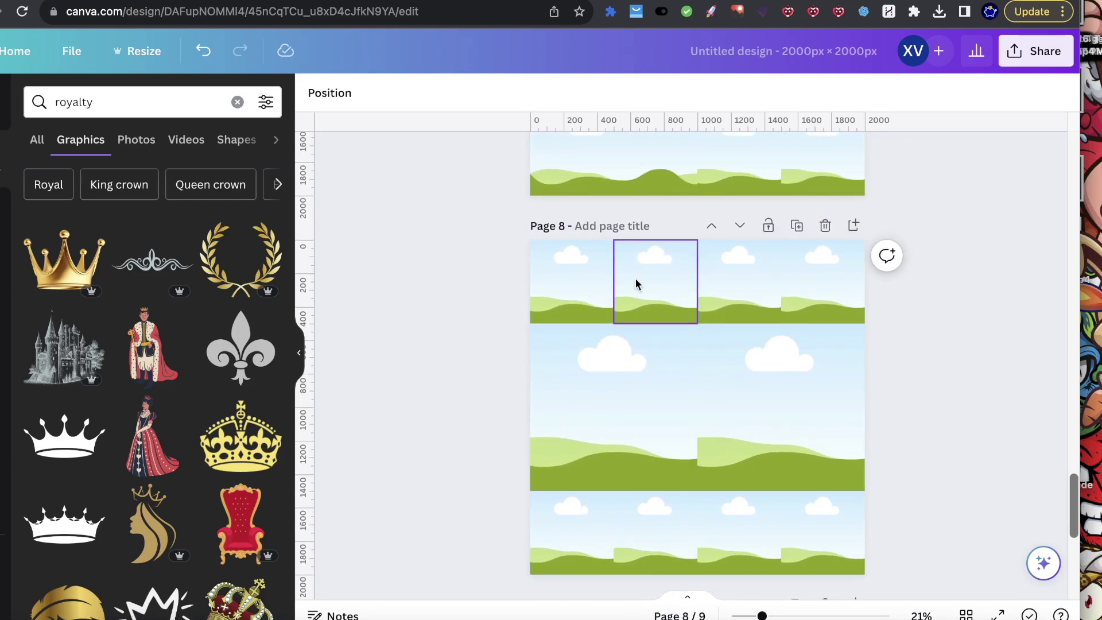
{"action": "scroll", "coordinate": [730, 414], "scroll_direction": "up", "scroll_amount": 15}
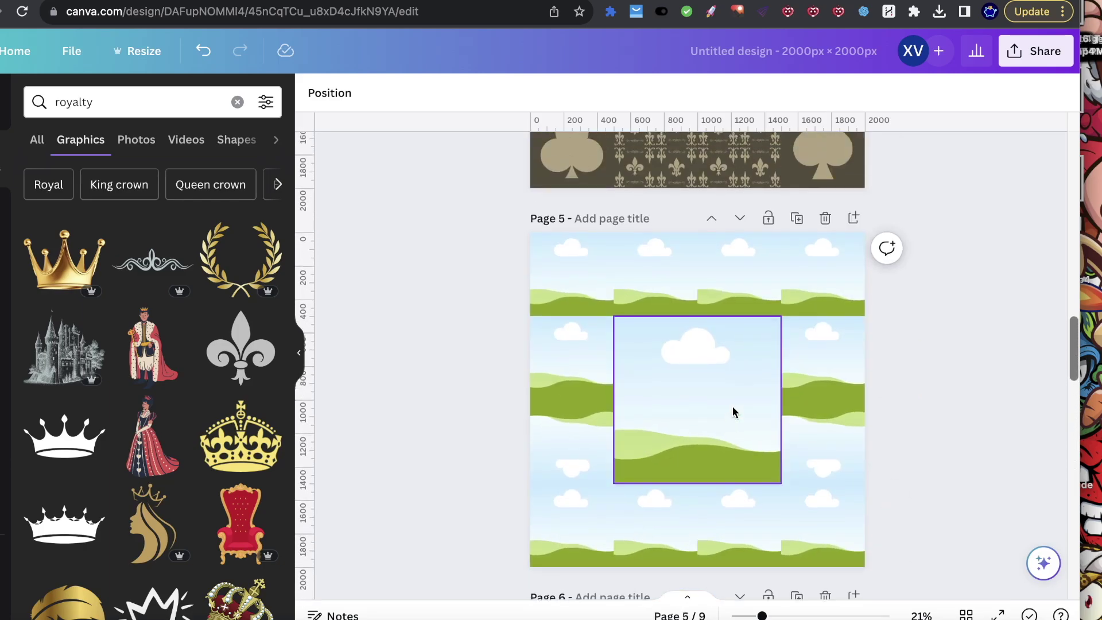
{"action": "scroll", "coordinate": [733, 405], "scroll_direction": "up", "scroll_amount": 15}
{"action": "scroll", "coordinate": [969, 192], "scroll_direction": "down", "scroll_amount": 4}
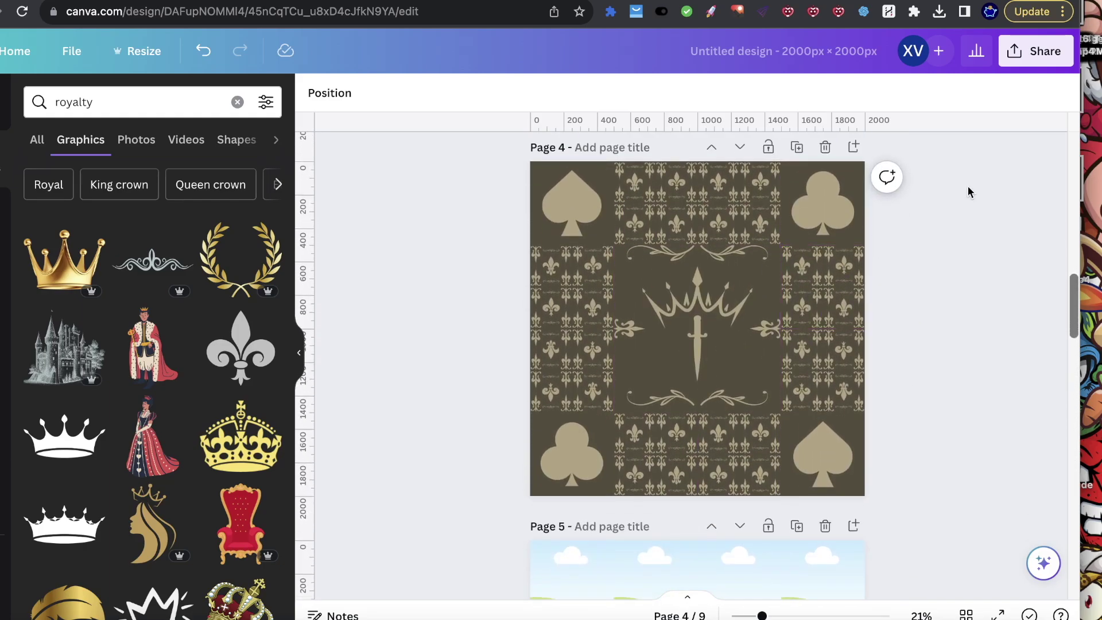
Download only page 4 as a PNG at size 2, giving 4,000 × 4,000 px.
{"action": "left_click", "coordinate": [1024, 57]}
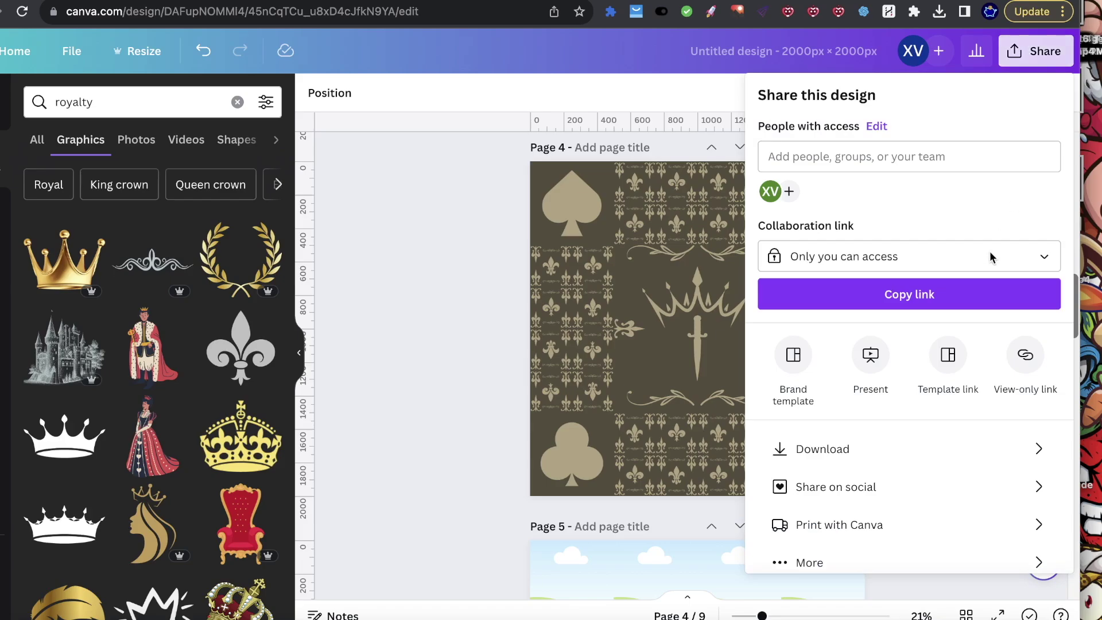
{"action": "left_click", "coordinate": [850, 454]}
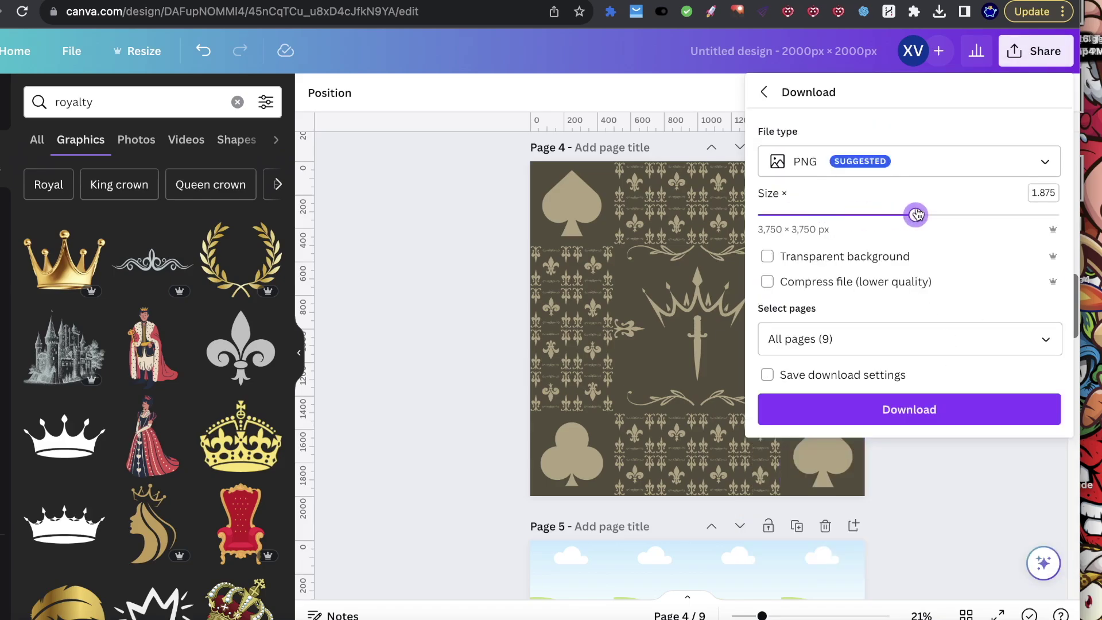
{"action": "left_click", "coordinate": [1048, 338]}
{"action": "left_click", "coordinate": [1047, 388]}
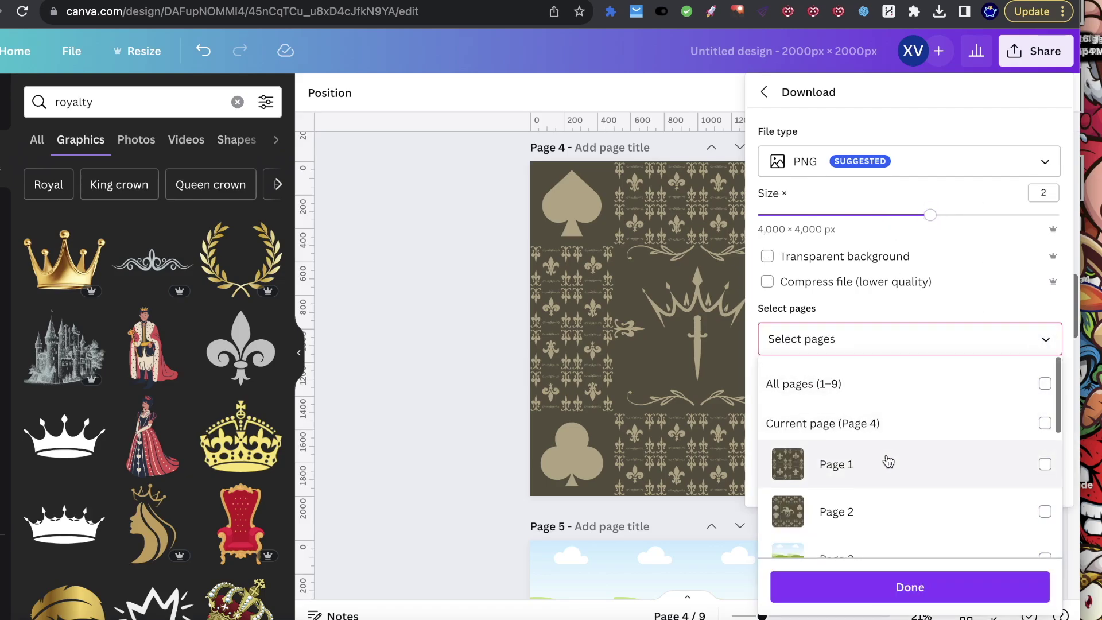
{"action": "scroll", "coordinate": [878, 468], "scroll_direction": "down", "scroll_amount": 2}
{"action": "left_click", "coordinate": [851, 516]}
{"action": "left_click", "coordinate": [860, 600]}
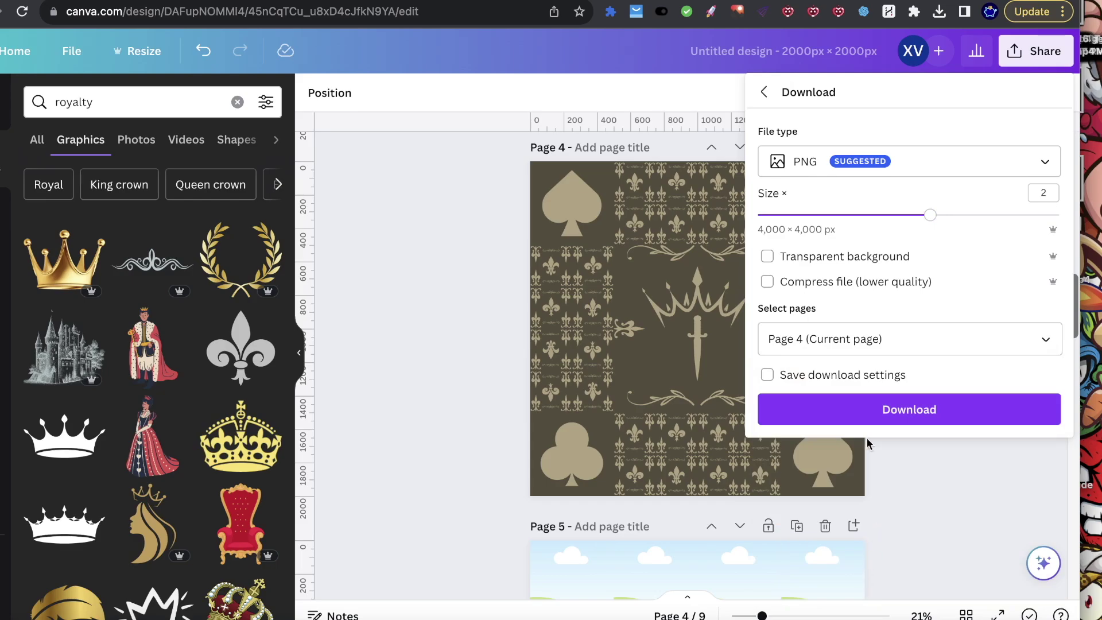
{"action": "left_click", "coordinate": [876, 419]}
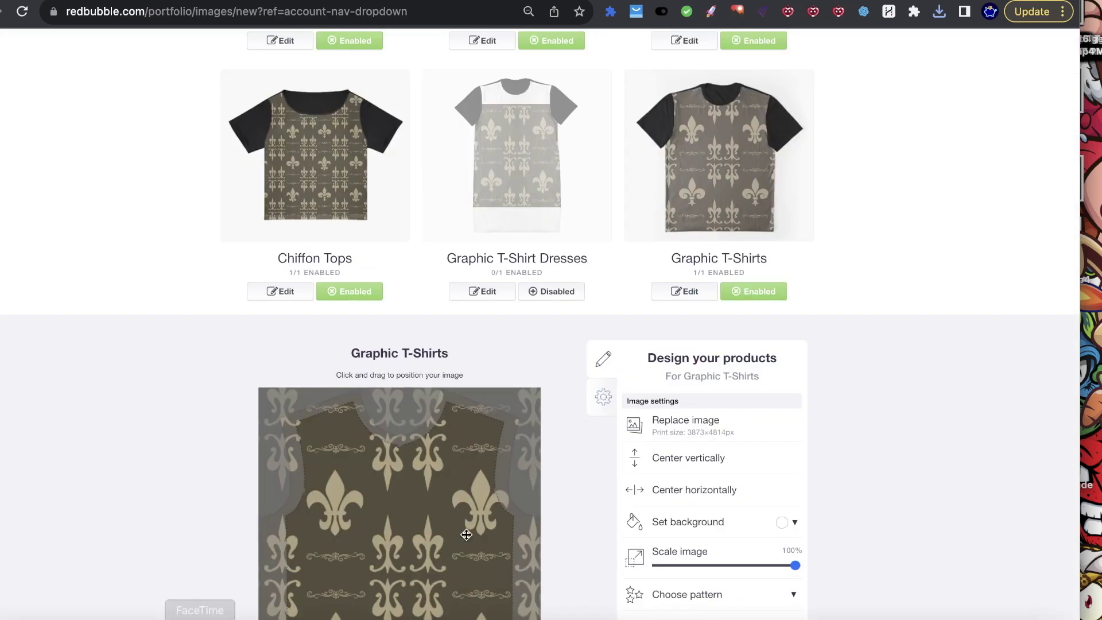
Switch to Redbubble, preview Untitled design (14).png from Downloads, and replace the work's current artwork with that file.
{"action": "scroll", "coordinate": [465, 529], "scroll_direction": "up", "scroll_amount": 20}
{"action": "left_click", "coordinate": [12, 617]}
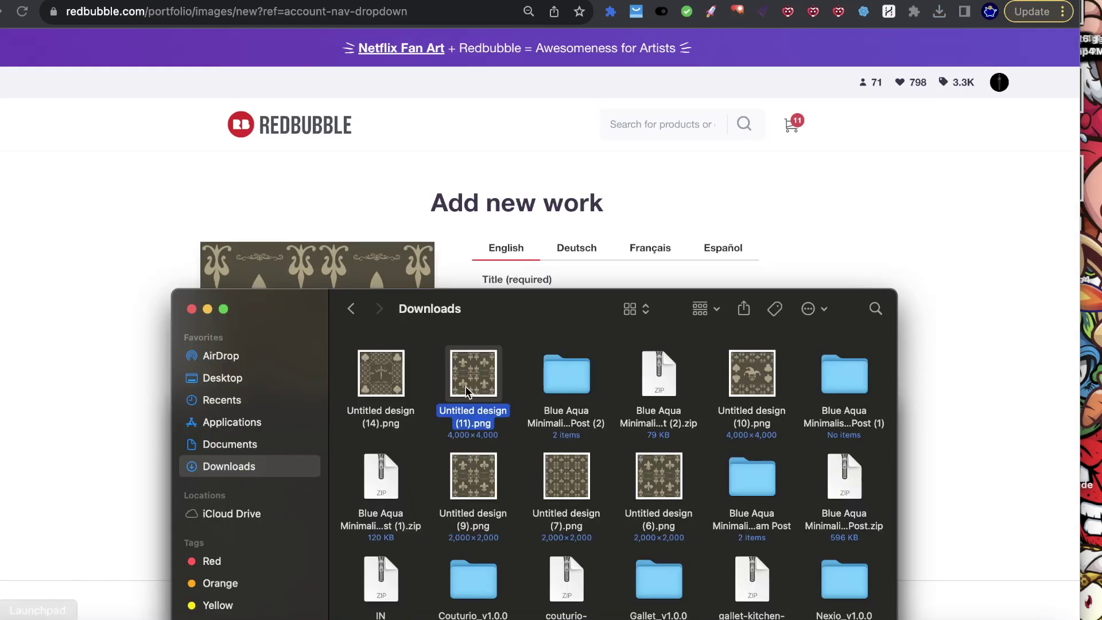
{"action": "left_click_drag", "start_coordinate": [432, 320], "coordinate": [606, 350]}
{"action": "double_click", "coordinate": [567, 420]}
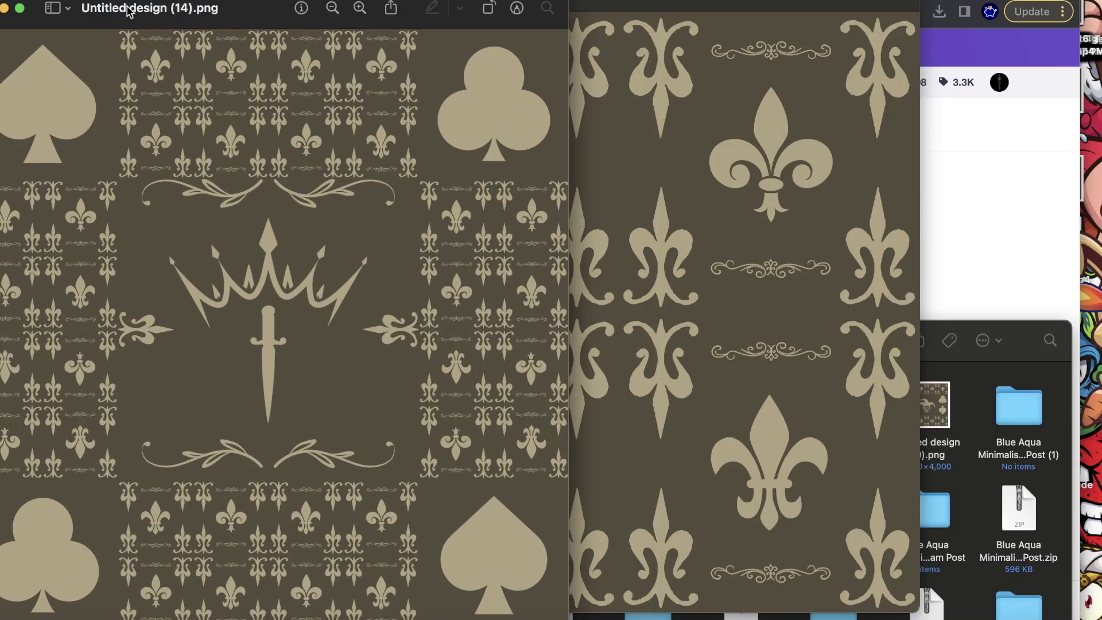
{"action": "left_click_drag", "start_coordinate": [129, 12], "coordinate": [535, 11]}
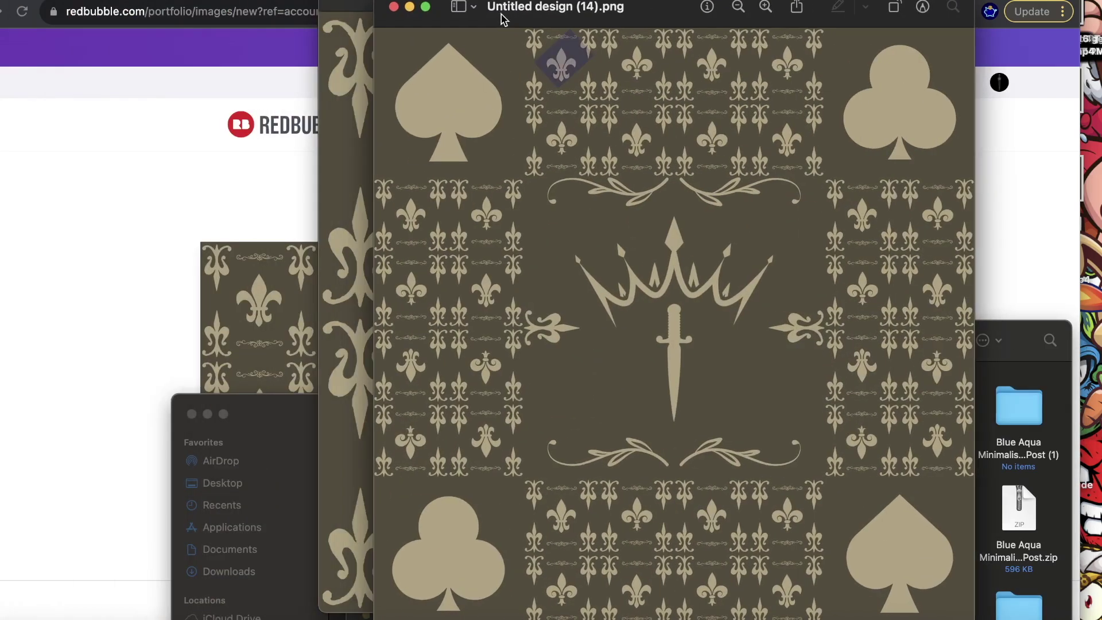
{"action": "key", "text": "super+w"}
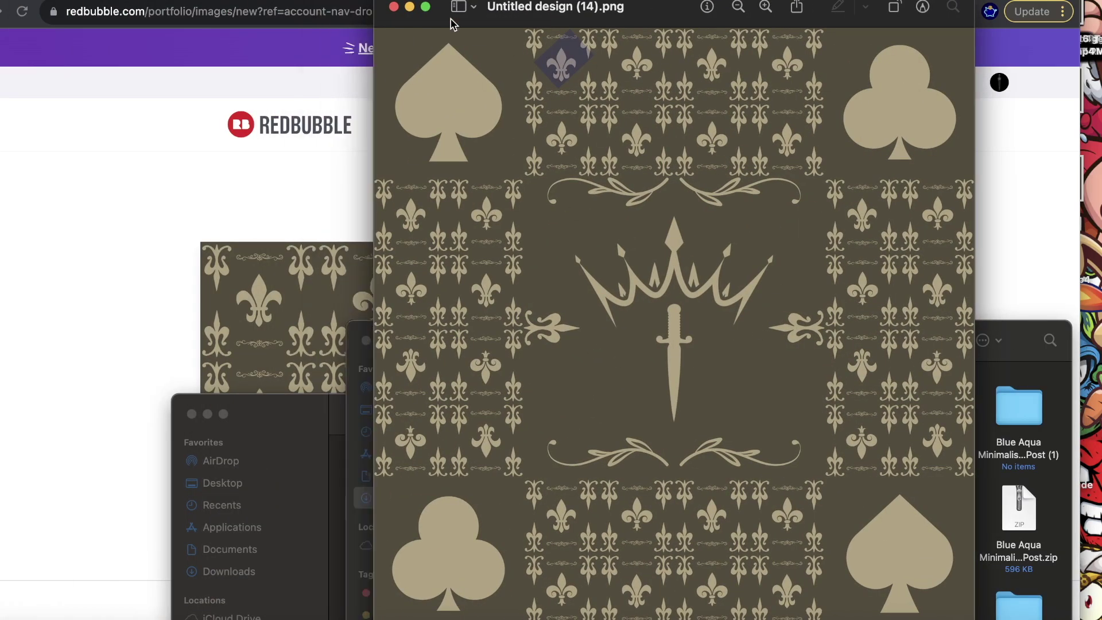
{"action": "left_click", "coordinate": [394, 7]}
{"action": "left_click_drag", "start_coordinate": [543, 428], "coordinate": [287, 353]}
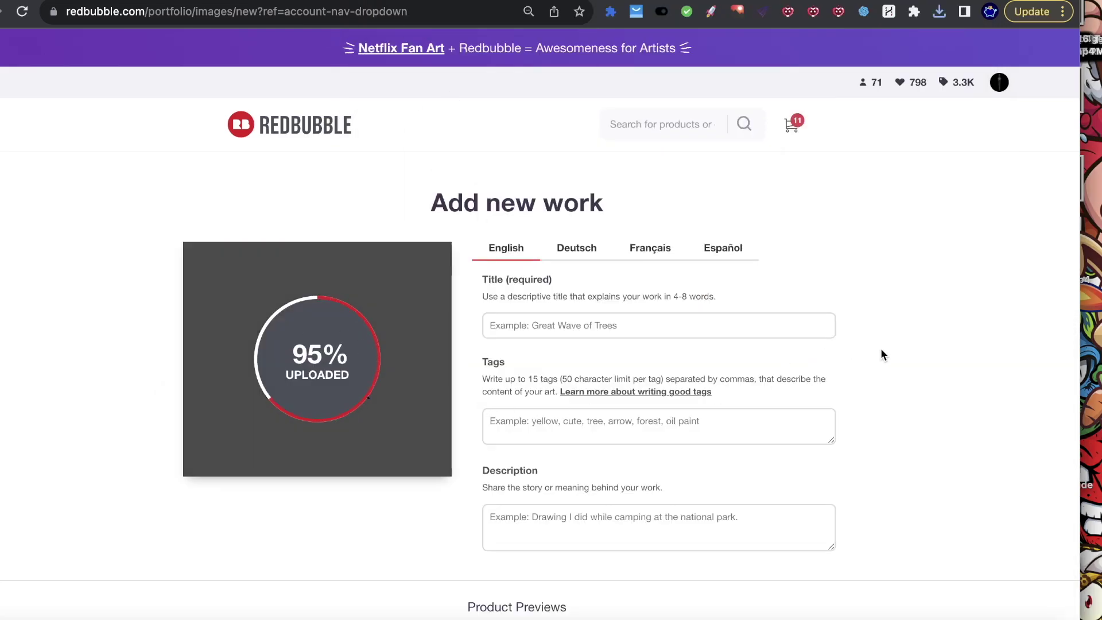
Enable the Graphic T-Shirts product for the newly uploaded crown-and-dagger artwork.
{"action": "scroll", "coordinate": [870, 359], "scroll_direction": "down", "scroll_amount": 1}
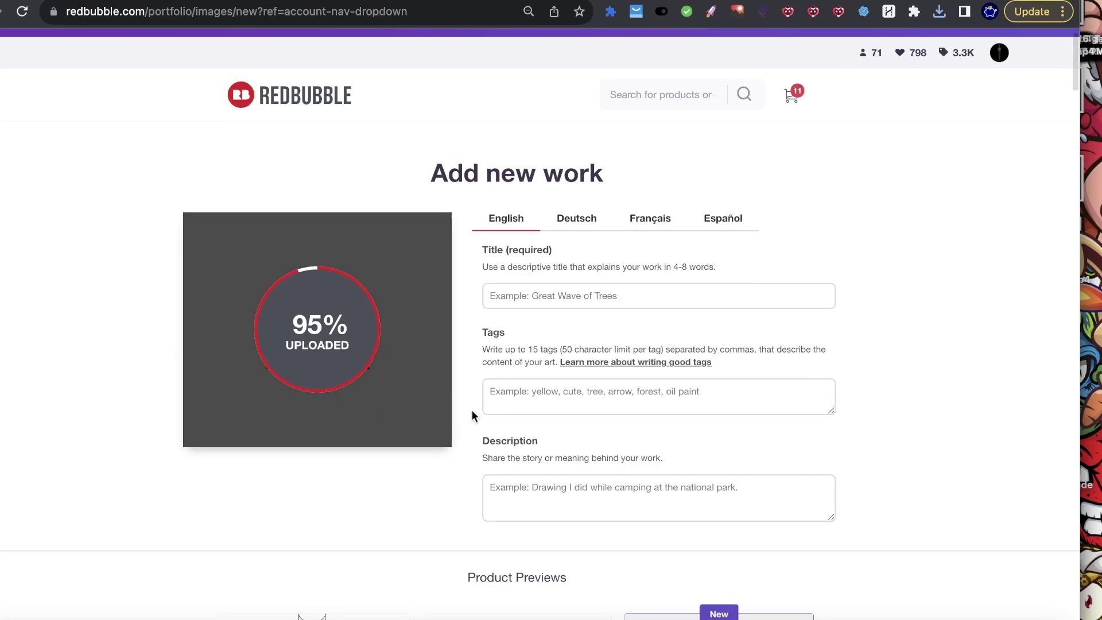
{"action": "scroll", "coordinate": [472, 416], "scroll_direction": "down", "scroll_amount": 5}
{"action": "scroll", "coordinate": [594, 435], "scroll_direction": "down", "scroll_amount": 15}
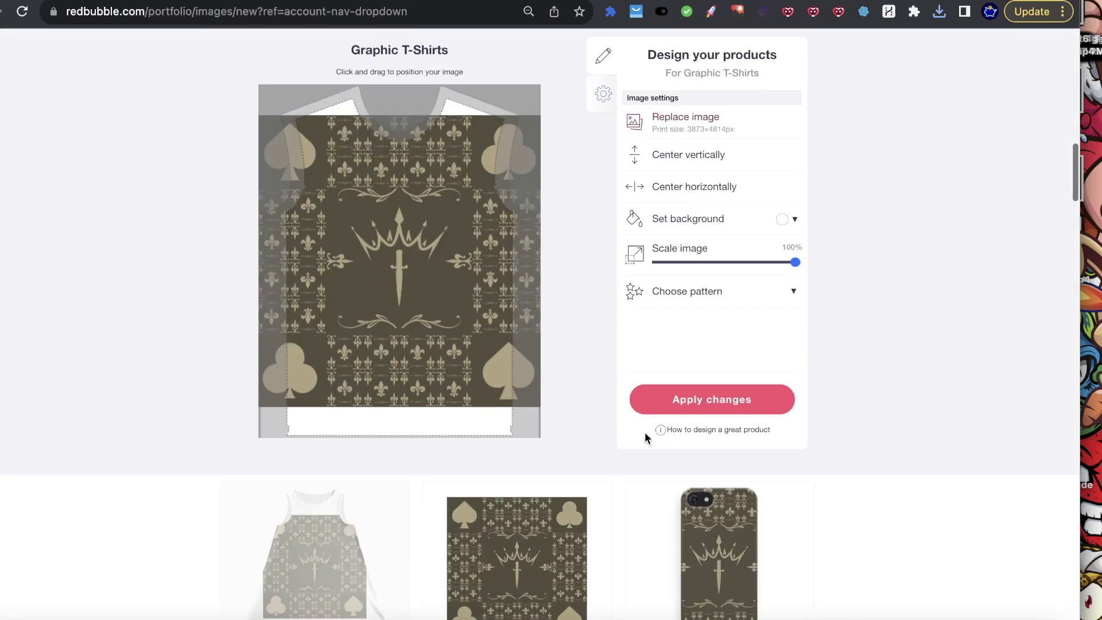
{"action": "scroll", "coordinate": [739, 451], "scroll_direction": "up", "scroll_amount": 6}
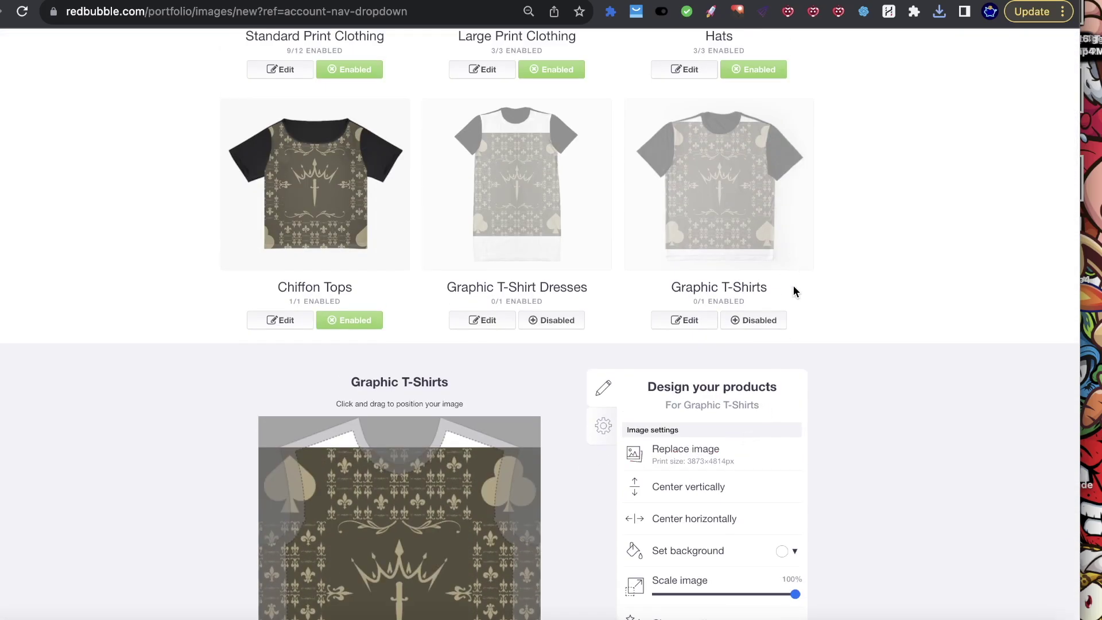
{"action": "left_click", "coordinate": [728, 326]}
Try the regular grid on the Graphic T-Shirts artwork, and switch its pattern to the offset grid.
{"action": "scroll", "coordinate": [765, 529], "scroll_direction": "down", "scroll_amount": 2}
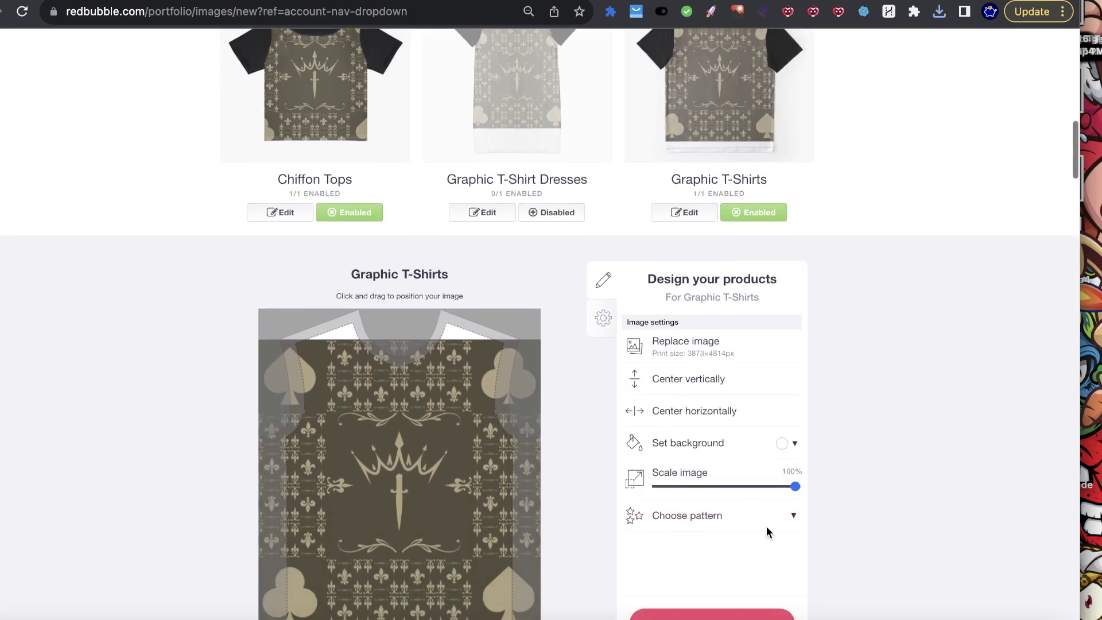
{"action": "left_click", "coordinate": [738, 524]}
{"action": "left_click", "coordinate": [775, 542]}
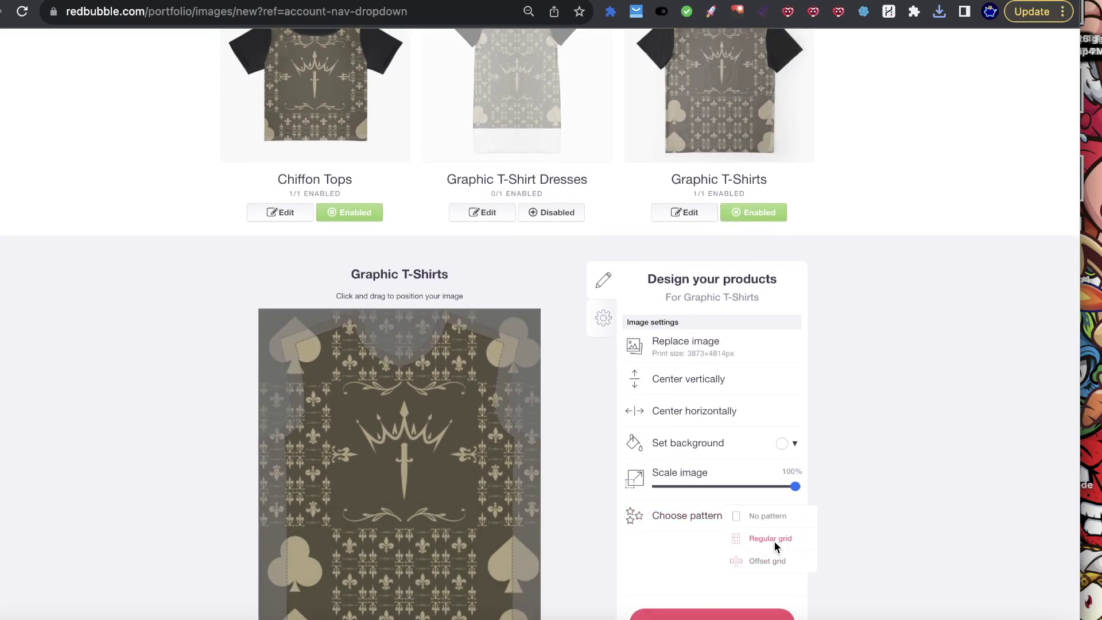
{"action": "scroll", "coordinate": [727, 395], "scroll_direction": "up", "scroll_amount": 1}
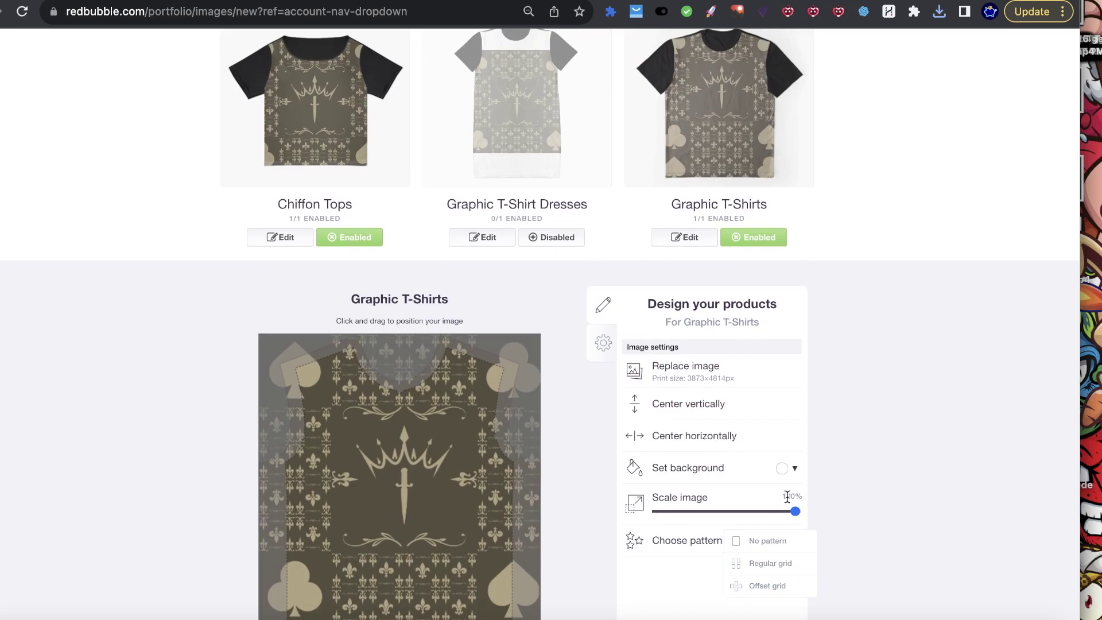
{"action": "left_click", "coordinate": [755, 585]}
{"action": "scroll", "coordinate": [365, 486], "scroll_direction": "down", "scroll_amount": 4}
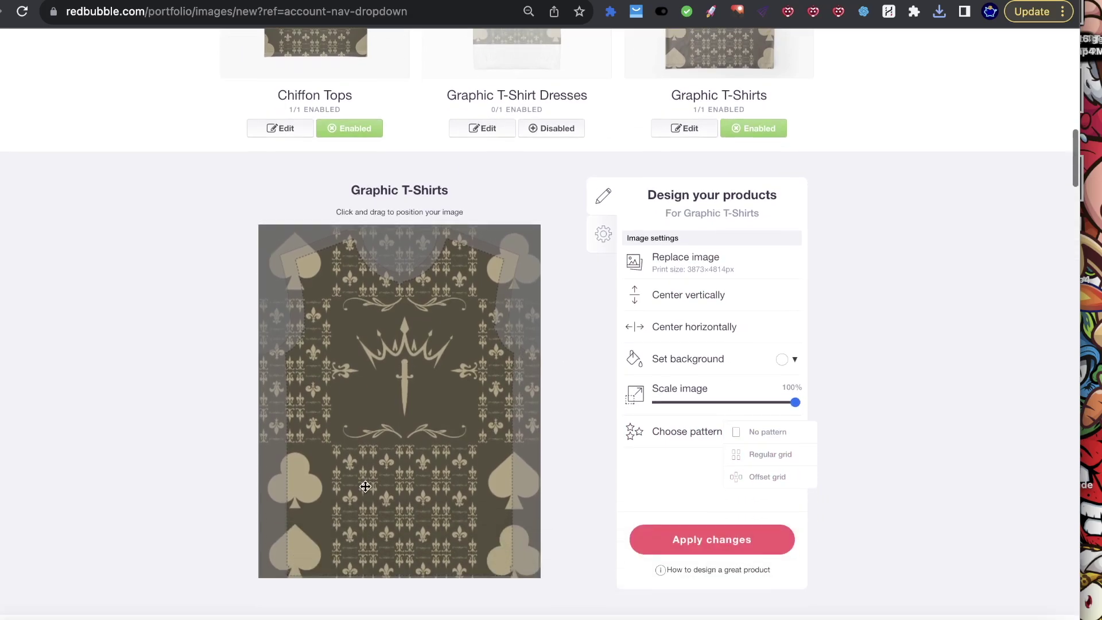
Scale the shirt artwork to 80%, keep the offset grid, and position the crown-and-dagger emblem near the chest's centre.
{"action": "left_click_drag", "start_coordinate": [739, 403], "coordinate": [767, 403]}
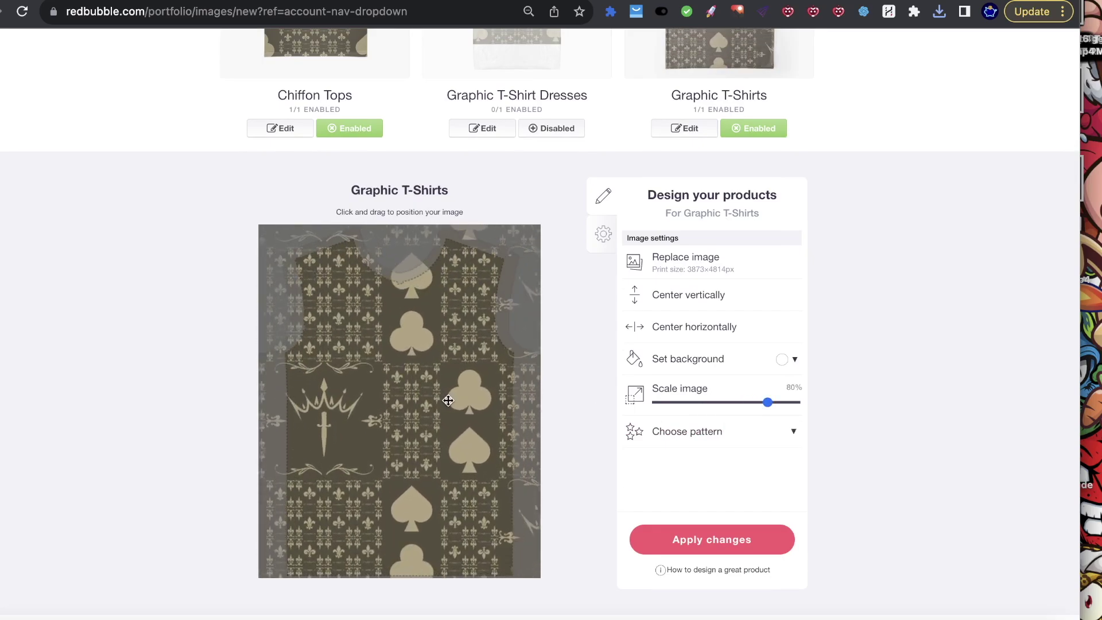
{"action": "left_click", "coordinate": [764, 431]}
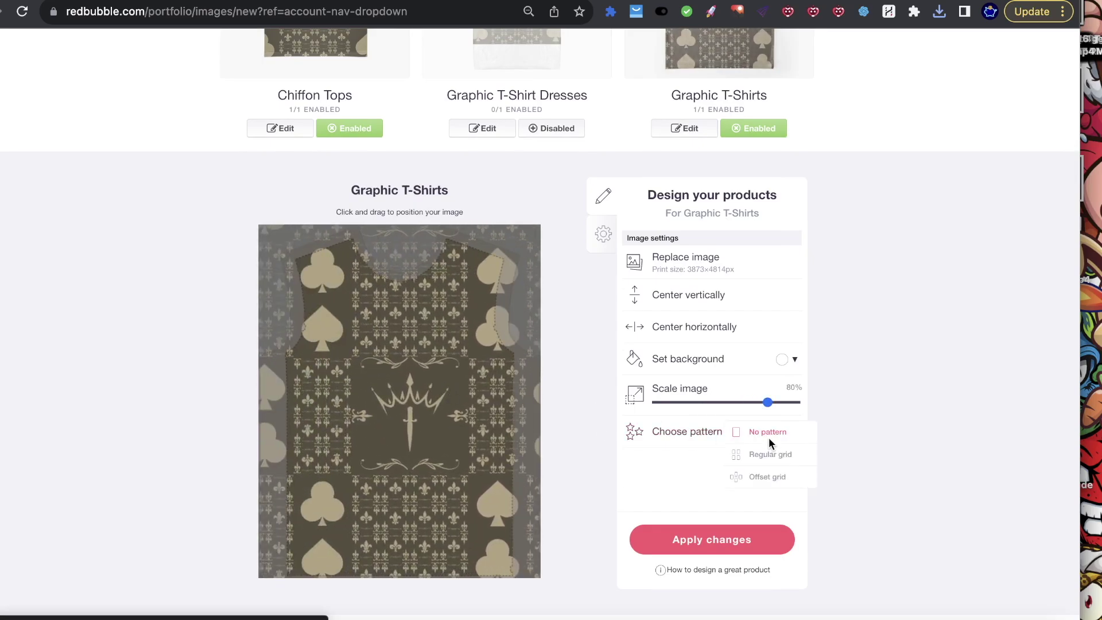
{"action": "left_click", "coordinate": [790, 479]}
{"action": "left_click_drag", "start_coordinate": [454, 414], "coordinate": [467, 445]}
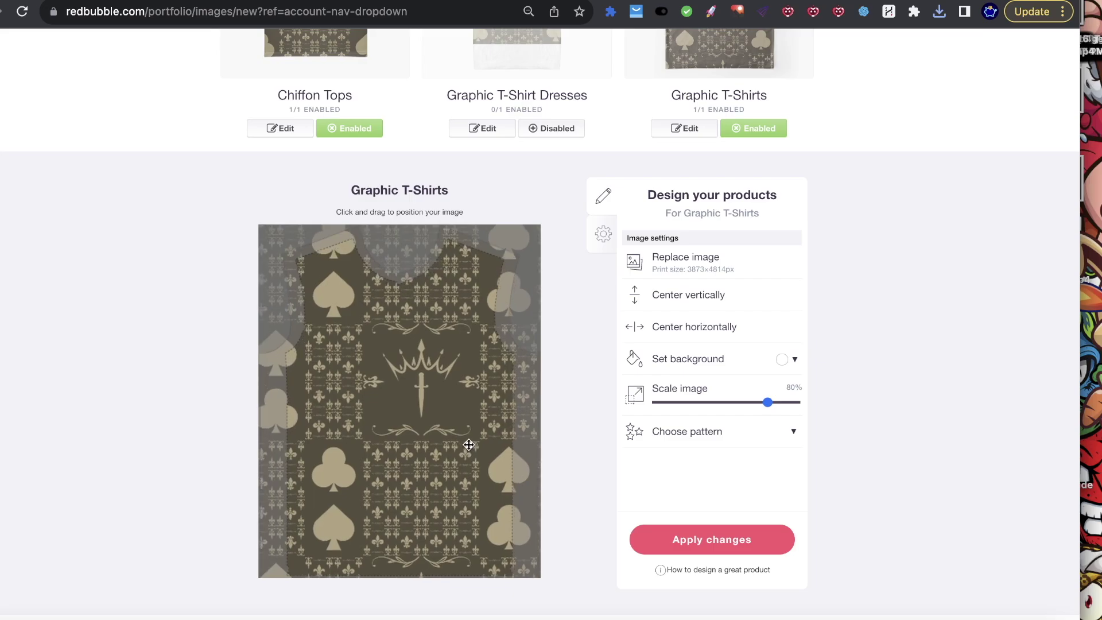
Try the Graphic T-Shirts artwork at 95% scale, with the crown-and-dagger emblem repositioned on the chest.
{"action": "left_click_drag", "start_coordinate": [769, 406], "coordinate": [788, 403]}
{"action": "left_click_drag", "start_coordinate": [459, 428], "coordinate": [371, 431]}
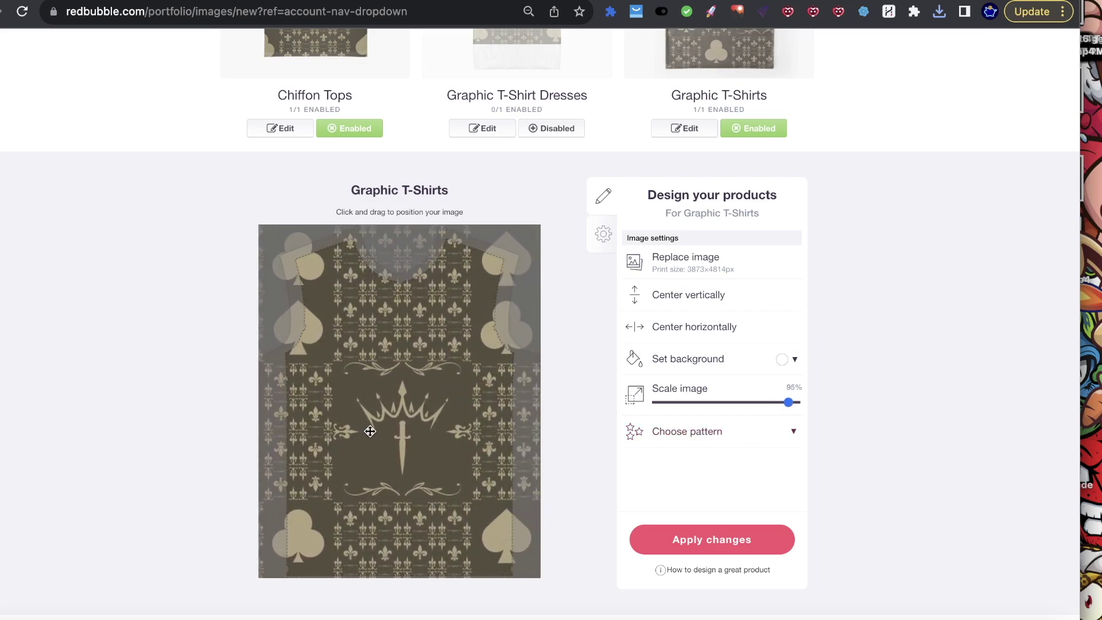
{"action": "scroll", "coordinate": [852, 427], "scroll_direction": "up", "scroll_amount": 5}
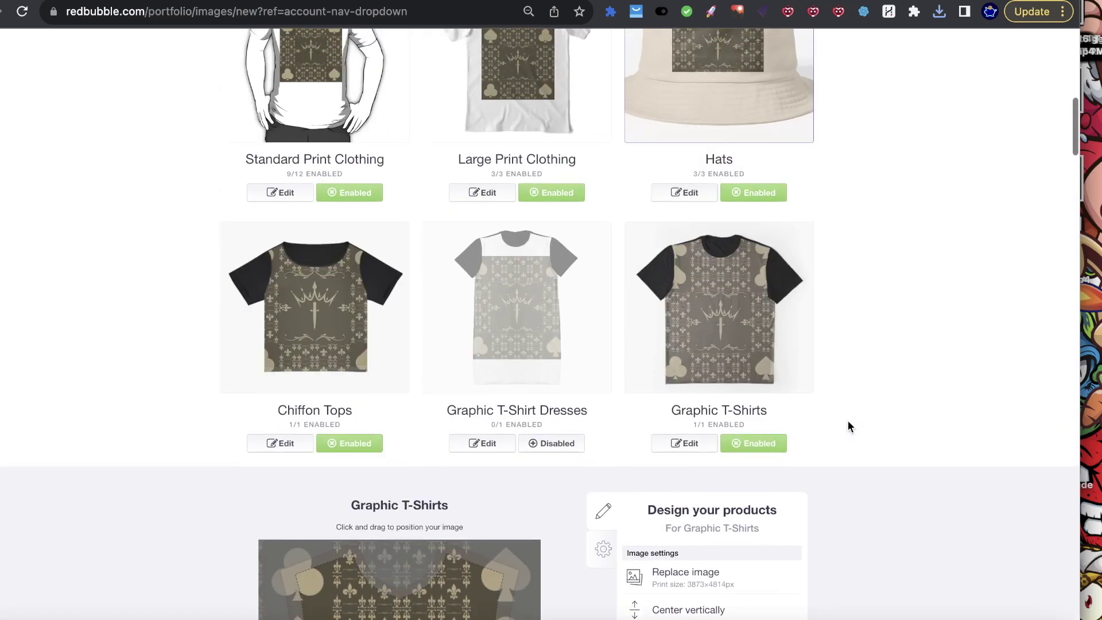
{"action": "scroll", "coordinate": [693, 310], "scroll_direction": "down", "scroll_amount": 5}
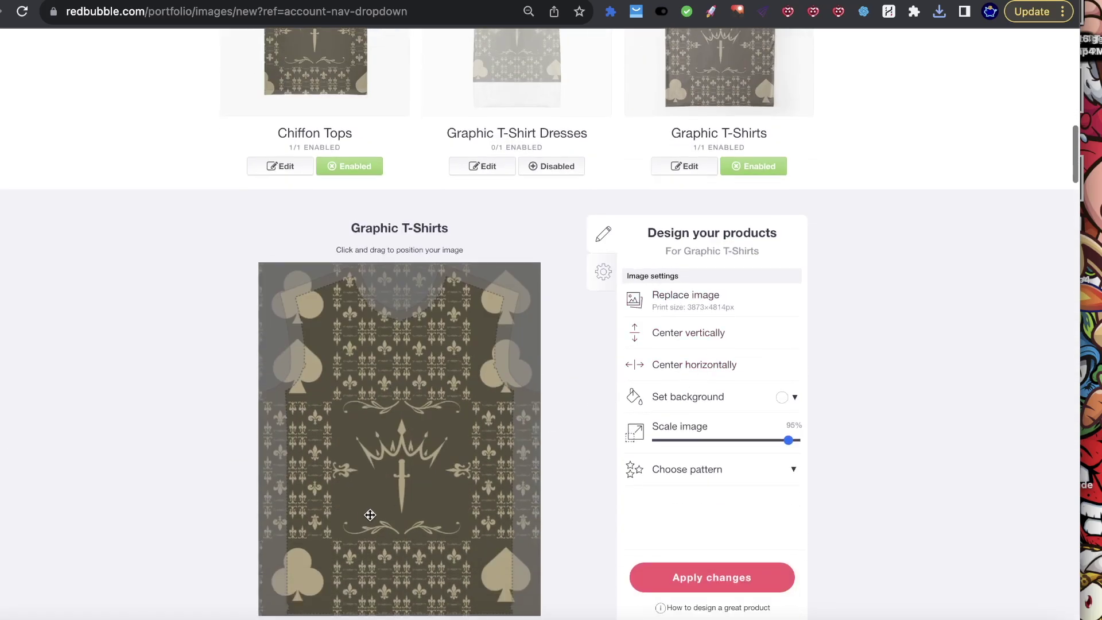
{"action": "left_click_drag", "start_coordinate": [389, 467], "coordinate": [398, 443]}
{"action": "scroll", "coordinate": [642, 407], "scroll_direction": "up", "scroll_amount": 5}
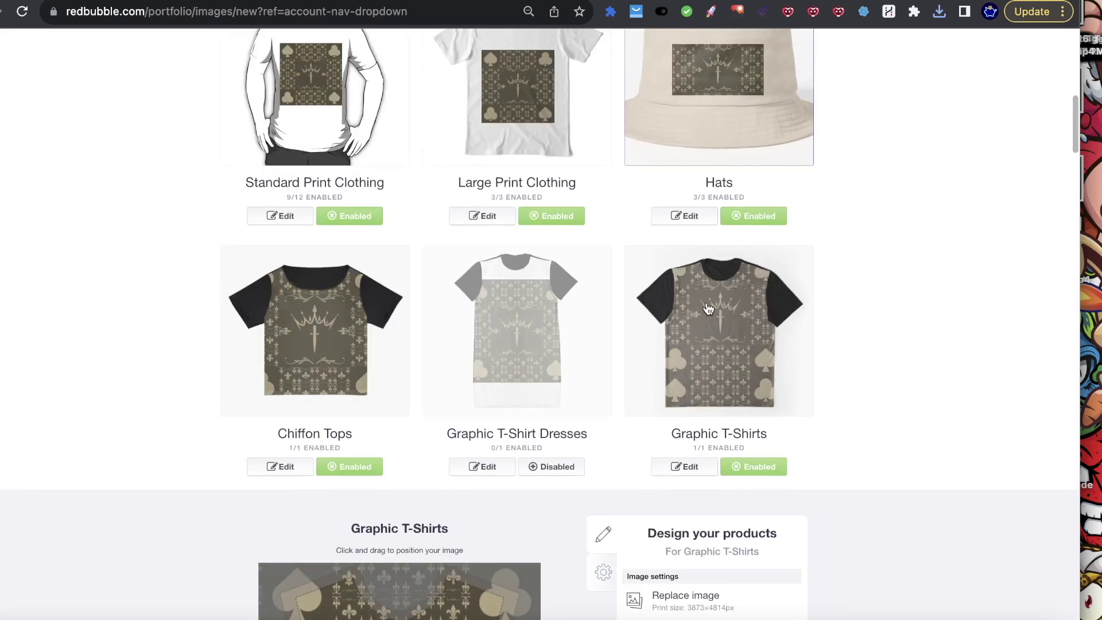
{"action": "scroll", "coordinate": [665, 516], "scroll_direction": "down", "scroll_amount": 1}
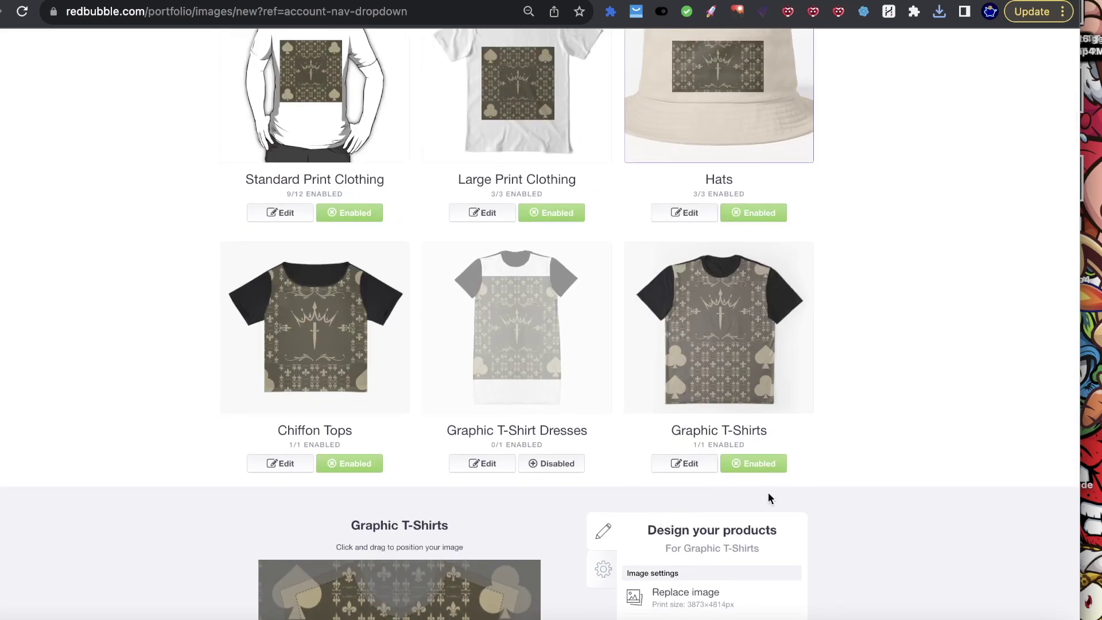
Scale the Graphic T-Shirts artwork down to 49% and check the smaller repeat on the shirt preview.
{"action": "scroll", "coordinate": [770, 498], "scroll_direction": "down", "scroll_amount": 2}
{"action": "left_click_drag", "start_coordinate": [789, 609], "coordinate": [725, 610]}
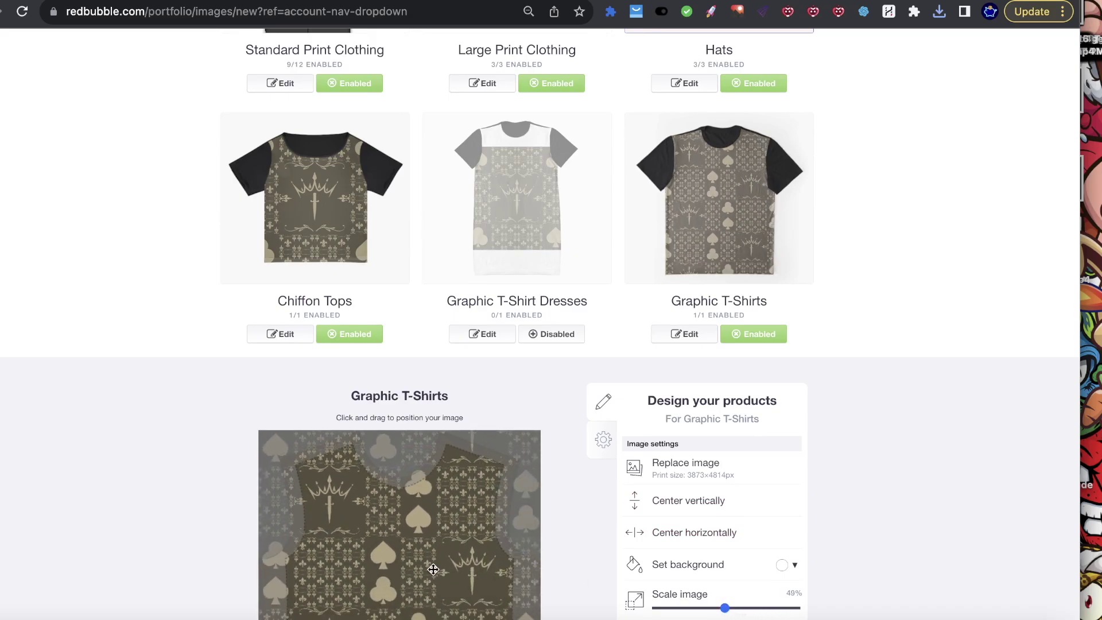
{"action": "scroll", "coordinate": [755, 345], "scroll_direction": "down", "scroll_amount": 4}
{"action": "scroll", "coordinate": [674, 307], "scroll_direction": "up", "scroll_amount": 5}
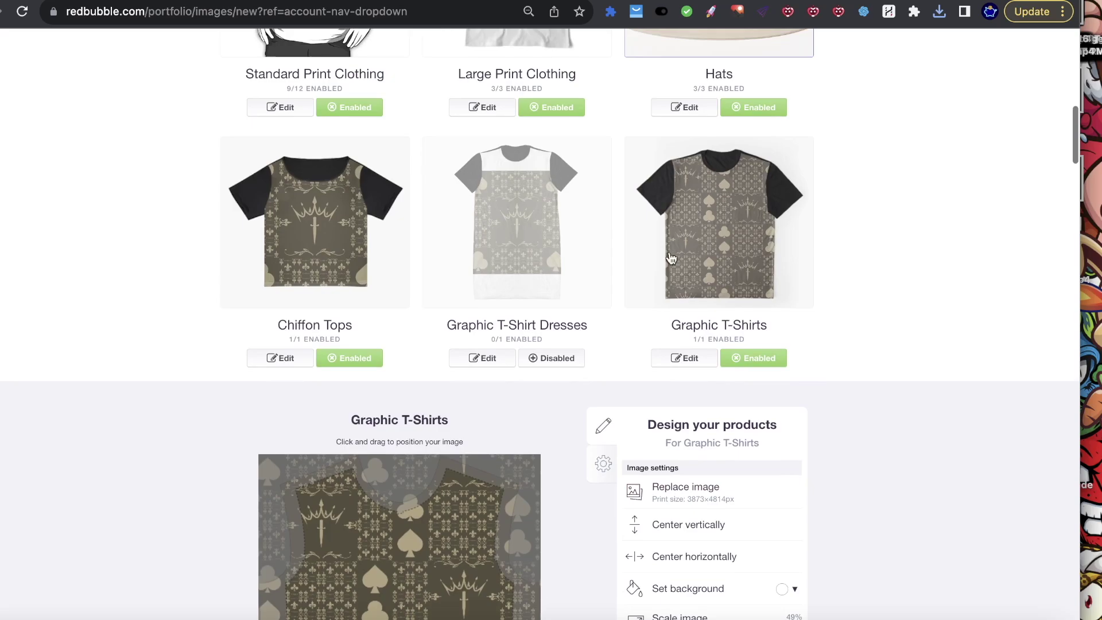
{"action": "scroll", "coordinate": [565, 421], "scroll_direction": "down", "scroll_amount": 2}
{"action": "scroll", "coordinate": [726, 462], "scroll_direction": "down", "scroll_amount": 8}
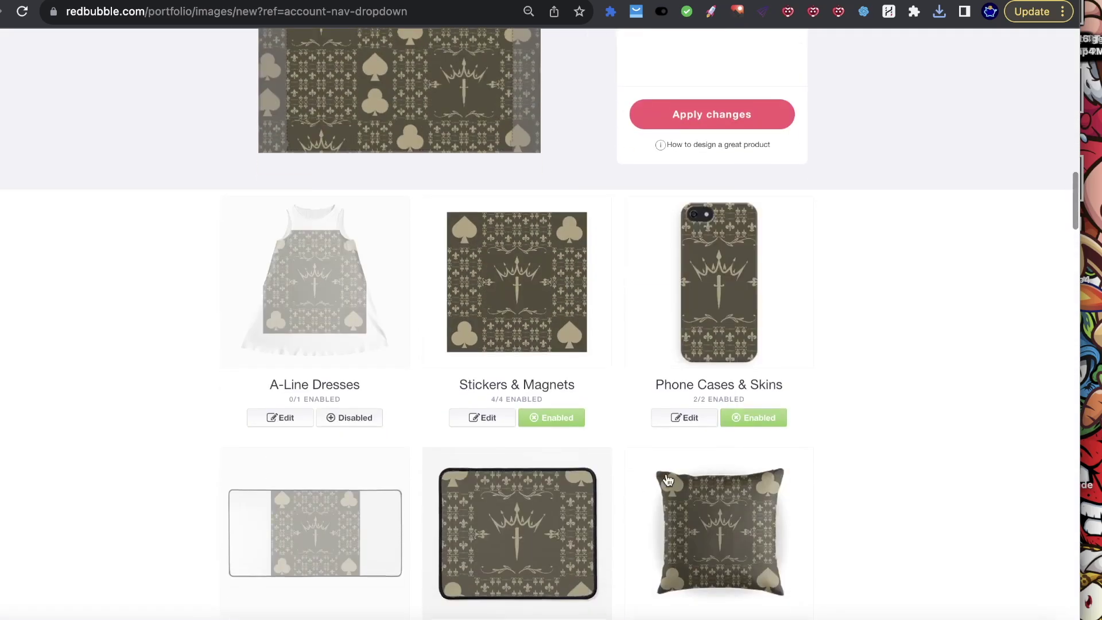
Open the Phone Cases & Skins artwork for editing and review its placement on the product.
{"action": "left_click", "coordinate": [687, 417]}
{"action": "scroll", "coordinate": [575, 430], "scroll_direction": "down", "scroll_amount": 8}
{"action": "scroll", "coordinate": [513, 363], "scroll_direction": "up", "scroll_amount": 1}
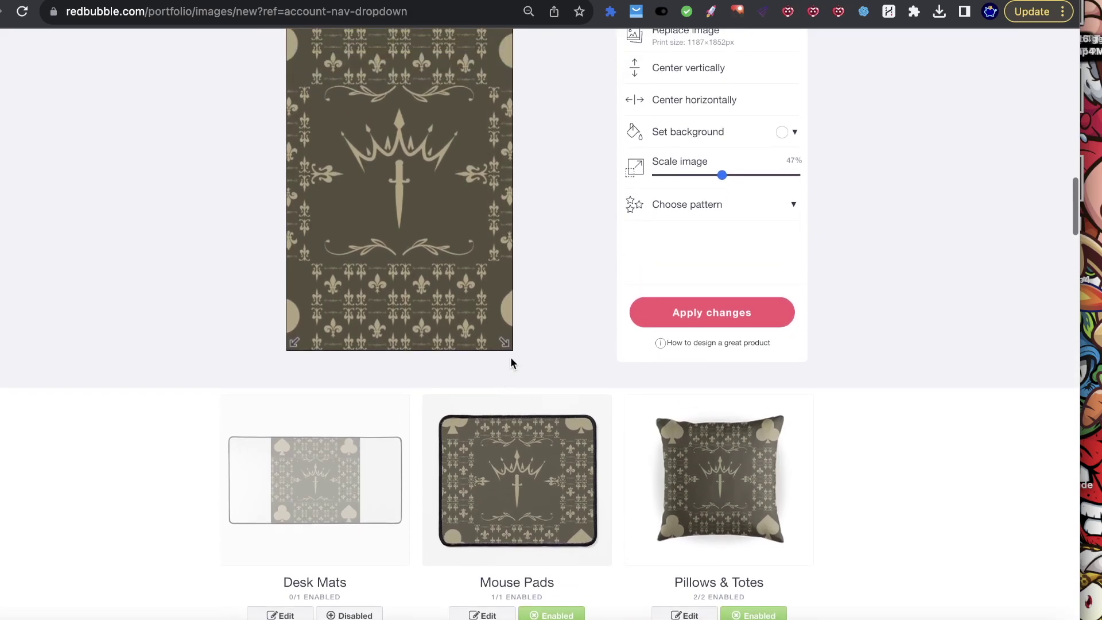
{"action": "scroll", "coordinate": [511, 363], "scroll_direction": "up", "scroll_amount": 2}
{"action": "scroll", "coordinate": [697, 298], "scroll_direction": "up", "scroll_amount": 4}
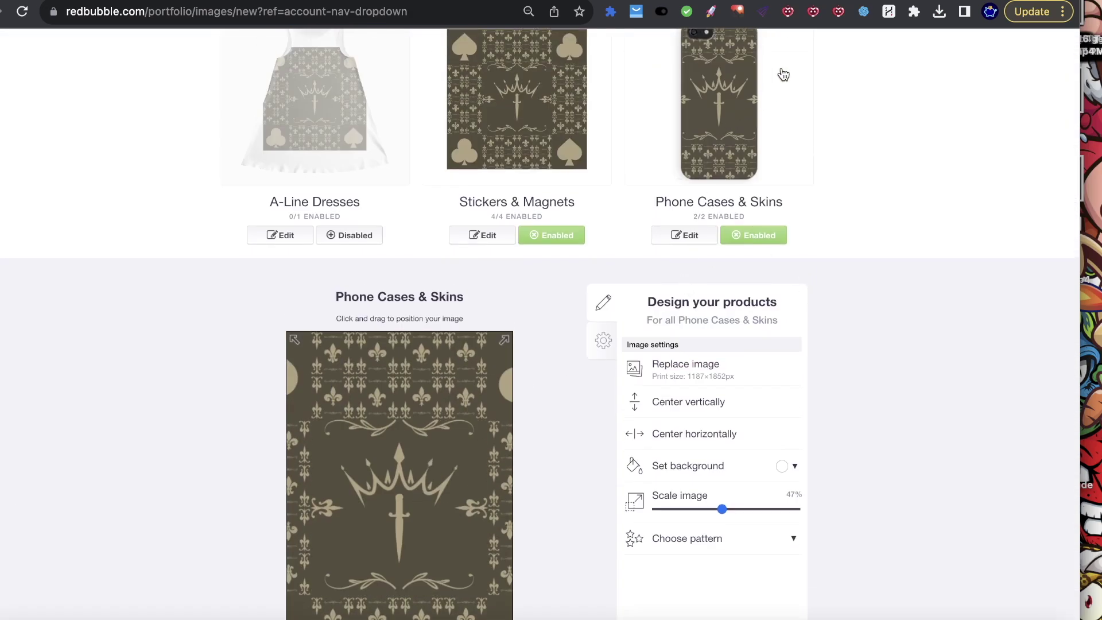
Switch to the Canva patchwork design and fill page 8's first three bottom-row frames with the two uploaded fleur-de-lis tiles, alternating them.
{"action": "key", "text": "ctrl+Tab"}
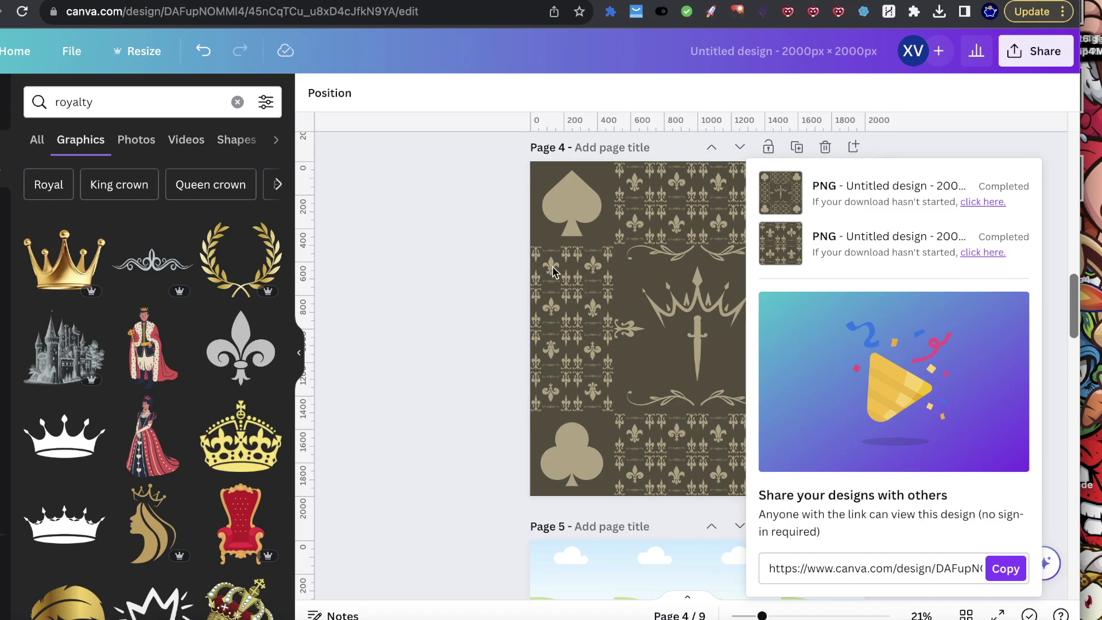
{"action": "left_click", "coordinate": [425, 303]}
{"action": "scroll", "coordinate": [731, 305], "scroll_direction": "down", "scroll_amount": 15}
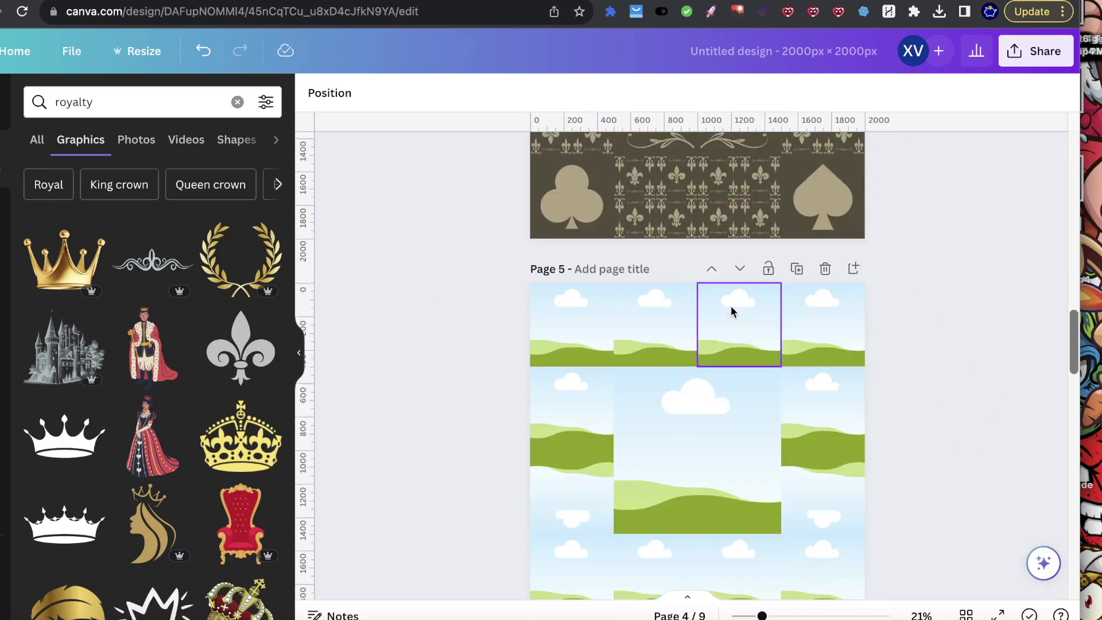
{"action": "scroll", "coordinate": [664, 429], "scroll_direction": "down", "scroll_amount": 10}
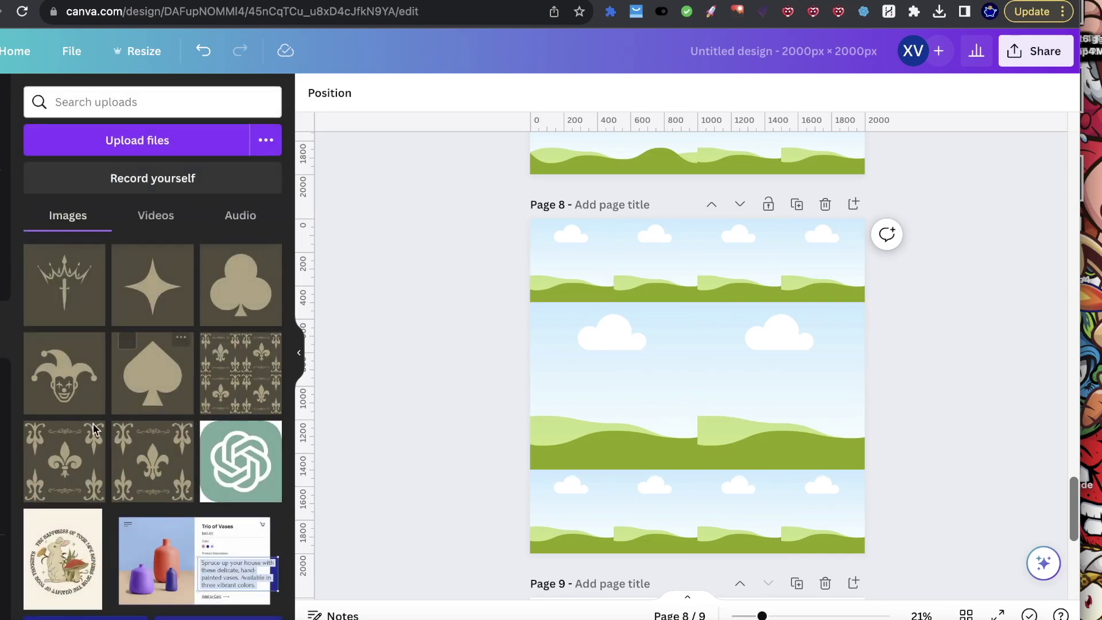
{"action": "left_click_drag", "start_coordinate": [149, 476], "coordinate": [572, 511]}
{"action": "left_click_drag", "start_coordinate": [153, 463], "coordinate": [740, 513]}
{"action": "left_click_drag", "start_coordinate": [64, 465], "coordinate": [646, 501]}
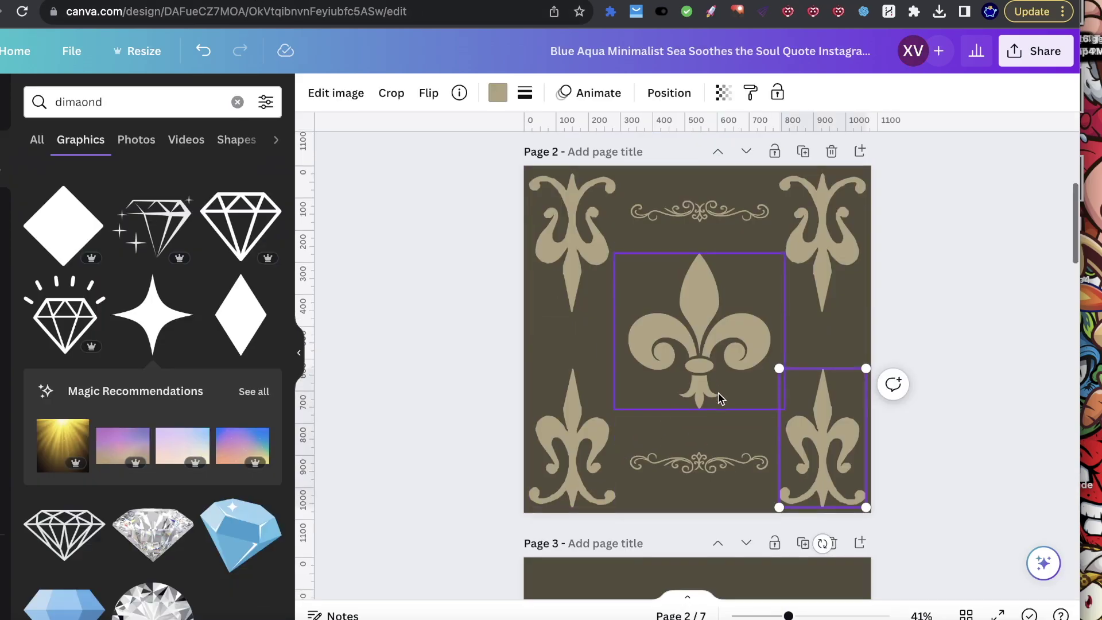
Compare the fleur-de-lis tiles in the source Canva design, and fill the last bottom-row frame of page 8's patchwork with a fleur-de-lis tile.
{"action": "scroll", "coordinate": [719, 394], "scroll_direction": "down", "scroll_amount": 5}
{"action": "scroll", "coordinate": [719, 394], "scroll_direction": "up", "scroll_amount": 10}
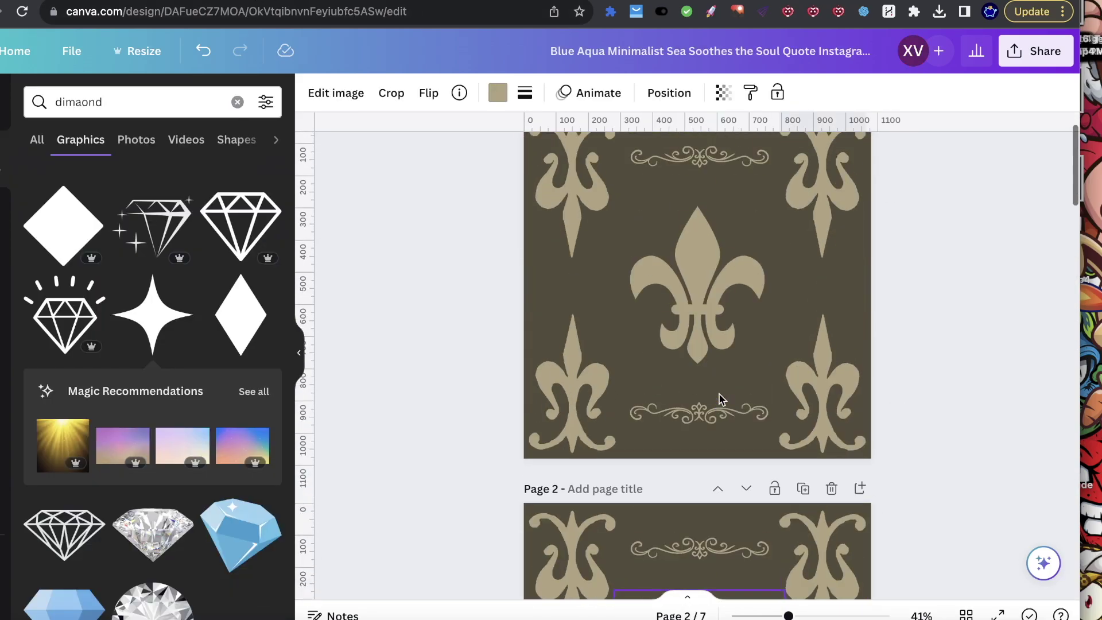
{"action": "scroll", "coordinate": [720, 396], "scroll_direction": "down", "scroll_amount": 5}
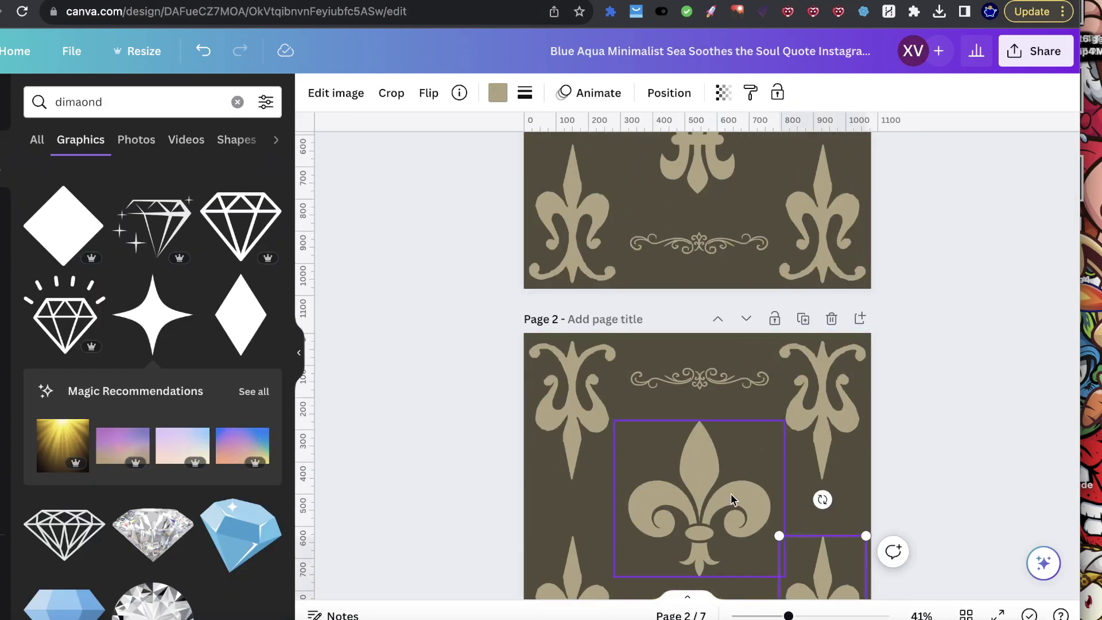
{"action": "scroll", "coordinate": [722, 465], "scroll_direction": "up", "scroll_amount": 4}
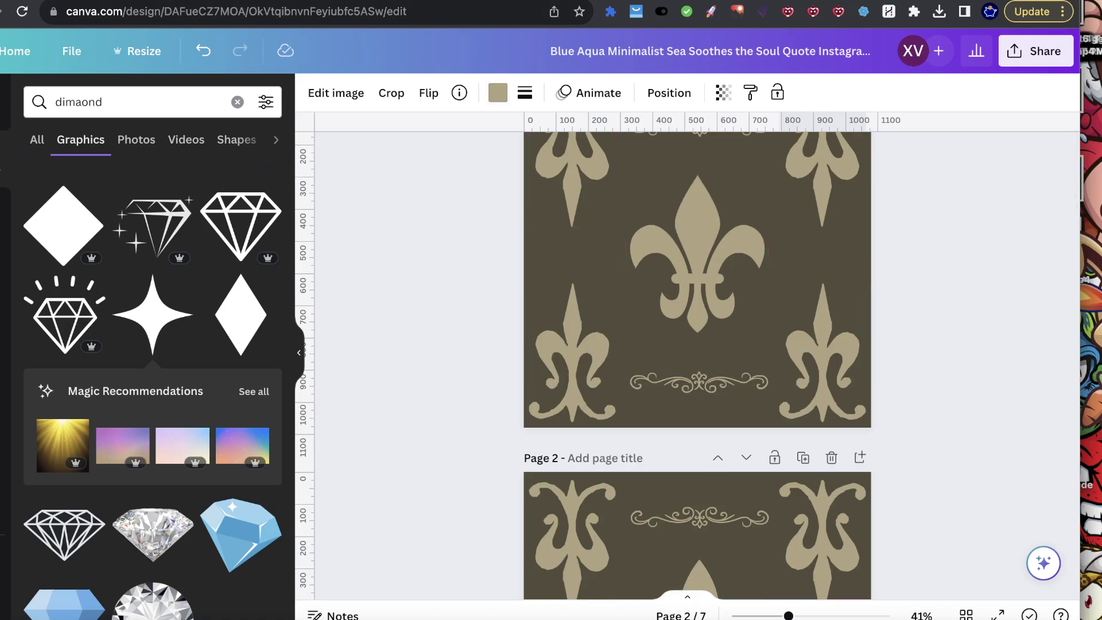
{"action": "left_click", "coordinate": [344, 2]}
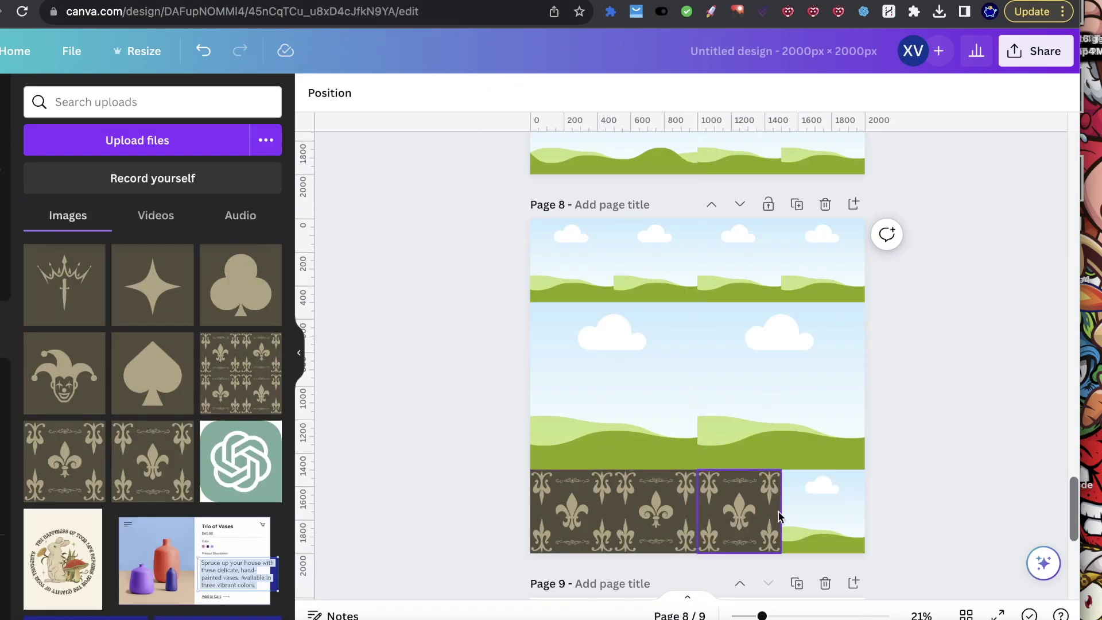
{"action": "left_click_drag", "start_coordinate": [119, 491], "coordinate": [86, 482]}
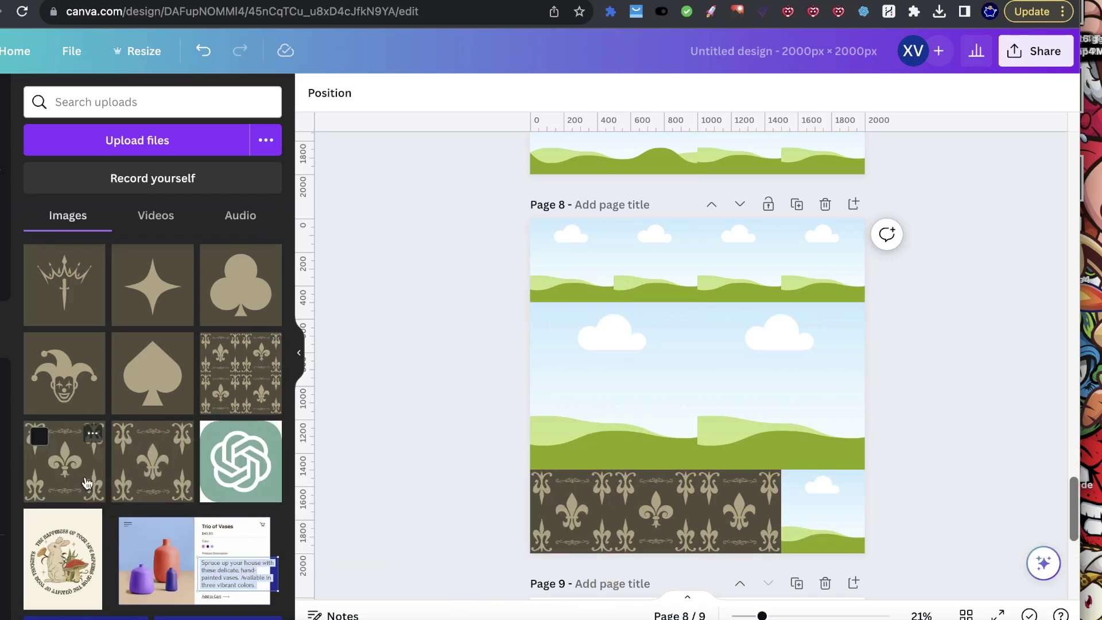
{"action": "left_click_drag", "start_coordinate": [152, 465], "coordinate": [863, 489]}
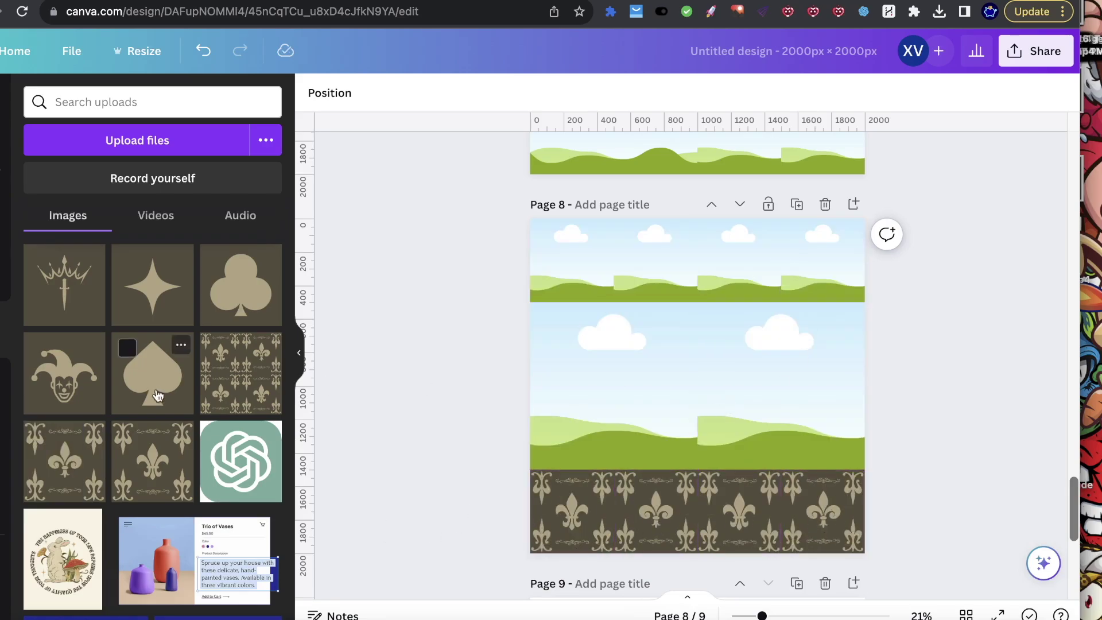
Fill the four top-row frames on page 8 with the two fleur-de-lis tiles rotated upside down, alternating them across the row.
{"action": "left_click", "coordinate": [152, 469]}
{"action": "left_click_drag", "start_coordinate": [693, 544], "coordinate": [707, 227]}
{"action": "left_click_drag", "start_coordinate": [737, 361], "coordinate": [738, 264]}
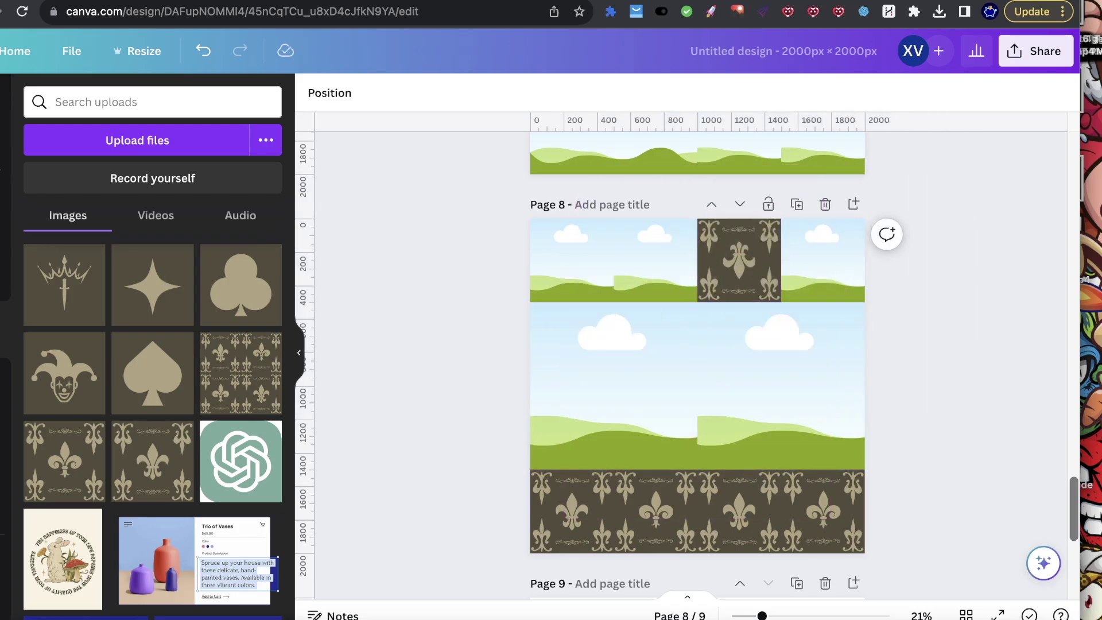
{"action": "left_click", "coordinate": [67, 484]}
{"action": "left_click_drag", "start_coordinate": [696, 549], "coordinate": [699, 240]}
{"action": "left_click_drag", "start_coordinate": [695, 359], "coordinate": [809, 307]}
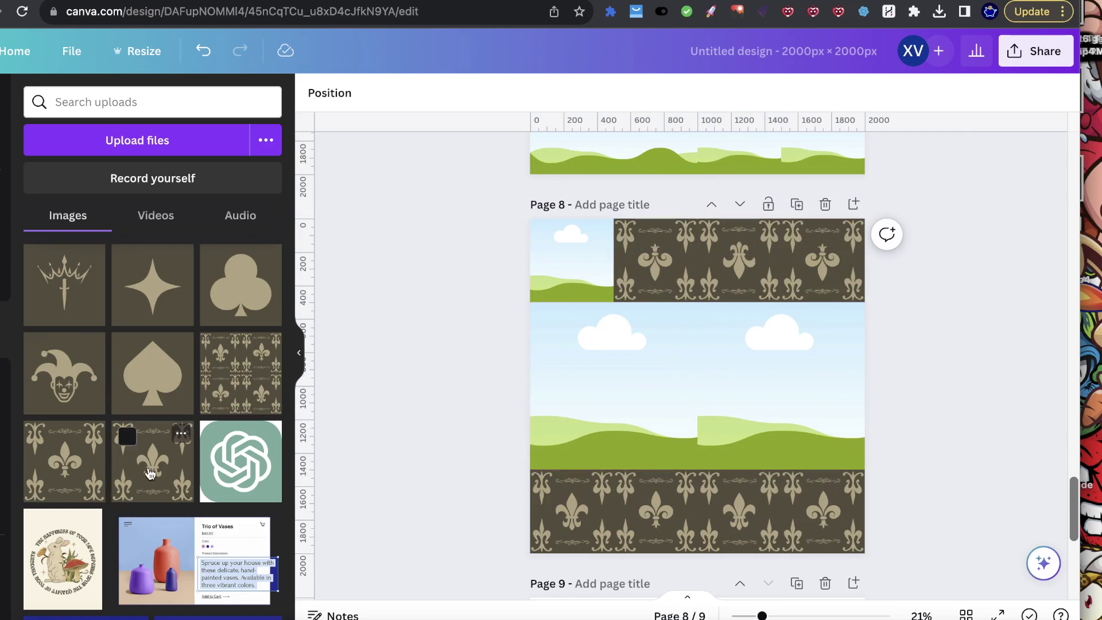
{"action": "left_click", "coordinate": [149, 474]}
{"action": "left_click_drag", "start_coordinate": [705, 543], "coordinate": [689, 225]}
{"action": "left_click_drag", "start_coordinate": [724, 391], "coordinate": [600, 284]}
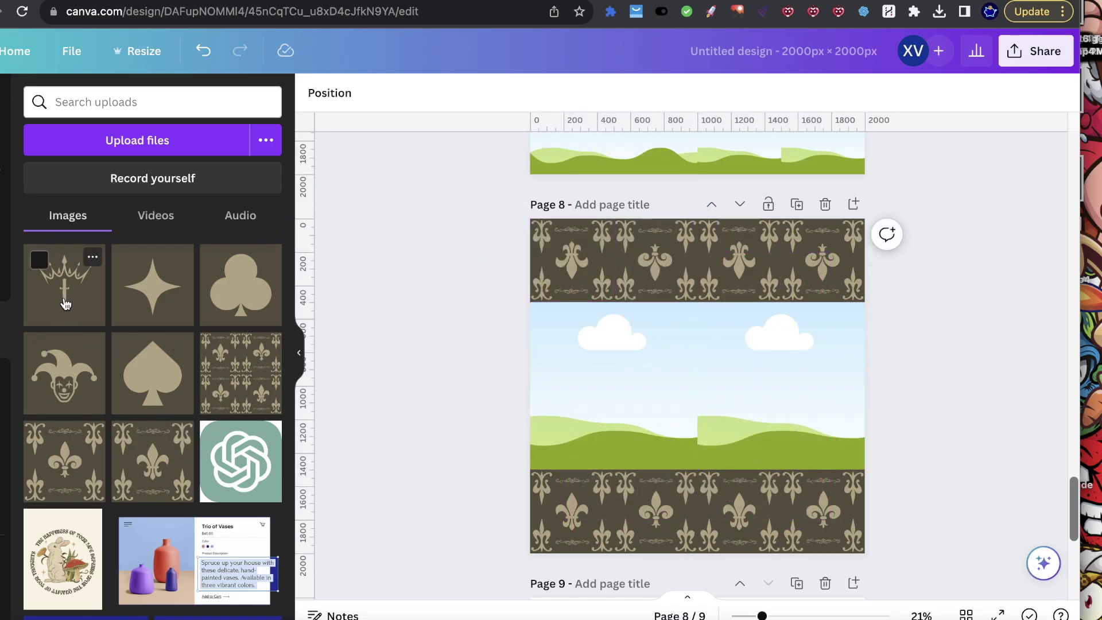
Fill page 8's left middle frame with the four-pointed star and the right one with the club, and lock all the frames.
{"action": "left_click", "coordinate": [179, 298]}
{"action": "left_click_drag", "start_coordinate": [706, 369], "coordinate": [625, 376]}
{"action": "left_click_drag", "start_coordinate": [240, 285], "coordinate": [780, 422]}
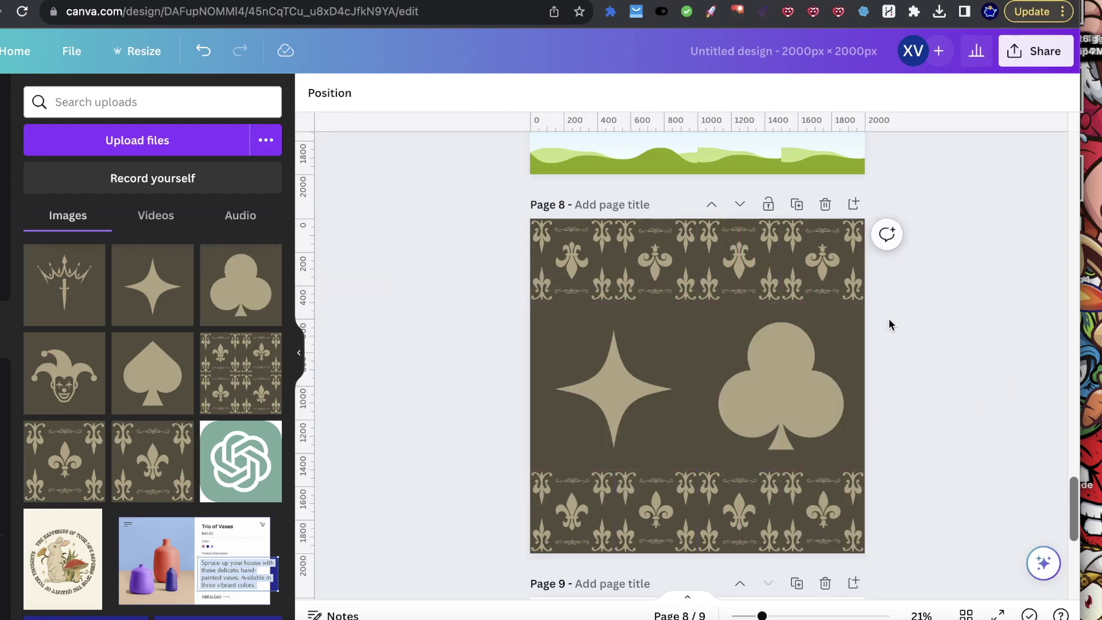
{"action": "left_click_drag", "start_coordinate": [974, 270], "coordinate": [553, 508]}
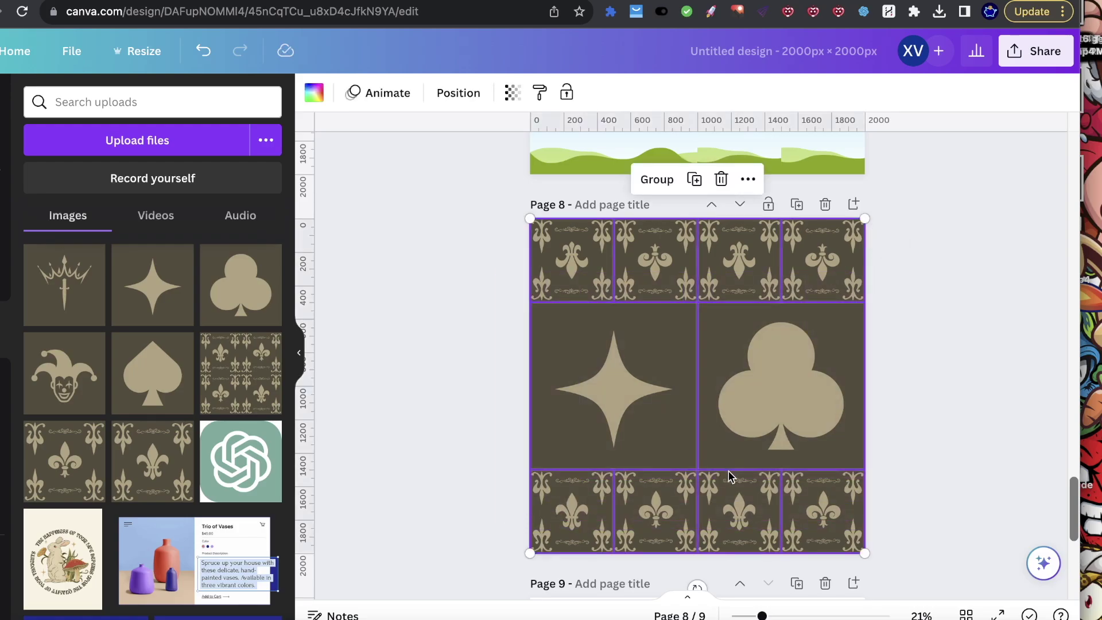
{"action": "left_click", "coordinate": [745, 181]}
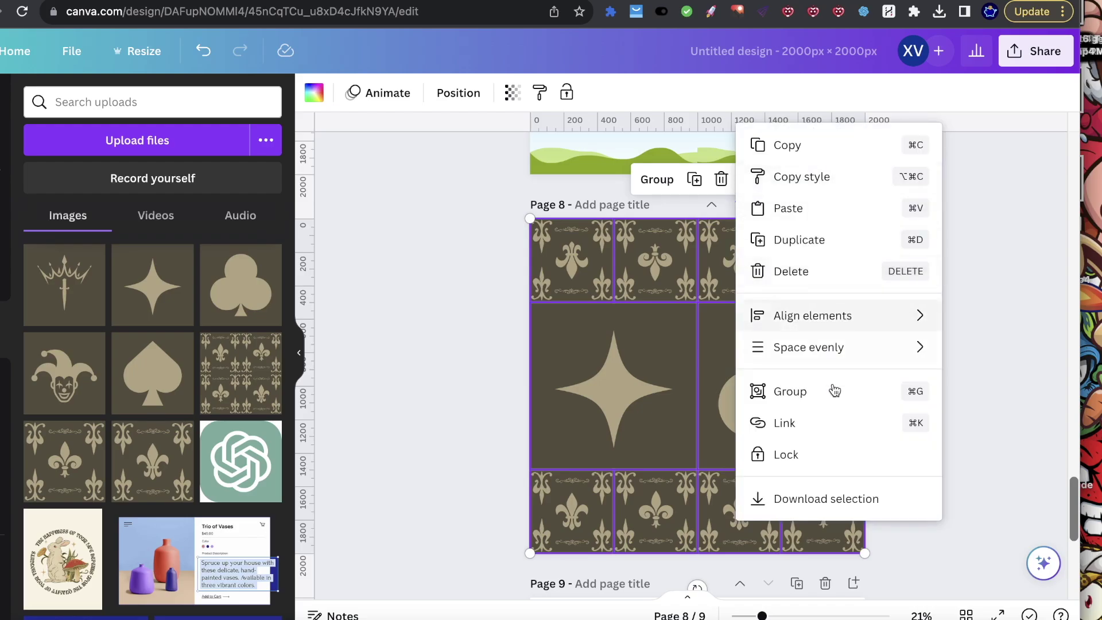
{"action": "left_click", "coordinate": [810, 457]}
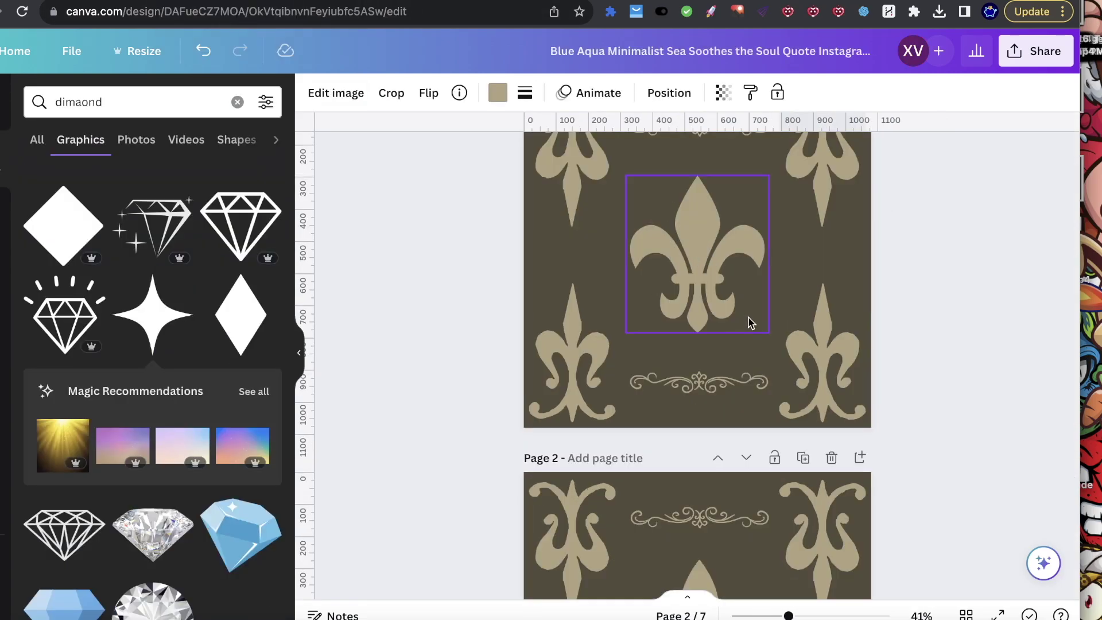
Copy the corner ornament from the source design onto page 8, placing one inverted and one upright along the seam between star and club.
{"action": "left_click", "coordinate": [819, 373]}
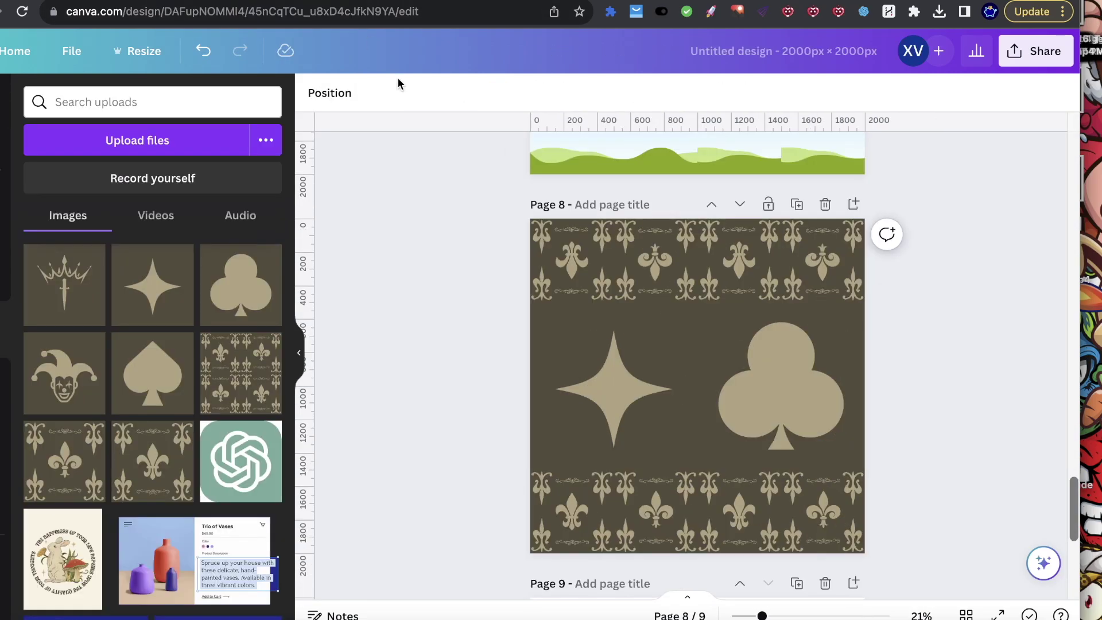
{"action": "key", "text": "ctrl+v"}
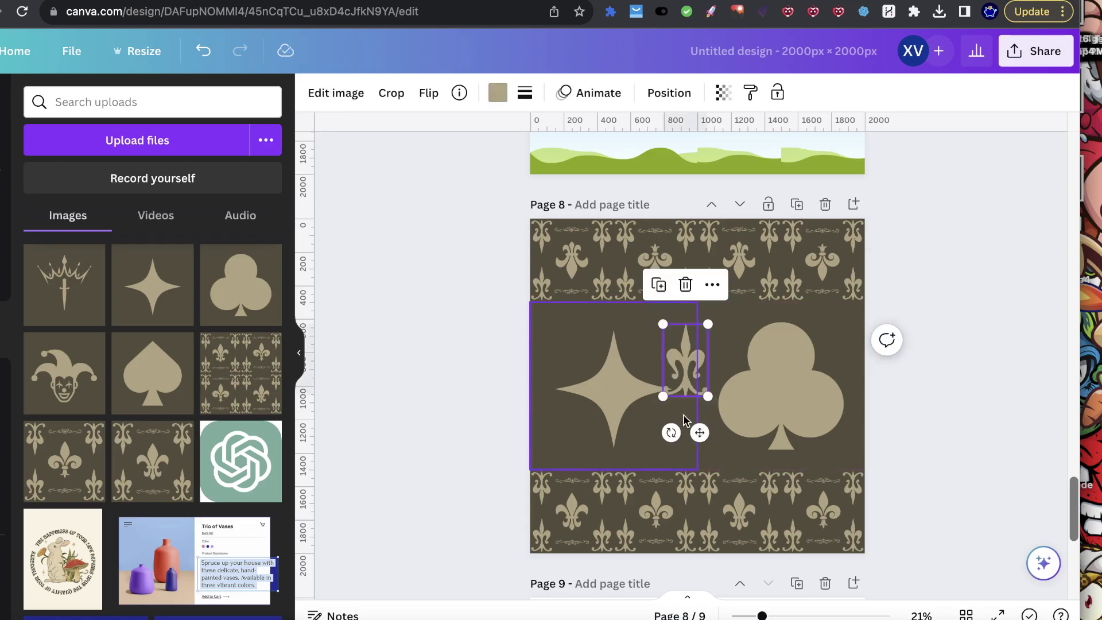
{"action": "left_click_drag", "start_coordinate": [673, 432], "coordinate": [724, 263]}
{"action": "left_click_drag", "start_coordinate": [692, 368], "coordinate": [694, 445]}
{"action": "left_click", "coordinate": [425, 93]}
{"action": "left_click", "coordinate": [475, 161]}
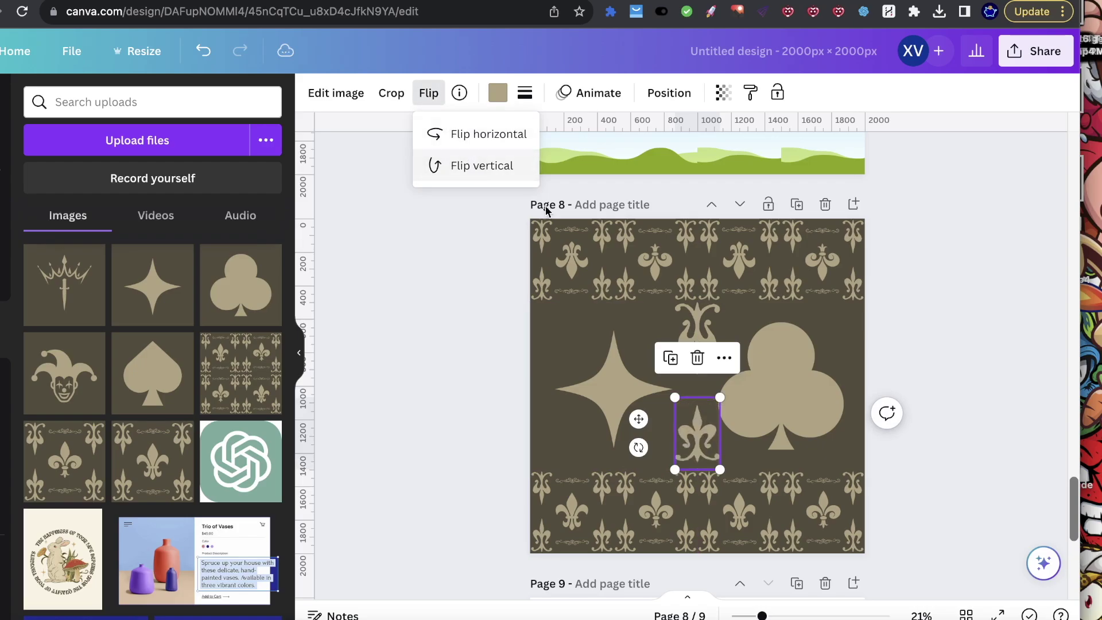
{"action": "left_click", "coordinate": [1018, 425]}
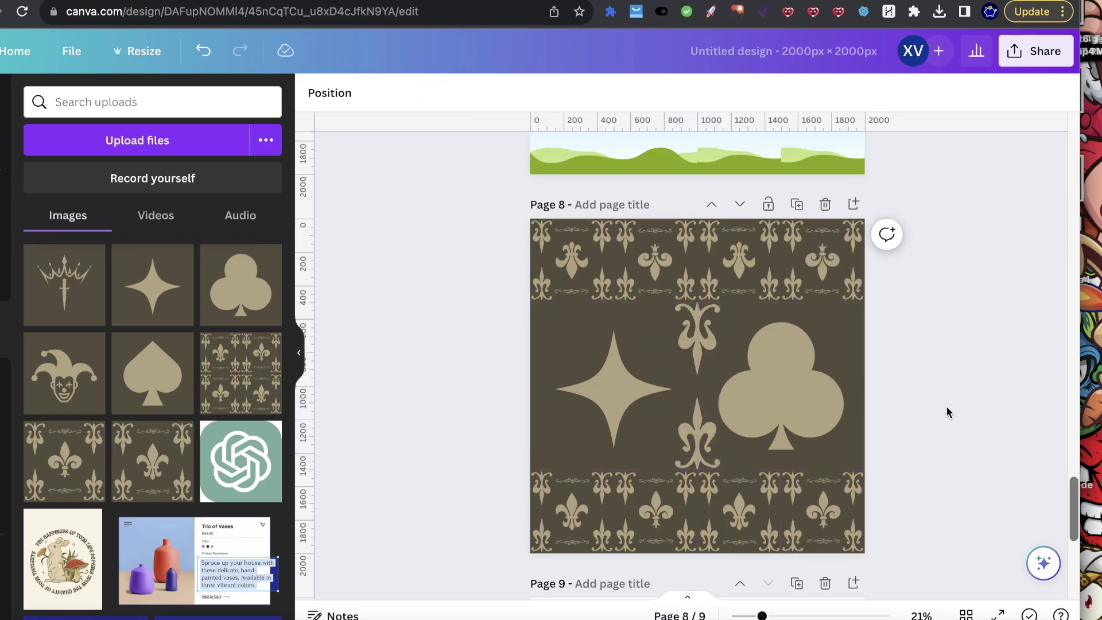
Place matching copies of the upright and inverted ornaments half over the left and right edges of page 8's middle row.
{"action": "left_click", "coordinate": [690, 451]}
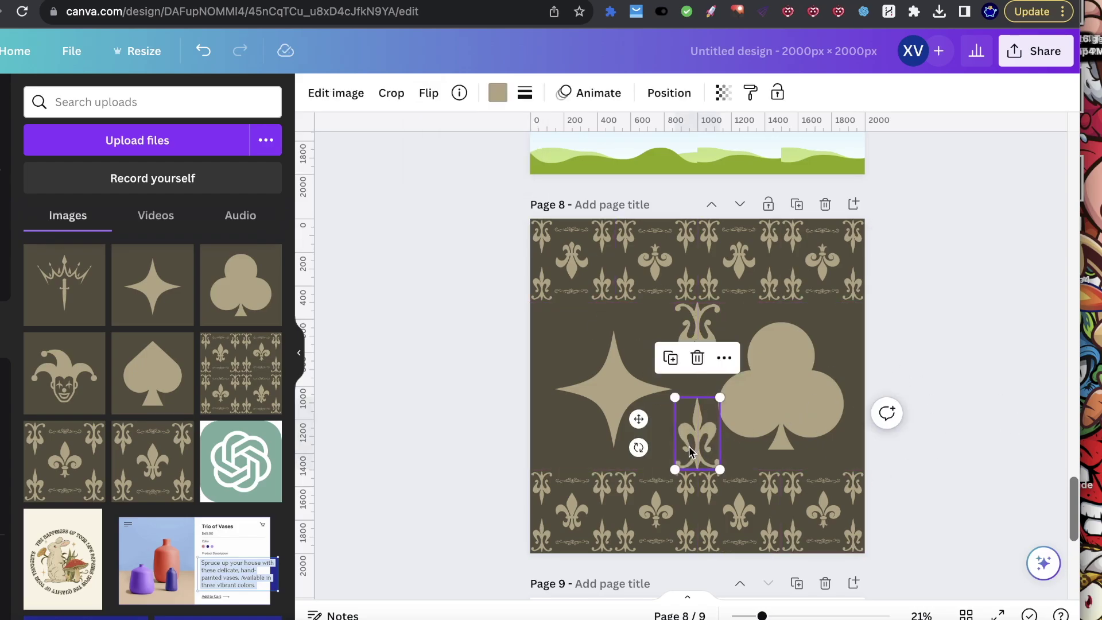
{"action": "left_click_drag", "start_coordinate": [694, 450], "coordinate": [868, 356]}
{"action": "left_click", "coordinate": [996, 322]}
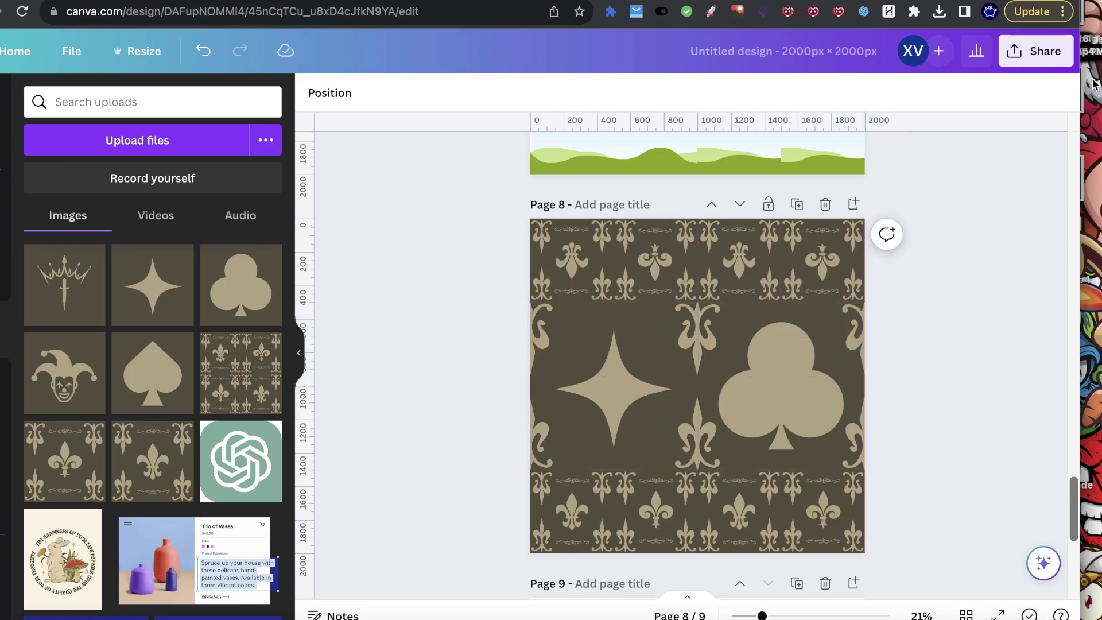
Download only page 8 as a PNG at size 2, giving 4,000 × 4,000 px.
{"action": "left_click", "coordinate": [1054, 54]}
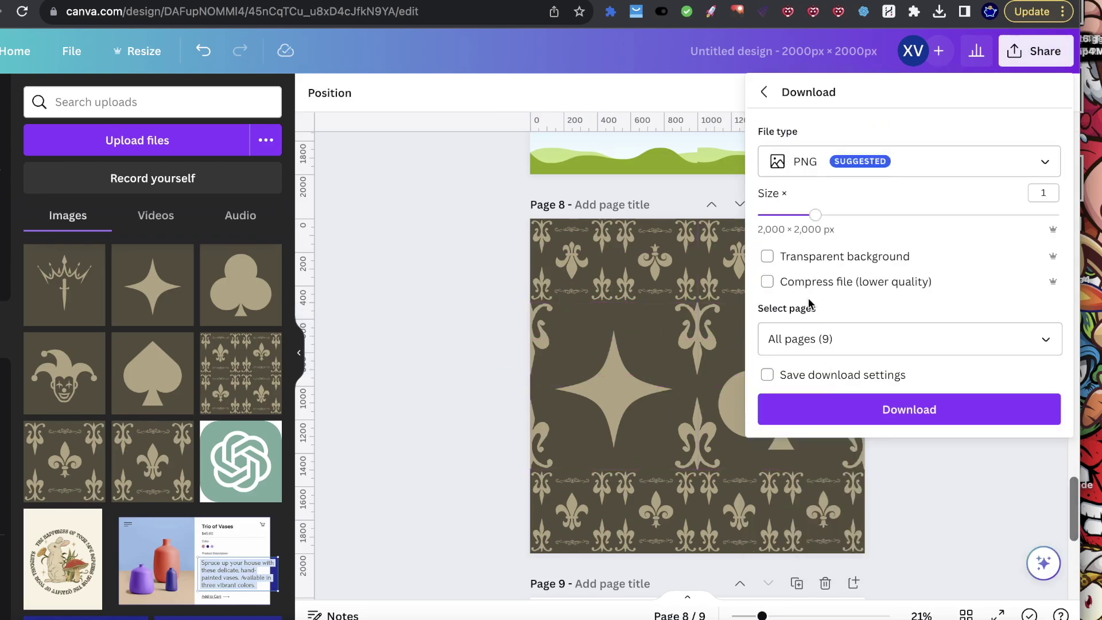
{"action": "left_click", "coordinate": [857, 215]}
{"action": "left_click_drag", "start_coordinate": [857, 215], "coordinate": [930, 214]}
{"action": "left_click", "coordinate": [1039, 342]}
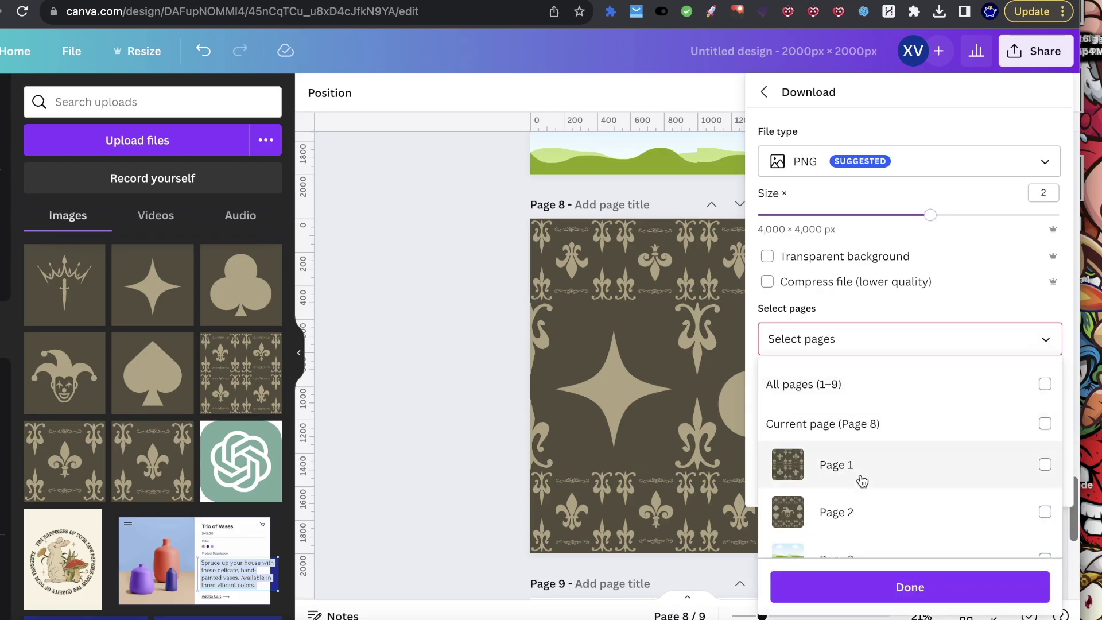
{"action": "scroll", "coordinate": [865, 480], "scroll_direction": "down", "scroll_amount": 3}
{"action": "scroll", "coordinate": [849, 483], "scroll_direction": "down", "scroll_amount": 3}
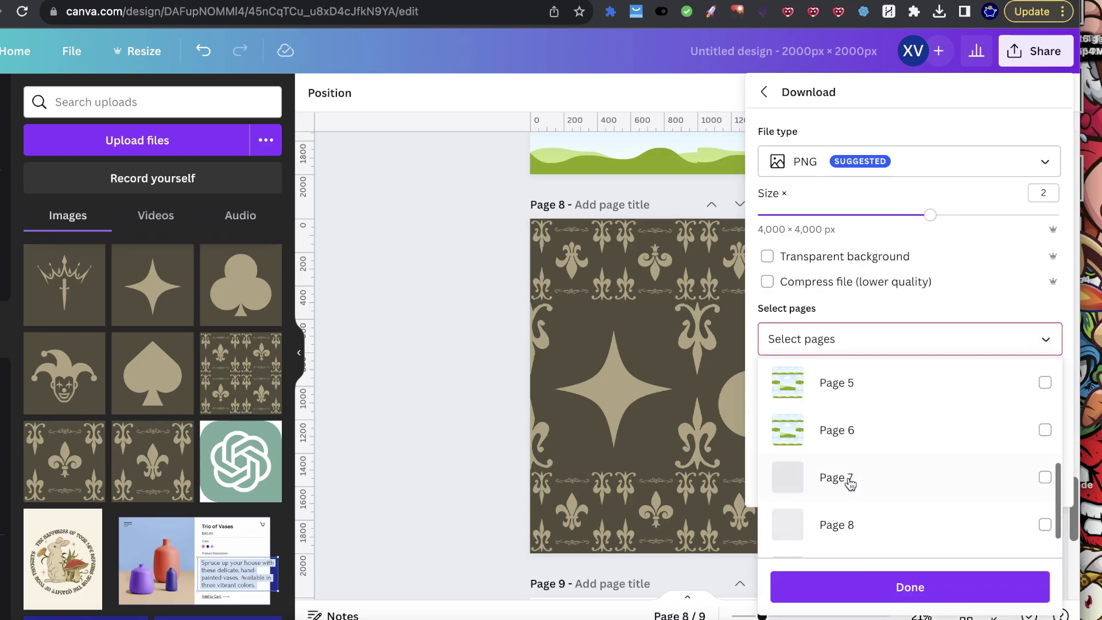
{"action": "scroll", "coordinate": [853, 497], "scroll_direction": "down", "scroll_amount": 1}
{"action": "left_click", "coordinate": [849, 492]}
{"action": "left_click", "coordinate": [896, 586]}
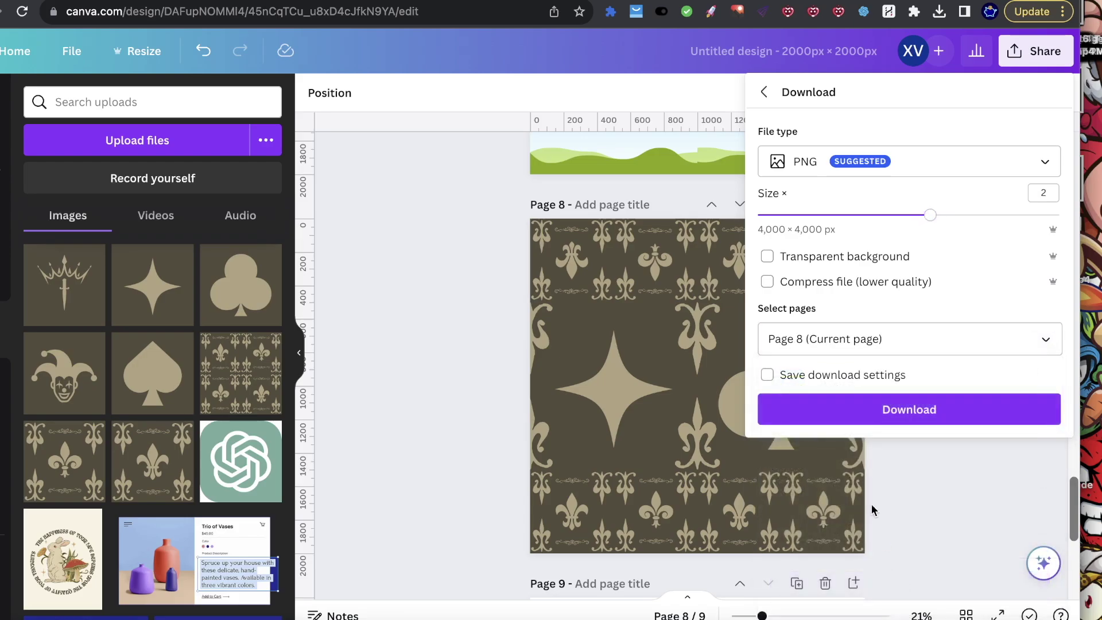
{"action": "left_click", "coordinate": [884, 415]}
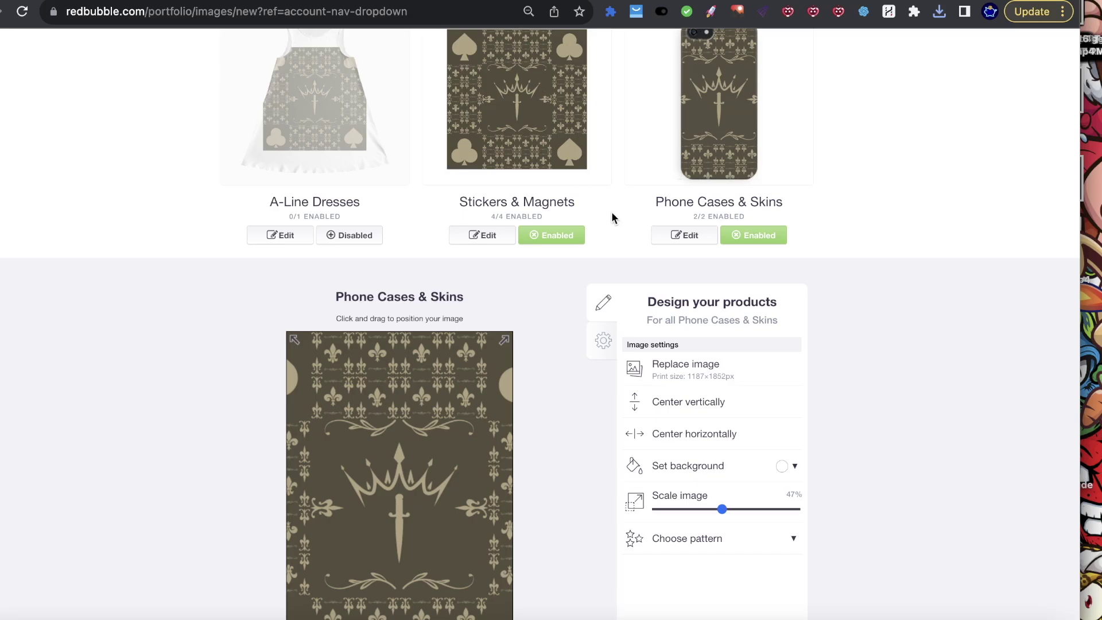
Replace the artwork of the new Redbubble work with the exported star-and-club patchwork PNG.
{"action": "scroll", "coordinate": [613, 217], "scroll_direction": "up", "scroll_amount": 20}
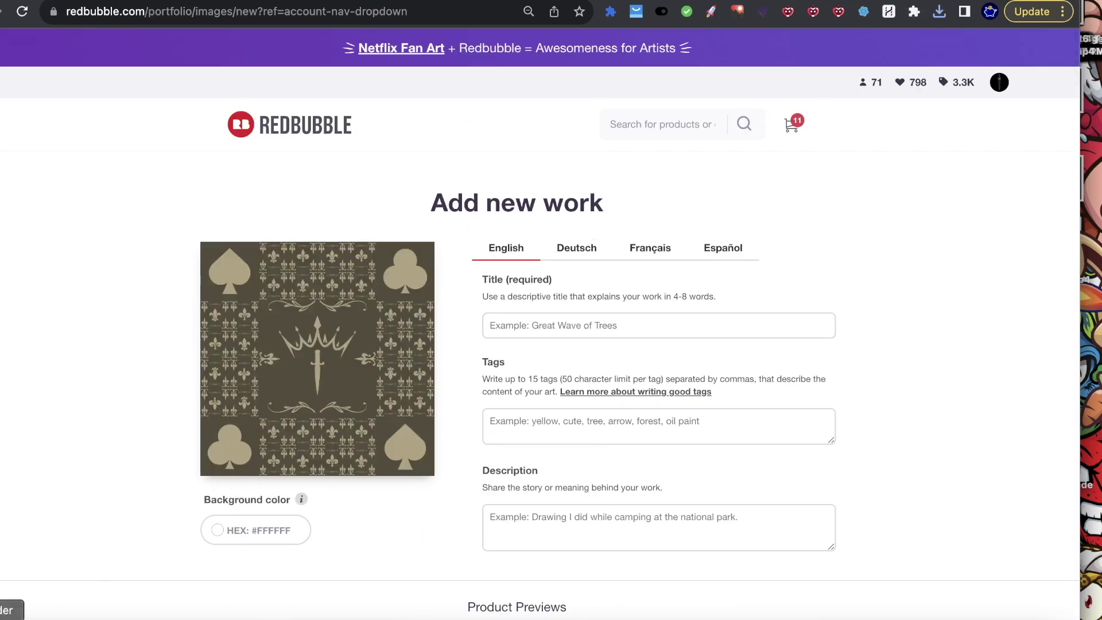
{"action": "key", "text": "super+Tab"}
{"action": "left_click_drag", "start_coordinate": [556, 405], "coordinate": [188, 322]}
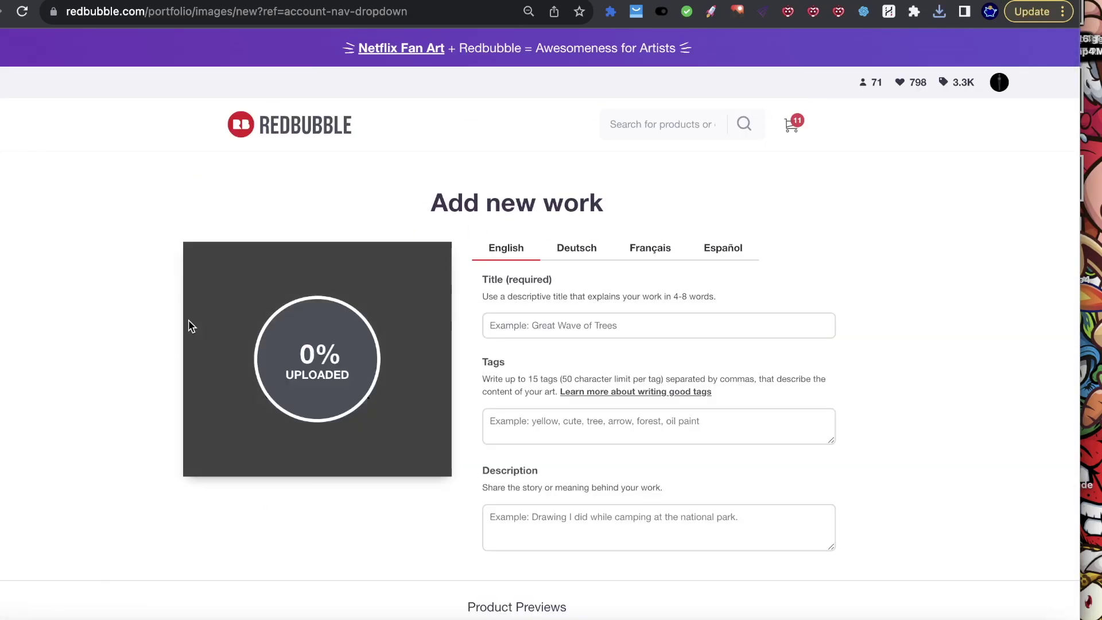
Enable Graphic T-Shirts and repeat the artwork on them in an offset grid scaled to 22%.
{"action": "scroll", "coordinate": [445, 446], "scroll_direction": "down", "scroll_amount": 10}
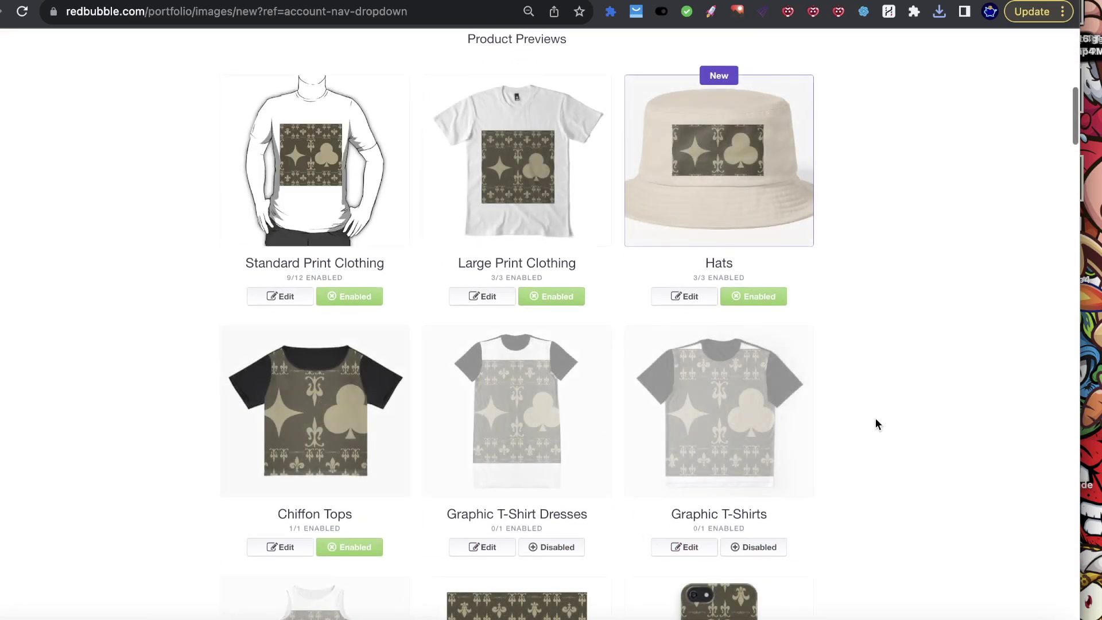
{"action": "scroll", "coordinate": [718, 552], "scroll_direction": "down", "scroll_amount": 3}
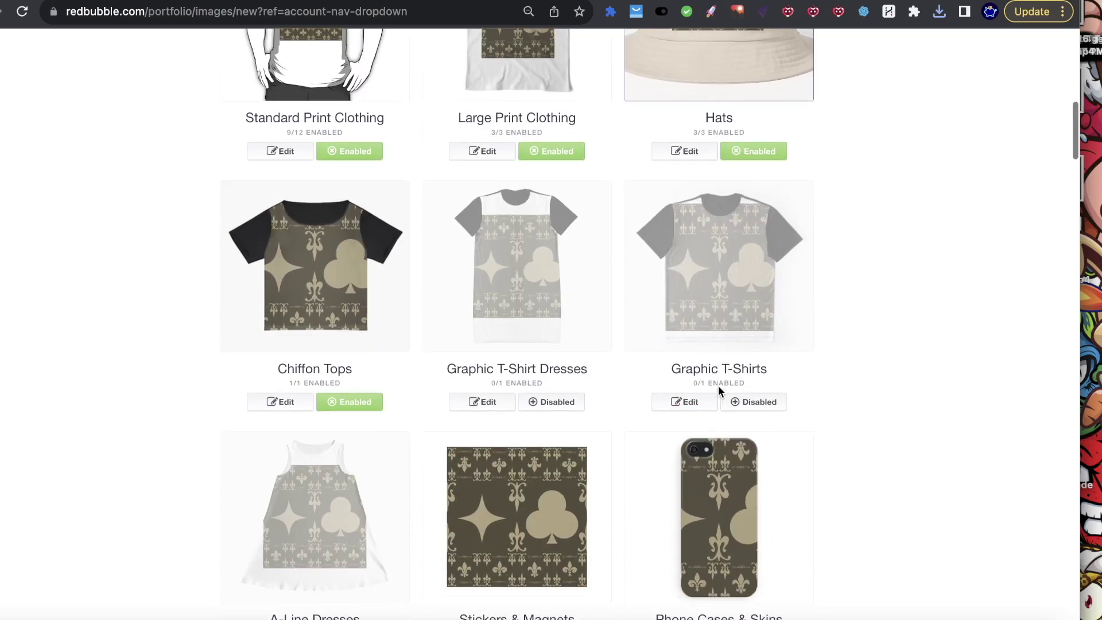
{"action": "left_click", "coordinate": [759, 402]}
{"action": "scroll", "coordinate": [801, 463], "scroll_direction": "down", "scroll_amount": 3}
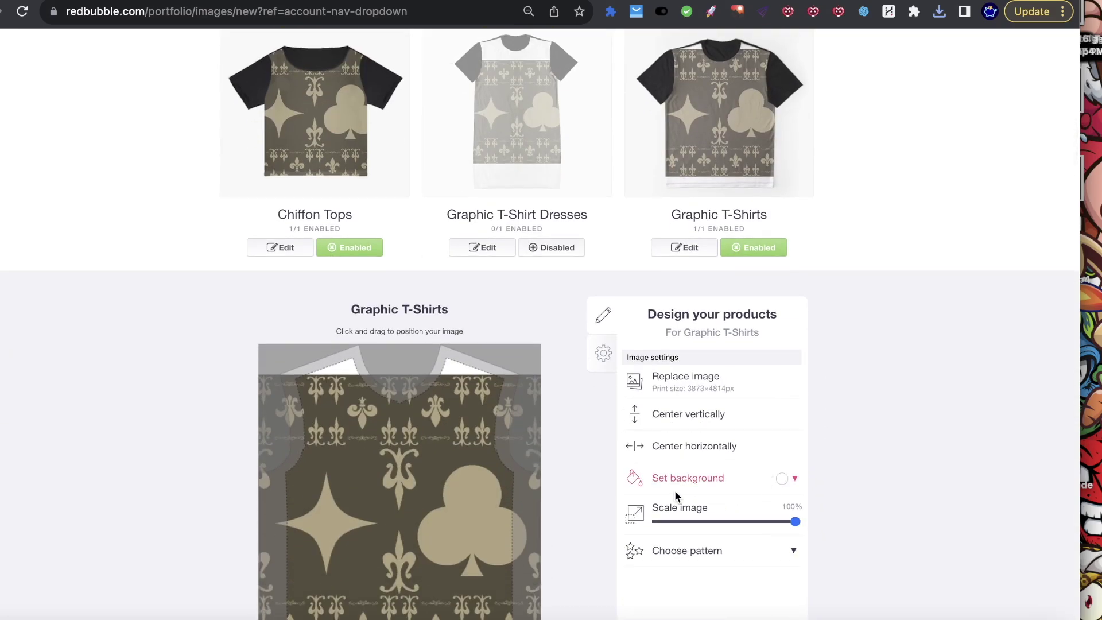
{"action": "left_click", "coordinate": [731, 549]}
{"action": "left_click", "coordinate": [779, 596]}
{"action": "left_click_drag", "start_coordinate": [795, 521], "coordinate": [689, 523]}
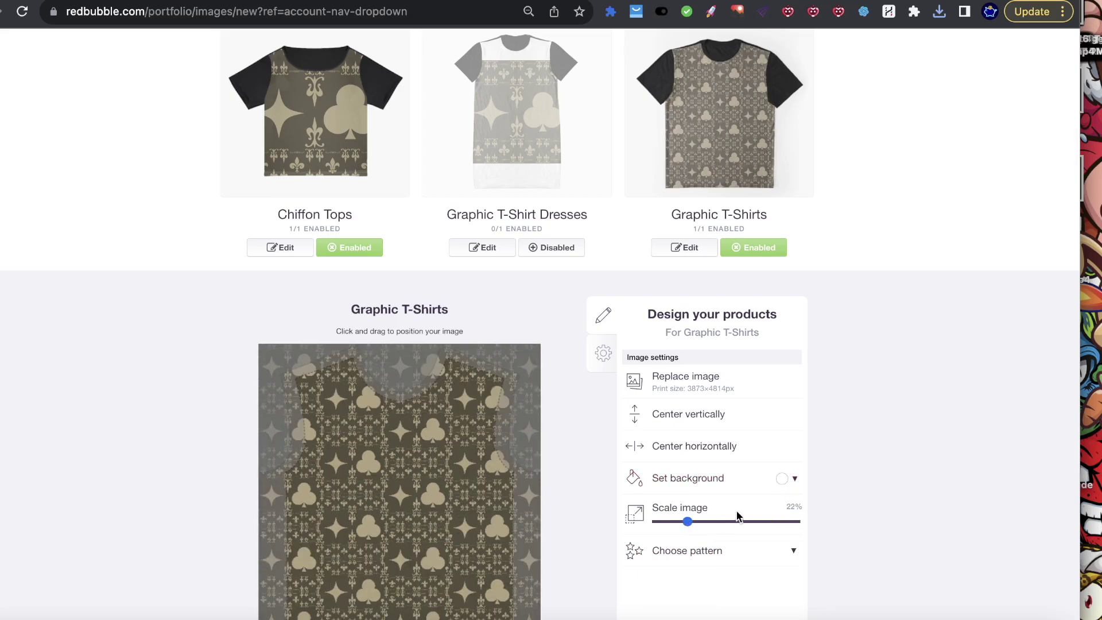
Switch the Graphic T-Shirts pattern to a regular grid, scale it to 30% and reposition it on the shirt.
{"action": "left_click", "coordinate": [741, 553]}
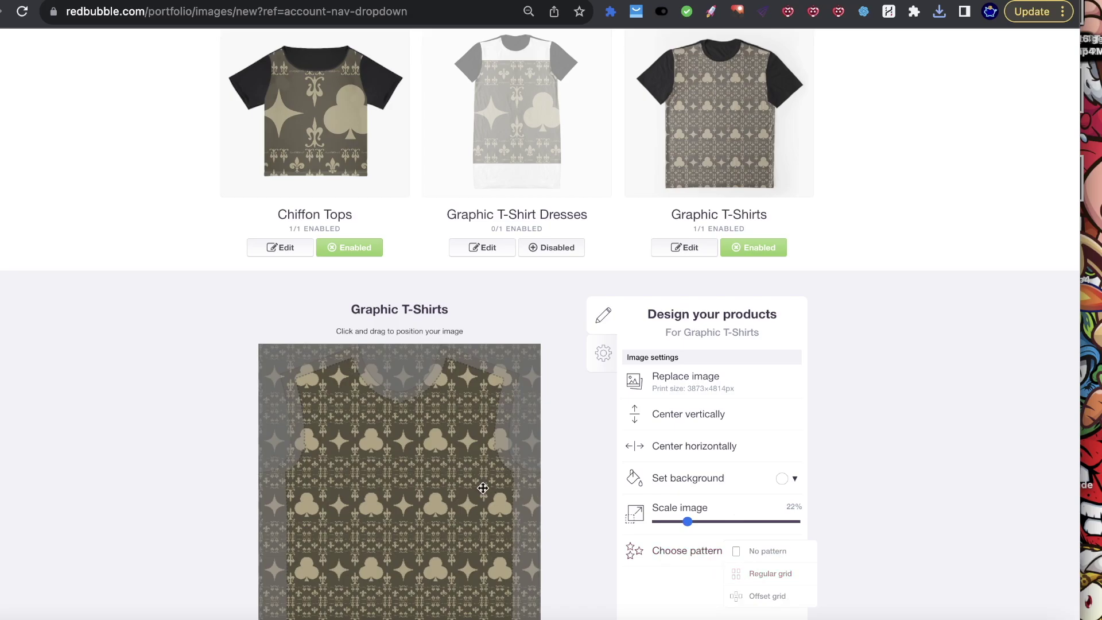
{"action": "left_click_drag", "start_coordinate": [677, 522], "coordinate": [715, 521]}
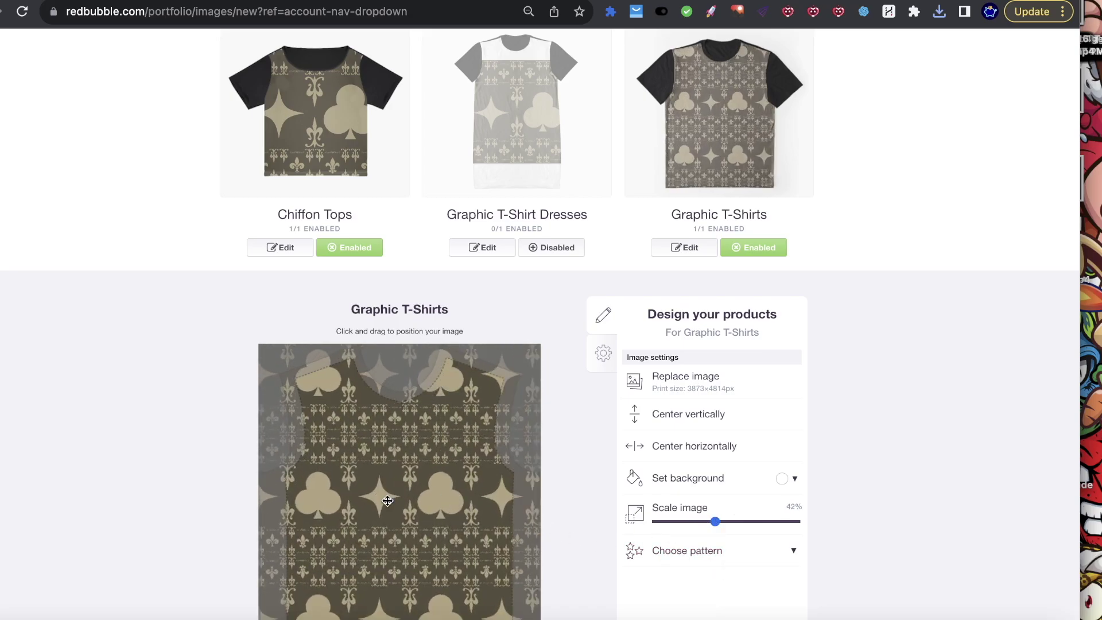
{"action": "left_click_drag", "start_coordinate": [457, 510], "coordinate": [419, 505]}
{"action": "scroll", "coordinate": [390, 508], "scroll_direction": "down", "scroll_amount": 1}
{"action": "scroll", "coordinate": [383, 506], "scroll_direction": "down", "scroll_amount": 3}
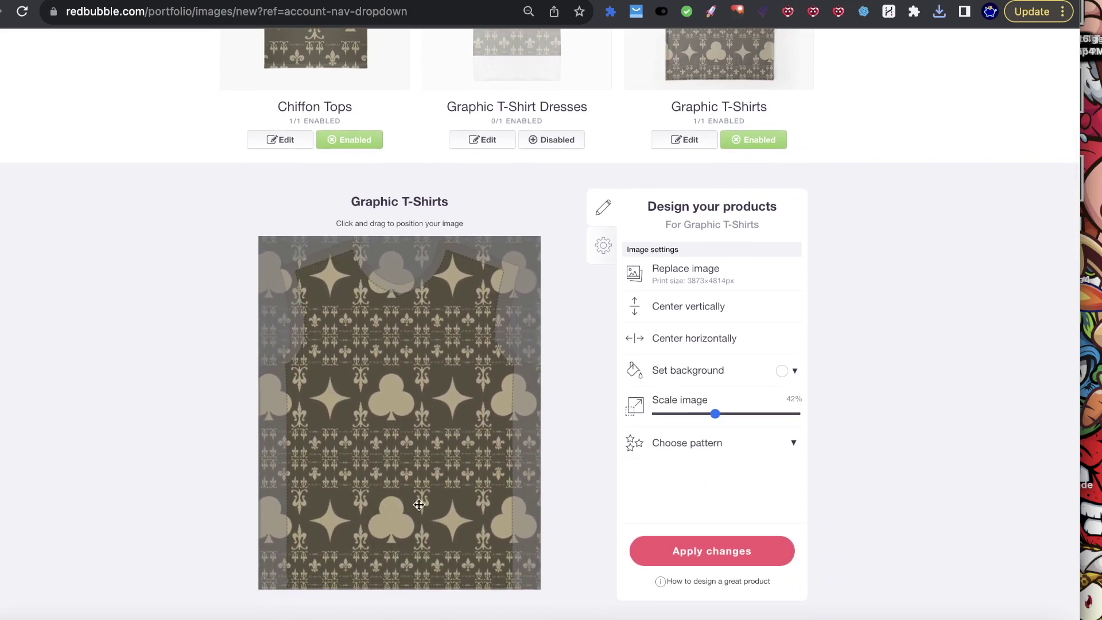
{"action": "scroll", "coordinate": [419, 504], "scroll_direction": "up", "scroll_amount": 4}
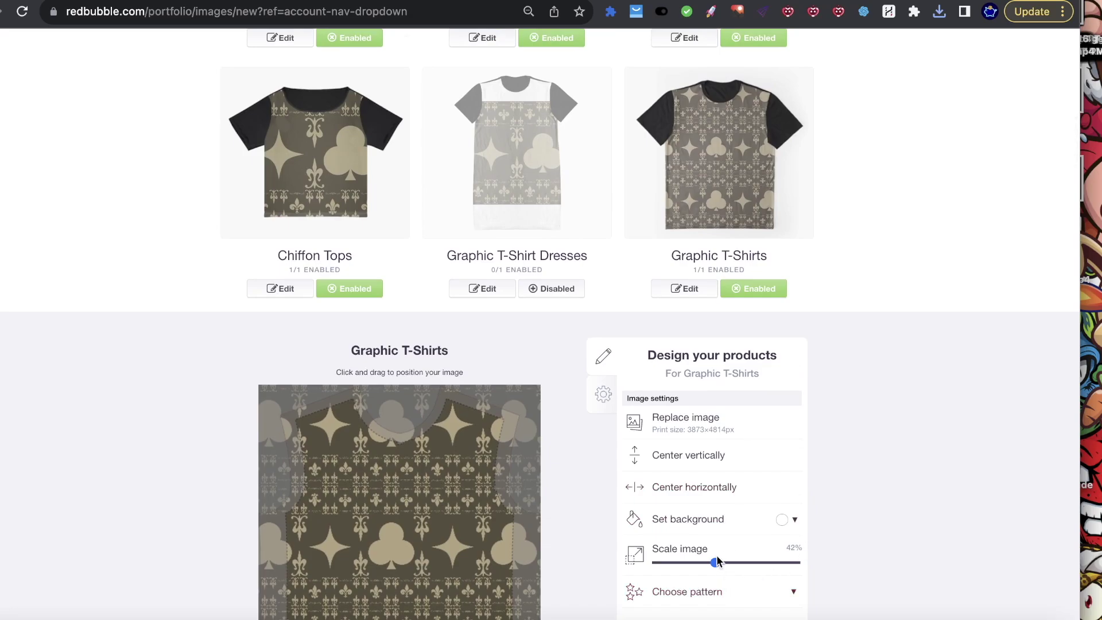
{"action": "left_click_drag", "start_coordinate": [720, 564], "coordinate": [701, 558]}
{"action": "left_click_drag", "start_coordinate": [492, 546], "coordinate": [492, 563]}
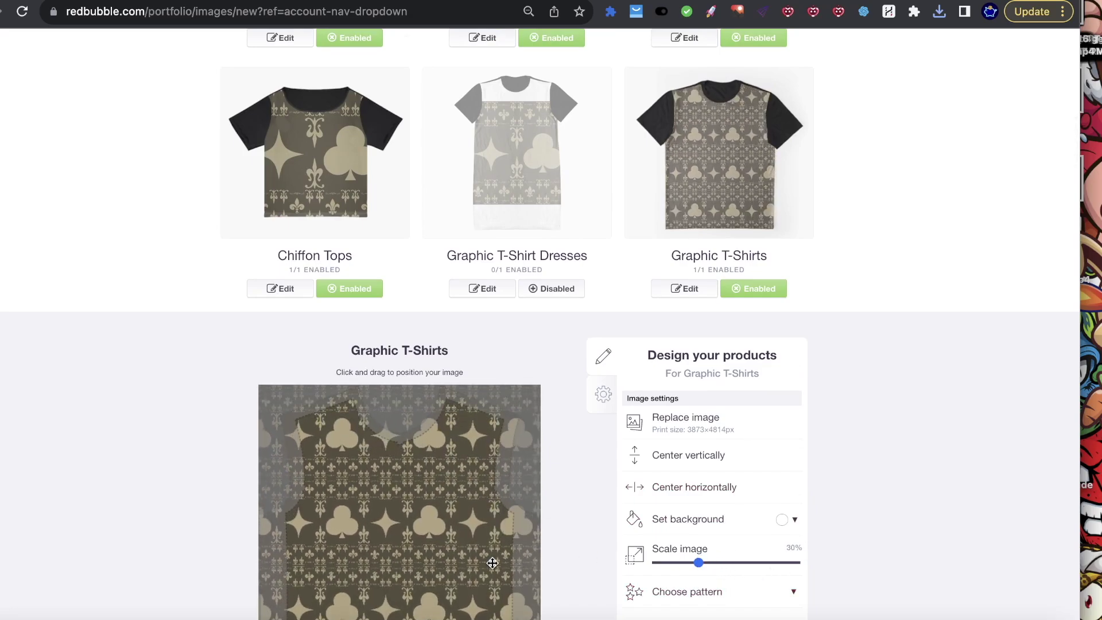
Examine how the star-and-club patchwork looks across the other product previews, from clothing to pet mats and scarves.
{"action": "scroll", "coordinate": [590, 536], "scroll_direction": "down", "scroll_amount": 10}
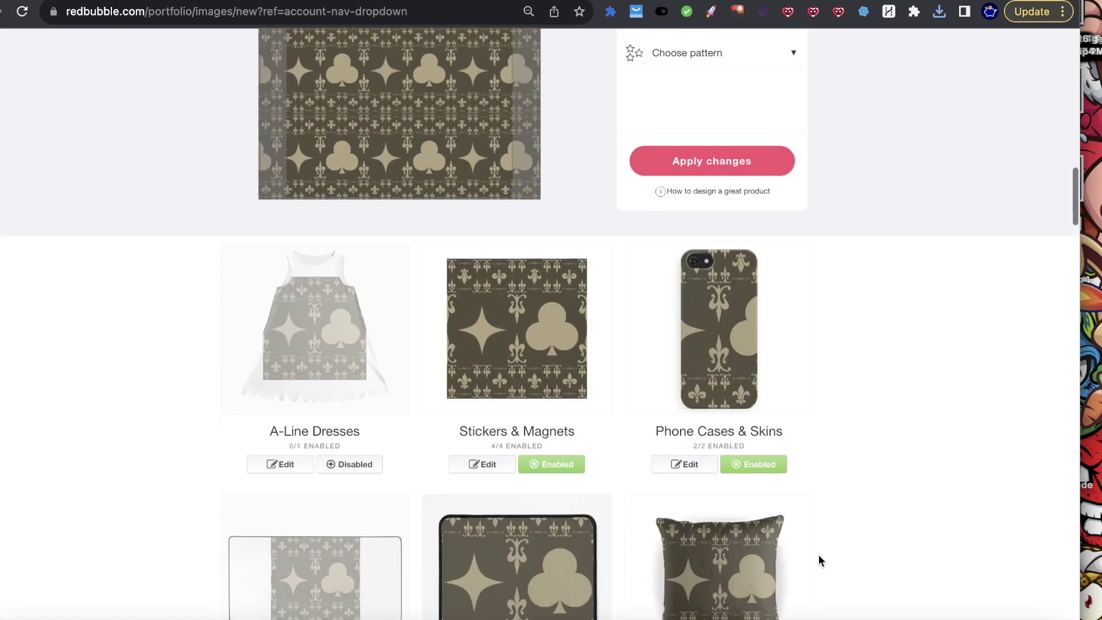
{"action": "scroll", "coordinate": [819, 560], "scroll_direction": "down", "scroll_amount": 8}
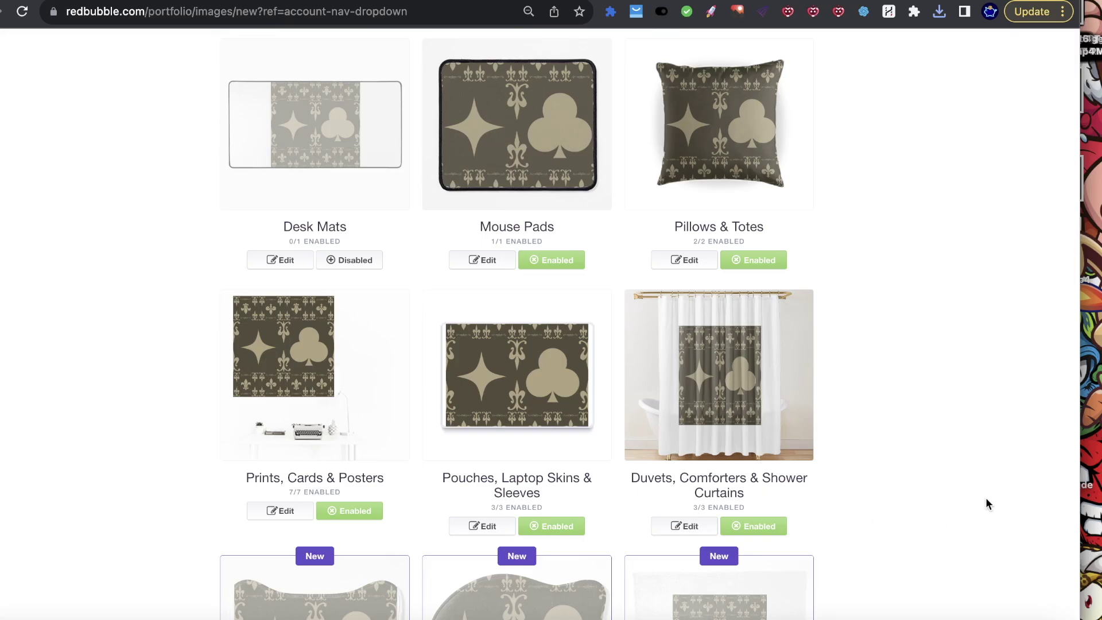
{"action": "scroll", "coordinate": [638, 463], "scroll_direction": "up", "scroll_amount": 20}
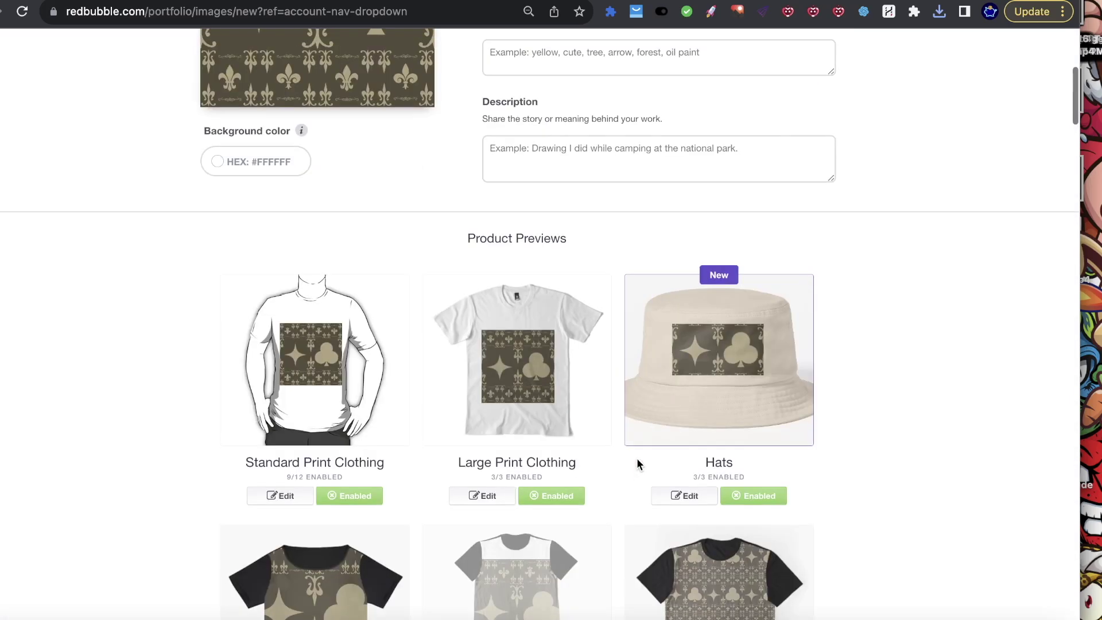
{"action": "scroll", "coordinate": [597, 505], "scroll_direction": "down", "scroll_amount": 20}
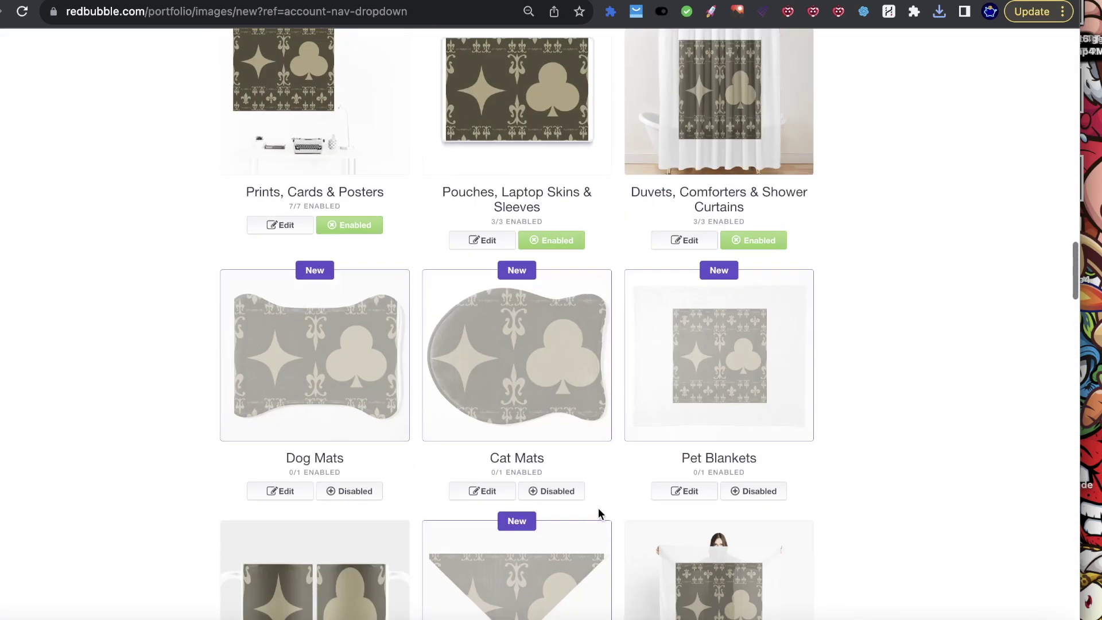
{"action": "scroll", "coordinate": [497, 561], "scroll_direction": "down", "scroll_amount": 10}
{"action": "scroll", "coordinate": [500, 471], "scroll_direction": "up", "scroll_amount": 4}
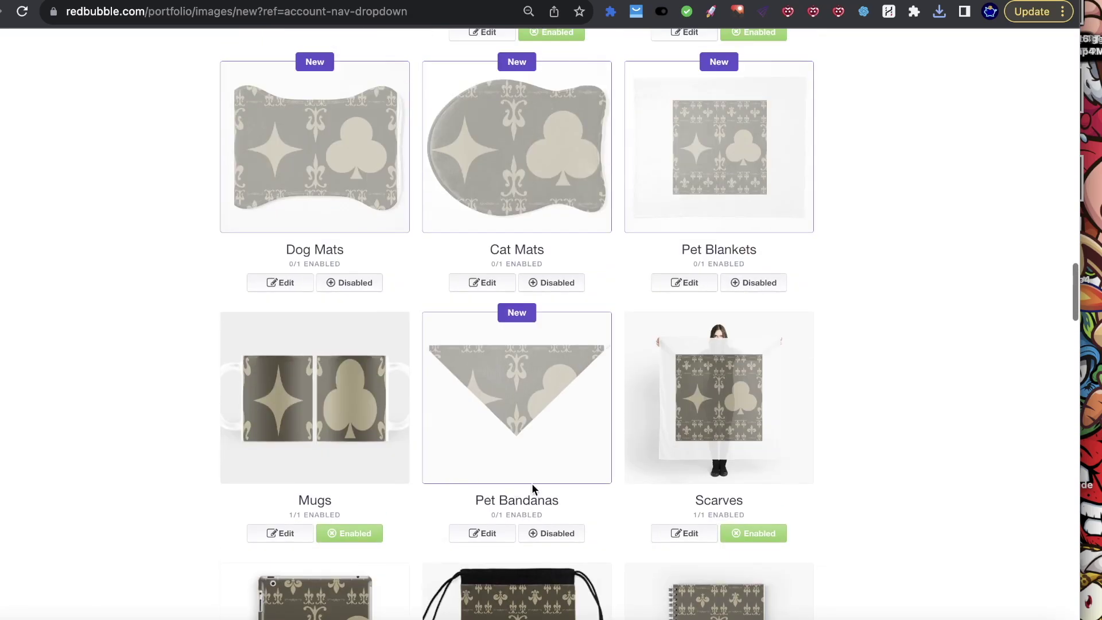
Open the Hardcover Journals image settings and scale the artwork to 74%.
{"action": "scroll", "coordinate": [416, 531], "scroll_direction": "down", "scroll_amount": 7}
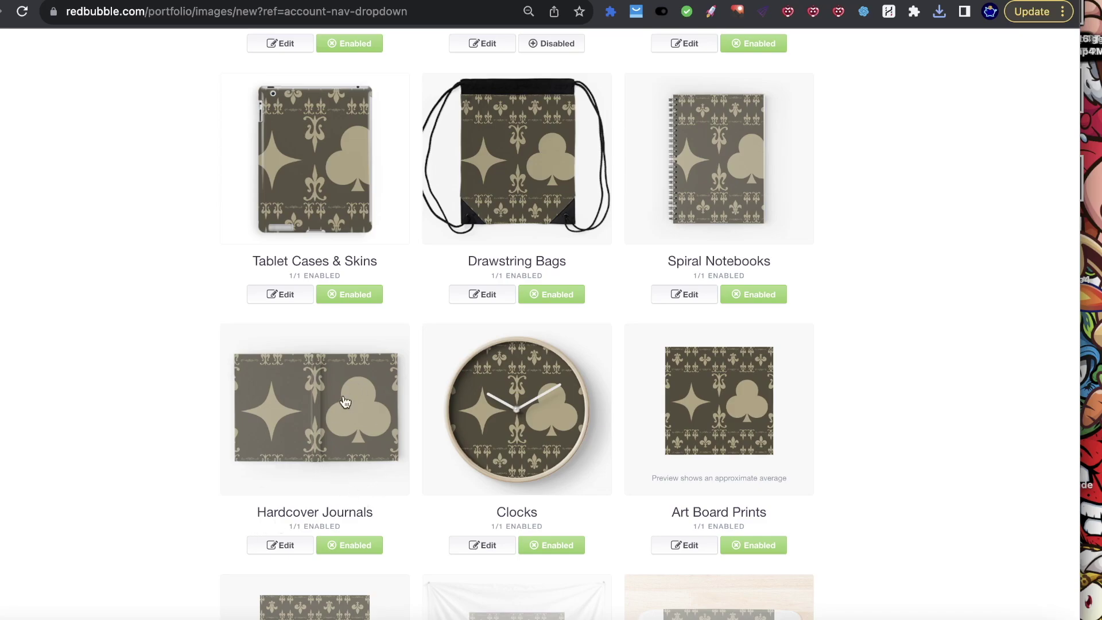
{"action": "left_click", "coordinate": [290, 551]}
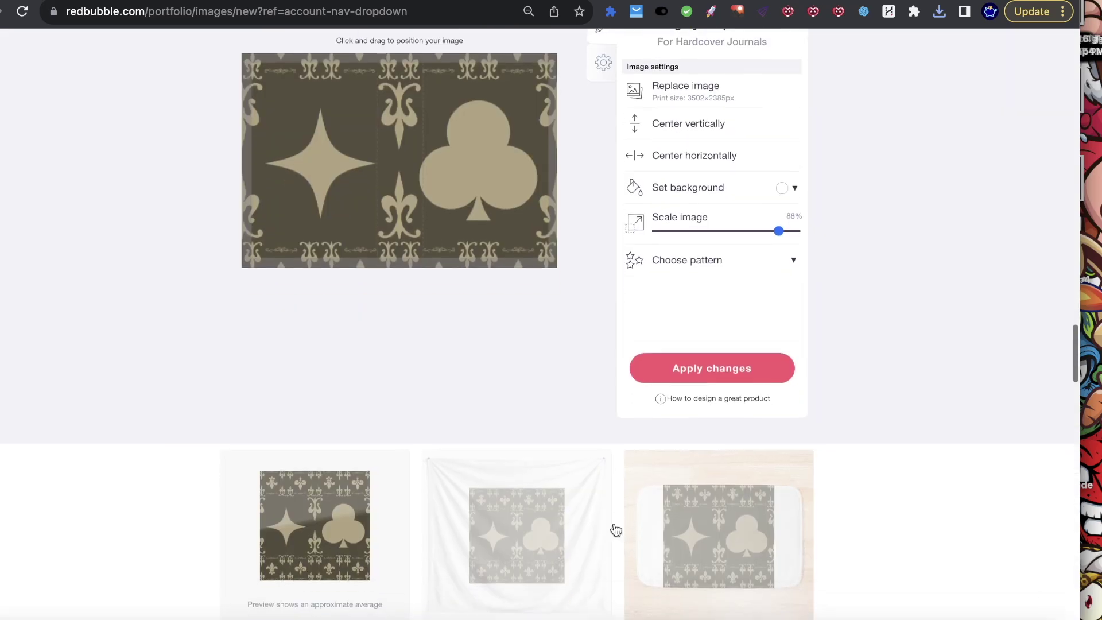
{"action": "left_click", "coordinate": [760, 229]}
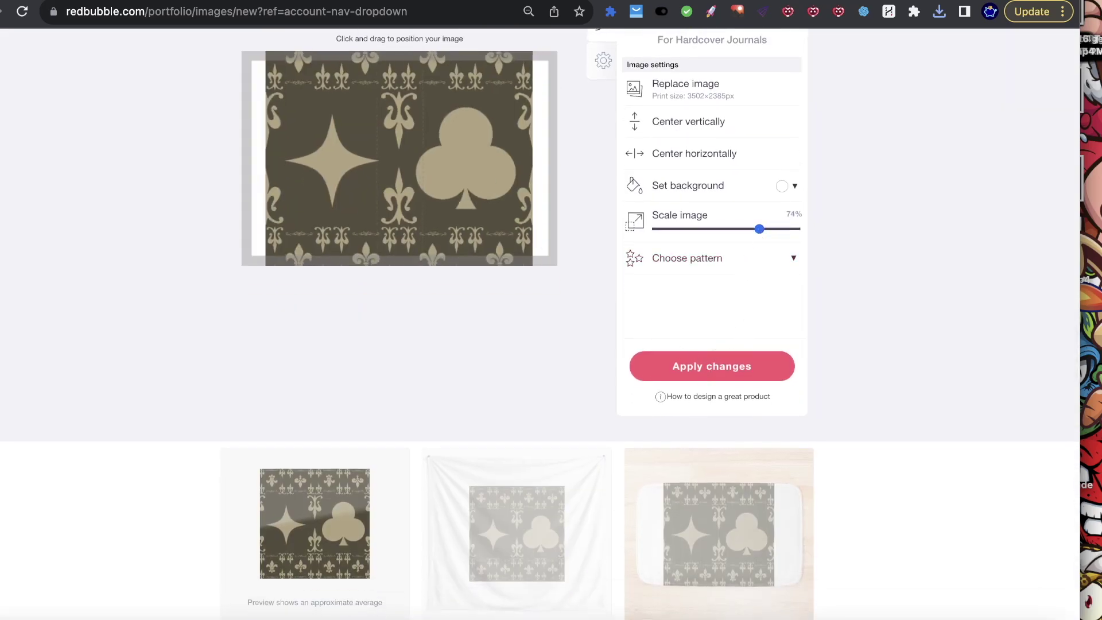
Switch back to the Canva patchwork design and review page 8 and the empty frame layouts on the preceding pages.
{"action": "left_click", "coordinate": [321, 1]}
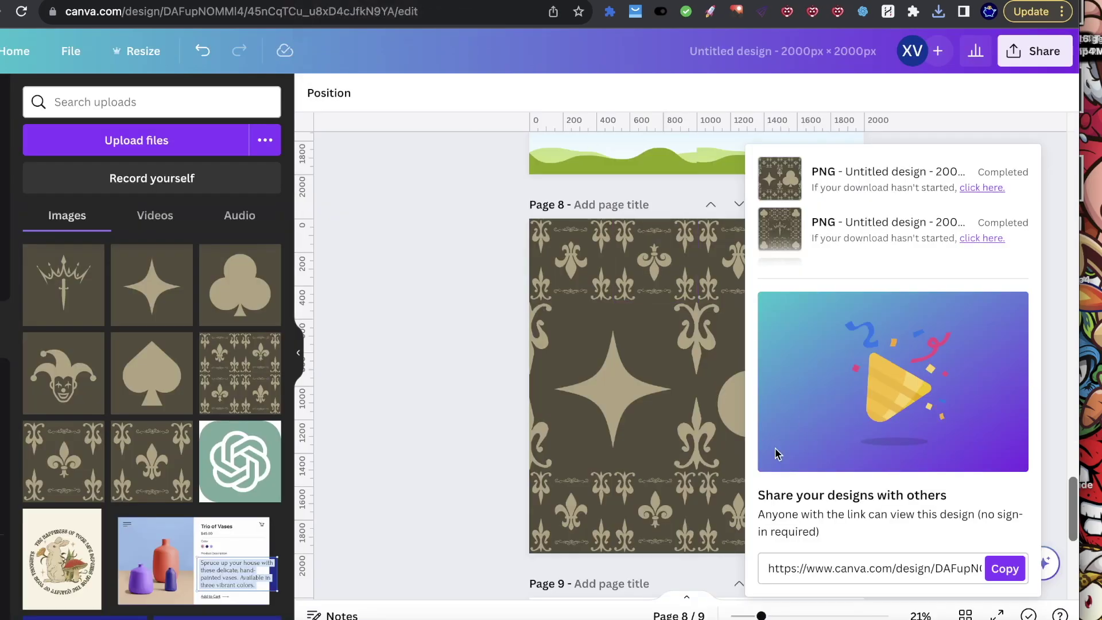
{"action": "left_click", "coordinate": [418, 406]}
{"action": "scroll", "coordinate": [418, 405], "scroll_direction": "down", "scroll_amount": 5}
{"action": "scroll", "coordinate": [574, 300], "scroll_direction": "up", "scroll_amount": 4}
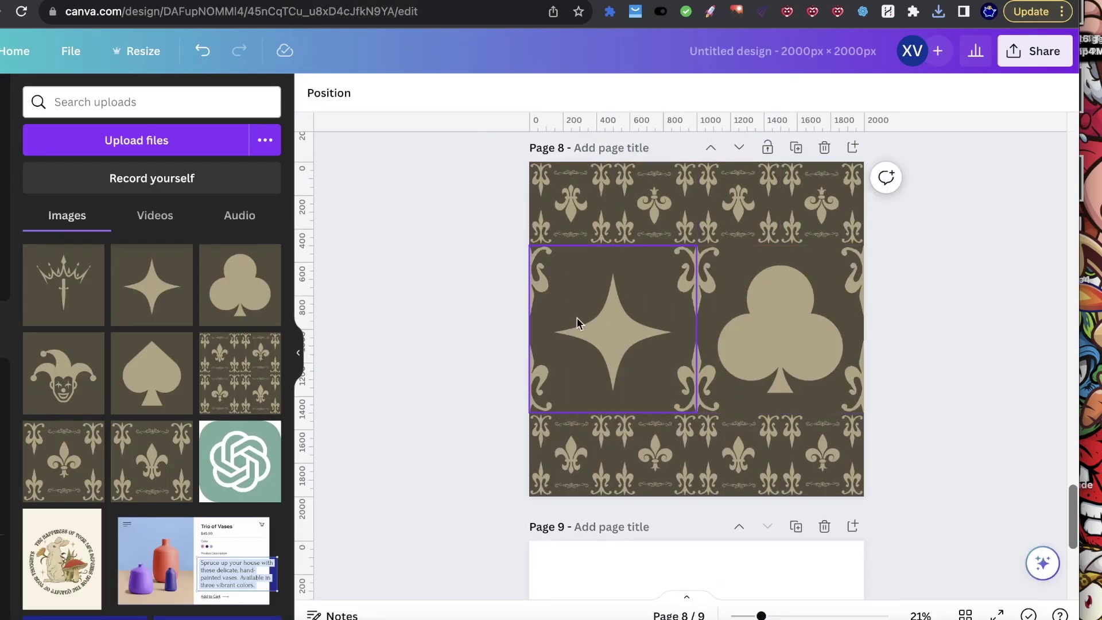
{"action": "scroll", "coordinate": [902, 409], "scroll_direction": "up", "scroll_amount": 2}
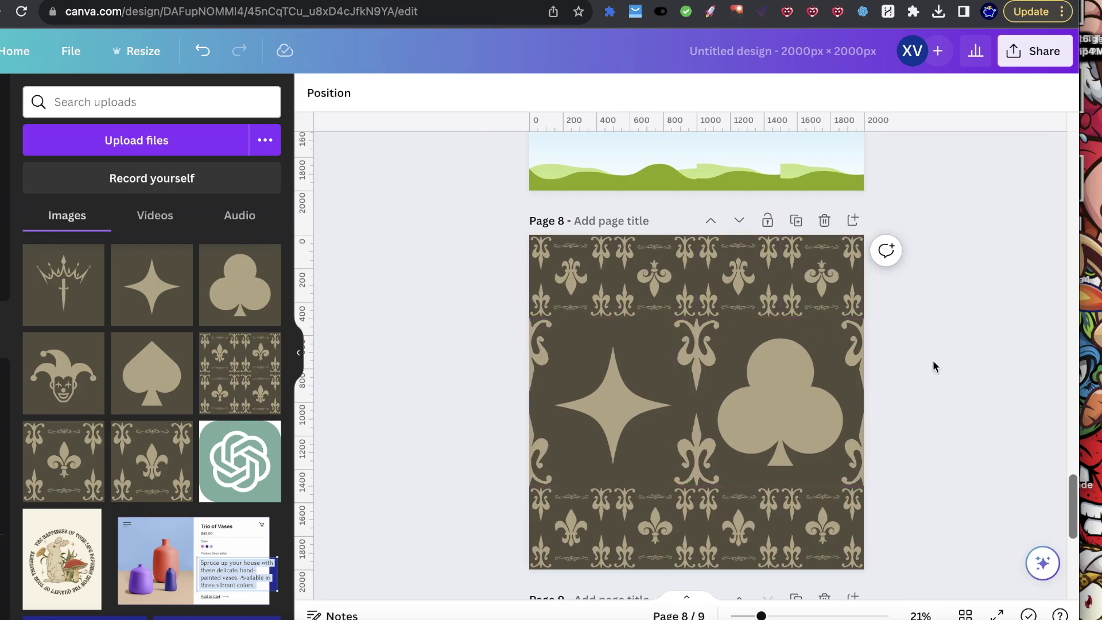
{"action": "scroll", "coordinate": [600, 413], "scroll_direction": "up", "scroll_amount": 3}
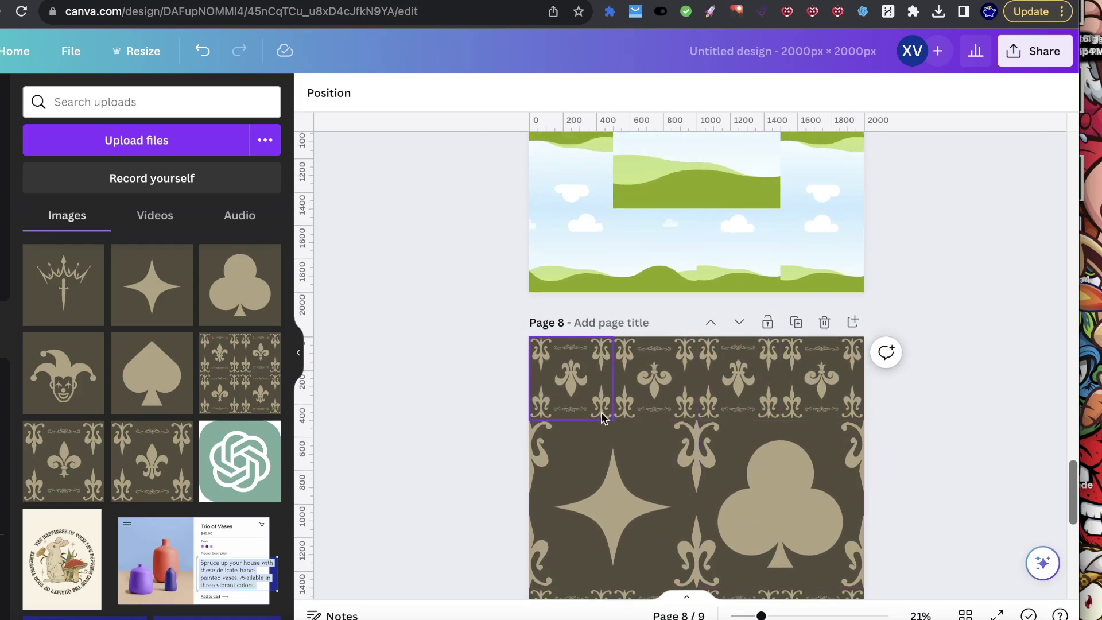
{"action": "scroll", "coordinate": [766, 521], "scroll_direction": "up", "scroll_amount": 10}
{"action": "scroll", "coordinate": [732, 431], "scroll_direction": "up", "scroll_amount": 20}
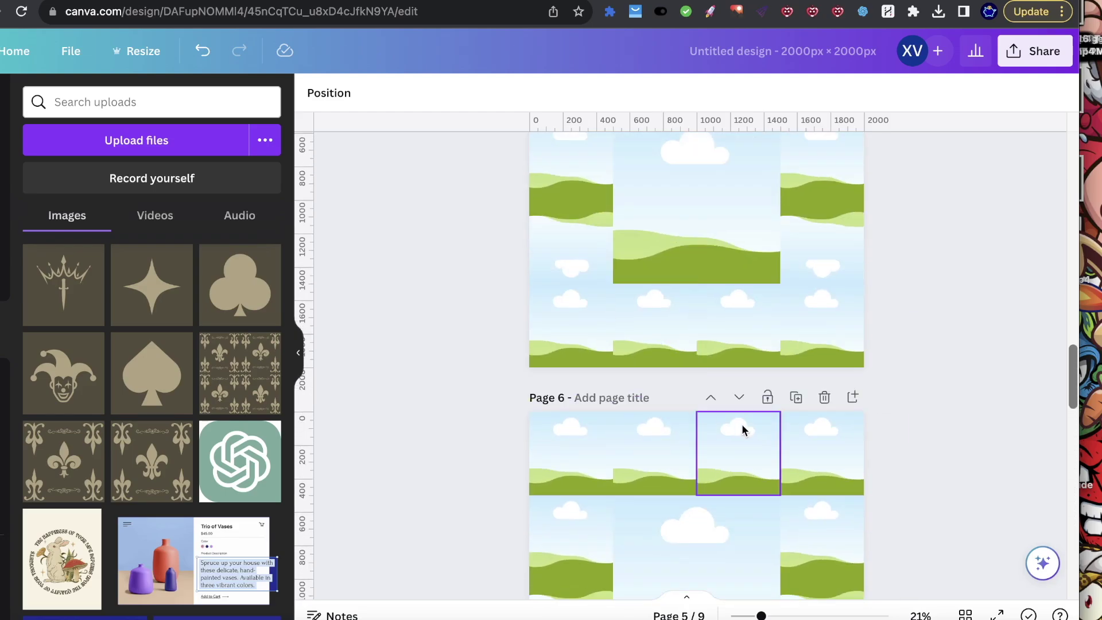
{"action": "scroll", "coordinate": [733, 430], "scroll_direction": "up", "scroll_amount": 5}
In the source motif design, nudge page 1's lower-right corner ornament slightly upward.
{"action": "scroll", "coordinate": [731, 425], "scroll_direction": "down", "scroll_amount": 10}
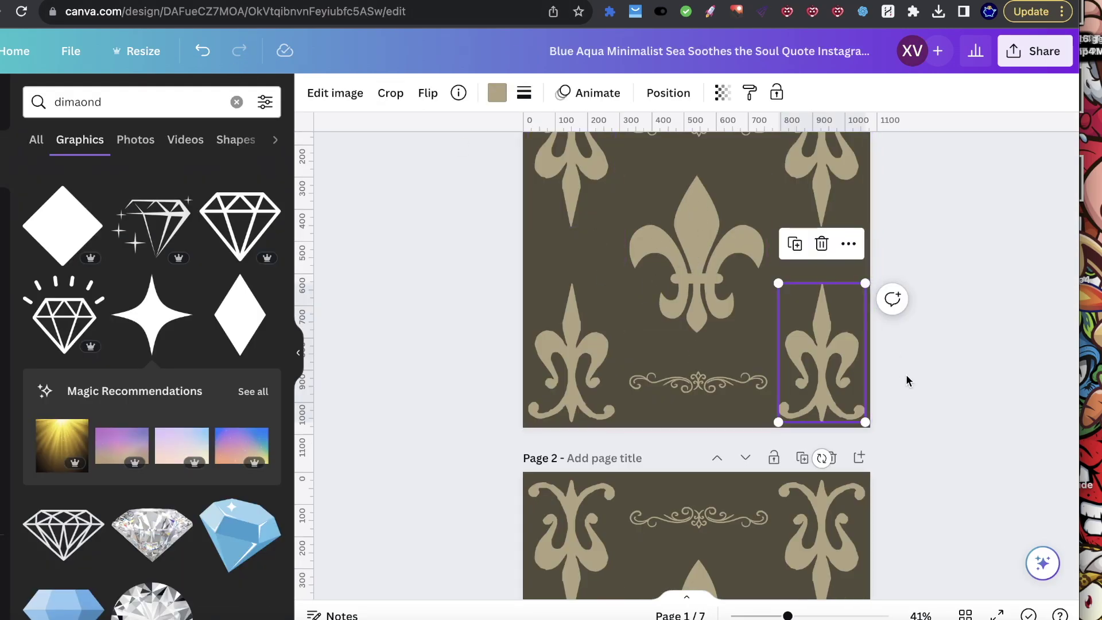
{"action": "scroll", "coordinate": [730, 299], "scroll_direction": "up", "scroll_amount": 2}
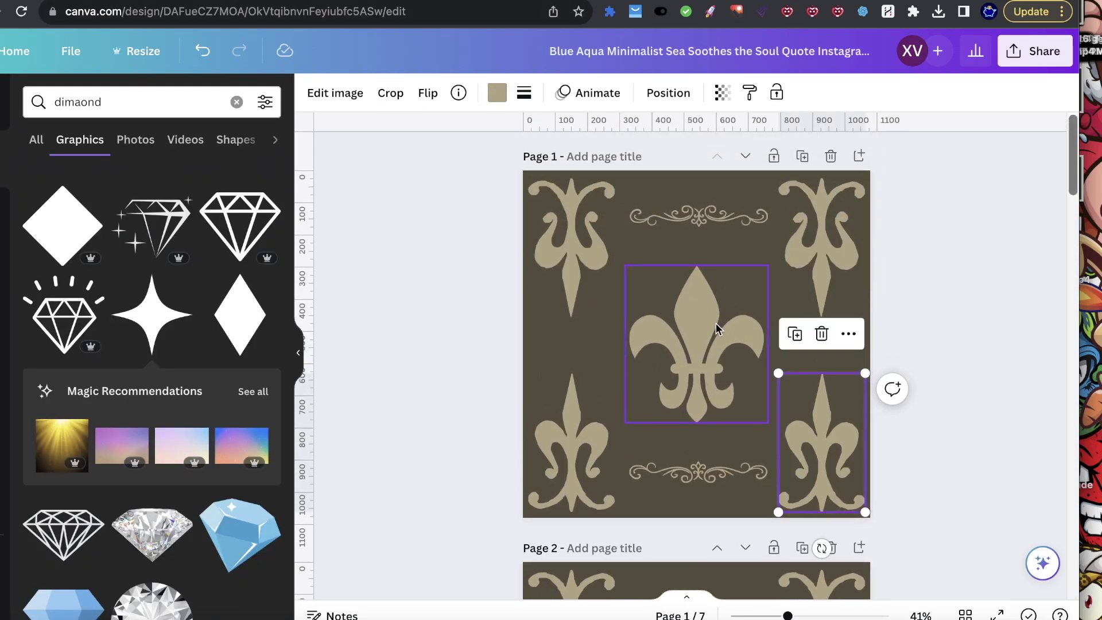
{"action": "left_click_drag", "start_coordinate": [838, 463], "coordinate": [819, 447]}
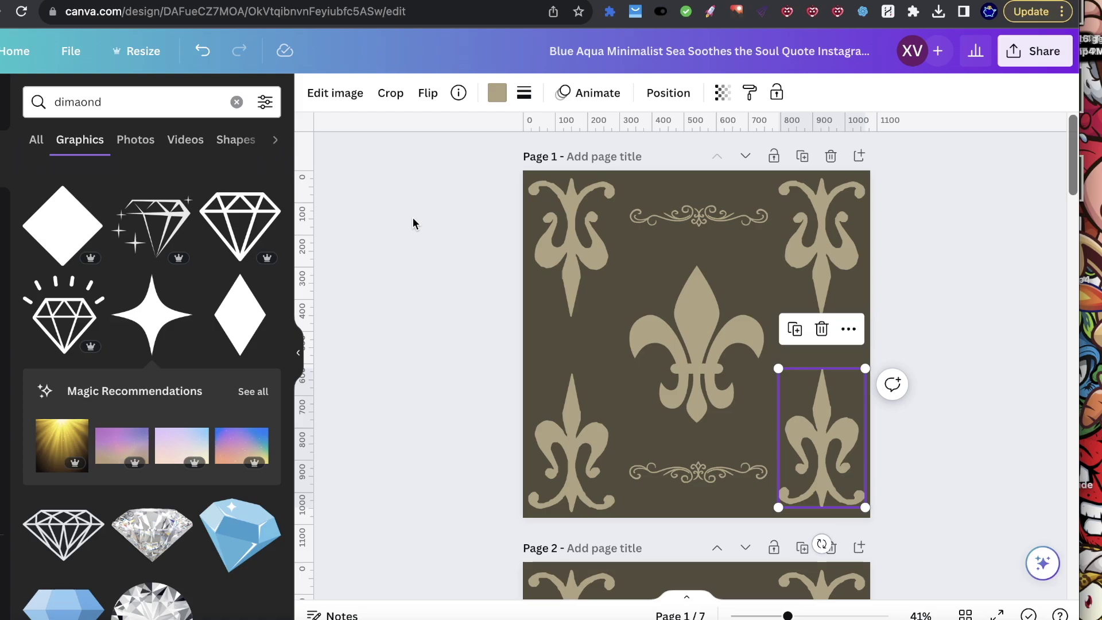
Review the remaining motif pages of the source design, from the second fleur-de-lis tile to the four-pointed star.
{"action": "scroll", "coordinate": [821, 387], "scroll_direction": "down", "scroll_amount": 10}
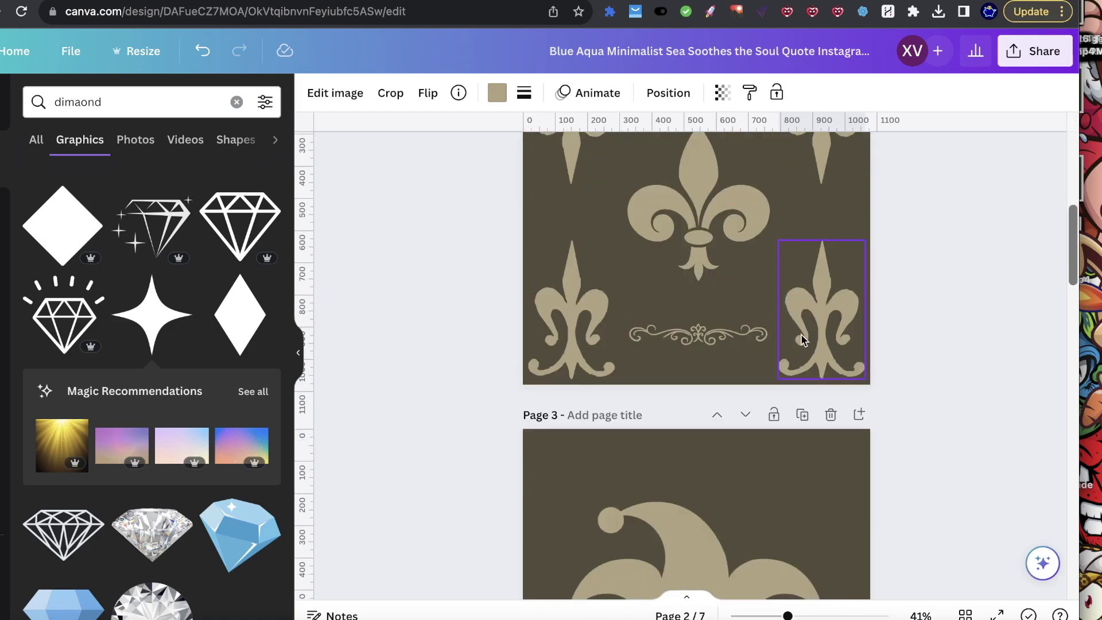
{"action": "scroll", "coordinate": [801, 335], "scroll_direction": "down", "scroll_amount": 20}
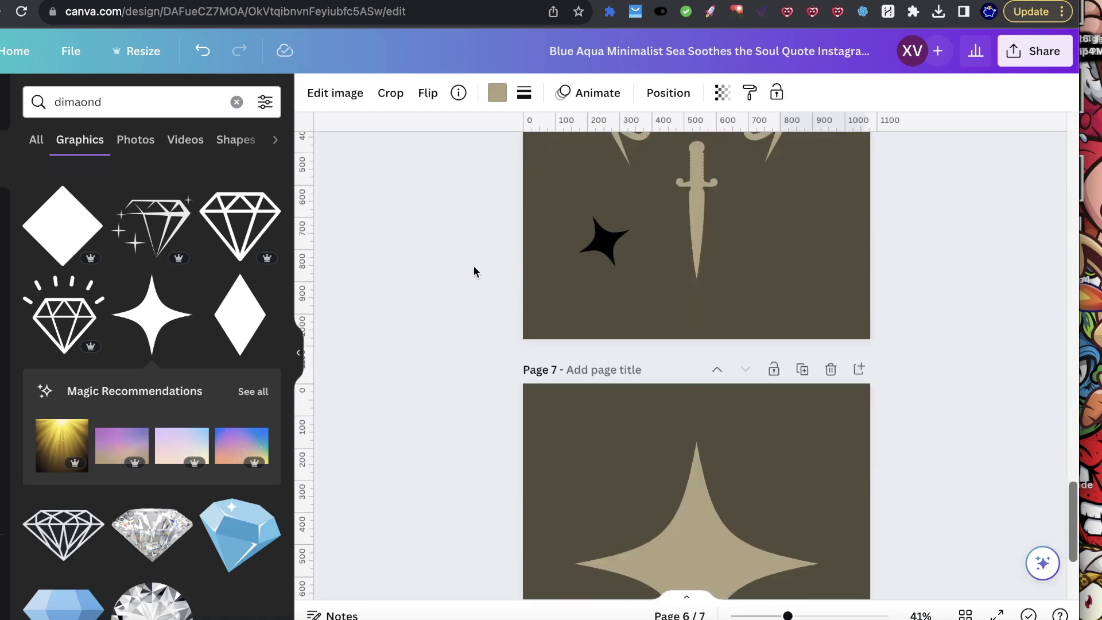
{"action": "scroll", "coordinate": [474, 267], "scroll_direction": "down", "scroll_amount": 5}
{"action": "scroll", "coordinate": [474, 266], "scroll_direction": "up", "scroll_amount": 20}
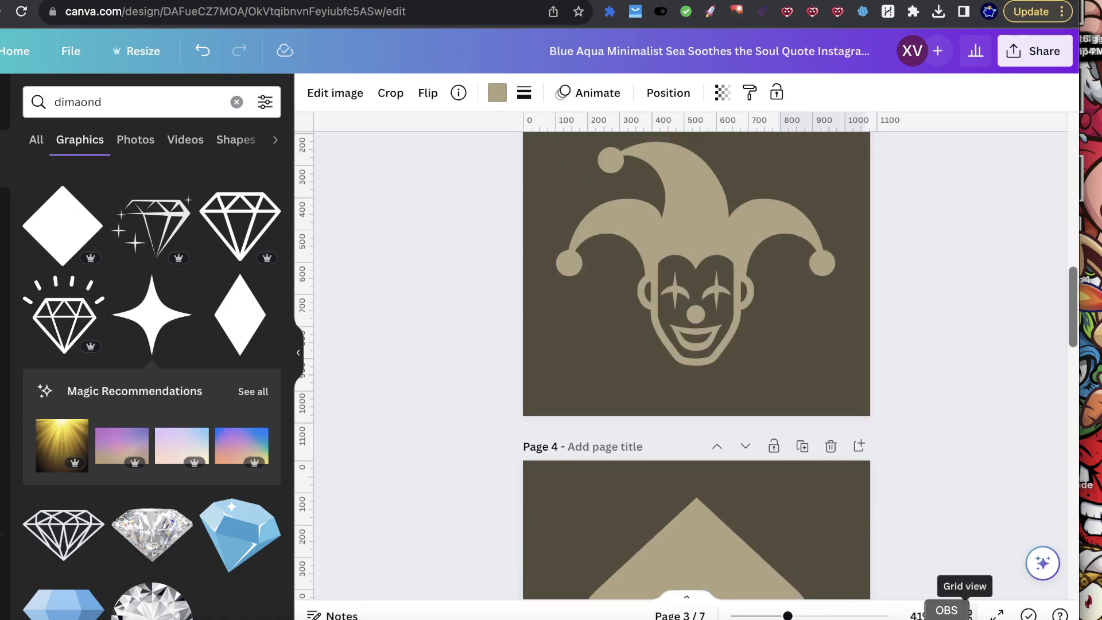
{"action": "left_click", "coordinate": [965, 614]}
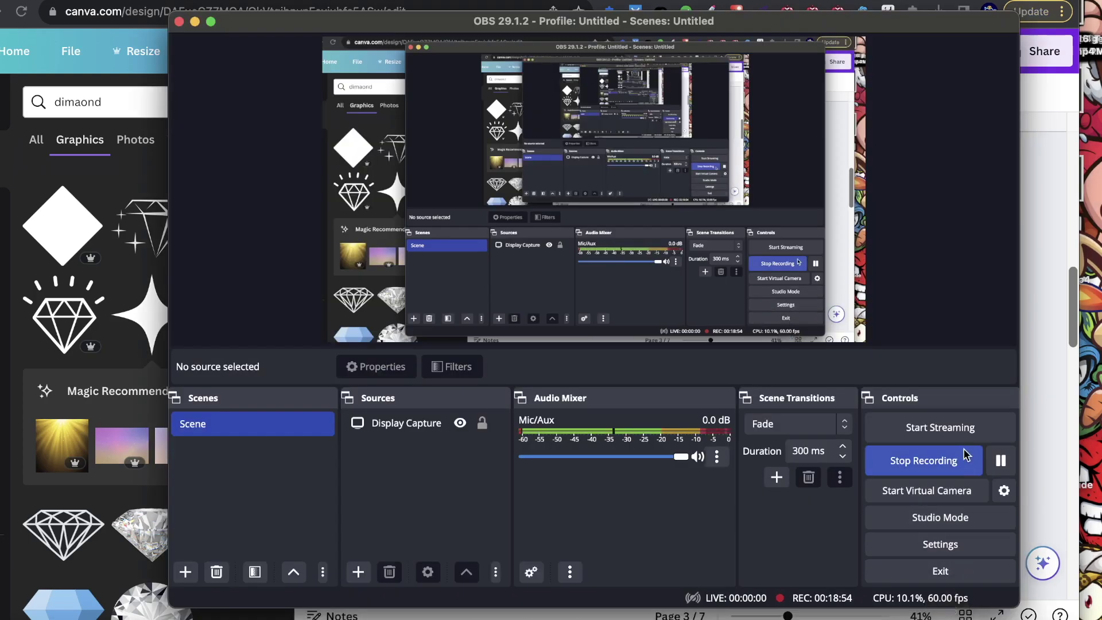